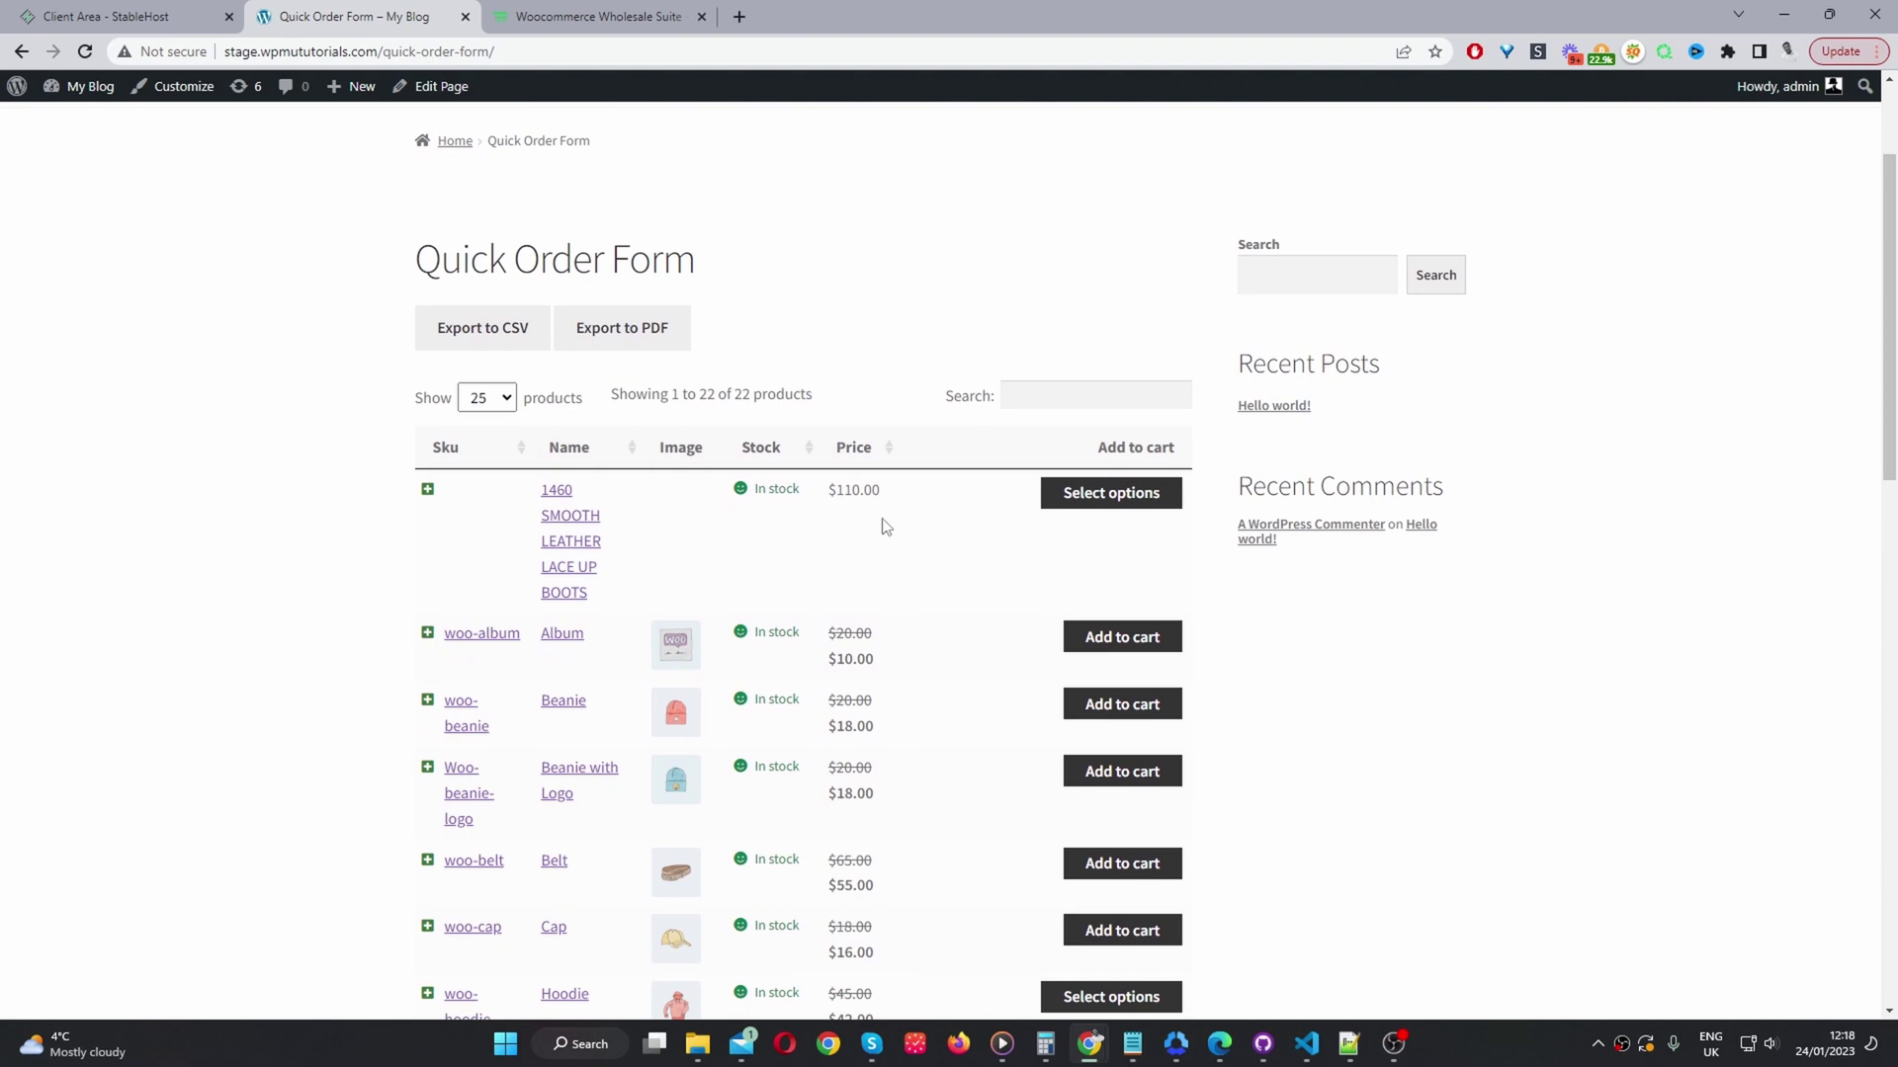
Scroll the Quick Order Form page, then switch to the Woocommerce Wholesale Suite admin tab
scroll(919, 628, down, 1)
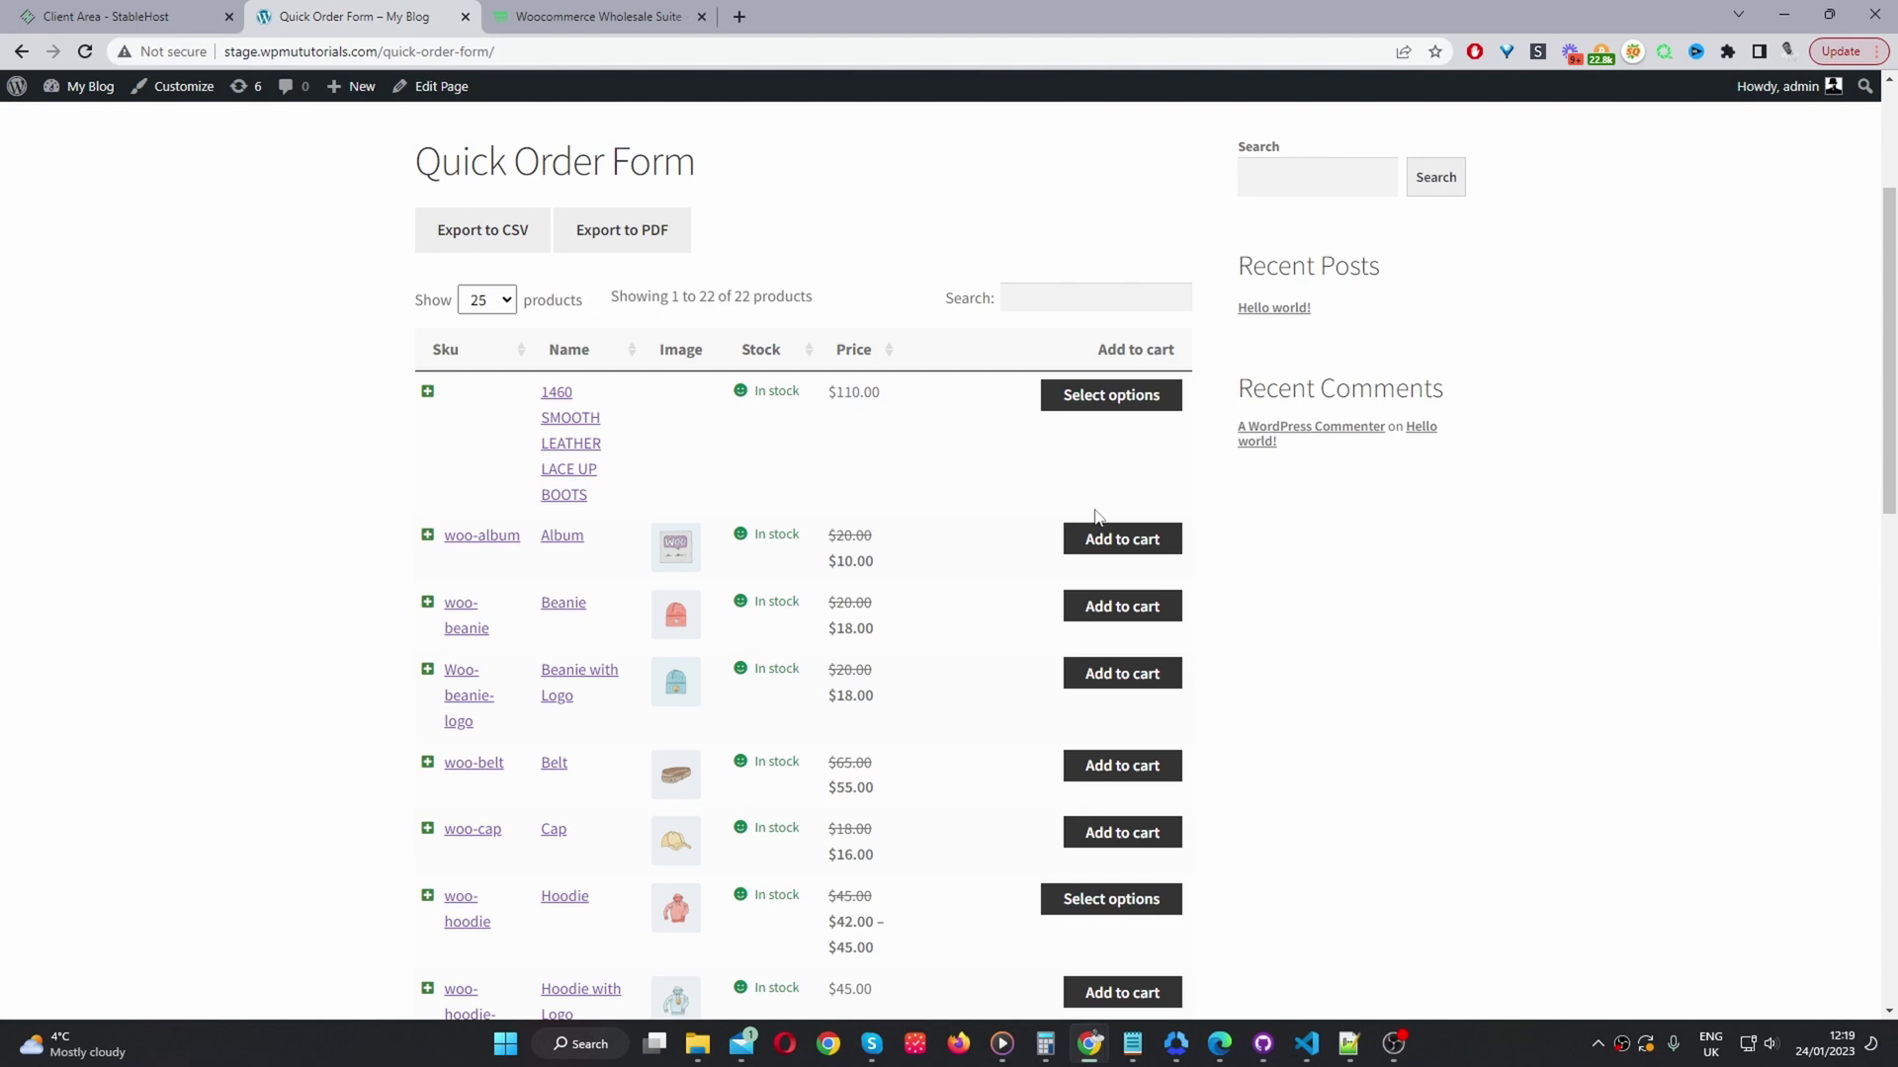
click(632, 18)
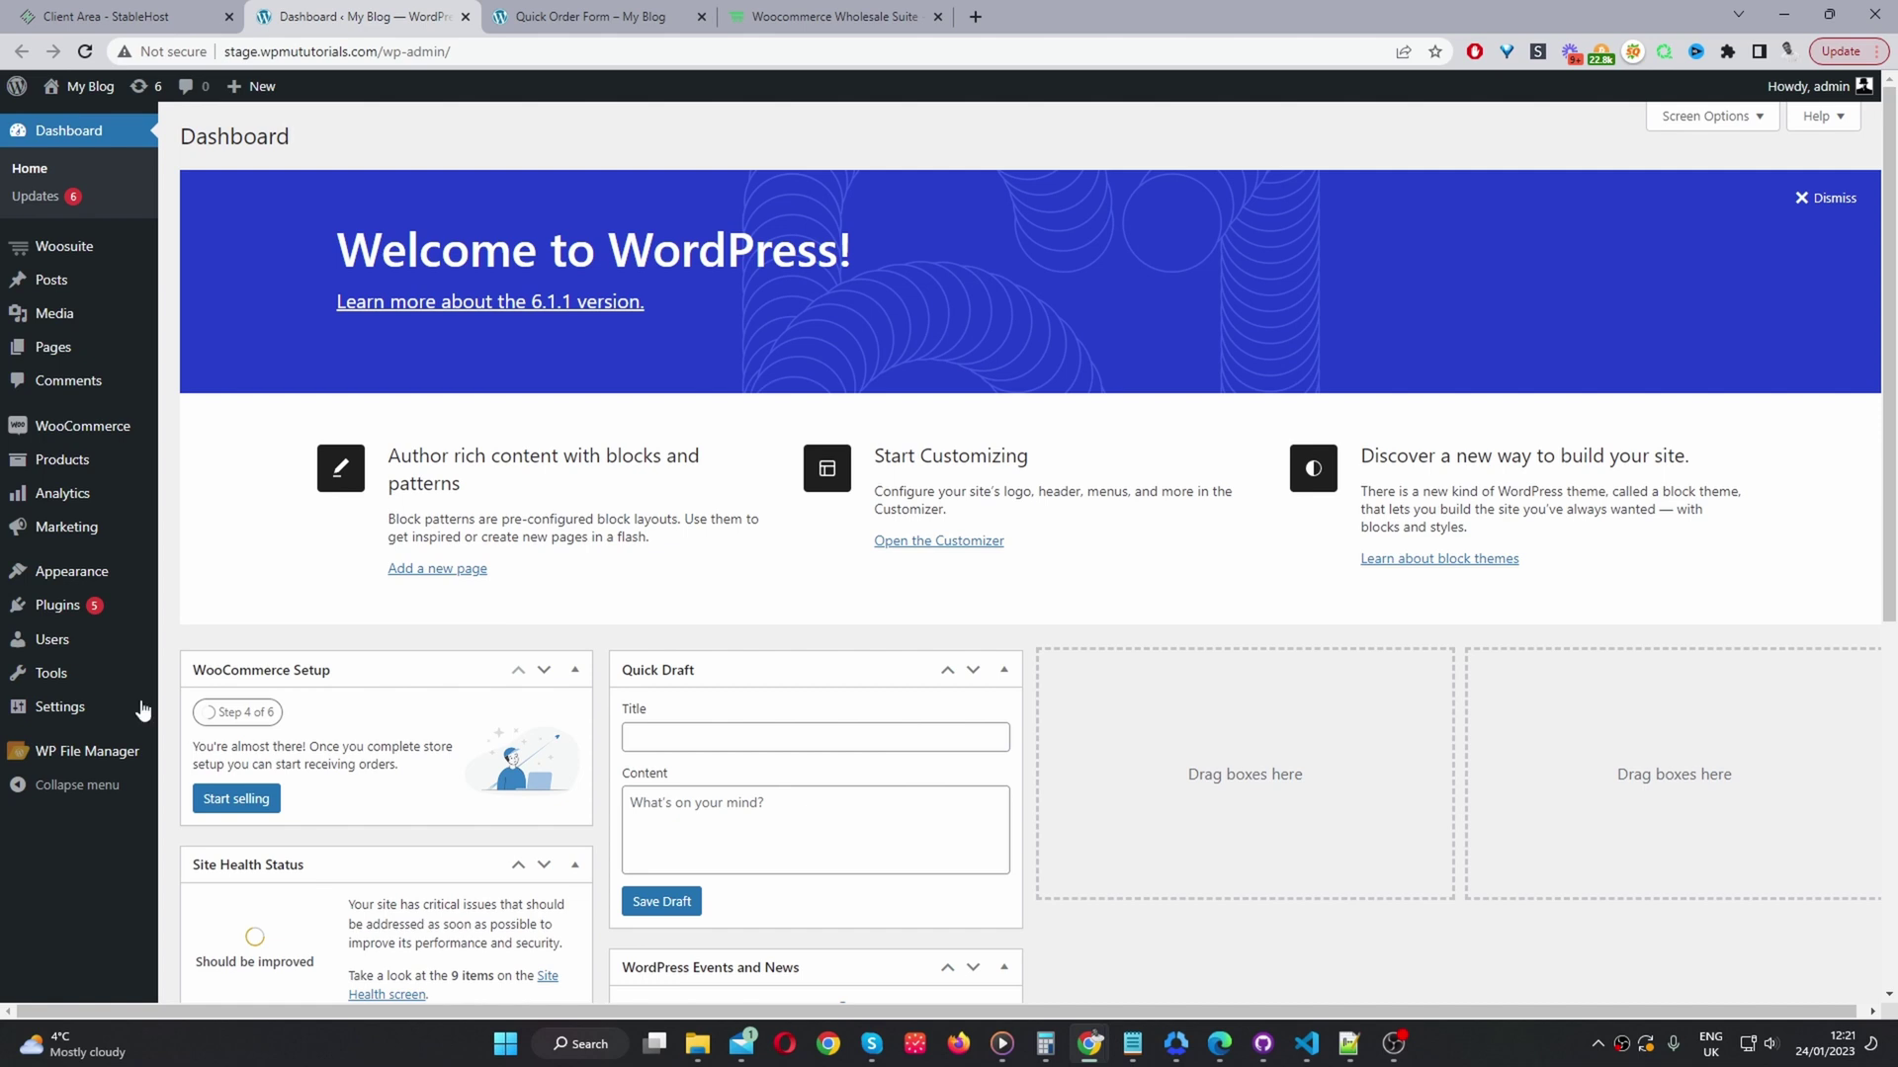
Open Woosuite's Addons page in its own tab, closing the stray License tab
mouse_move(56, 613)
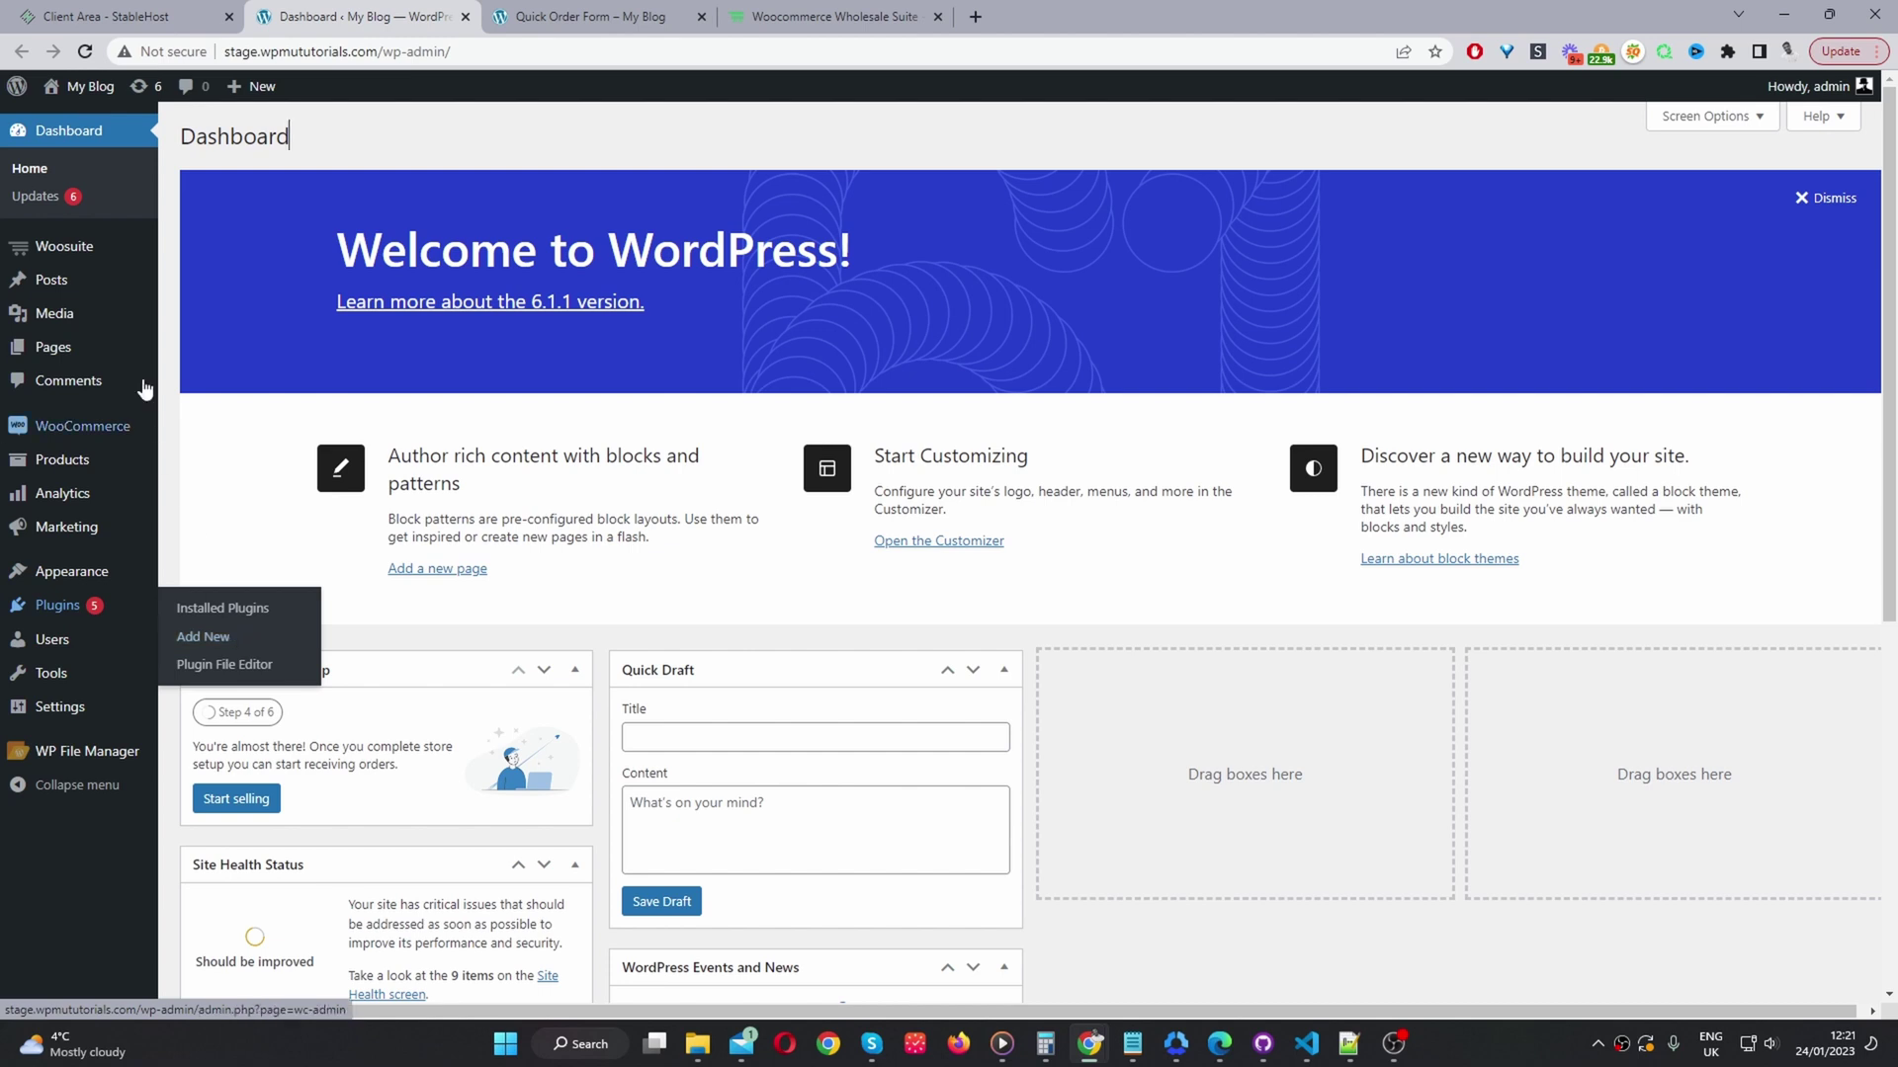
mouse_move(71, 254)
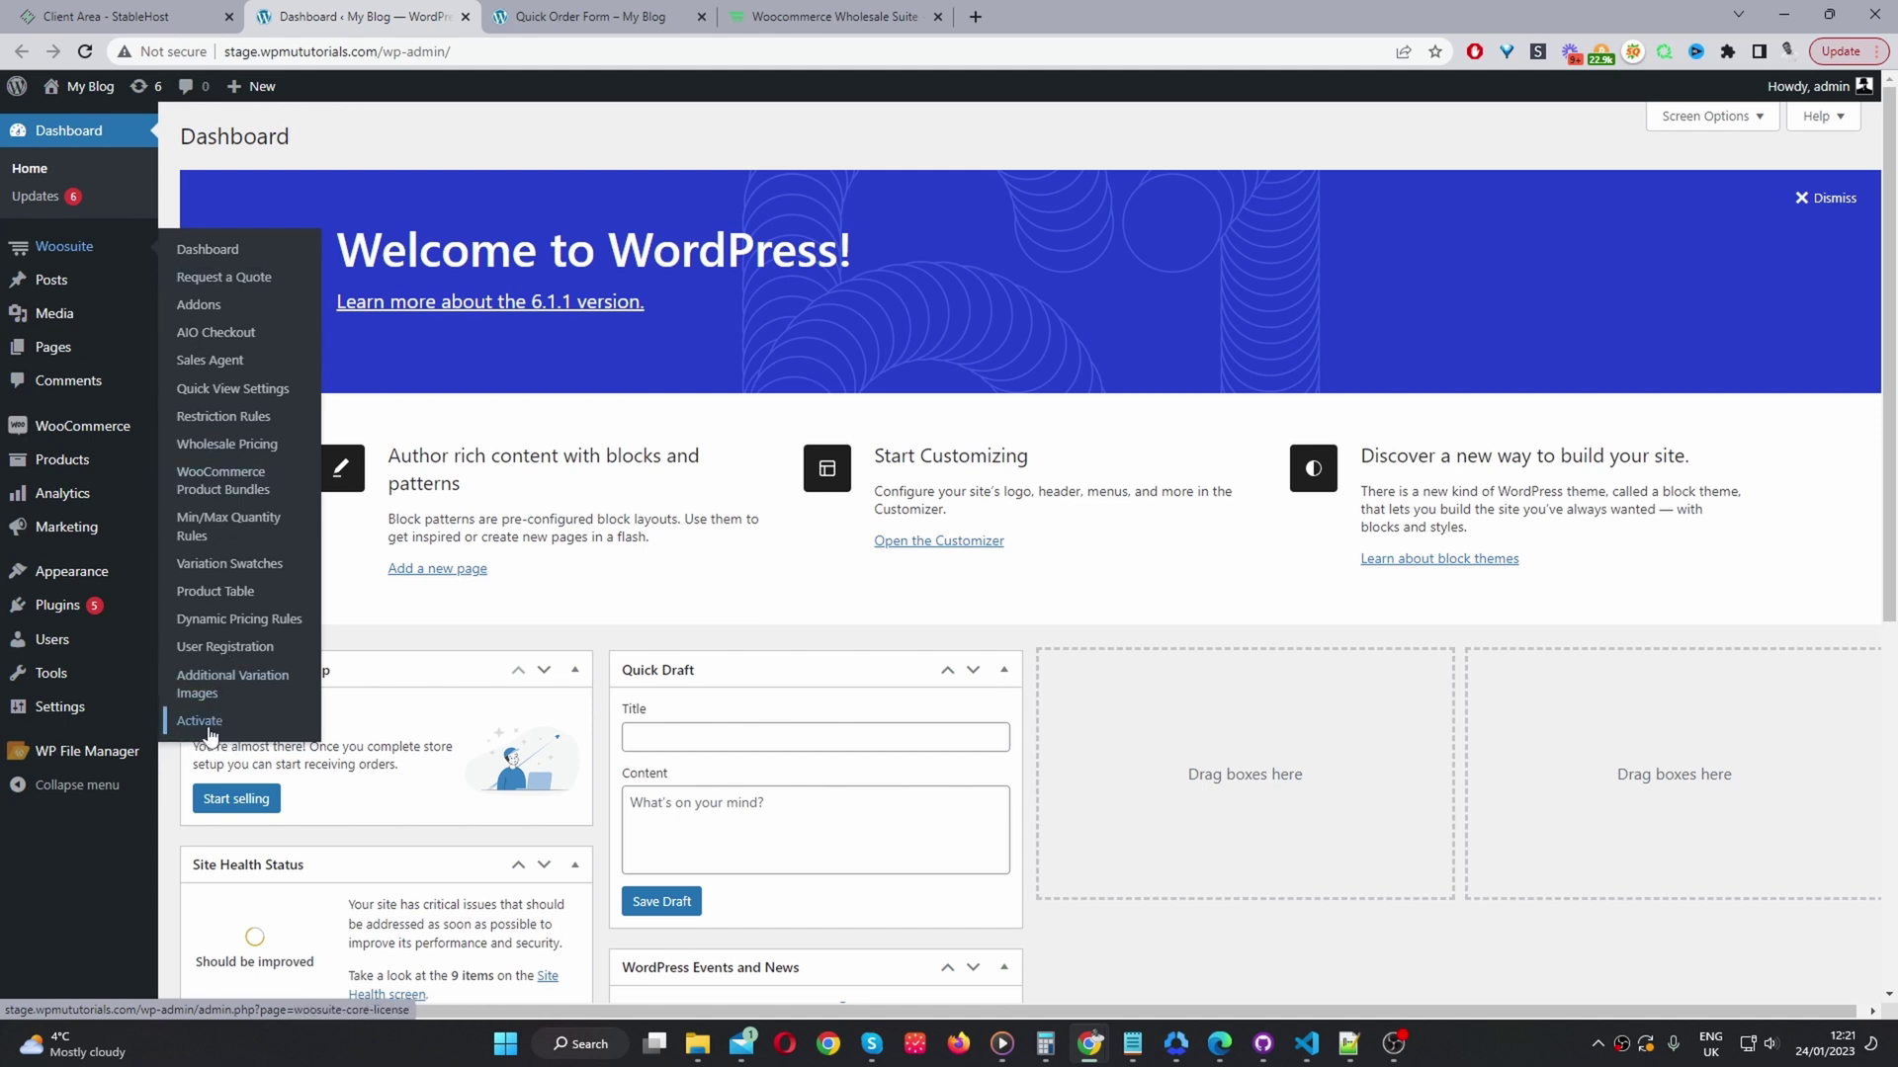
middle_click(212, 729)
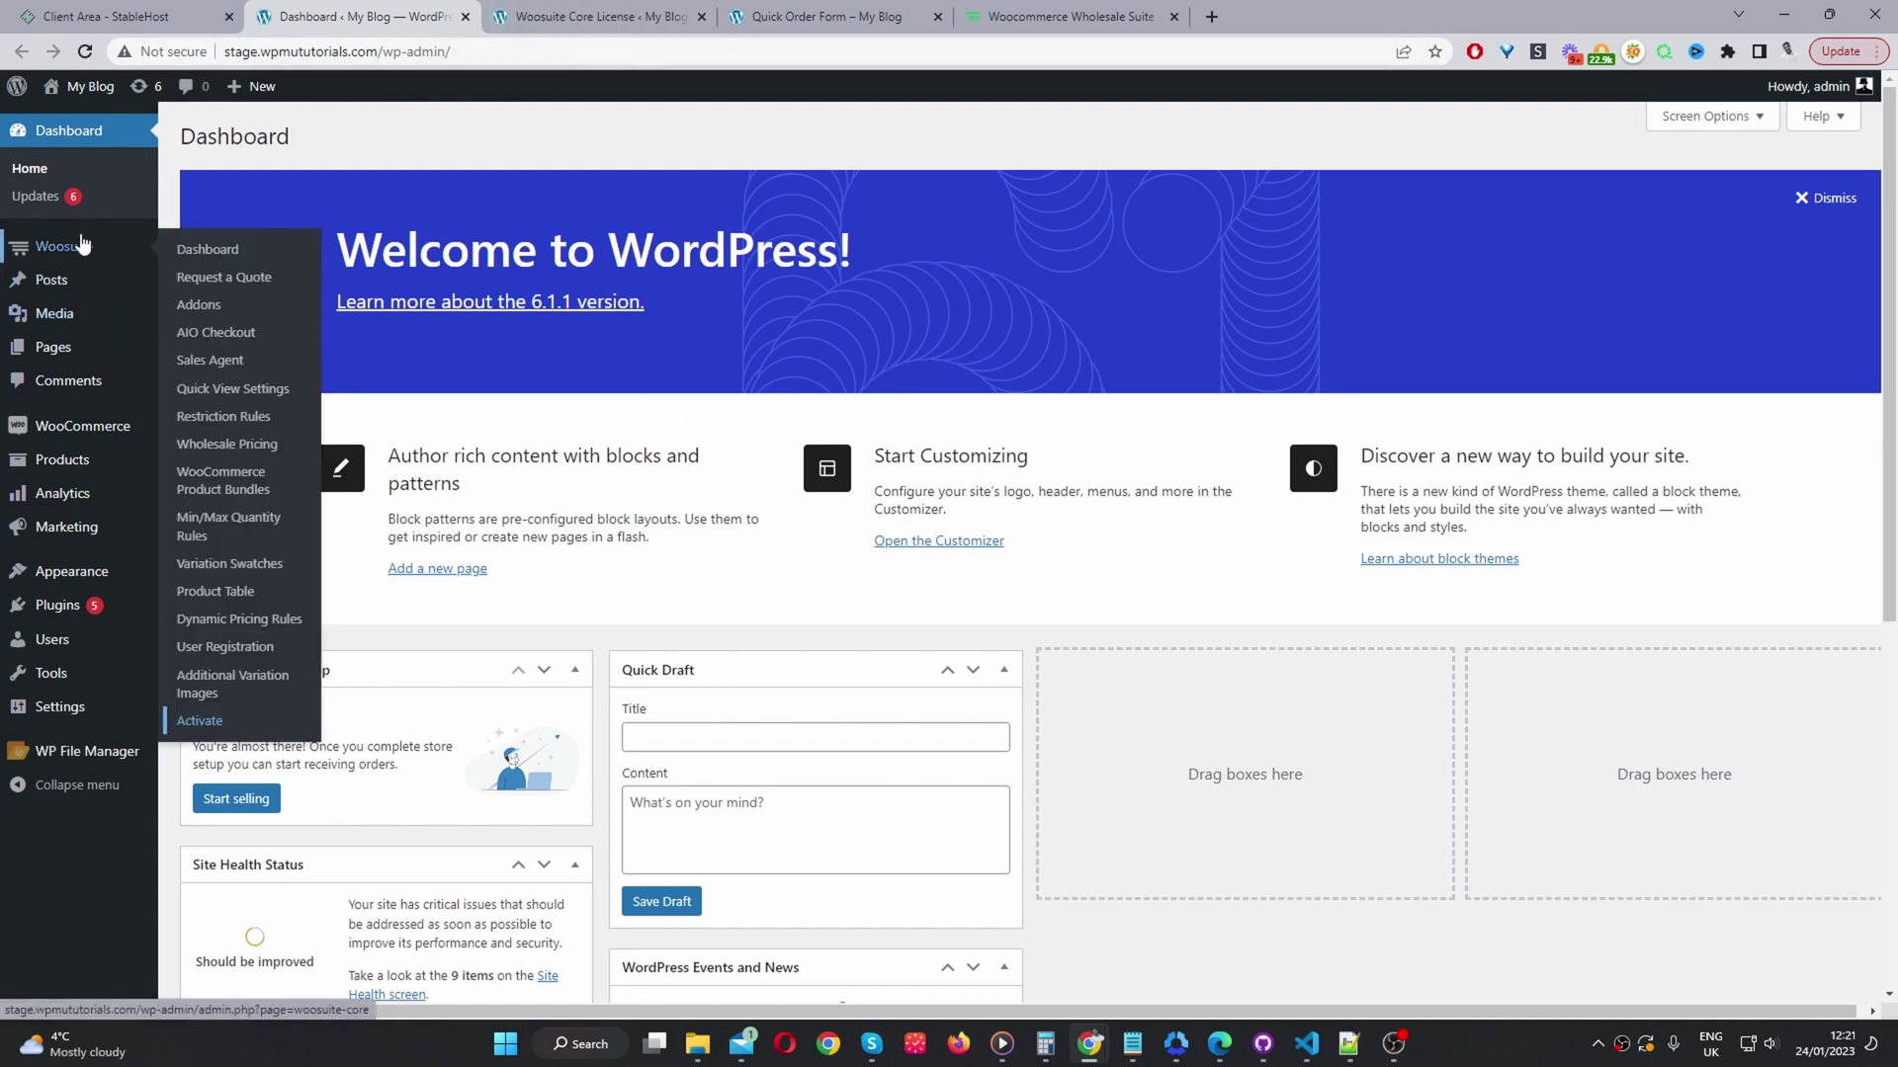
middle_click(207, 281)
click(701, 17)
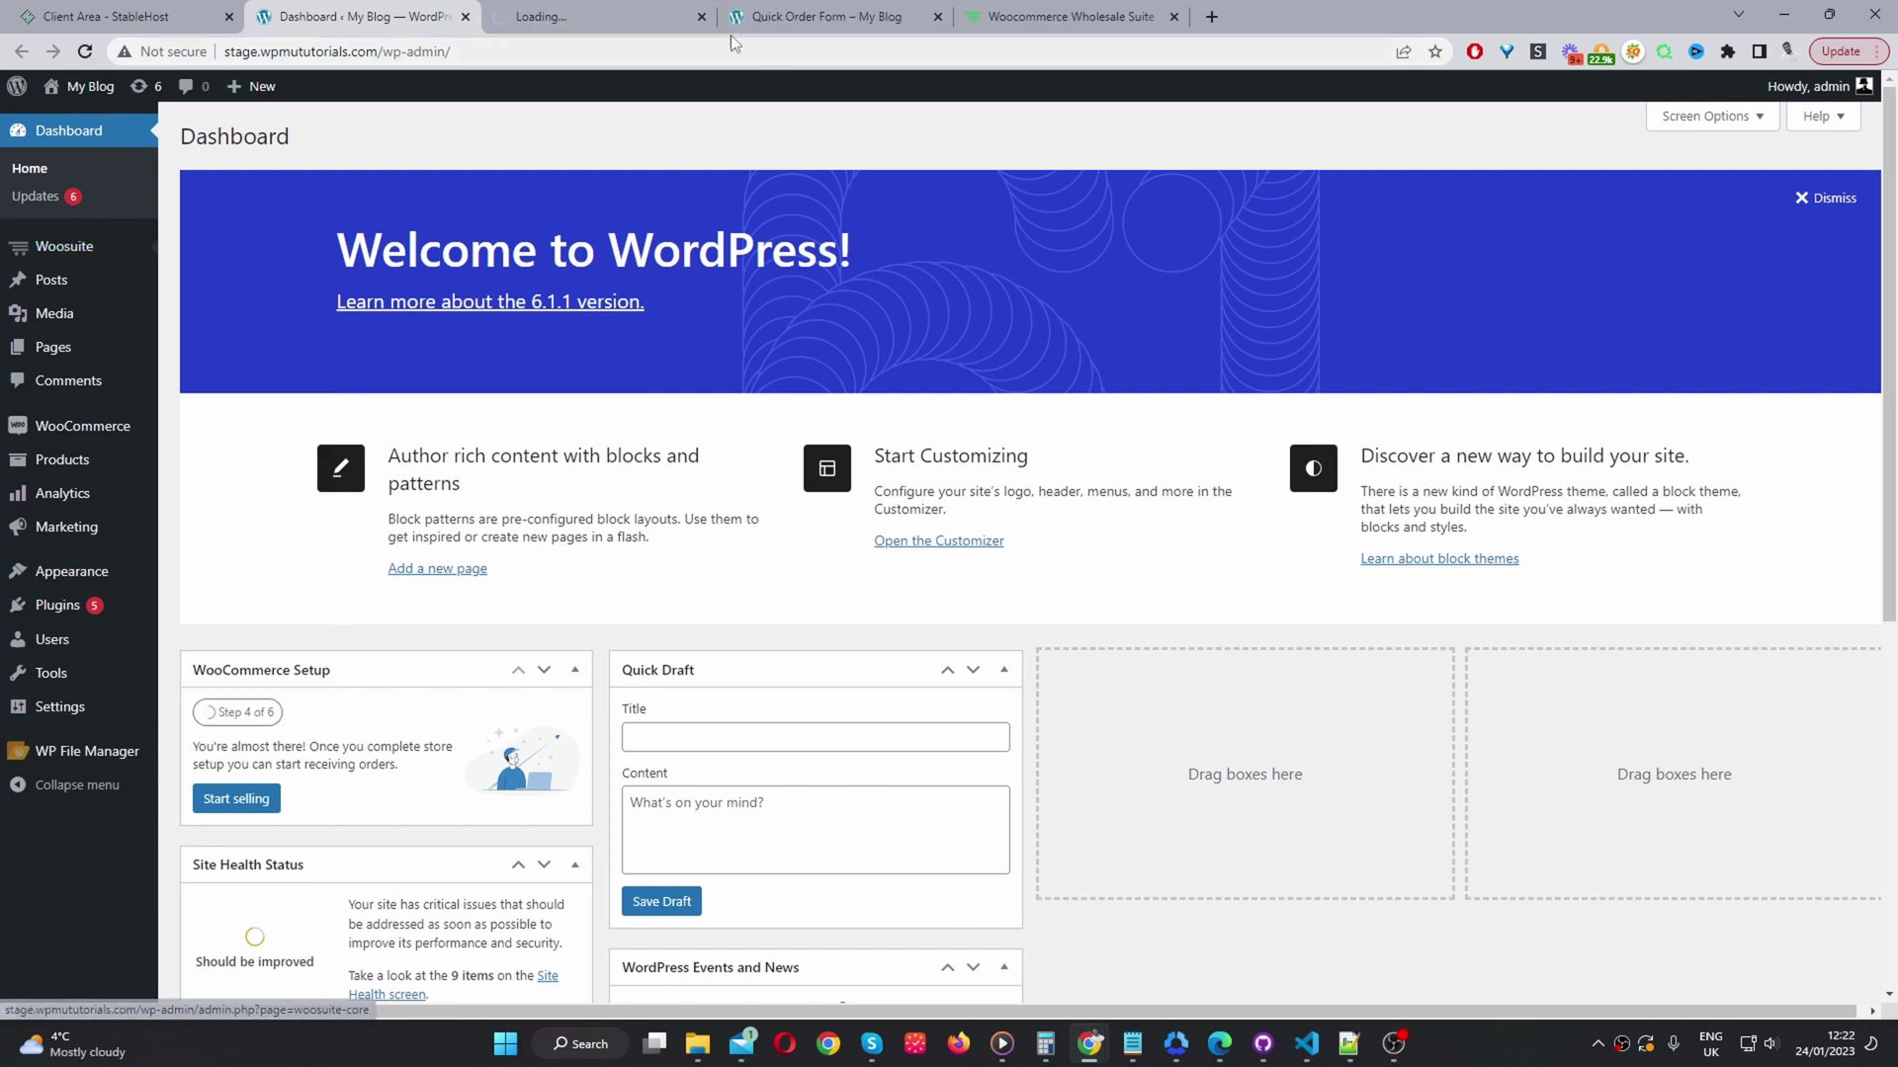
key(ctrl+Tab)
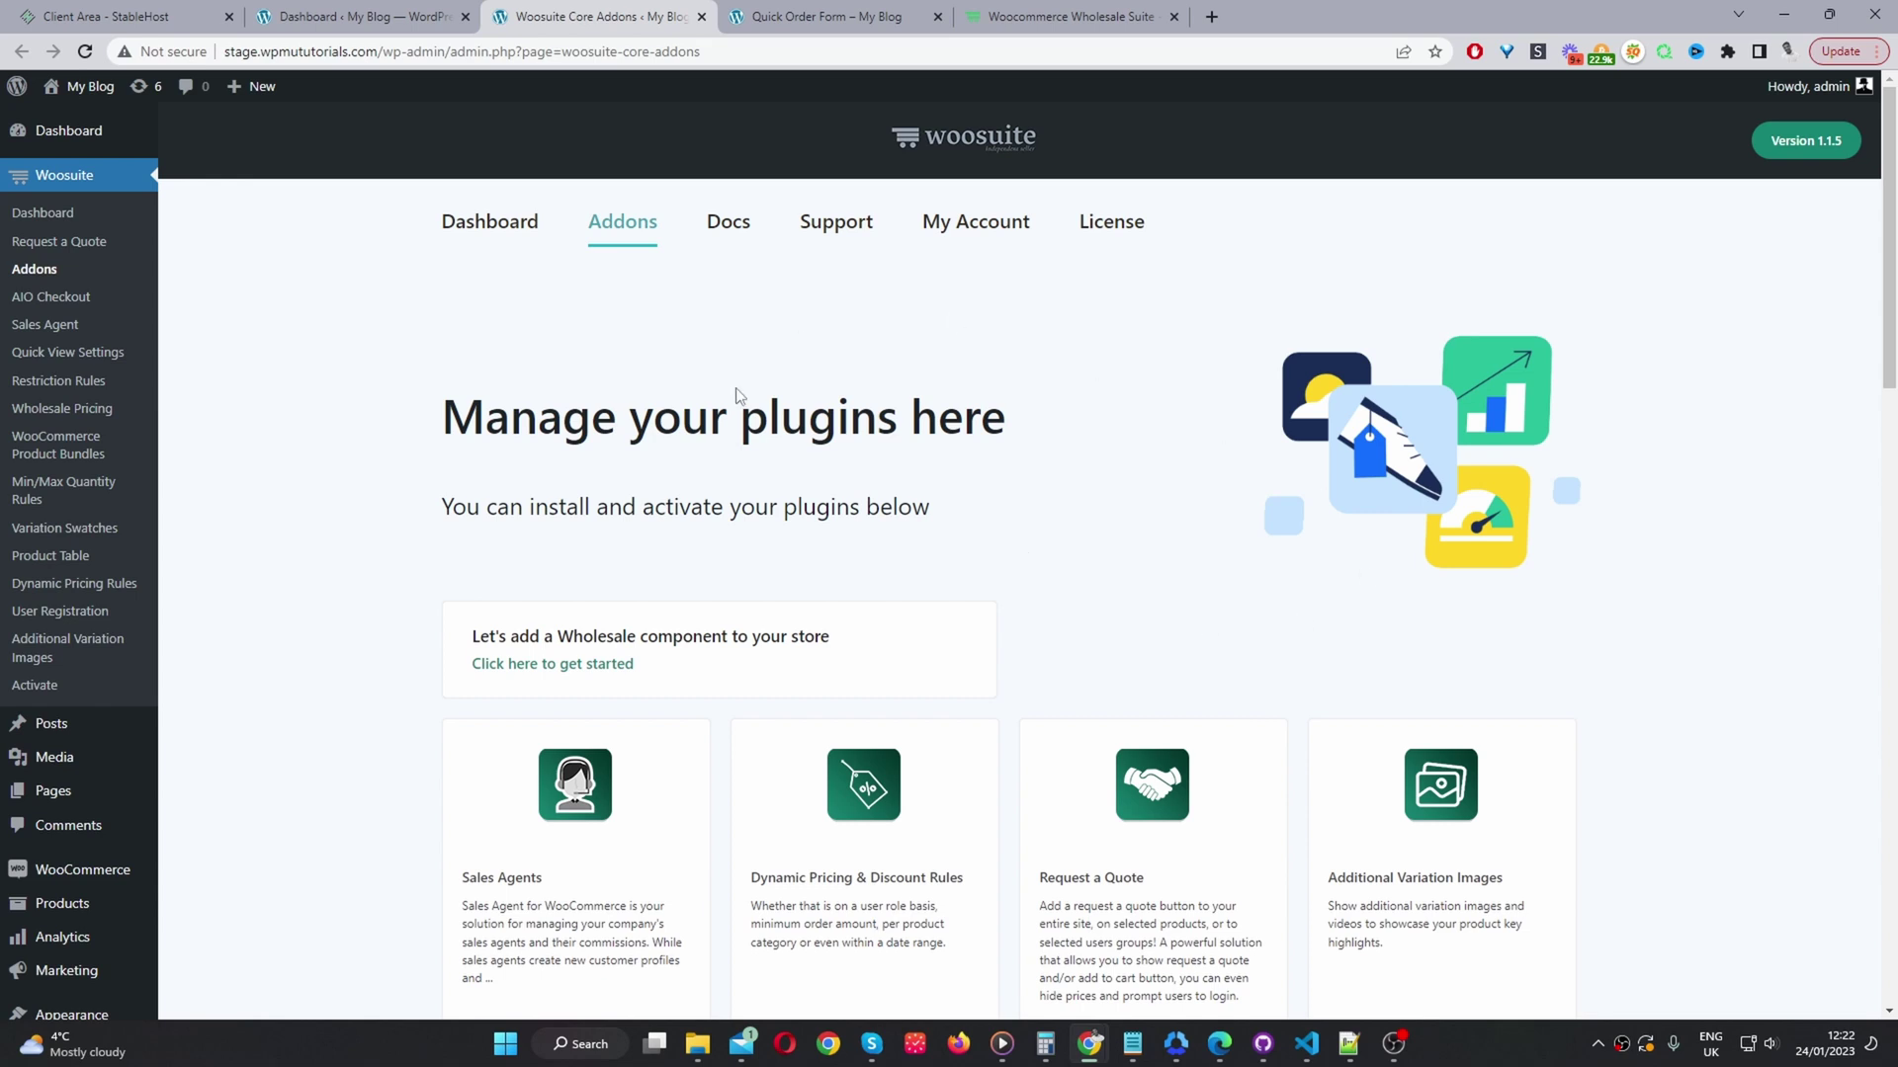
Find the Product Table card on the Addons page and open its Manage settings
scroll(919, 729, down, 2)
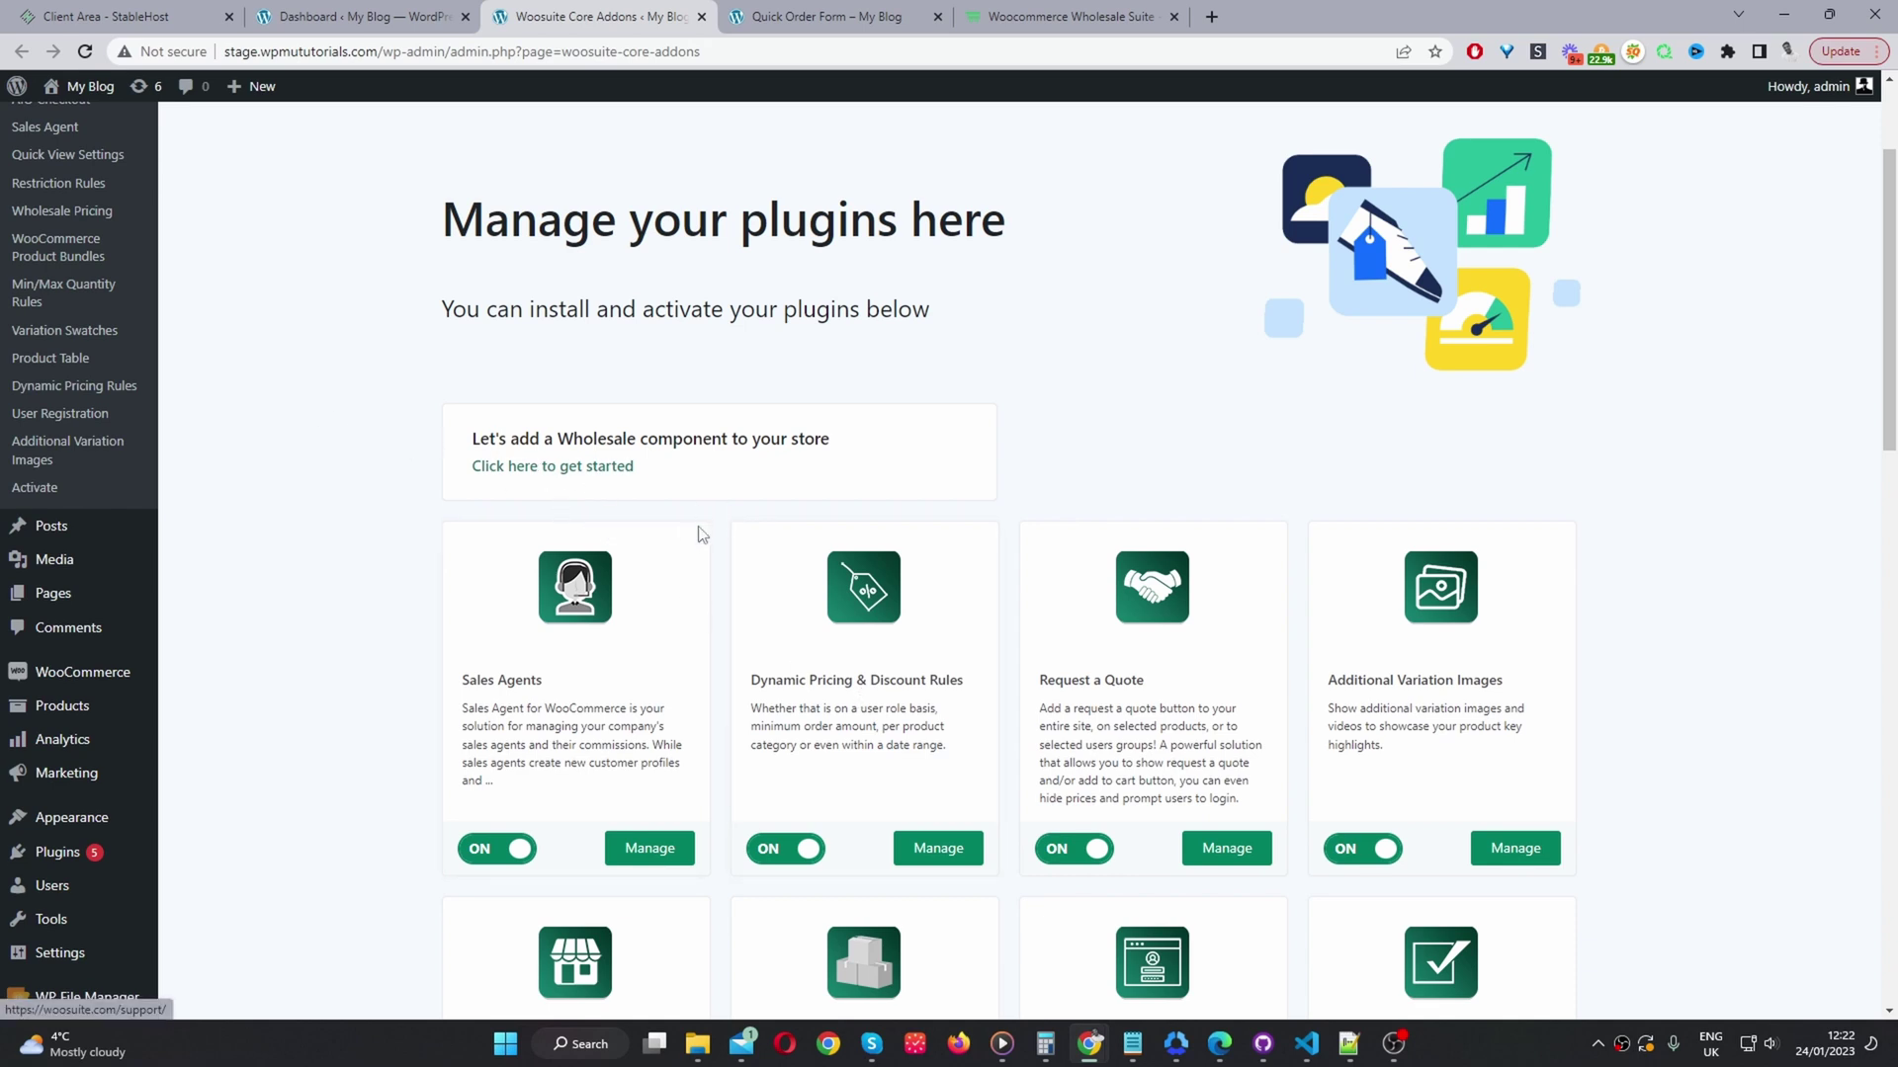
scroll(699, 535, down, 5)
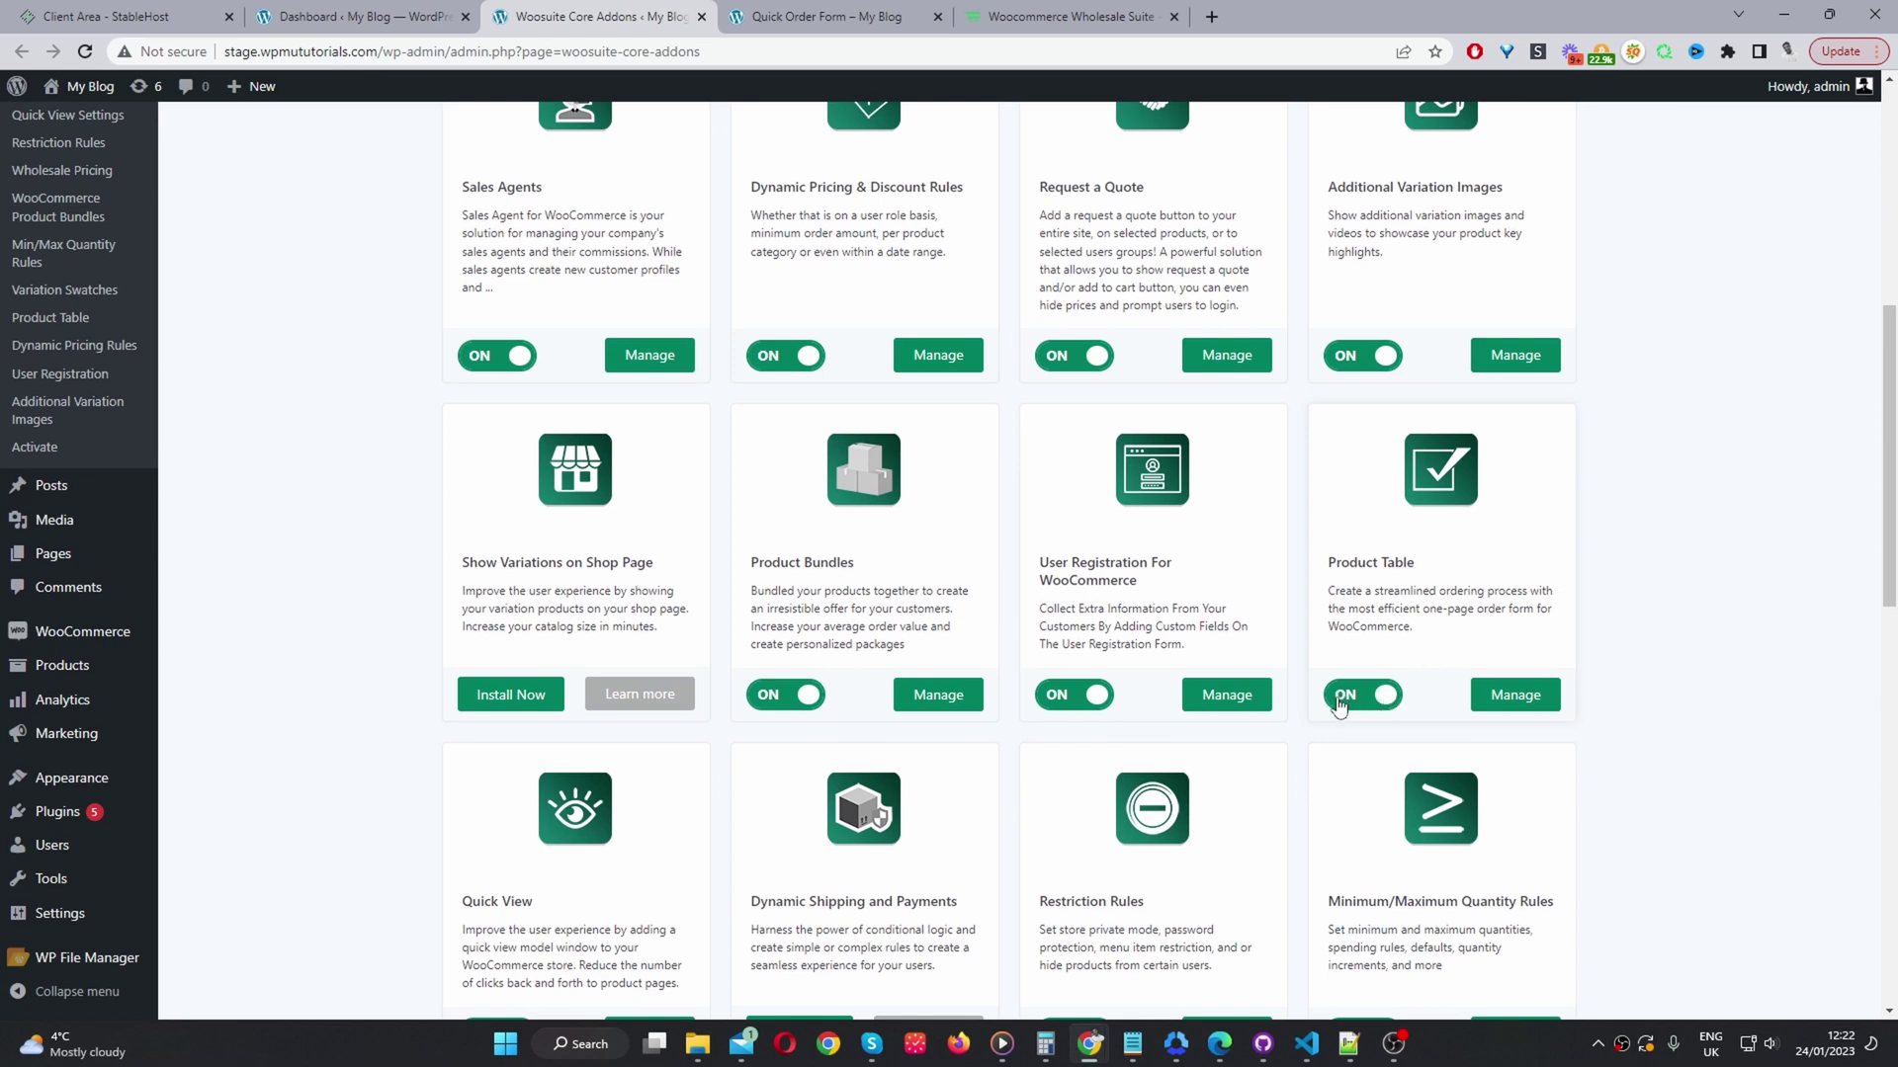
click(1536, 697)
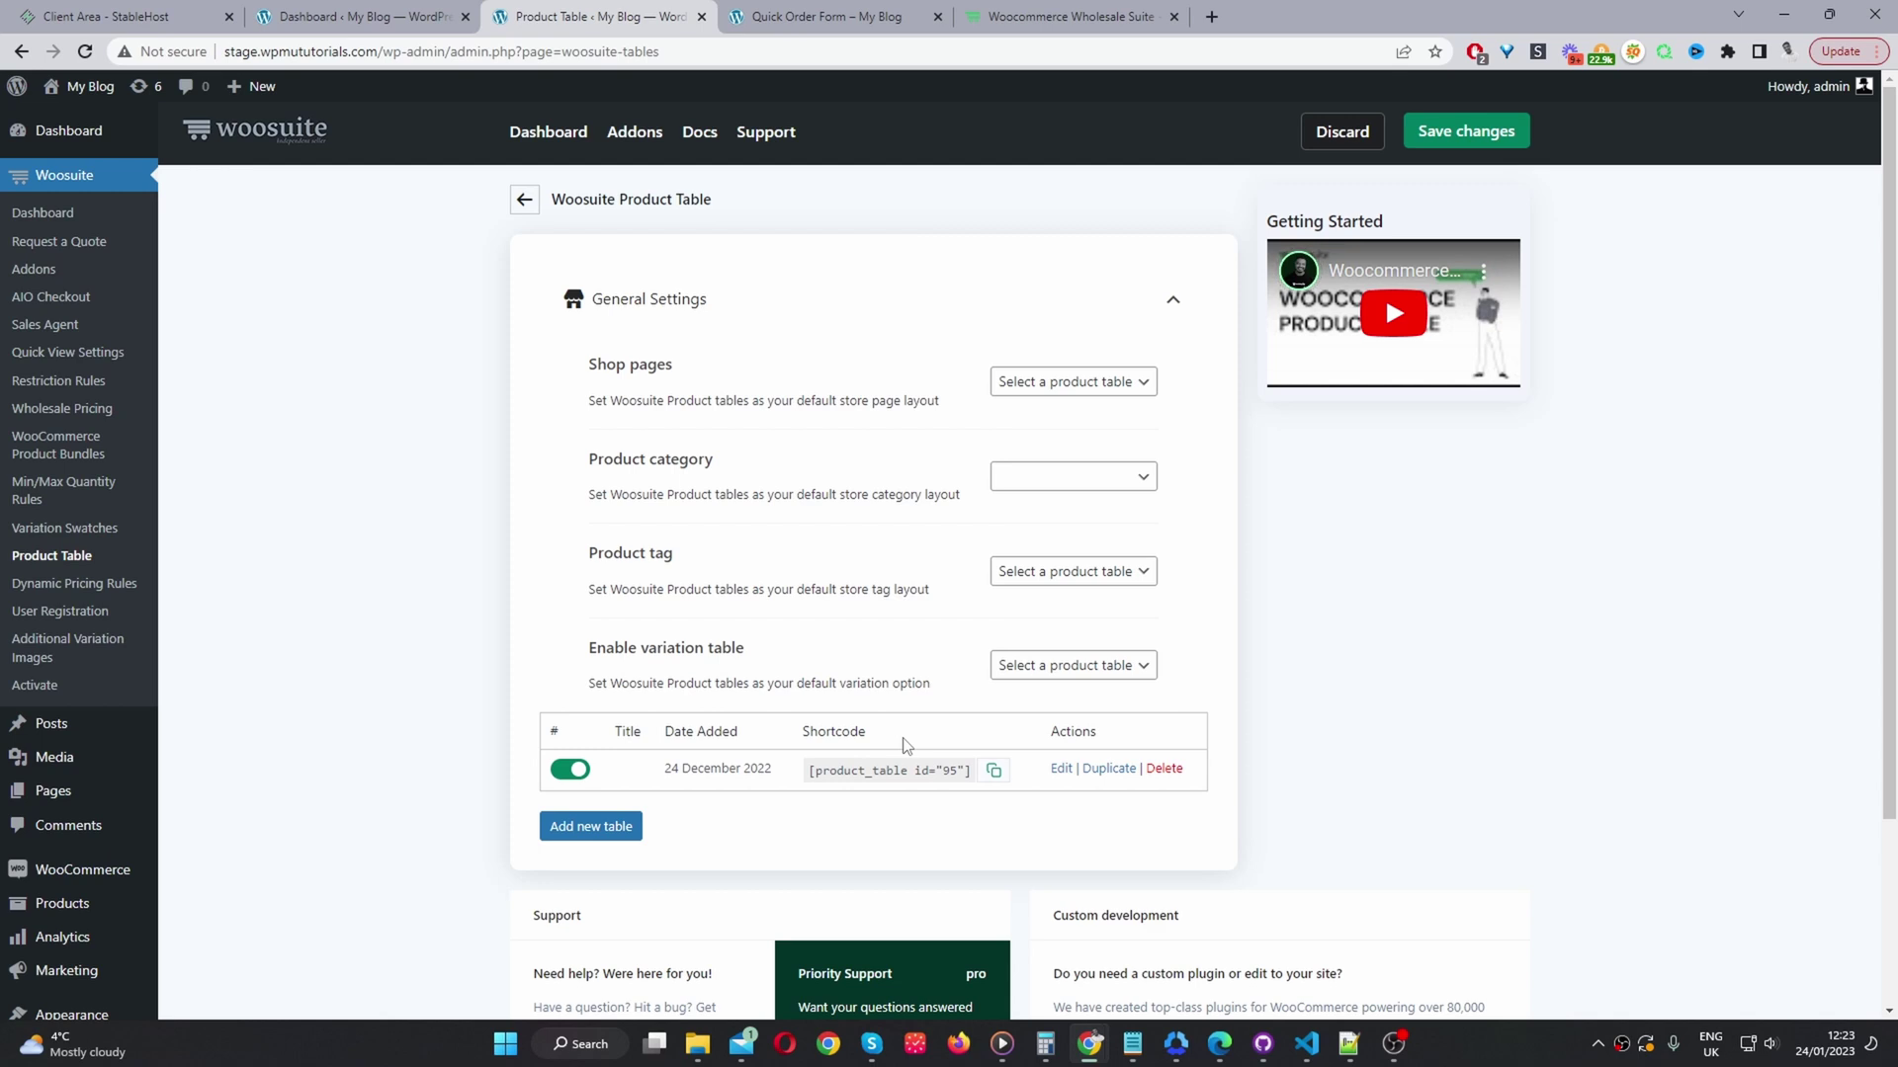
mouse_move(94, 800)
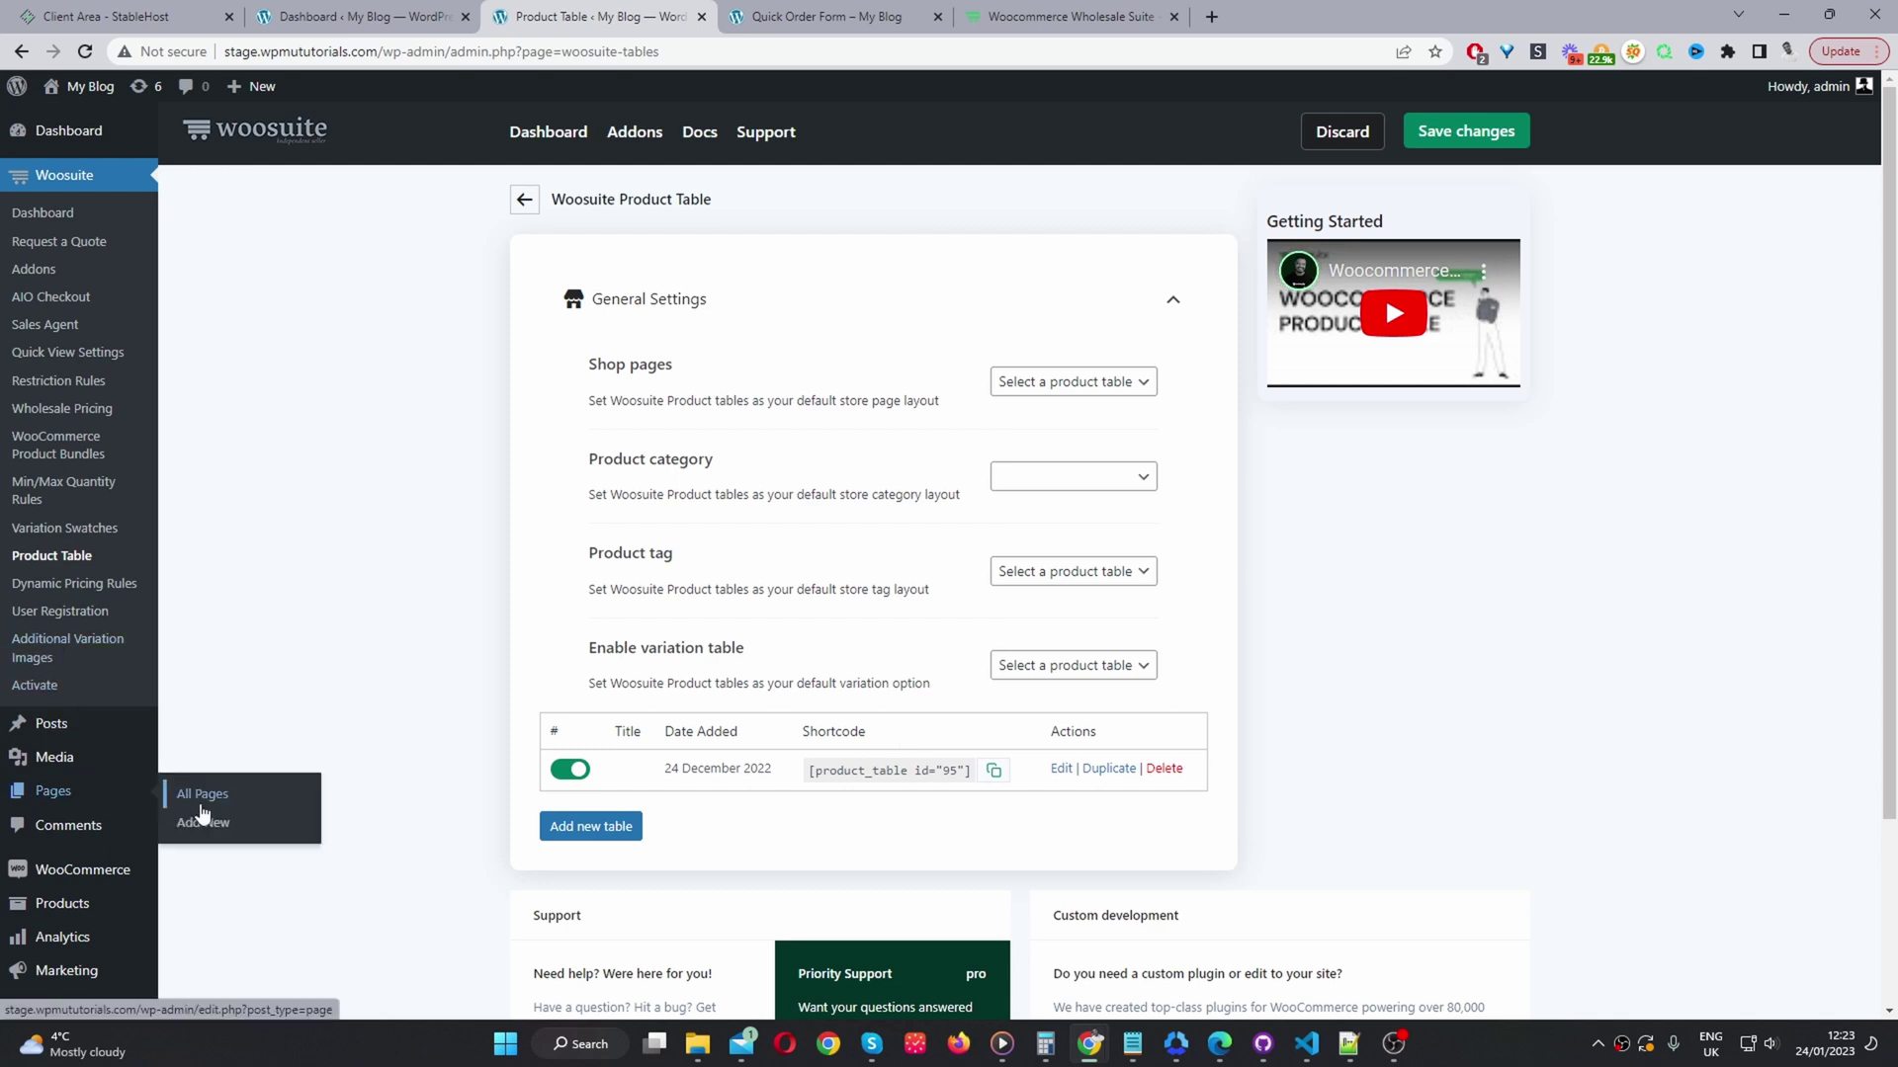
middle_click(208, 803)
click(761, 16)
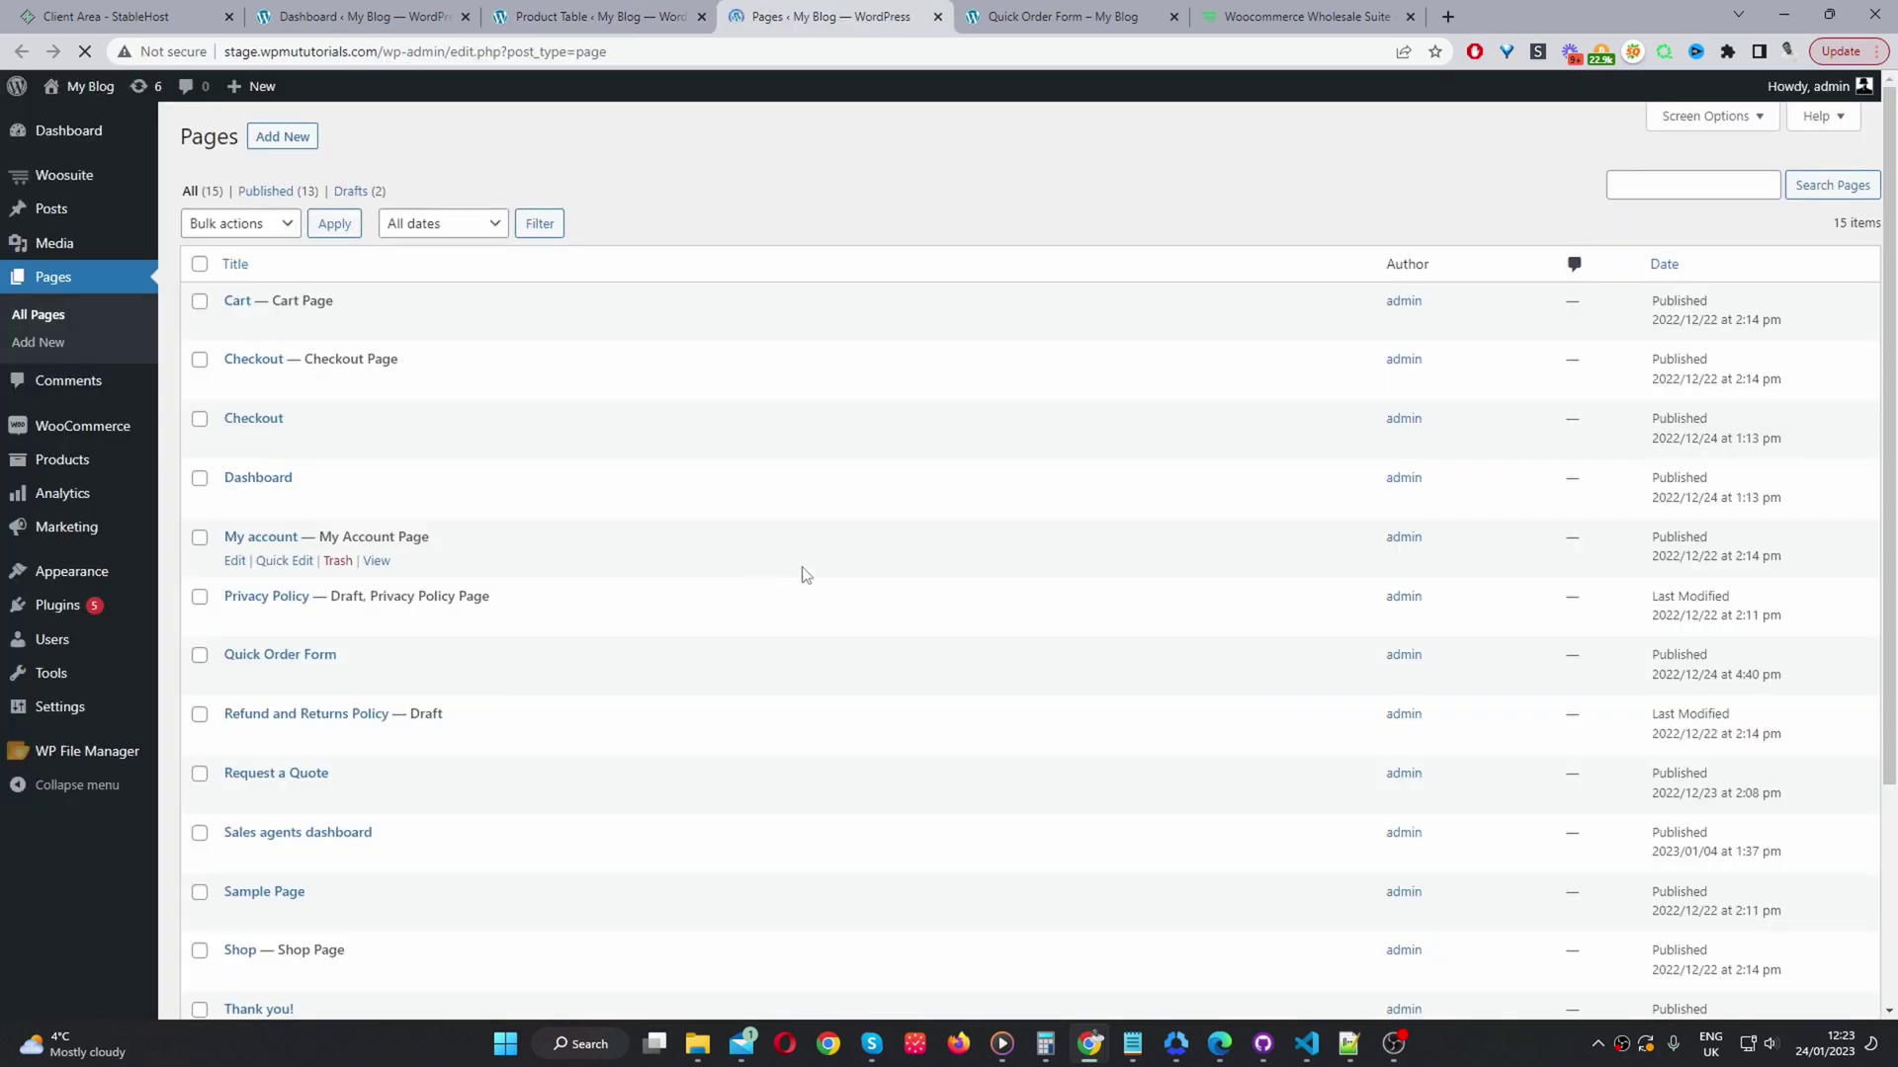
scroll(349, 560, down, 3)
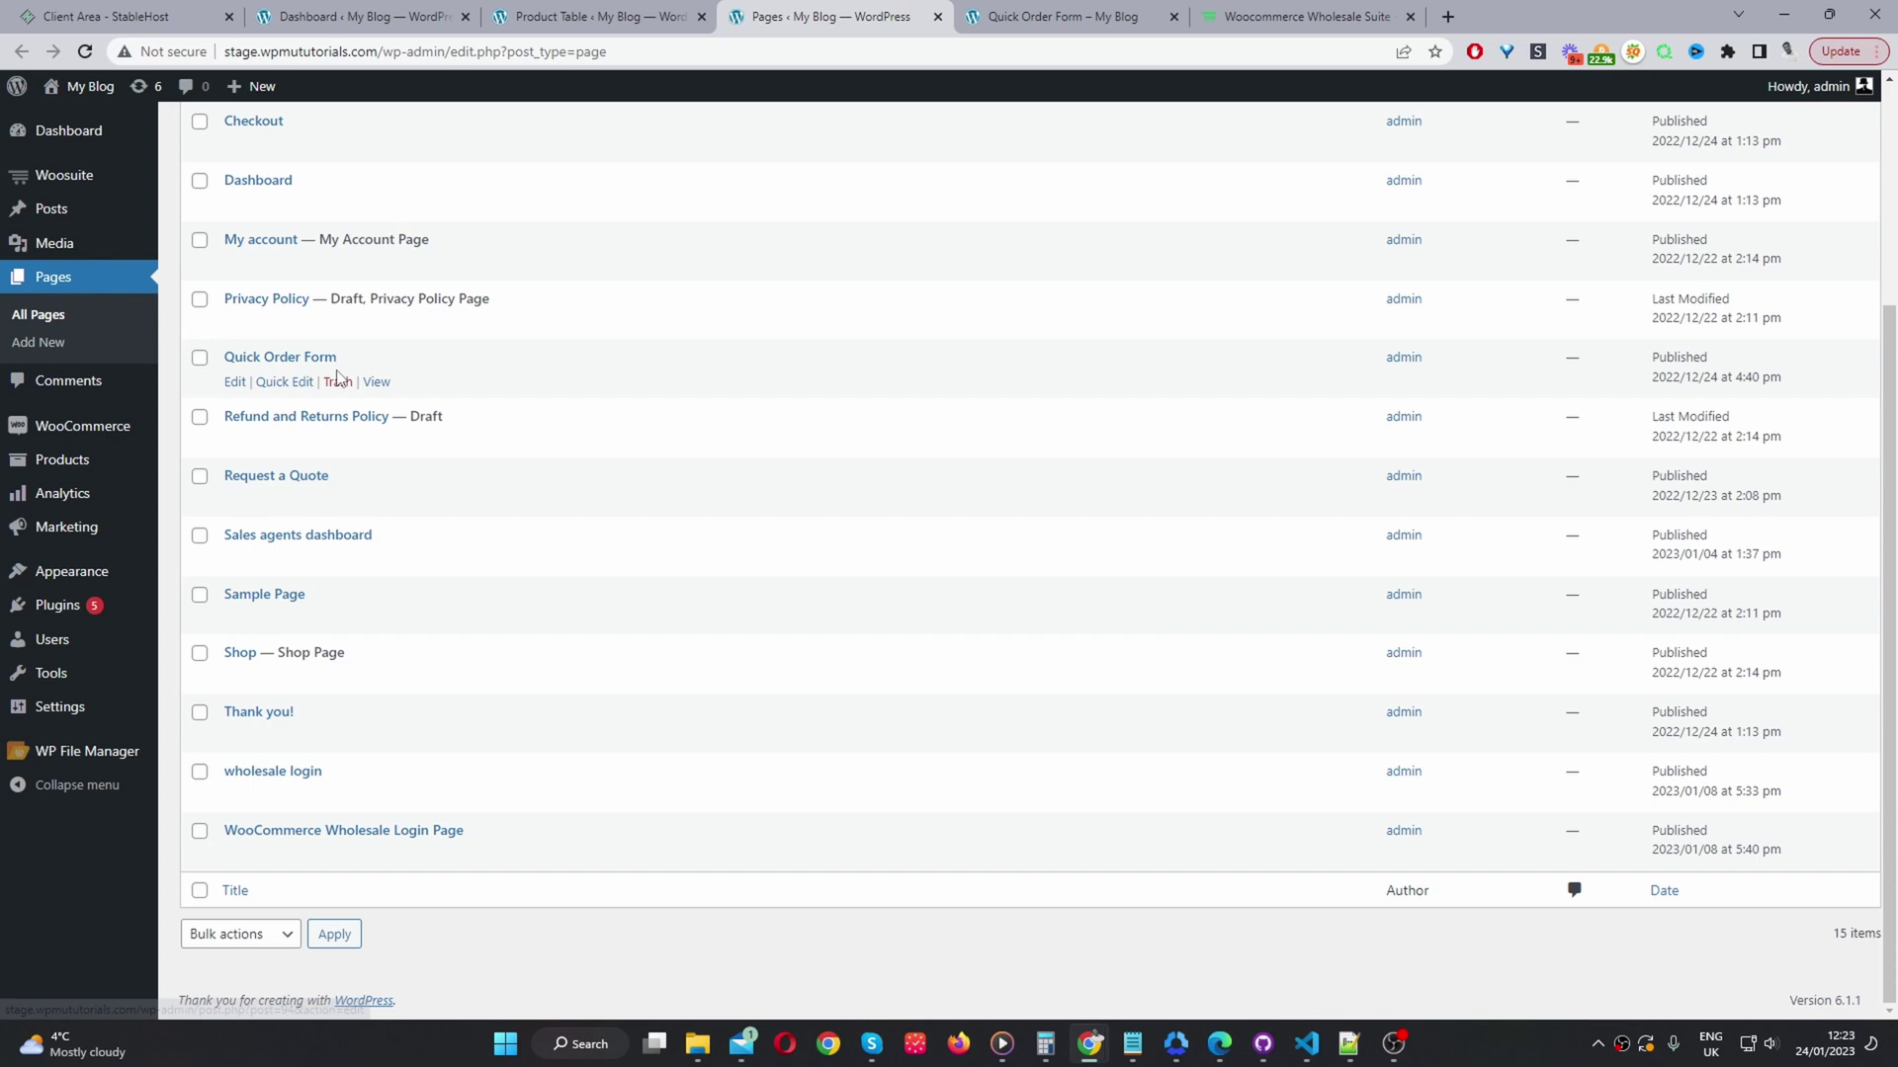
middle_click(375, 383)
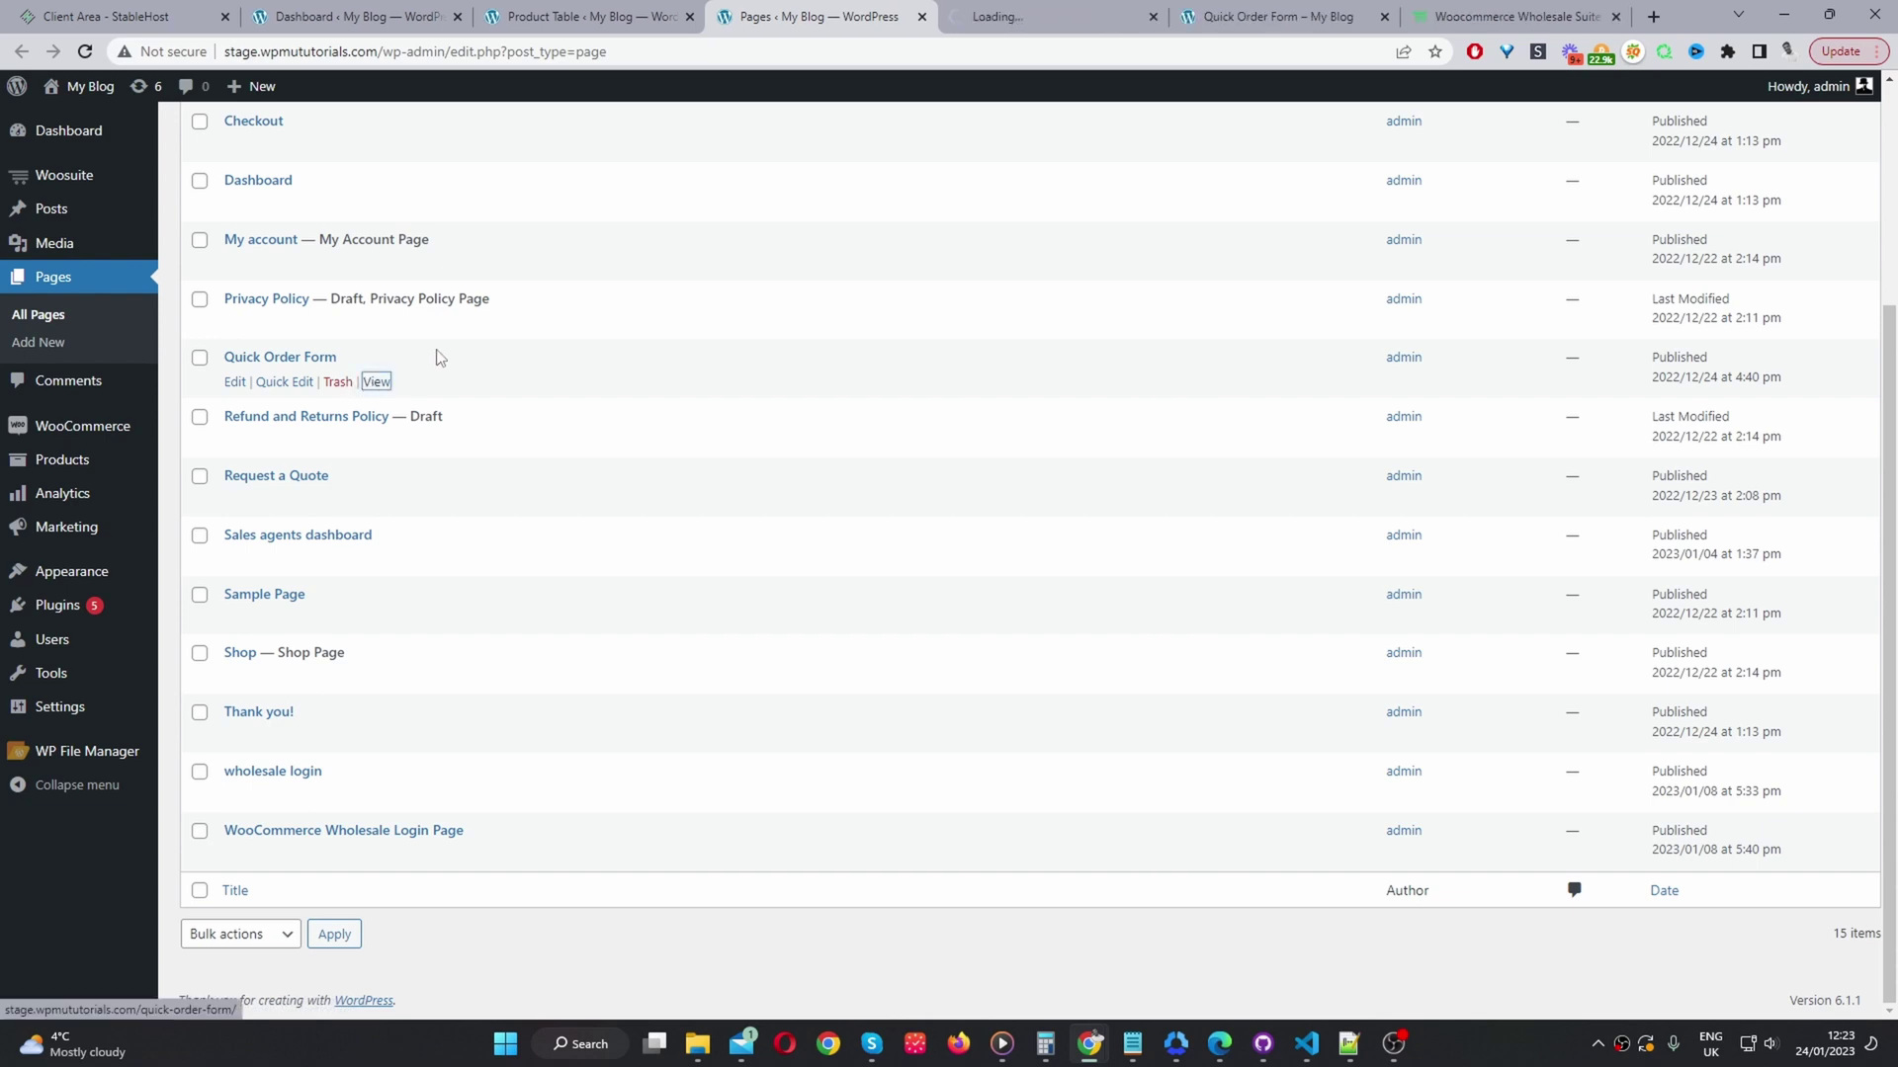
click(1059, 12)
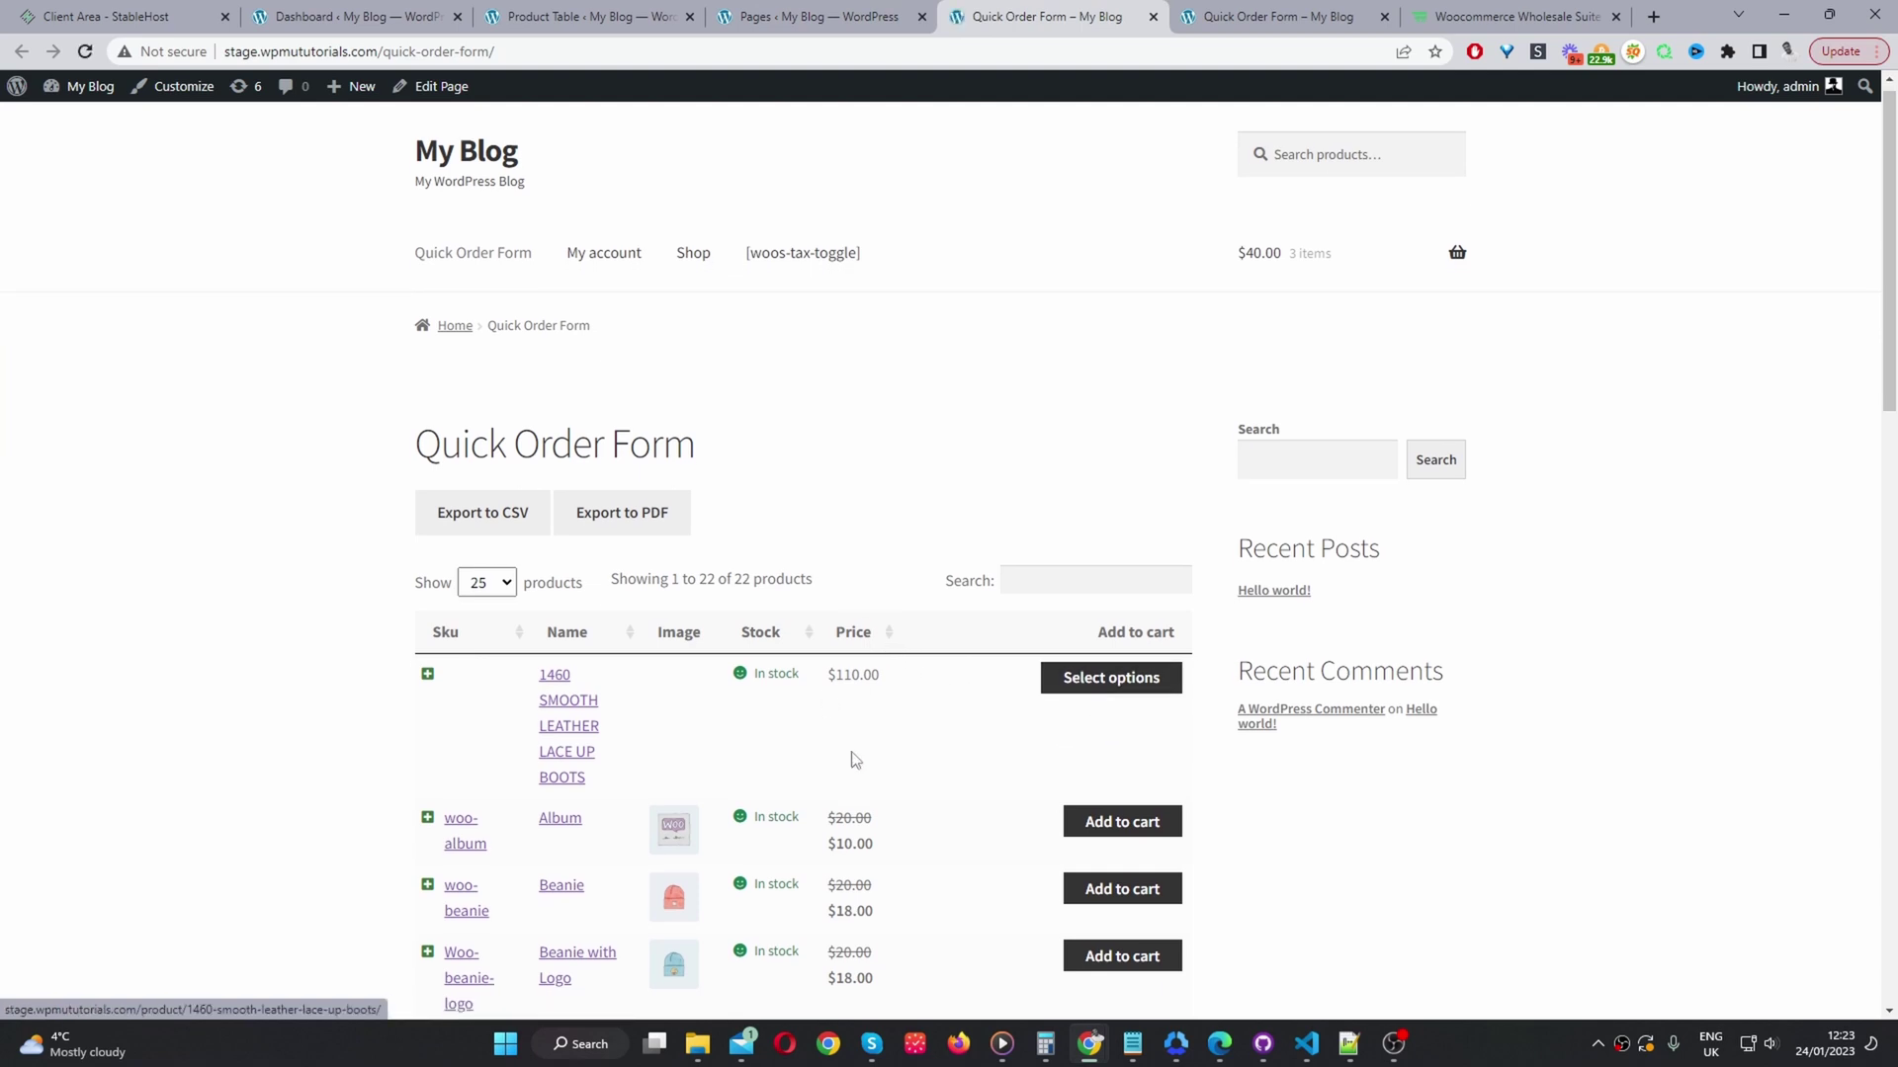
scroll(855, 759, down, 2)
scroll(855, 593, up, 1)
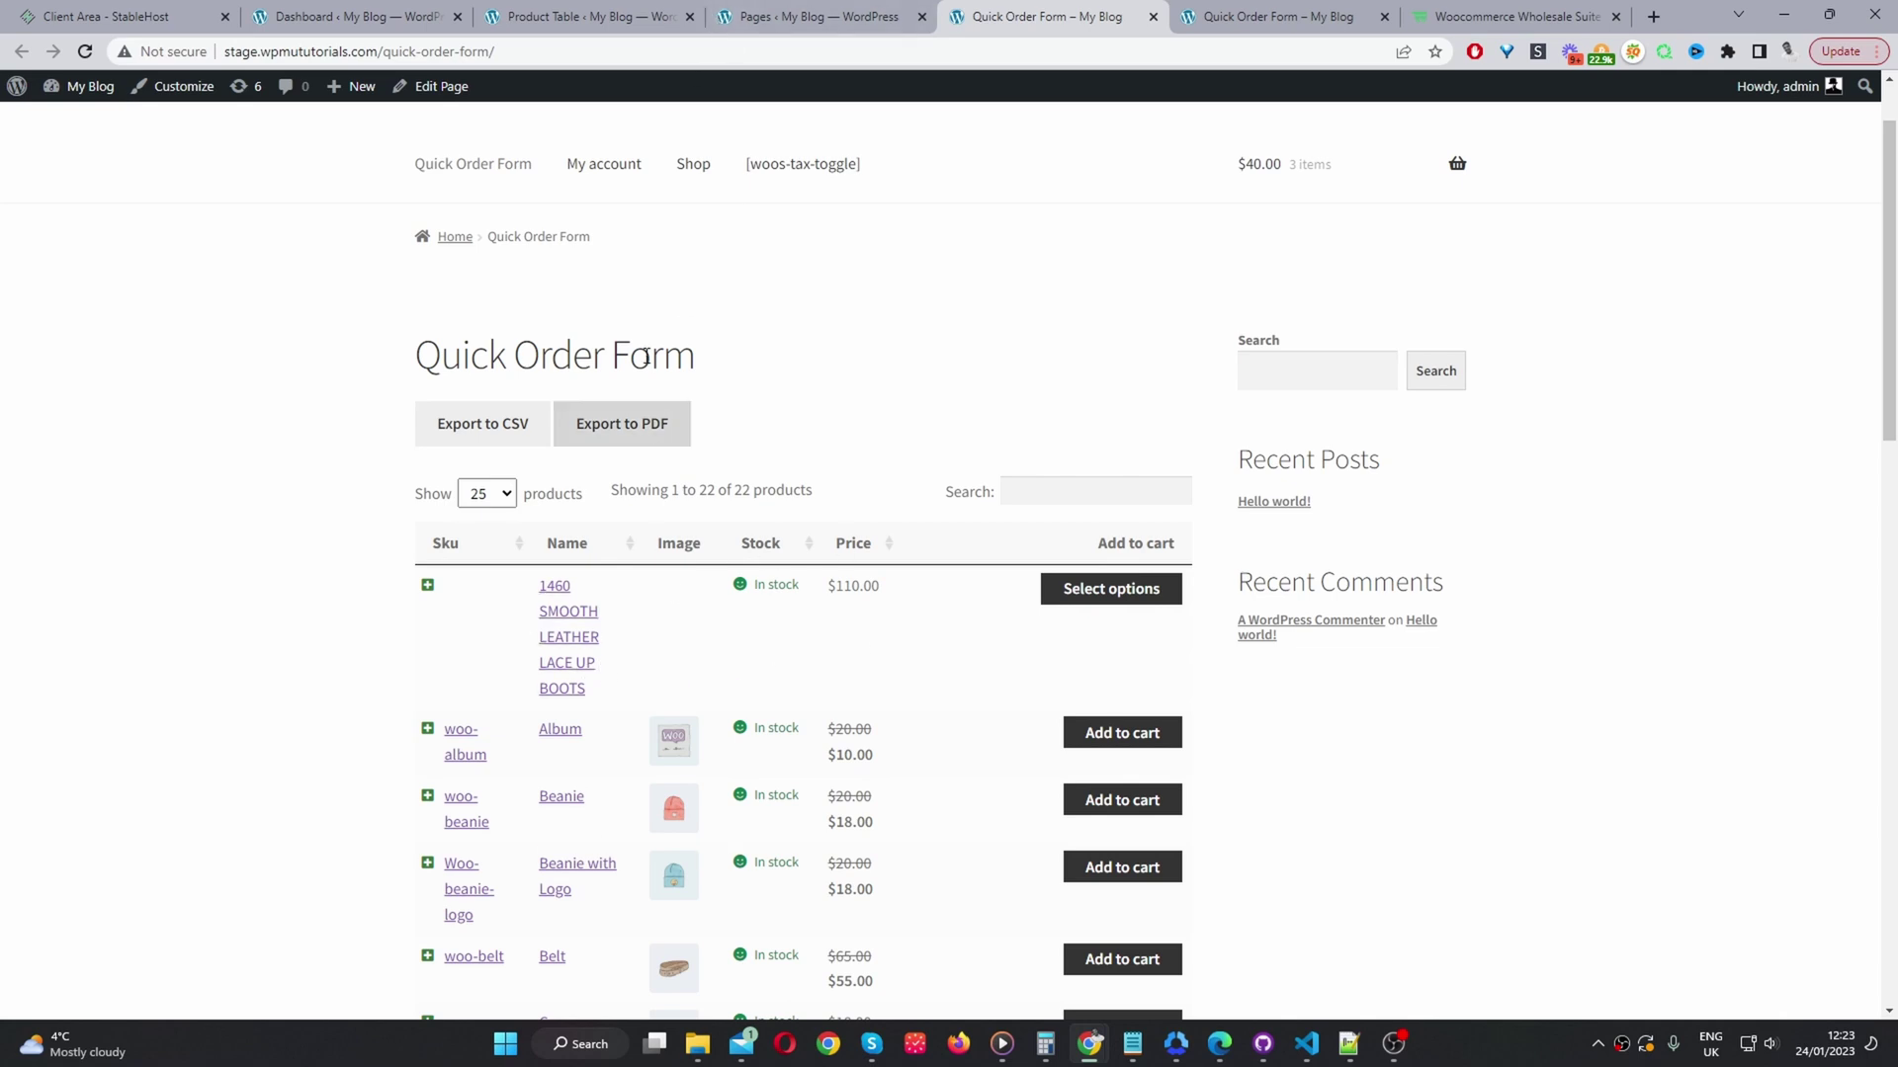
click(574, 17)
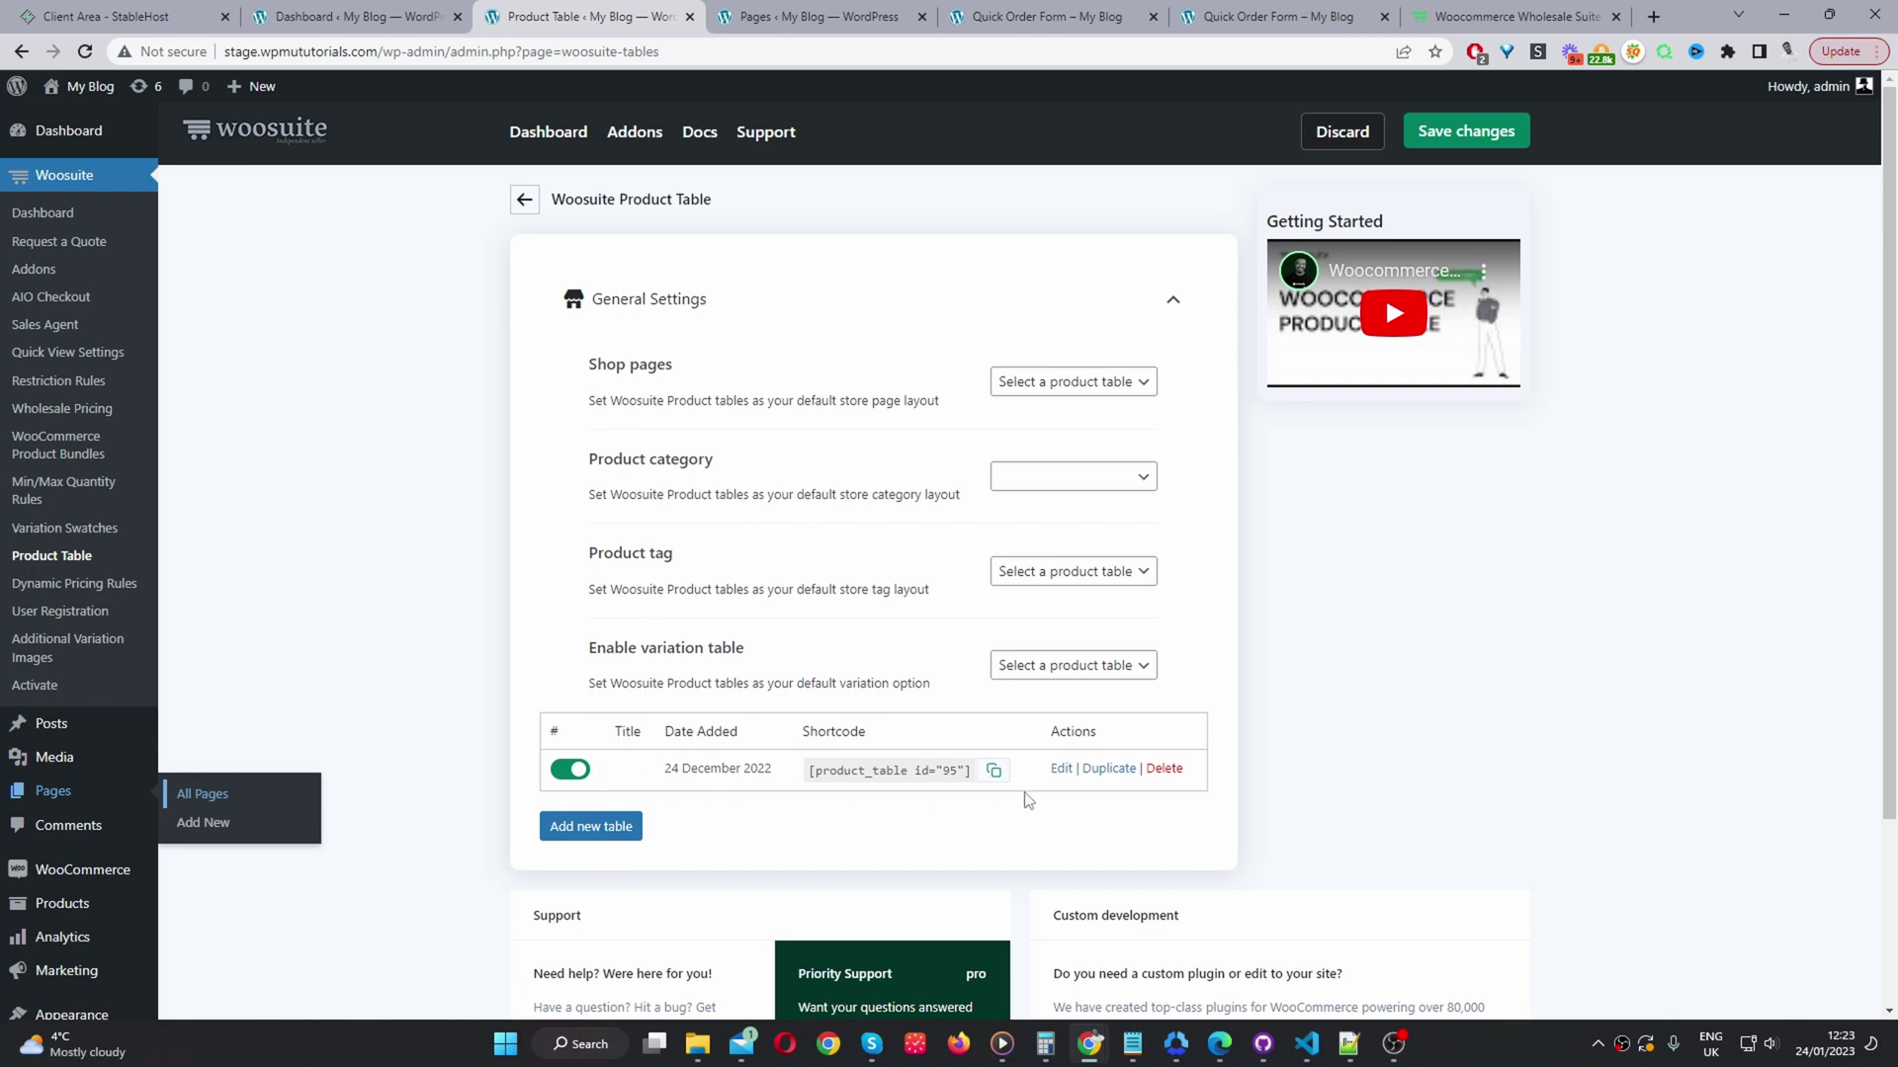
Edit product table 95 and set its title to 'Quick Order Form'
click(1061, 771)
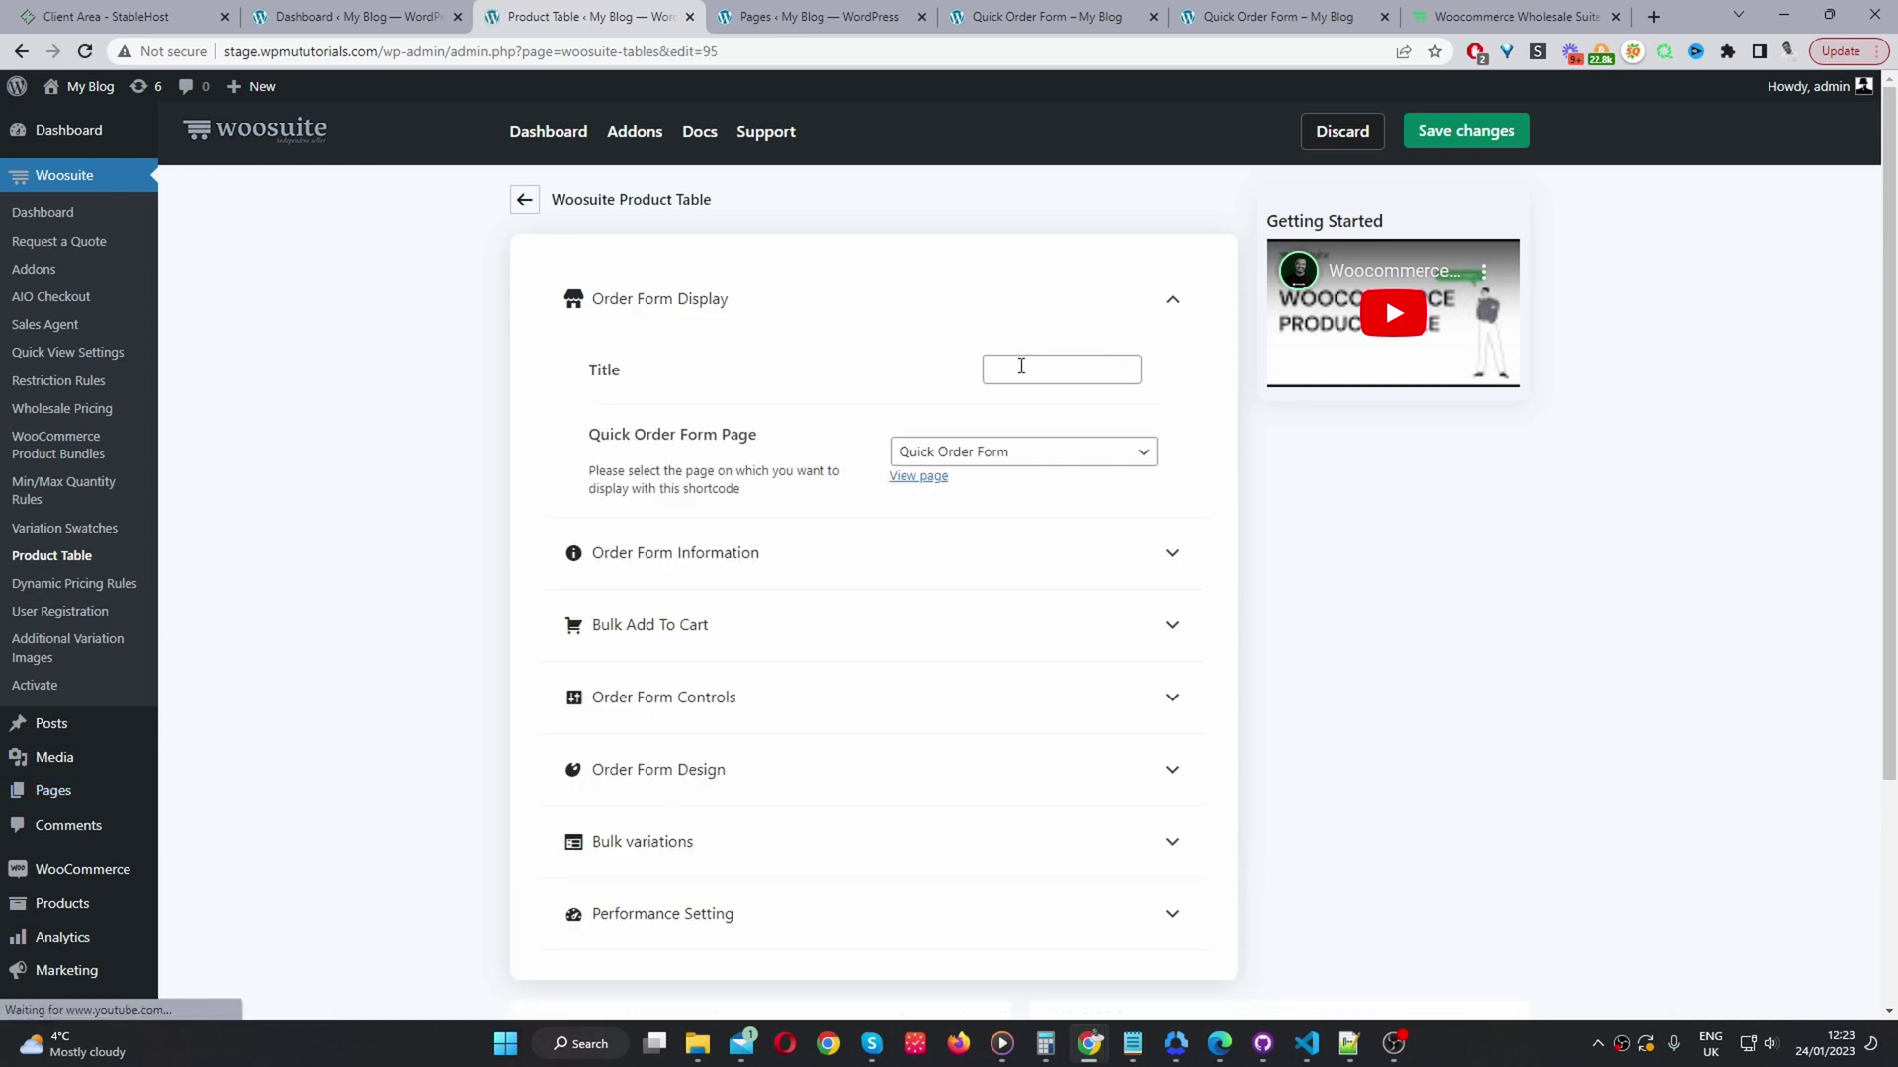
click(1026, 371)
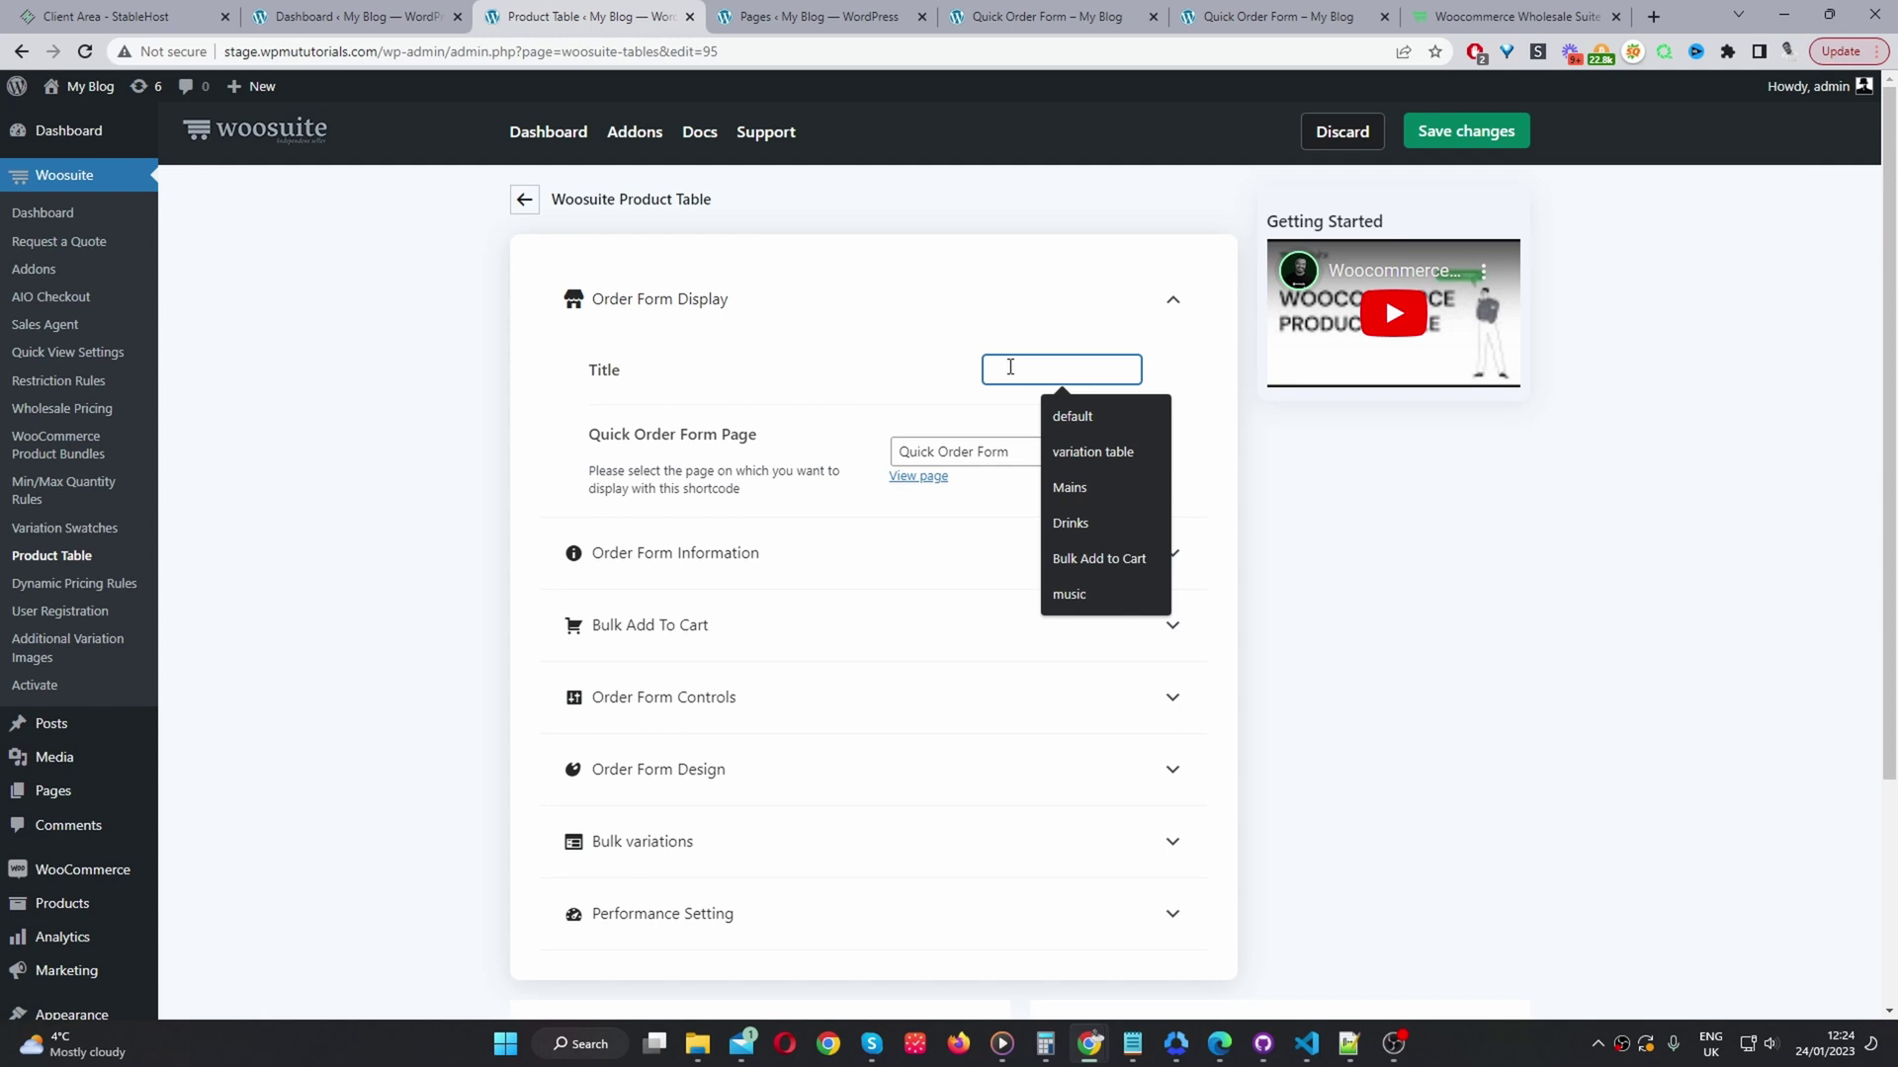
text(qu)
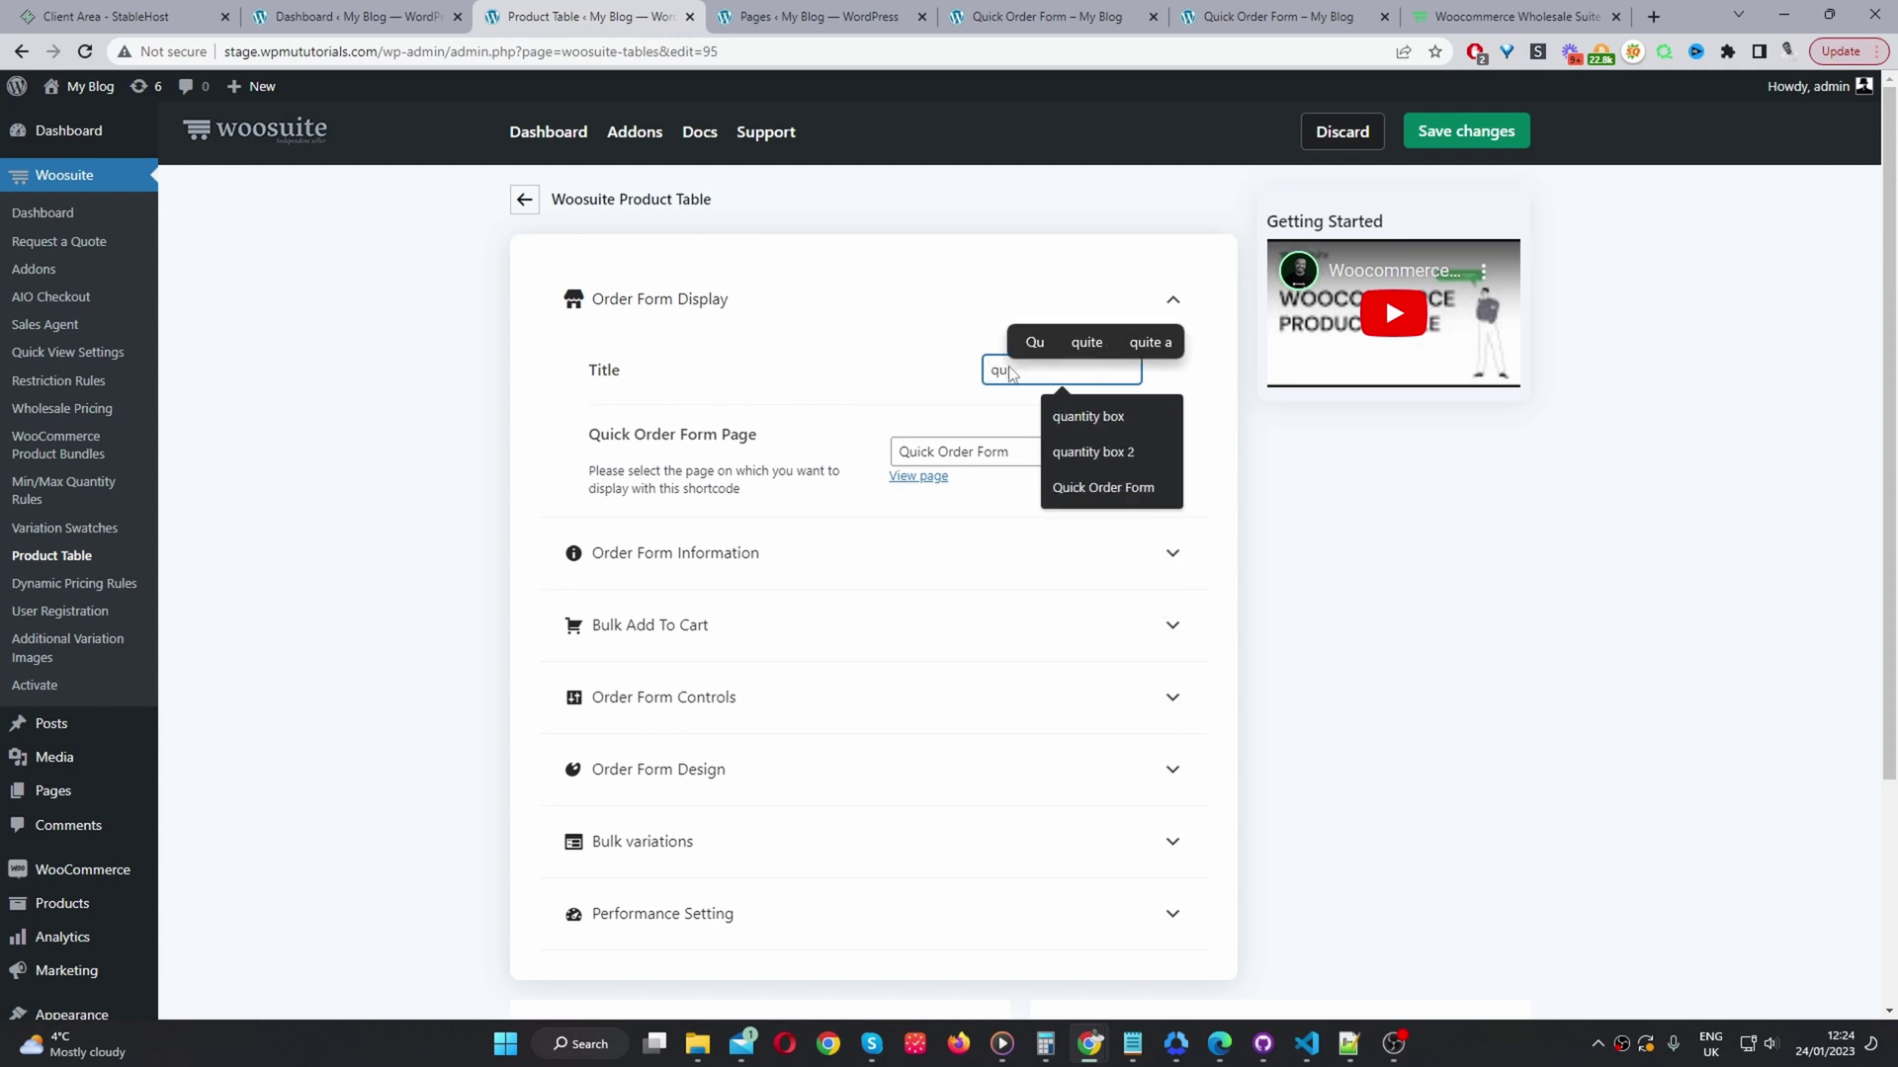
key(Down)
key(Down)
key(Down)
key(Return)
drag(759, 435, 604, 440)
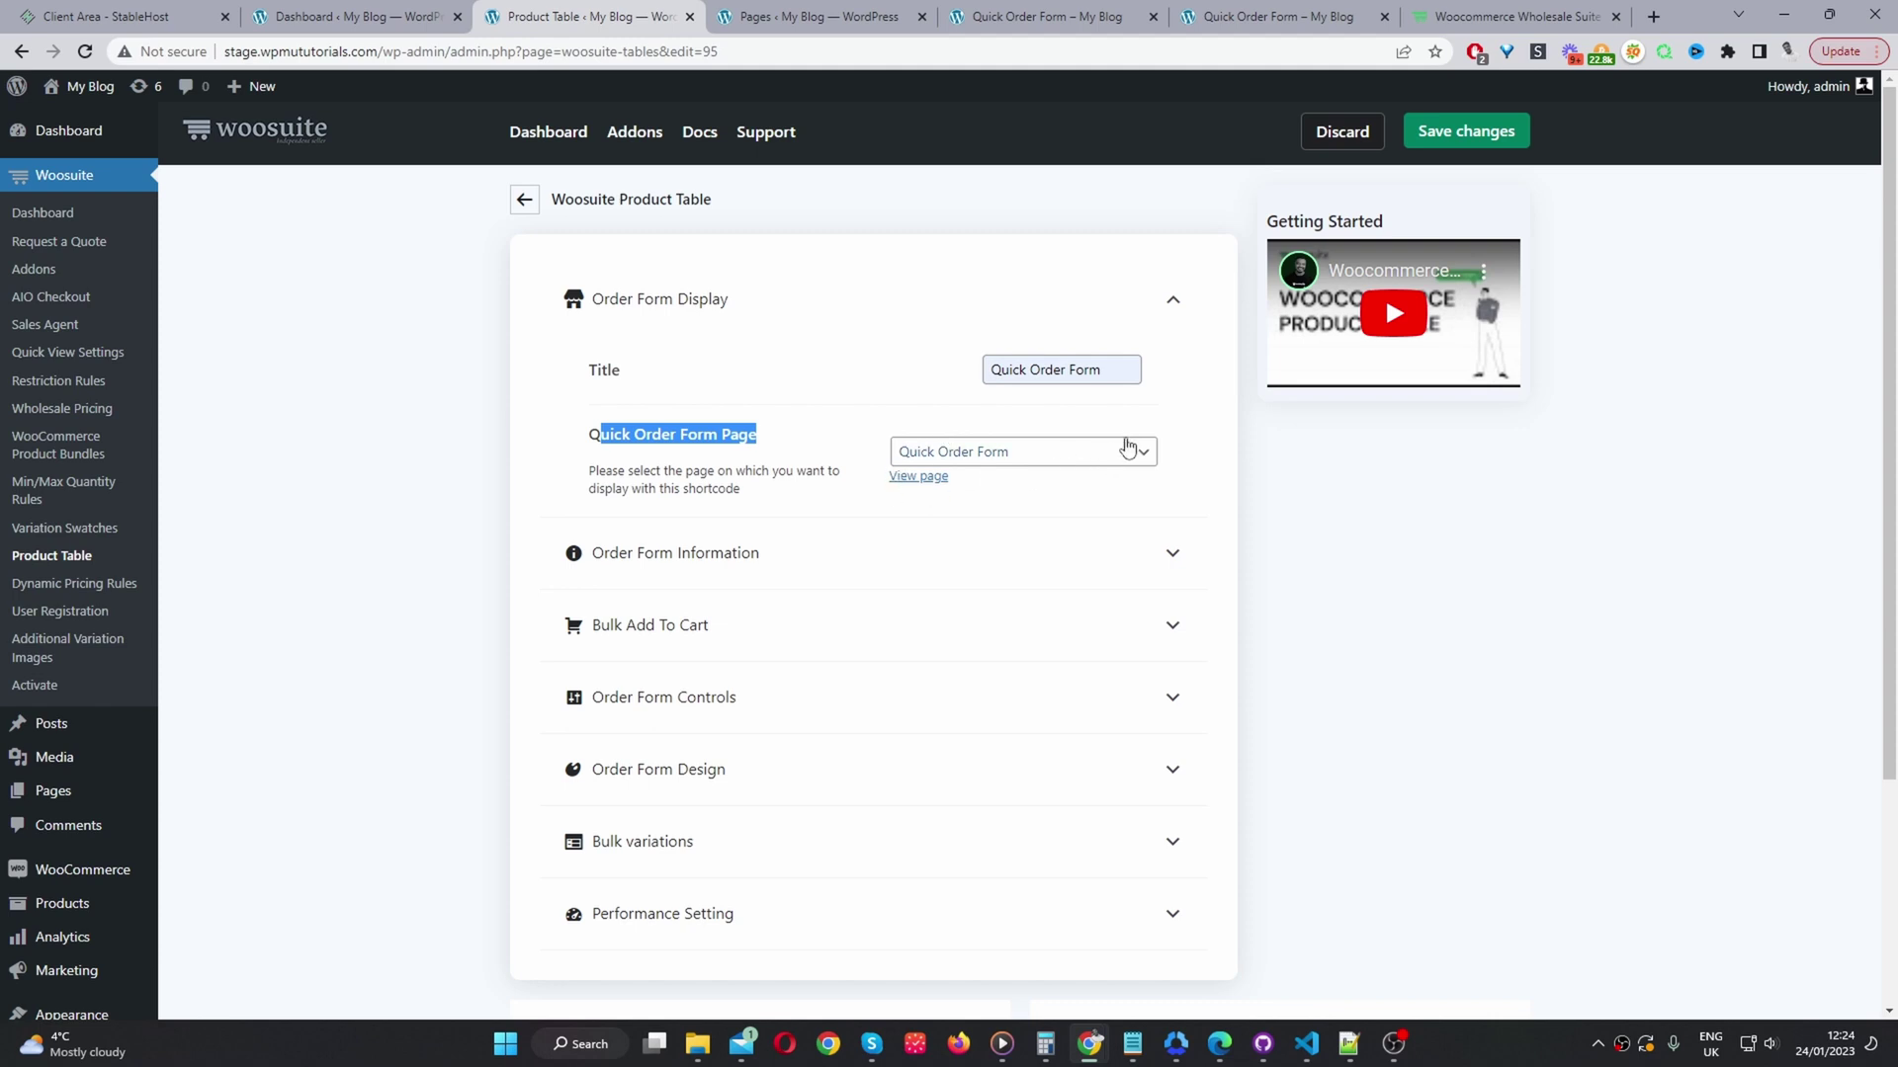
Check the Quick Order Form Page dropdown against the live page, then clear it
click(1086, 450)
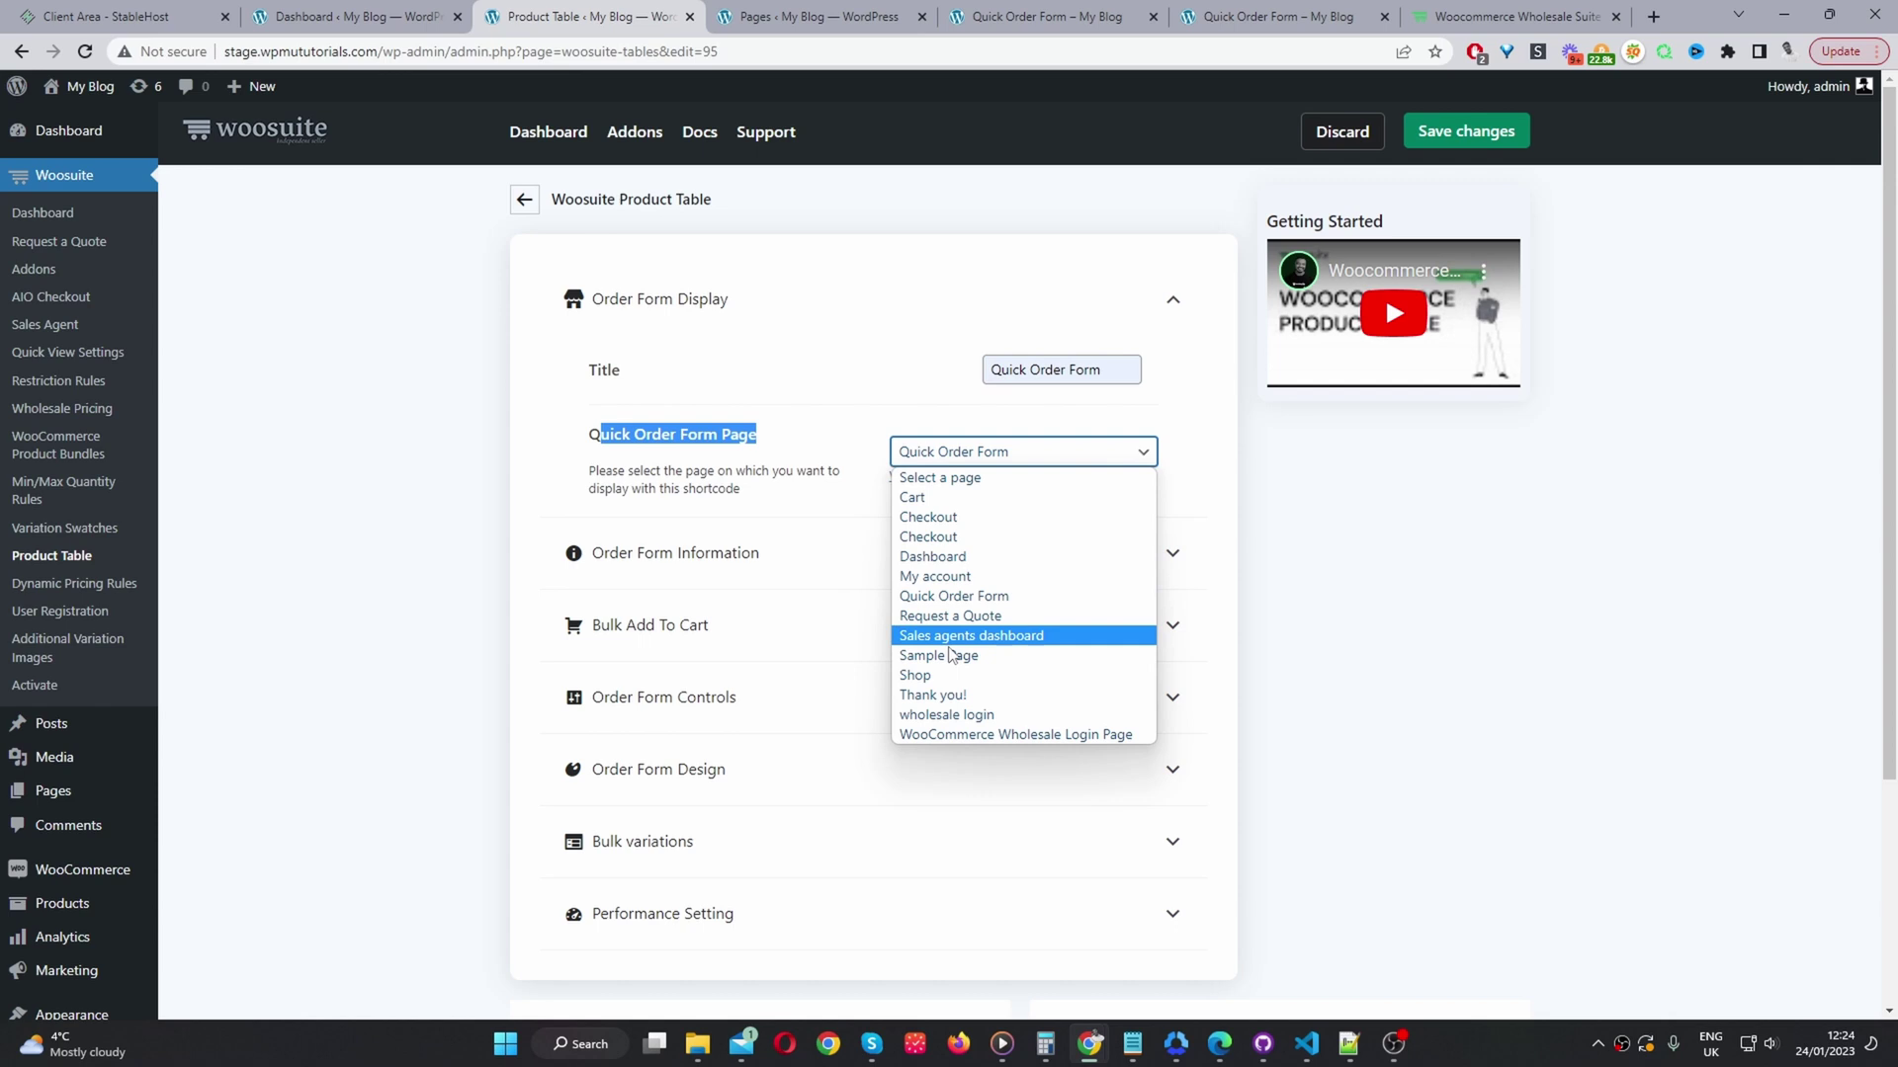
click(952, 598)
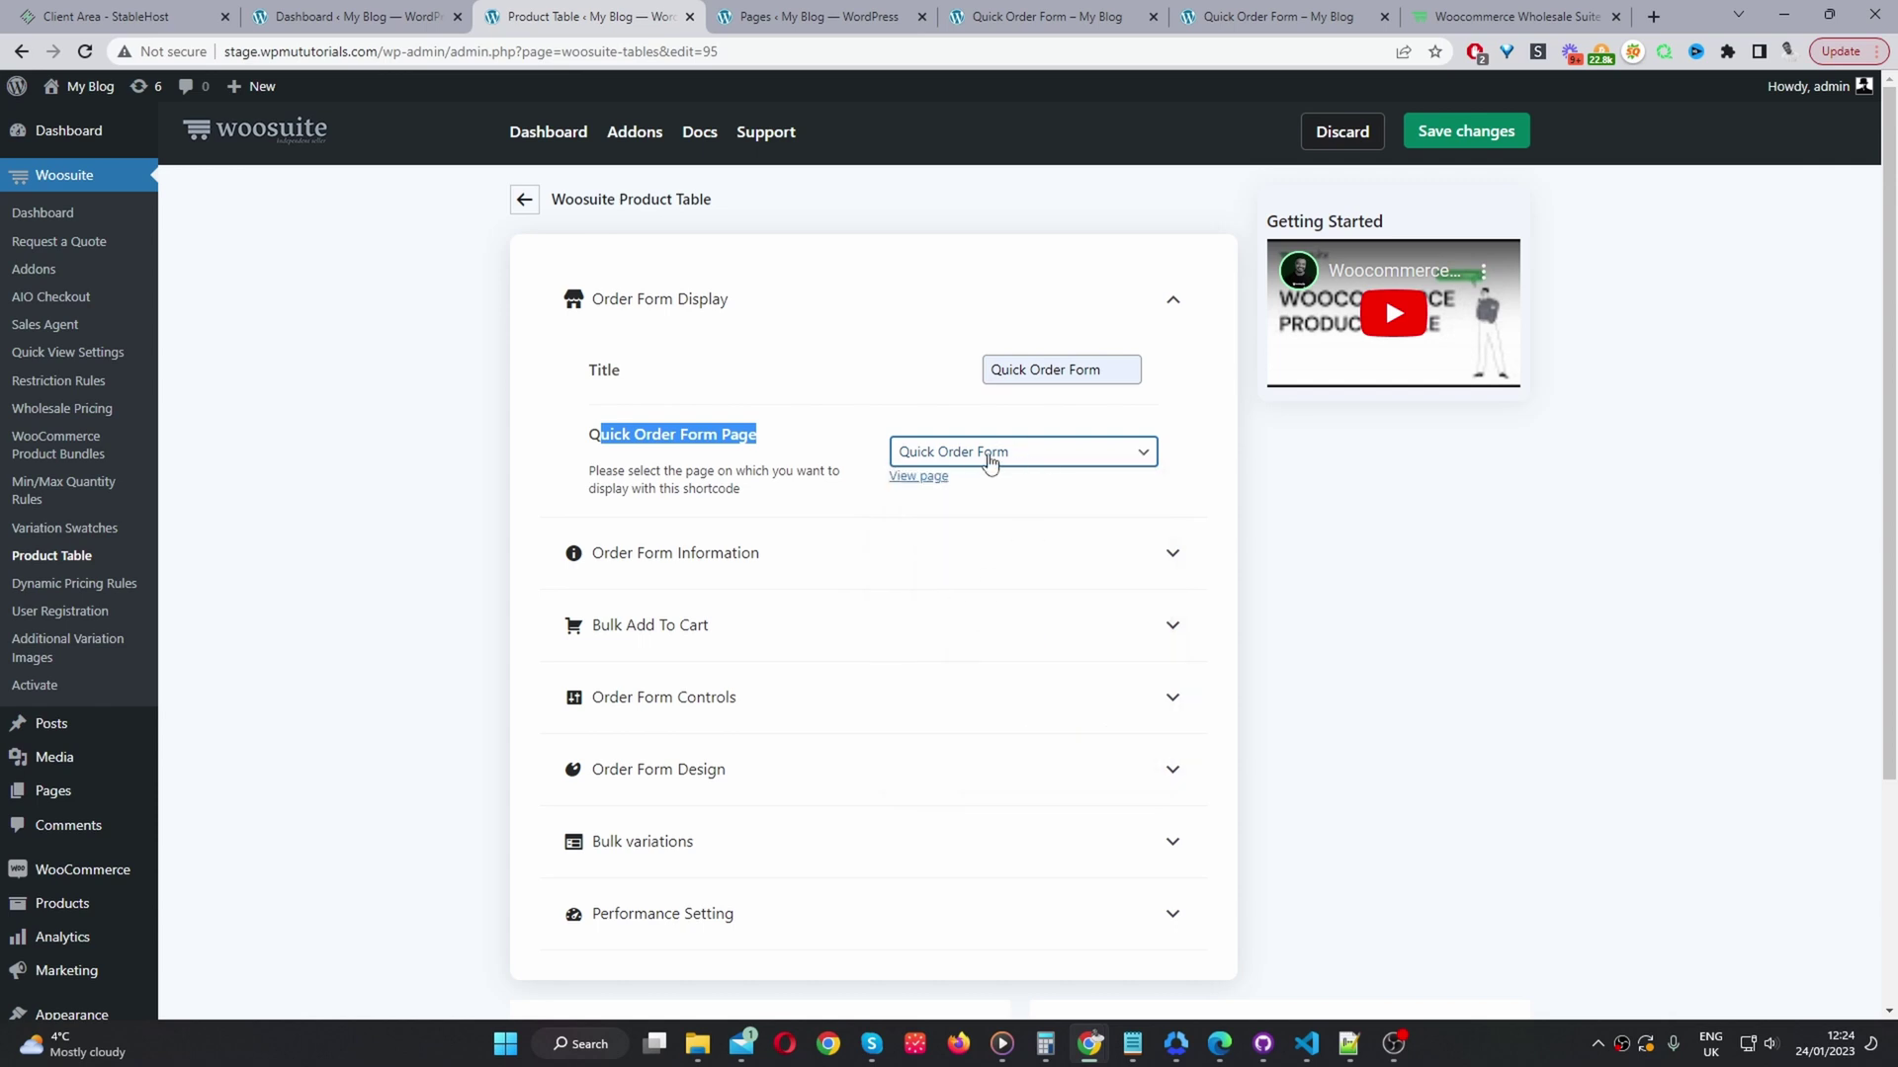
click(887, 10)
middle_click(890, 12)
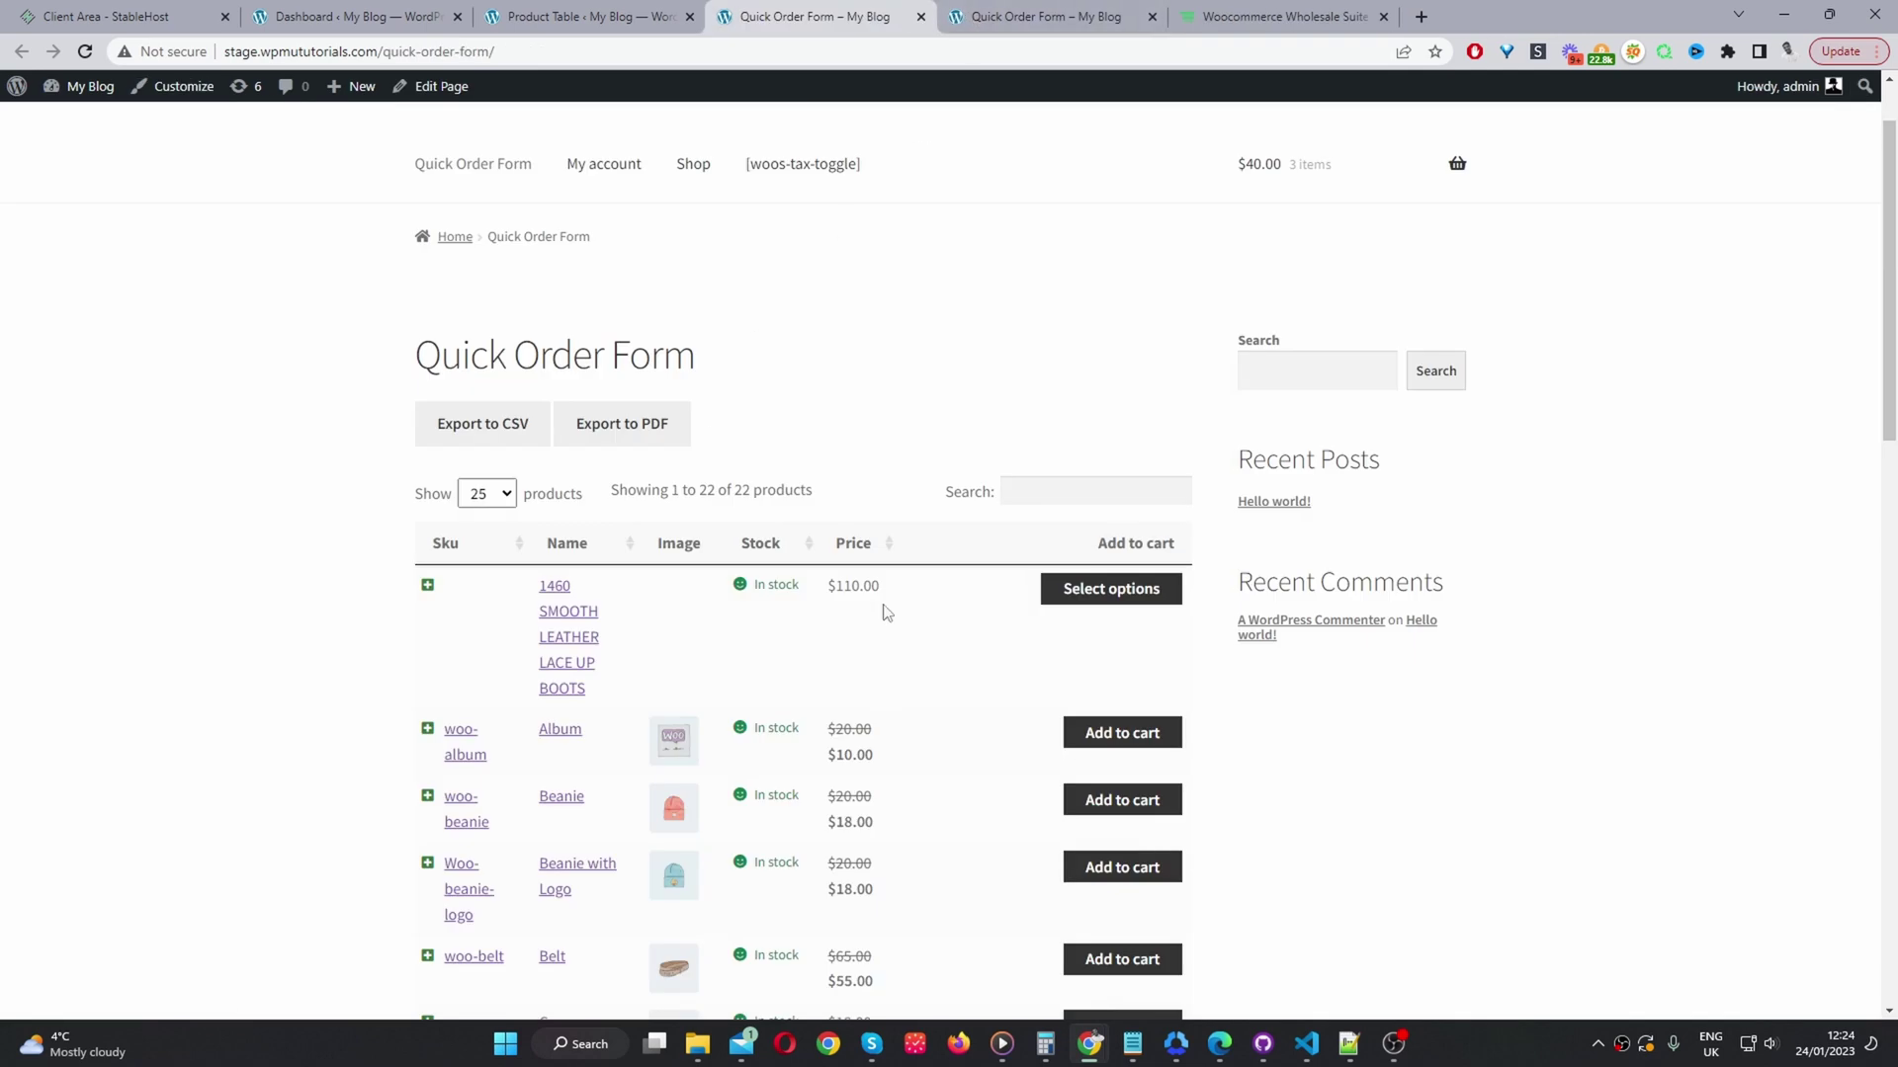
drag(399, 52, 834, 122)
click(593, 16)
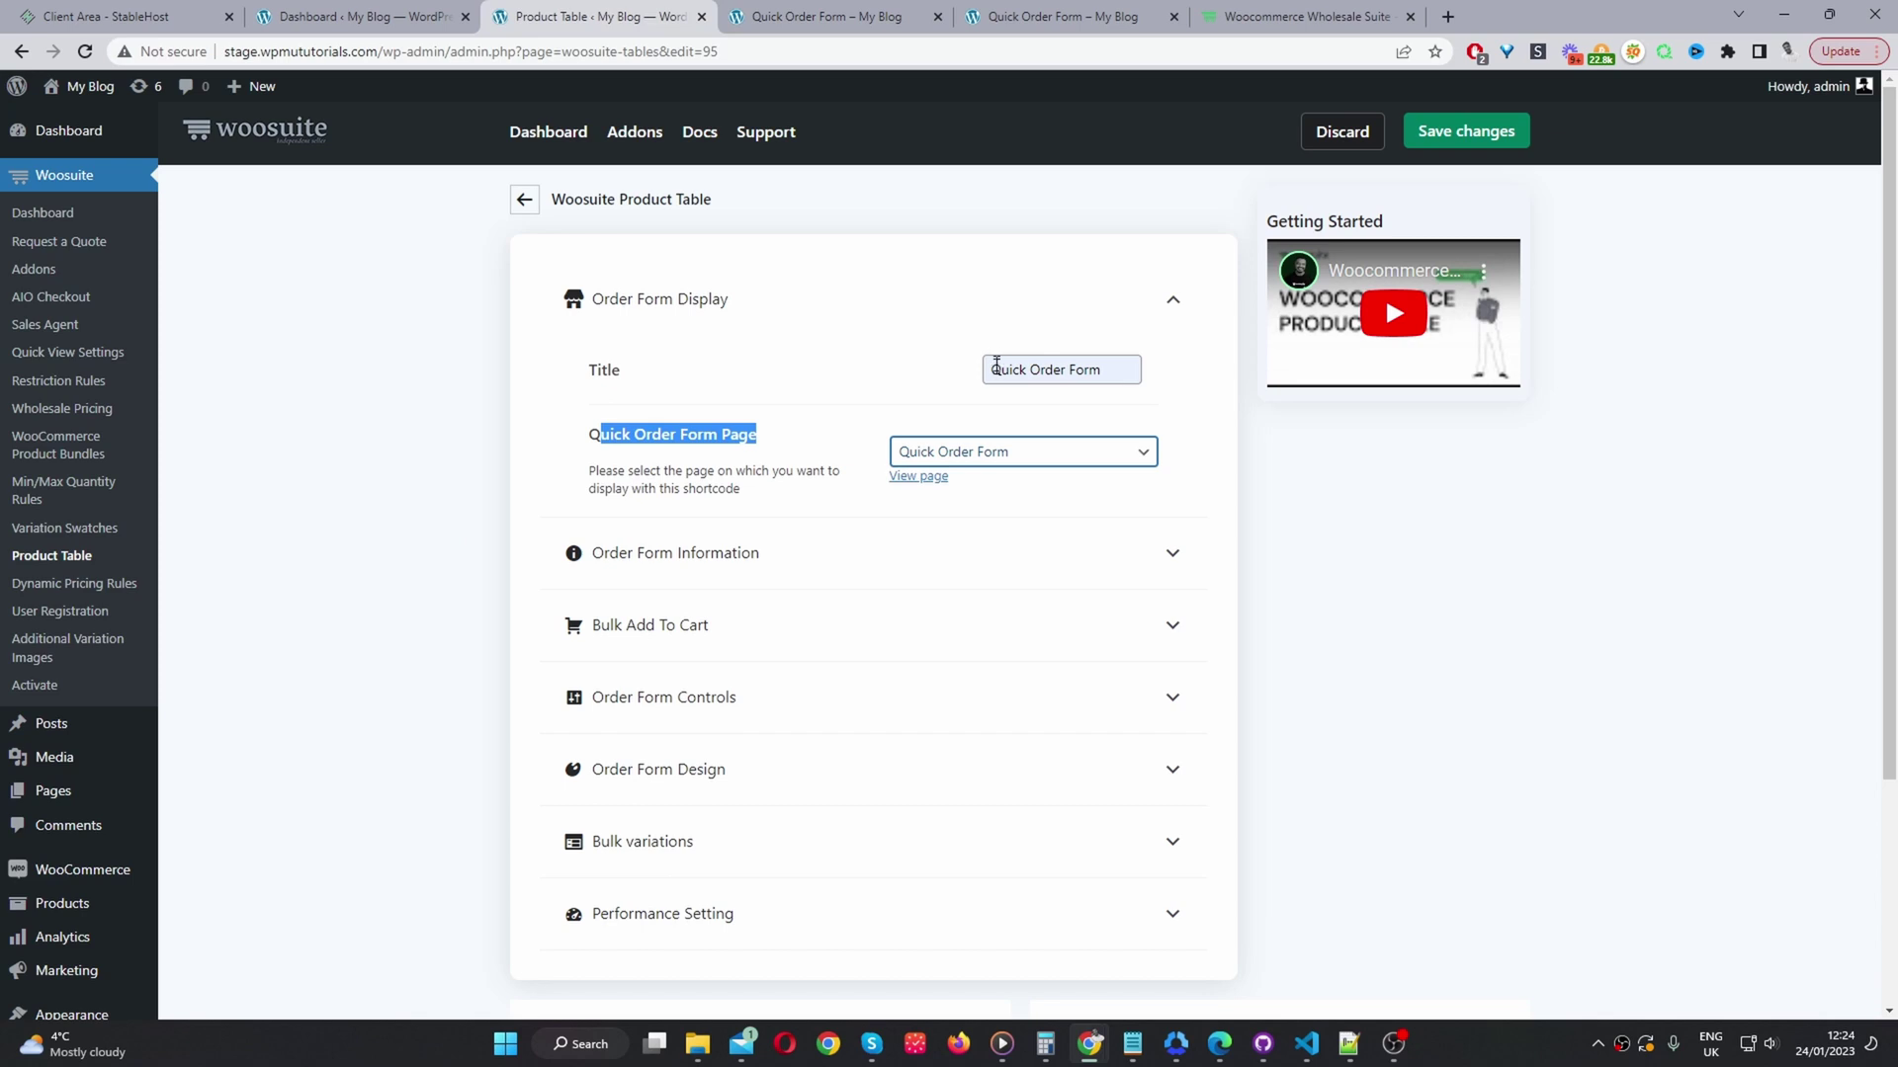
click(1025, 452)
click(1008, 482)
In Order Form Information, move Image first, remove Sku, and add Id right after Image
click(601, 568)
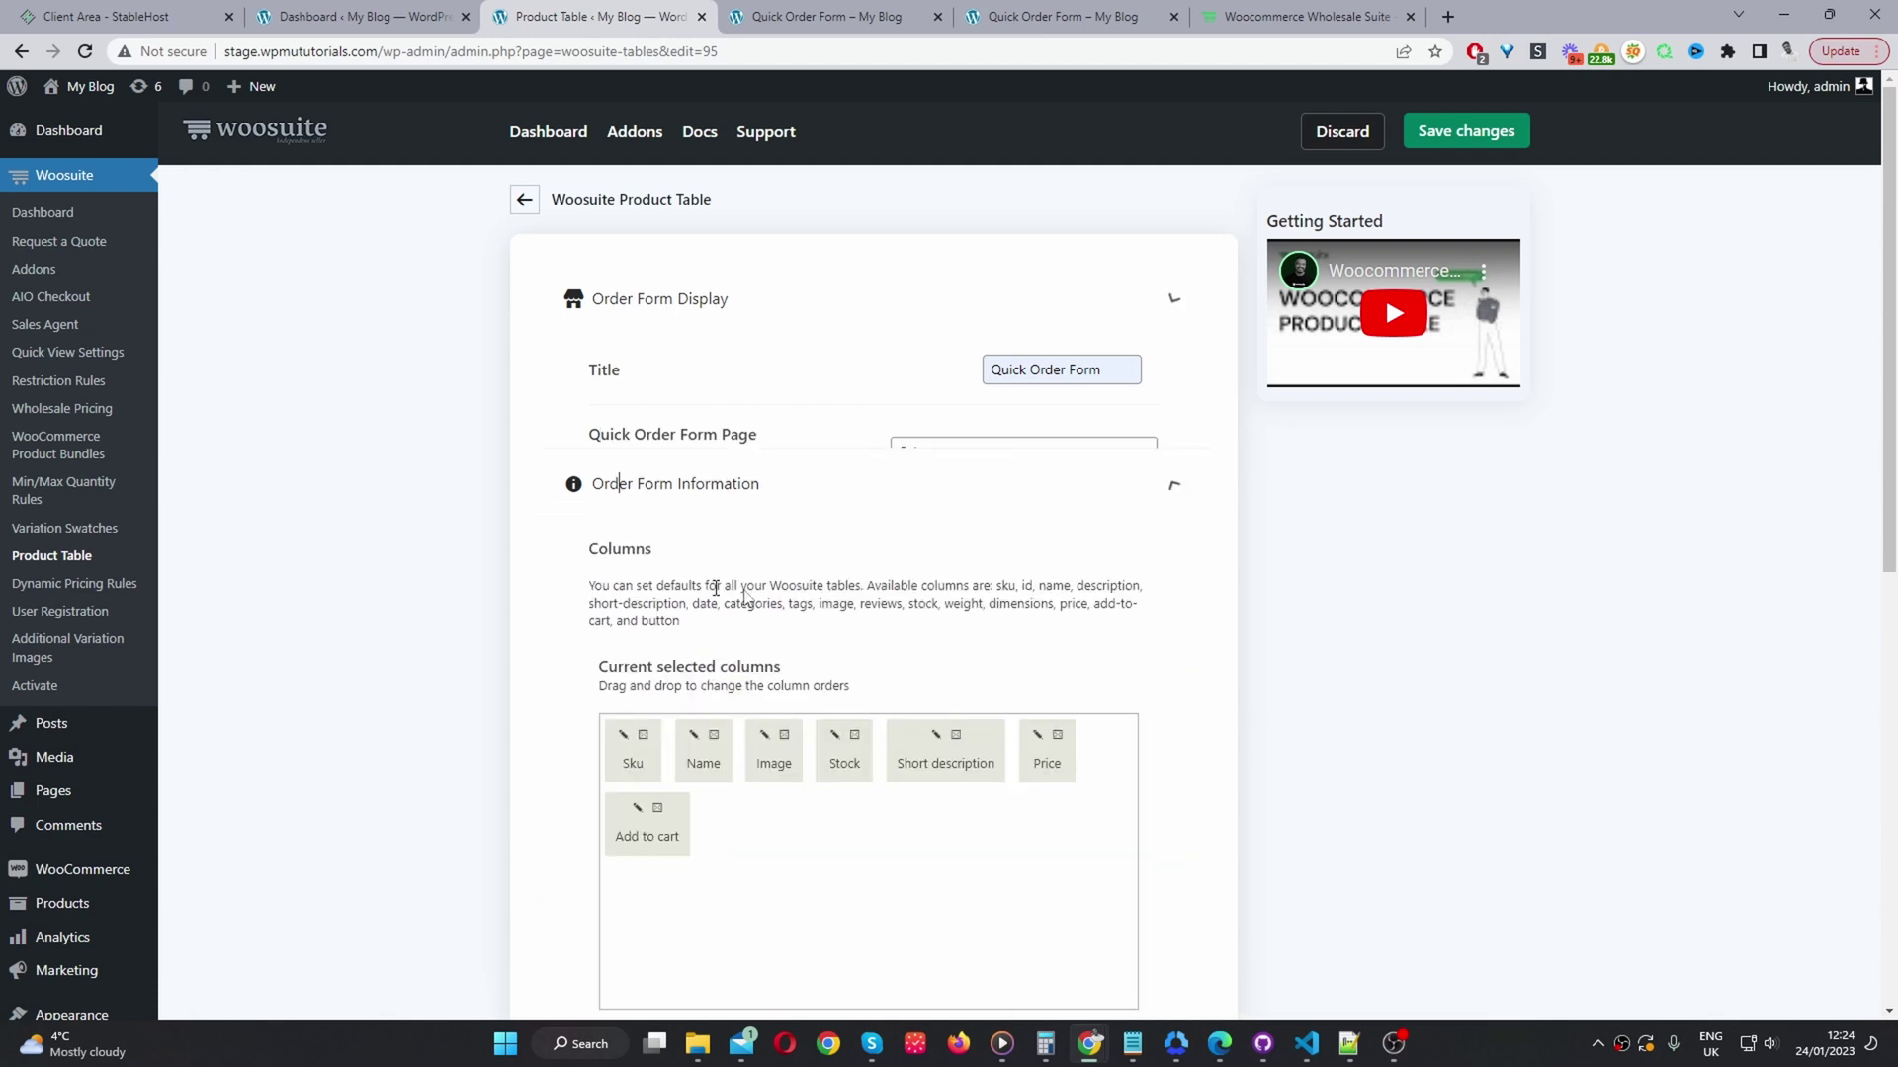
scroll(1176, 603, down, 2)
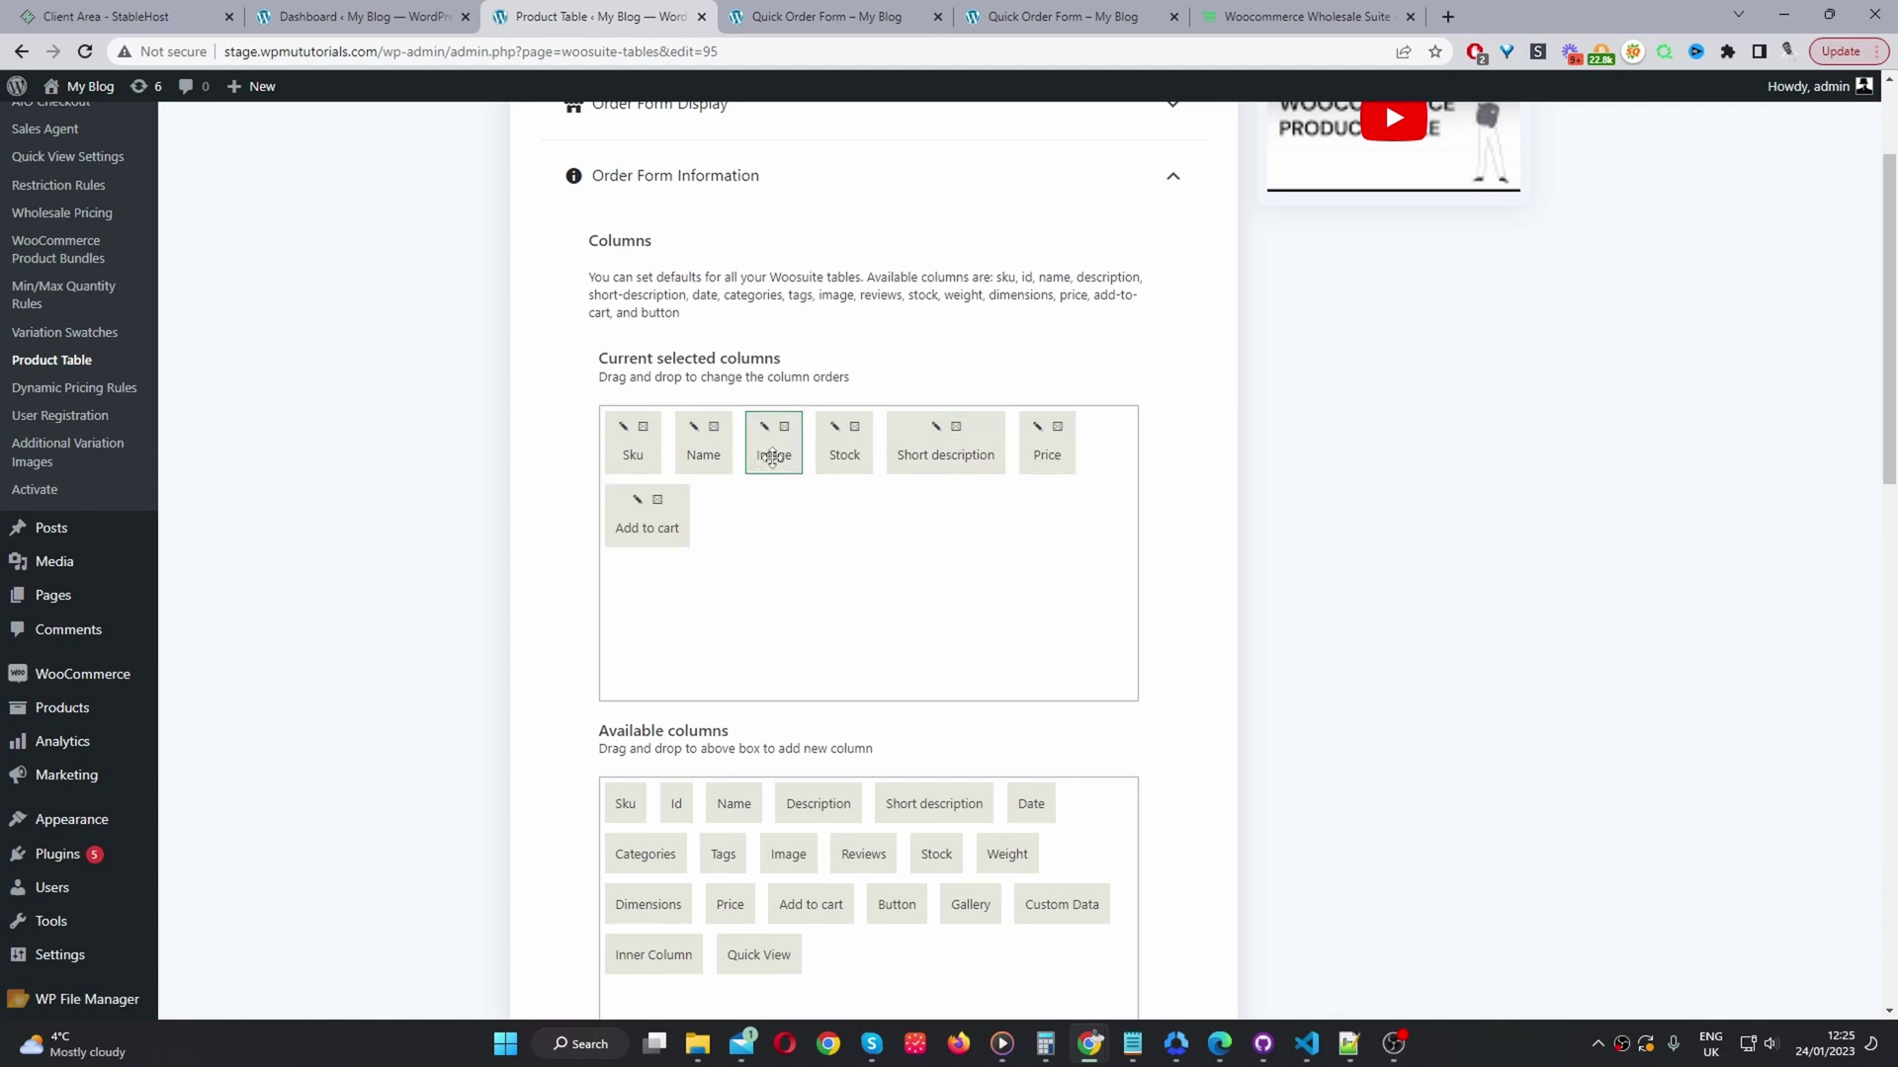
drag(772, 458, 618, 453)
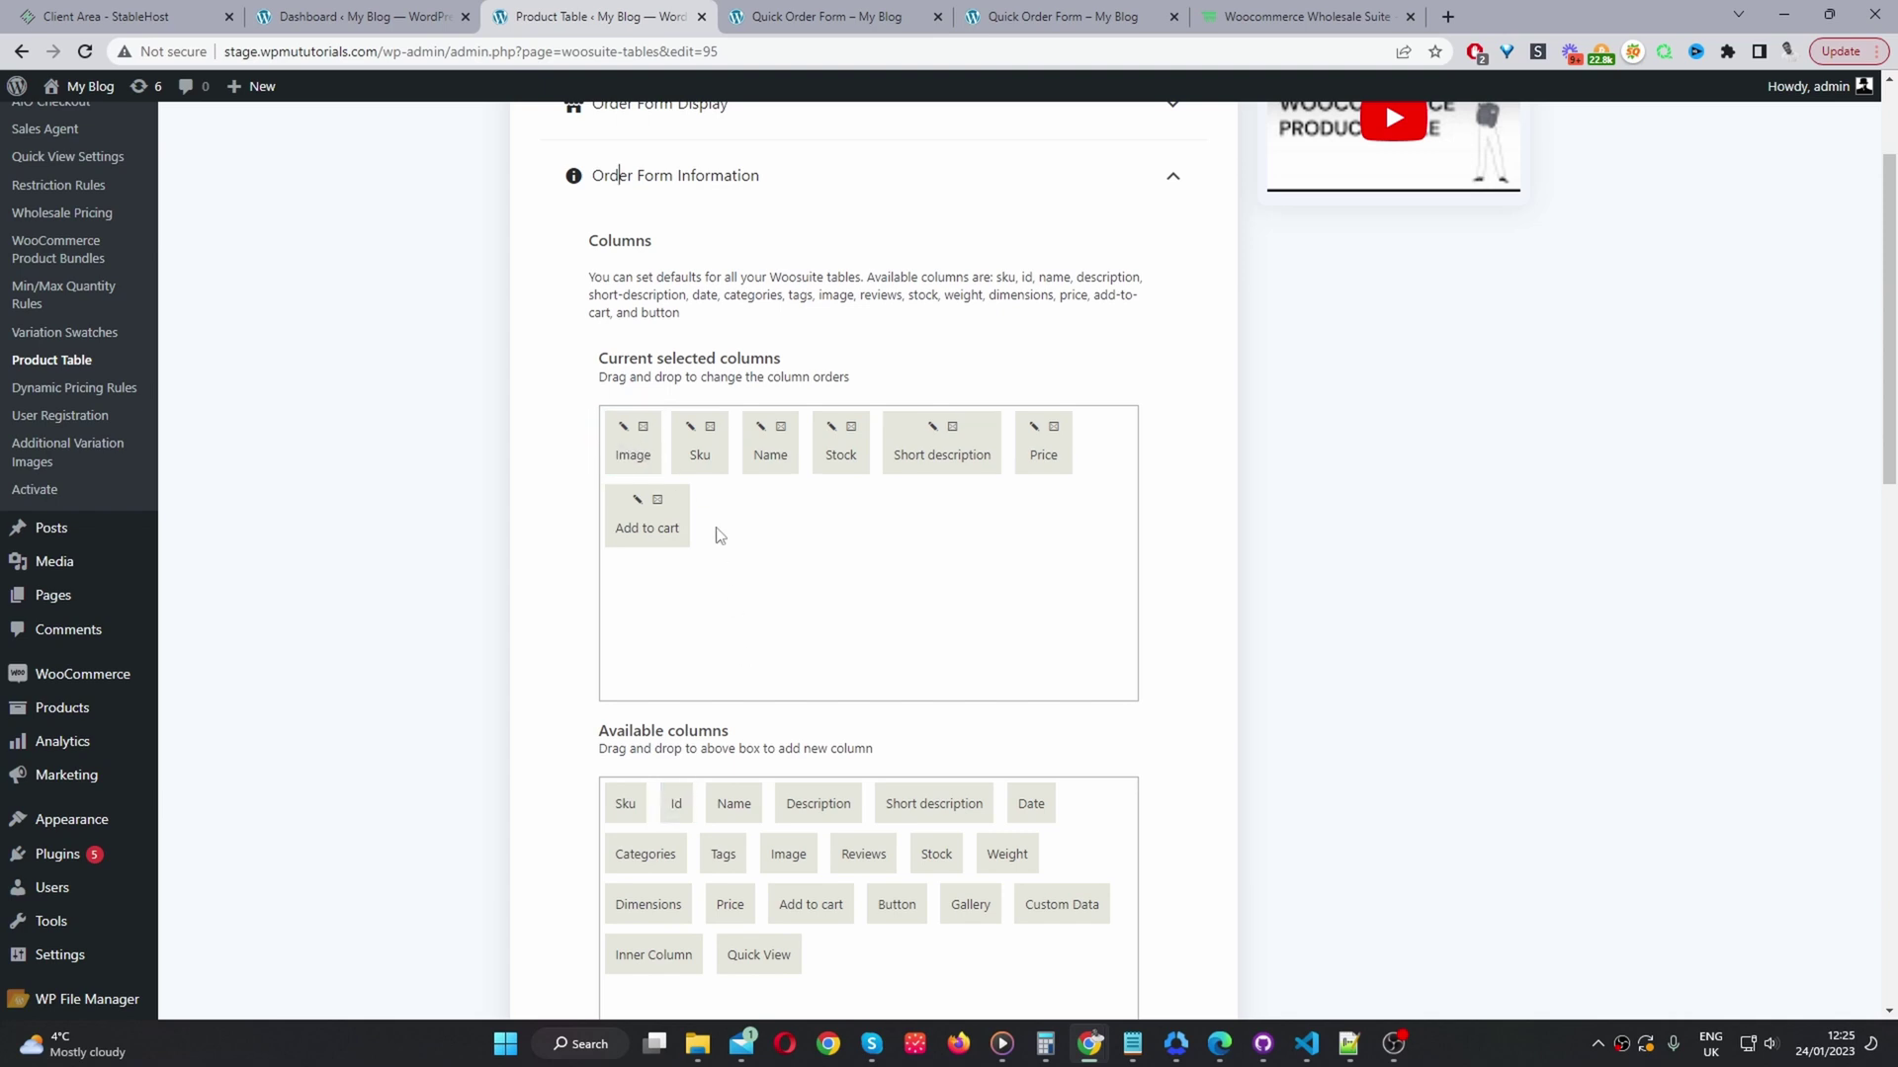
click(710, 428)
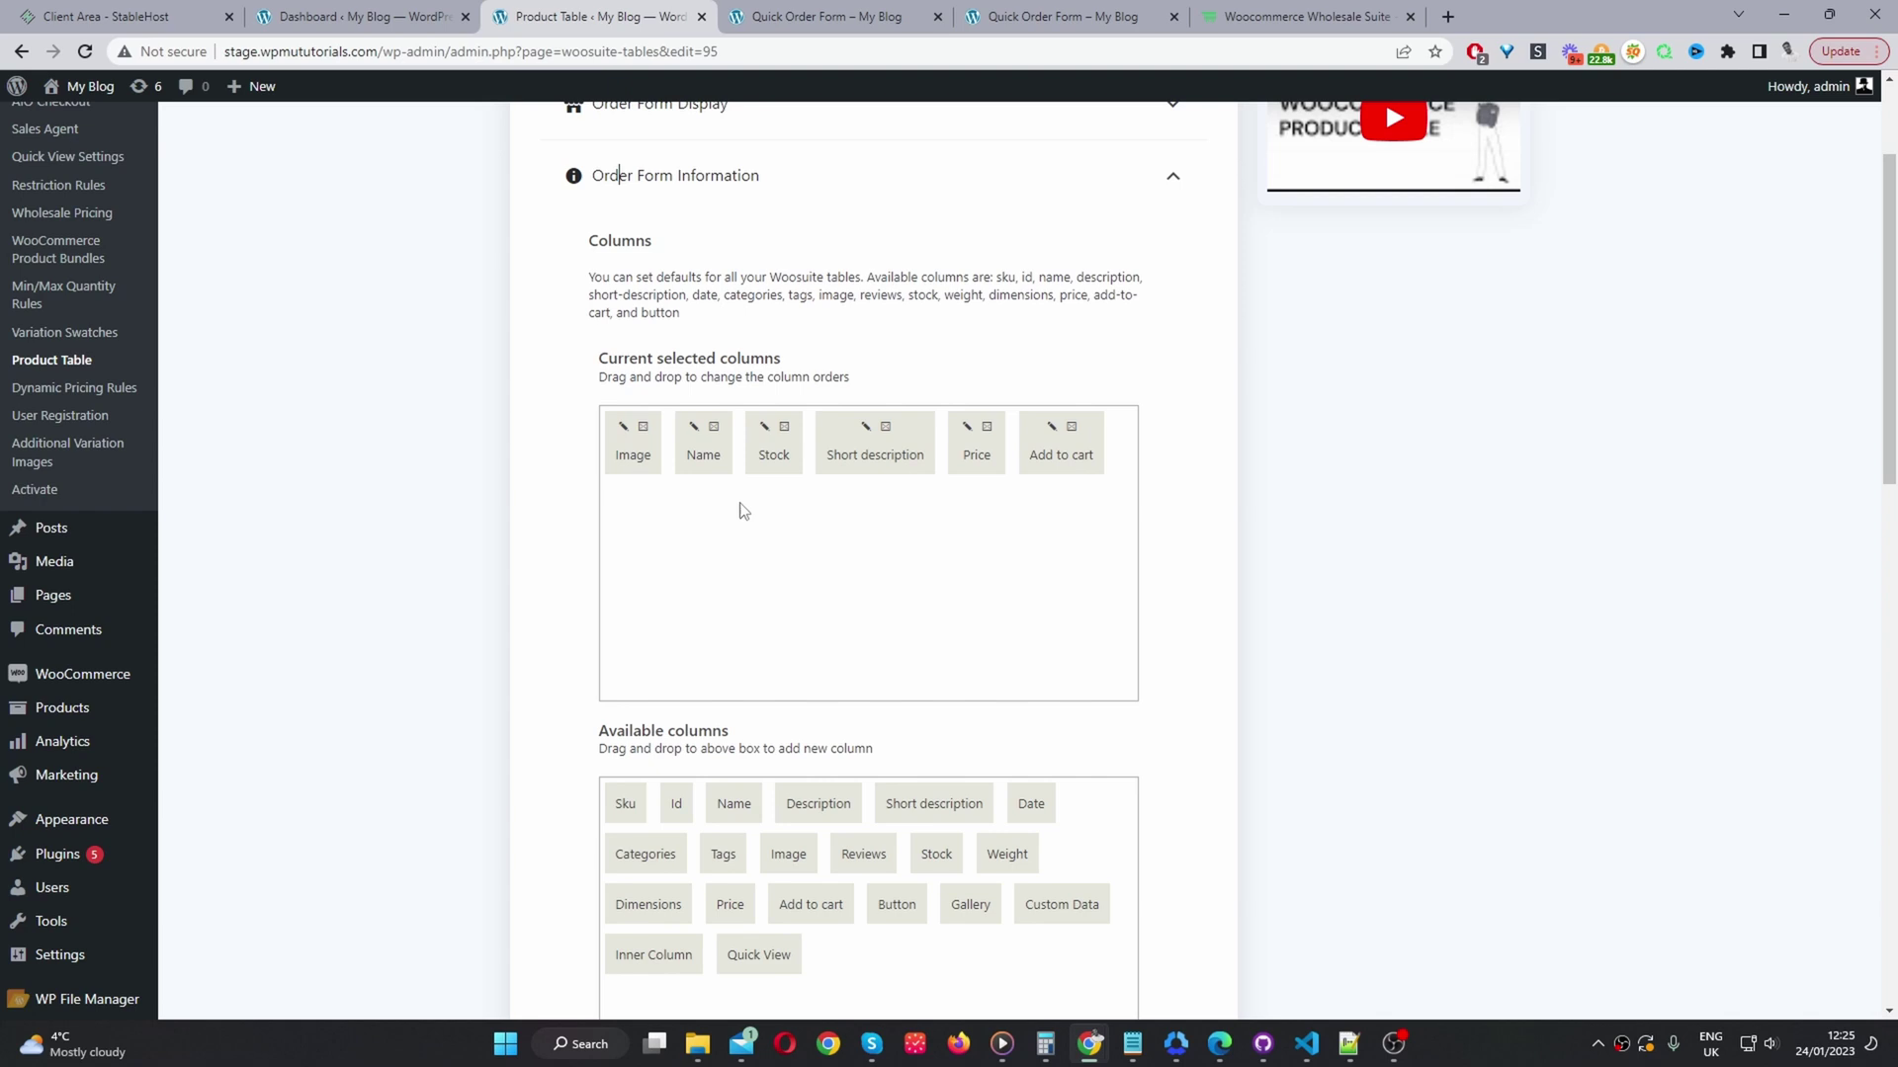
drag(672, 804, 1004, 537)
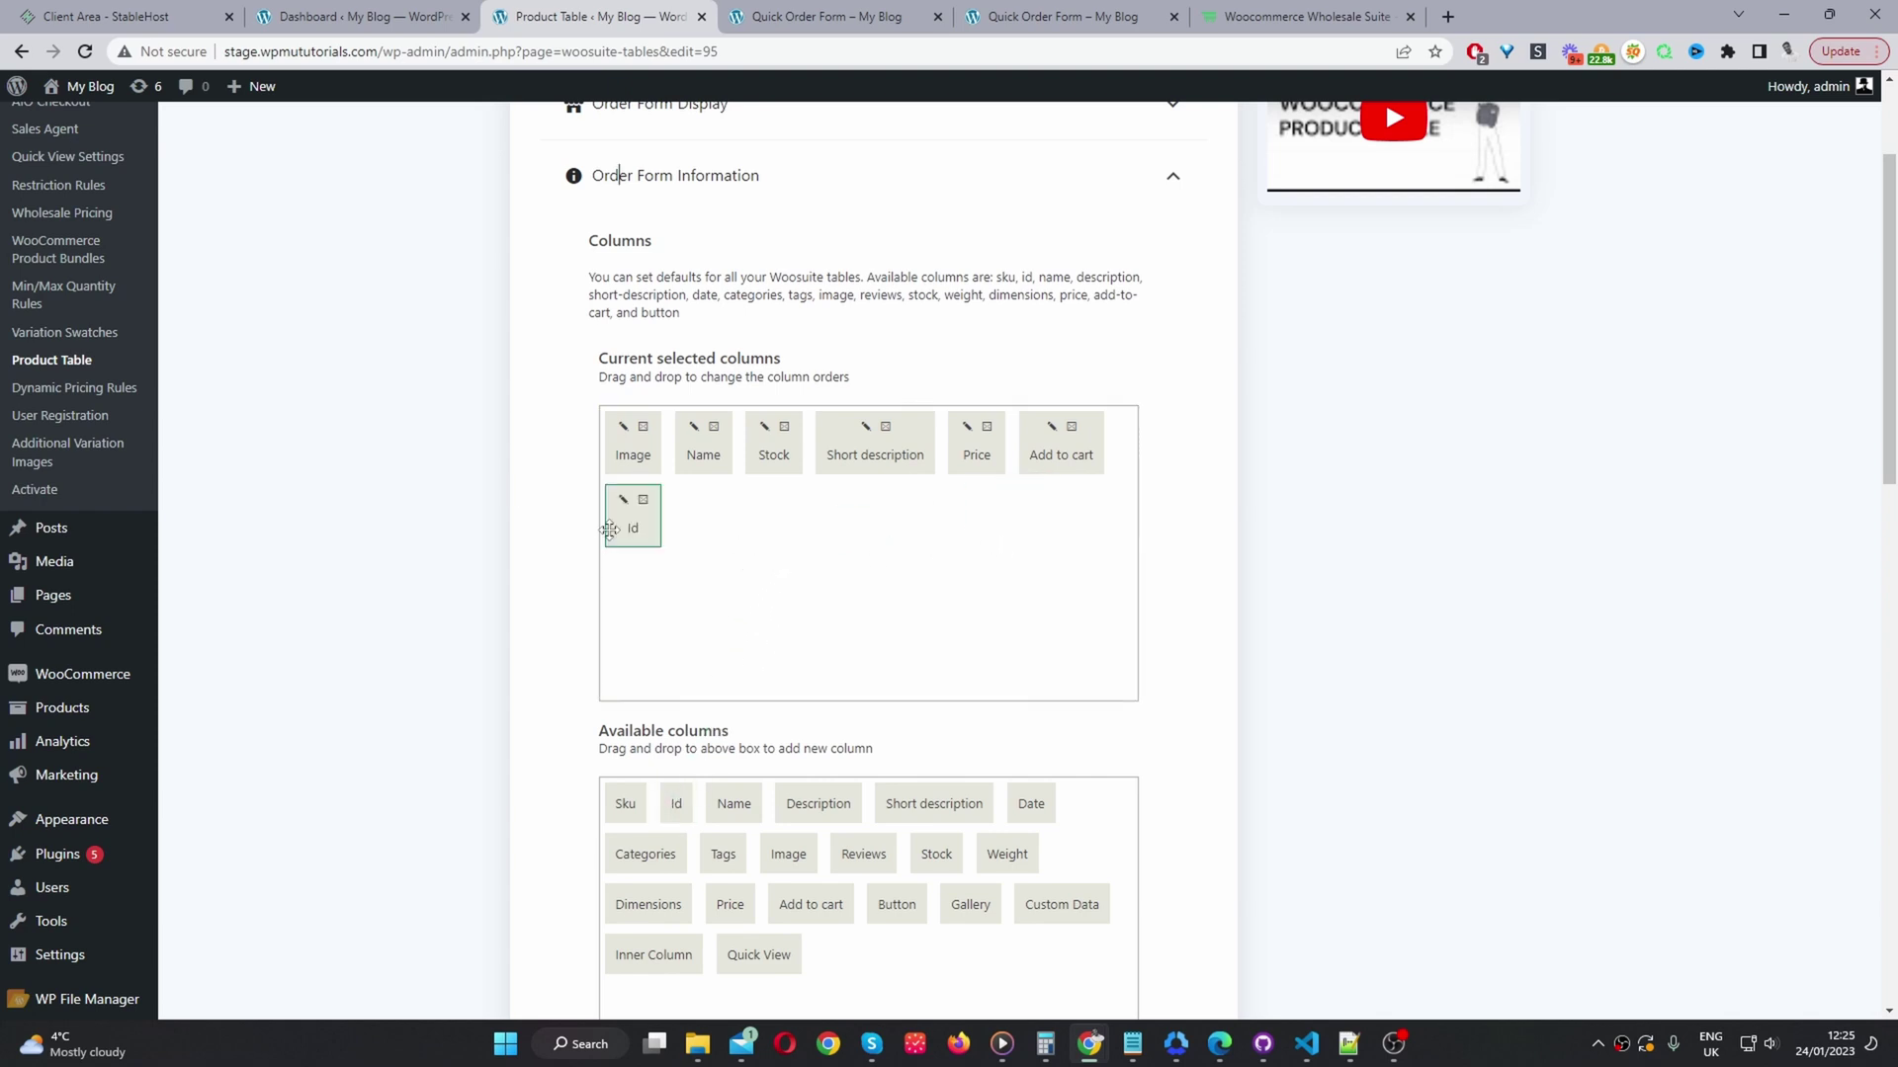
drag(625, 520, 704, 486)
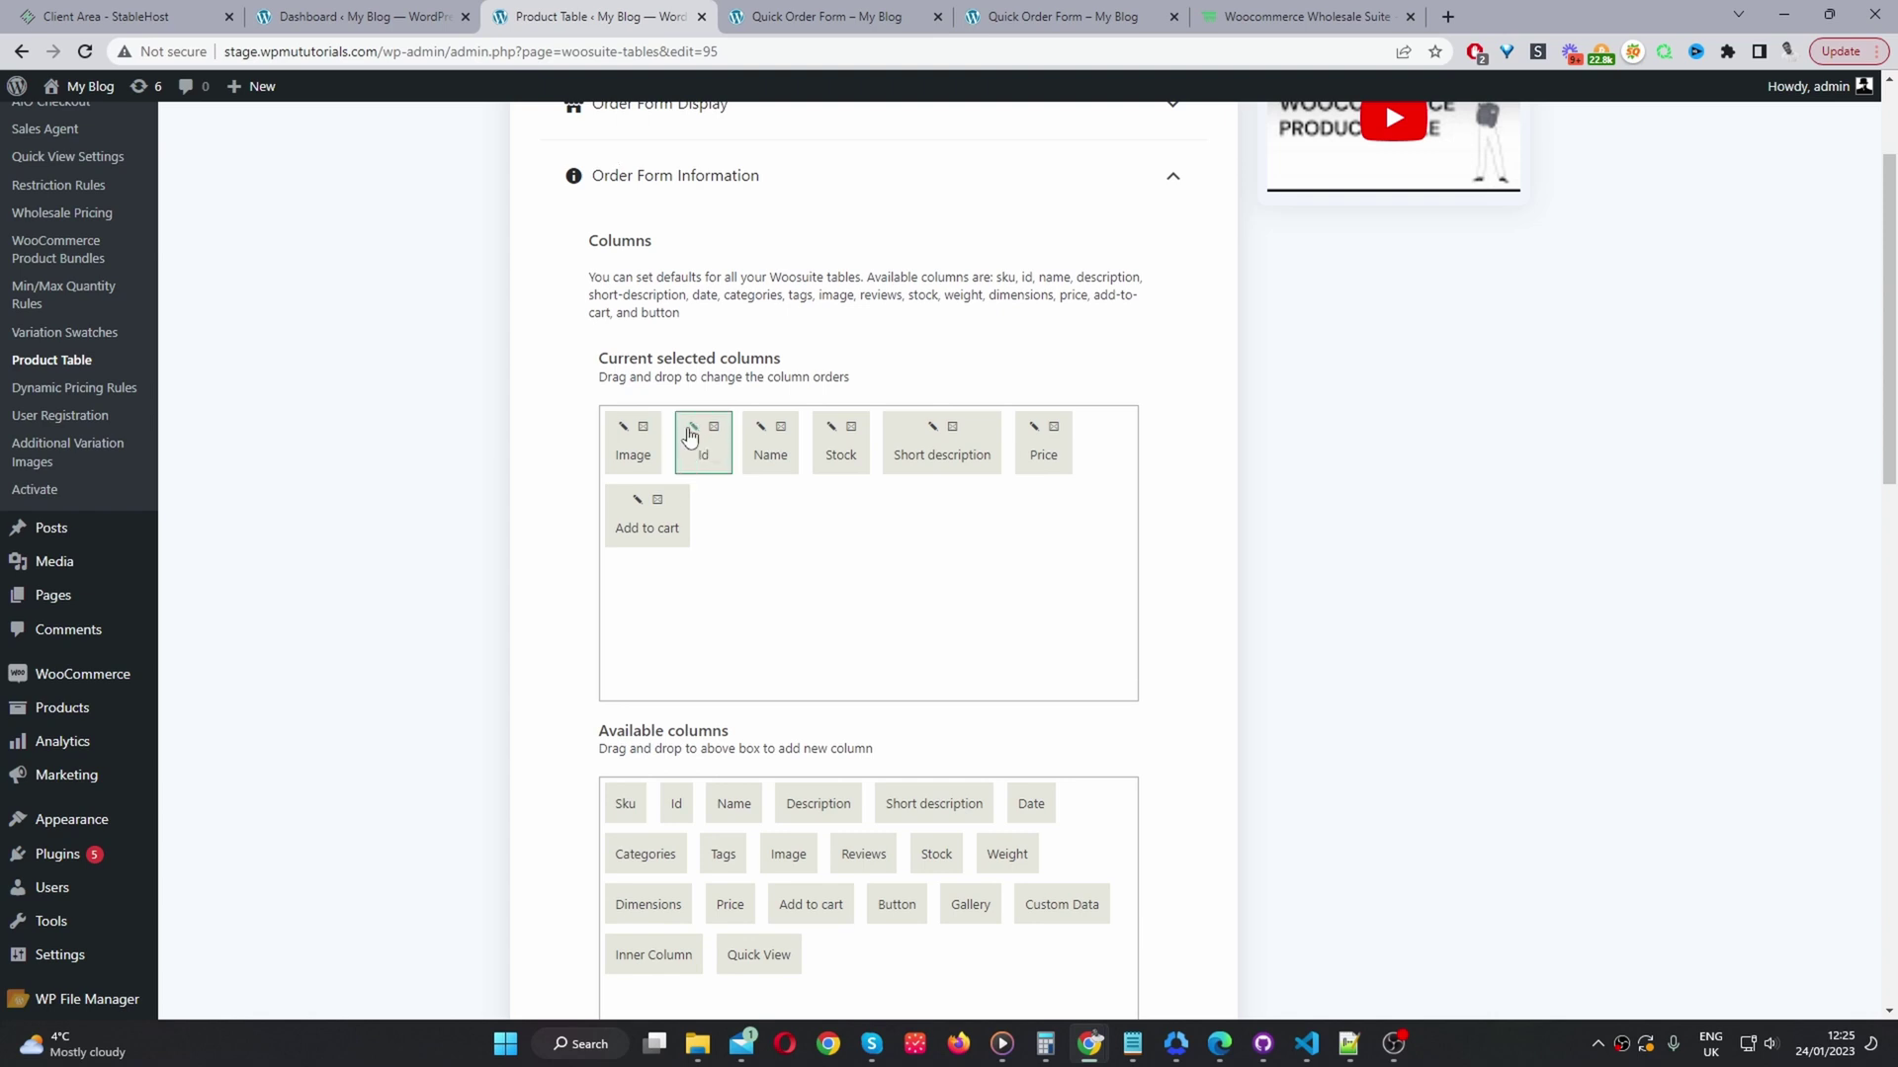
Relabel the Id column 'Sku', leave its width empty, and update it
click(693, 427)
drag(868, 502, 756, 505)
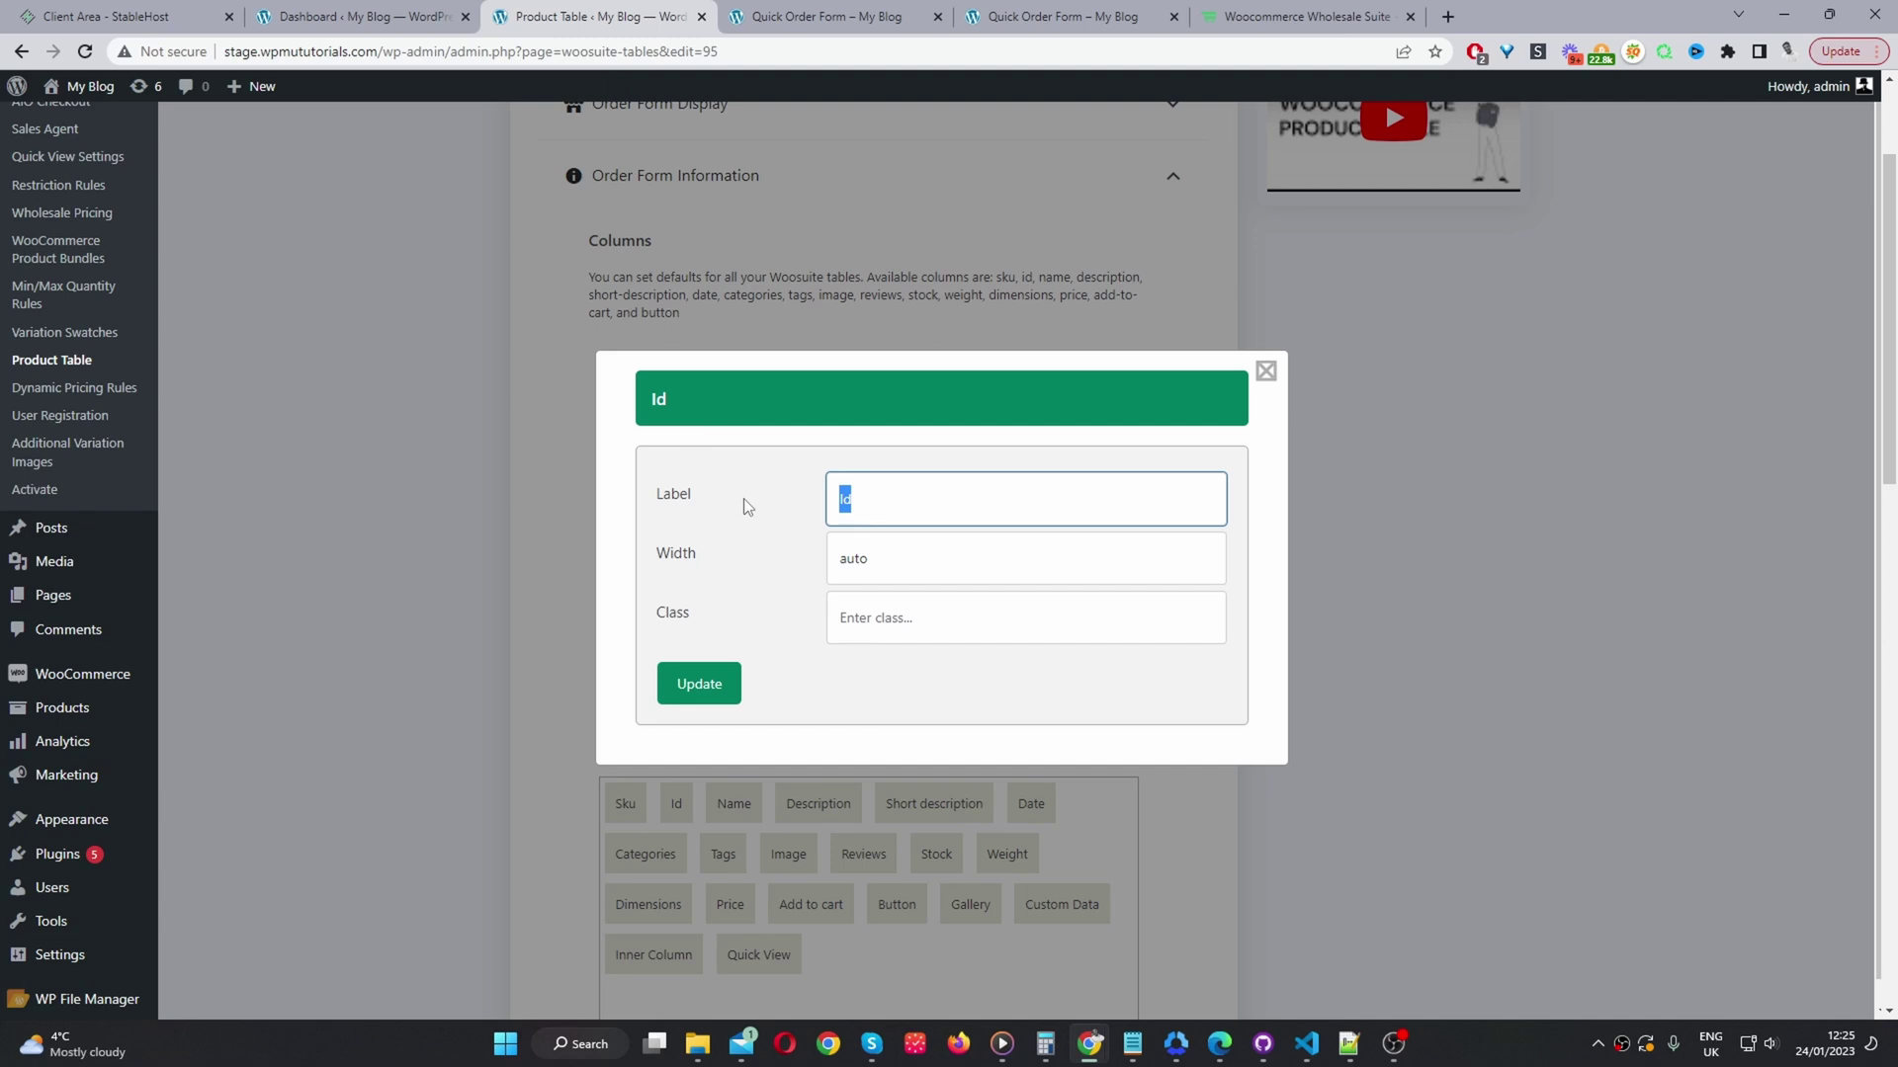
text(Sku)
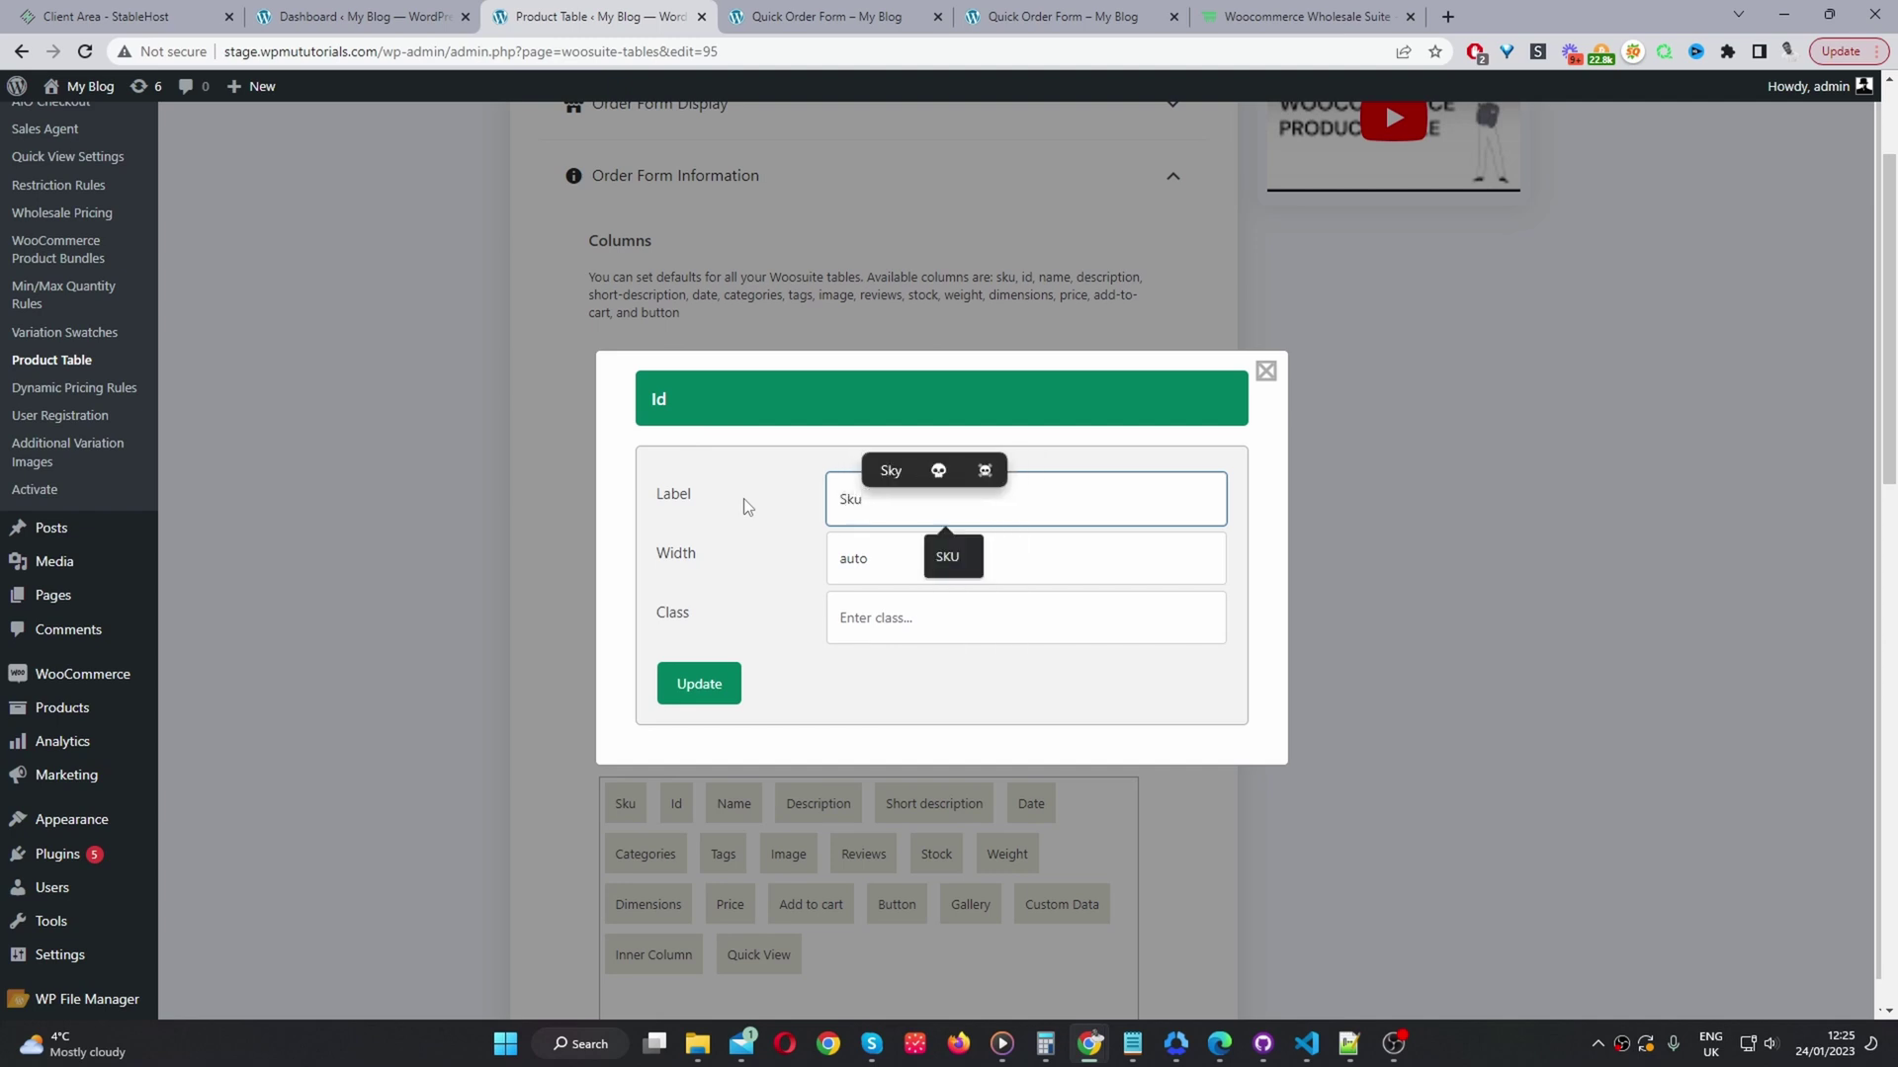
key(Tab)
key(Tab)
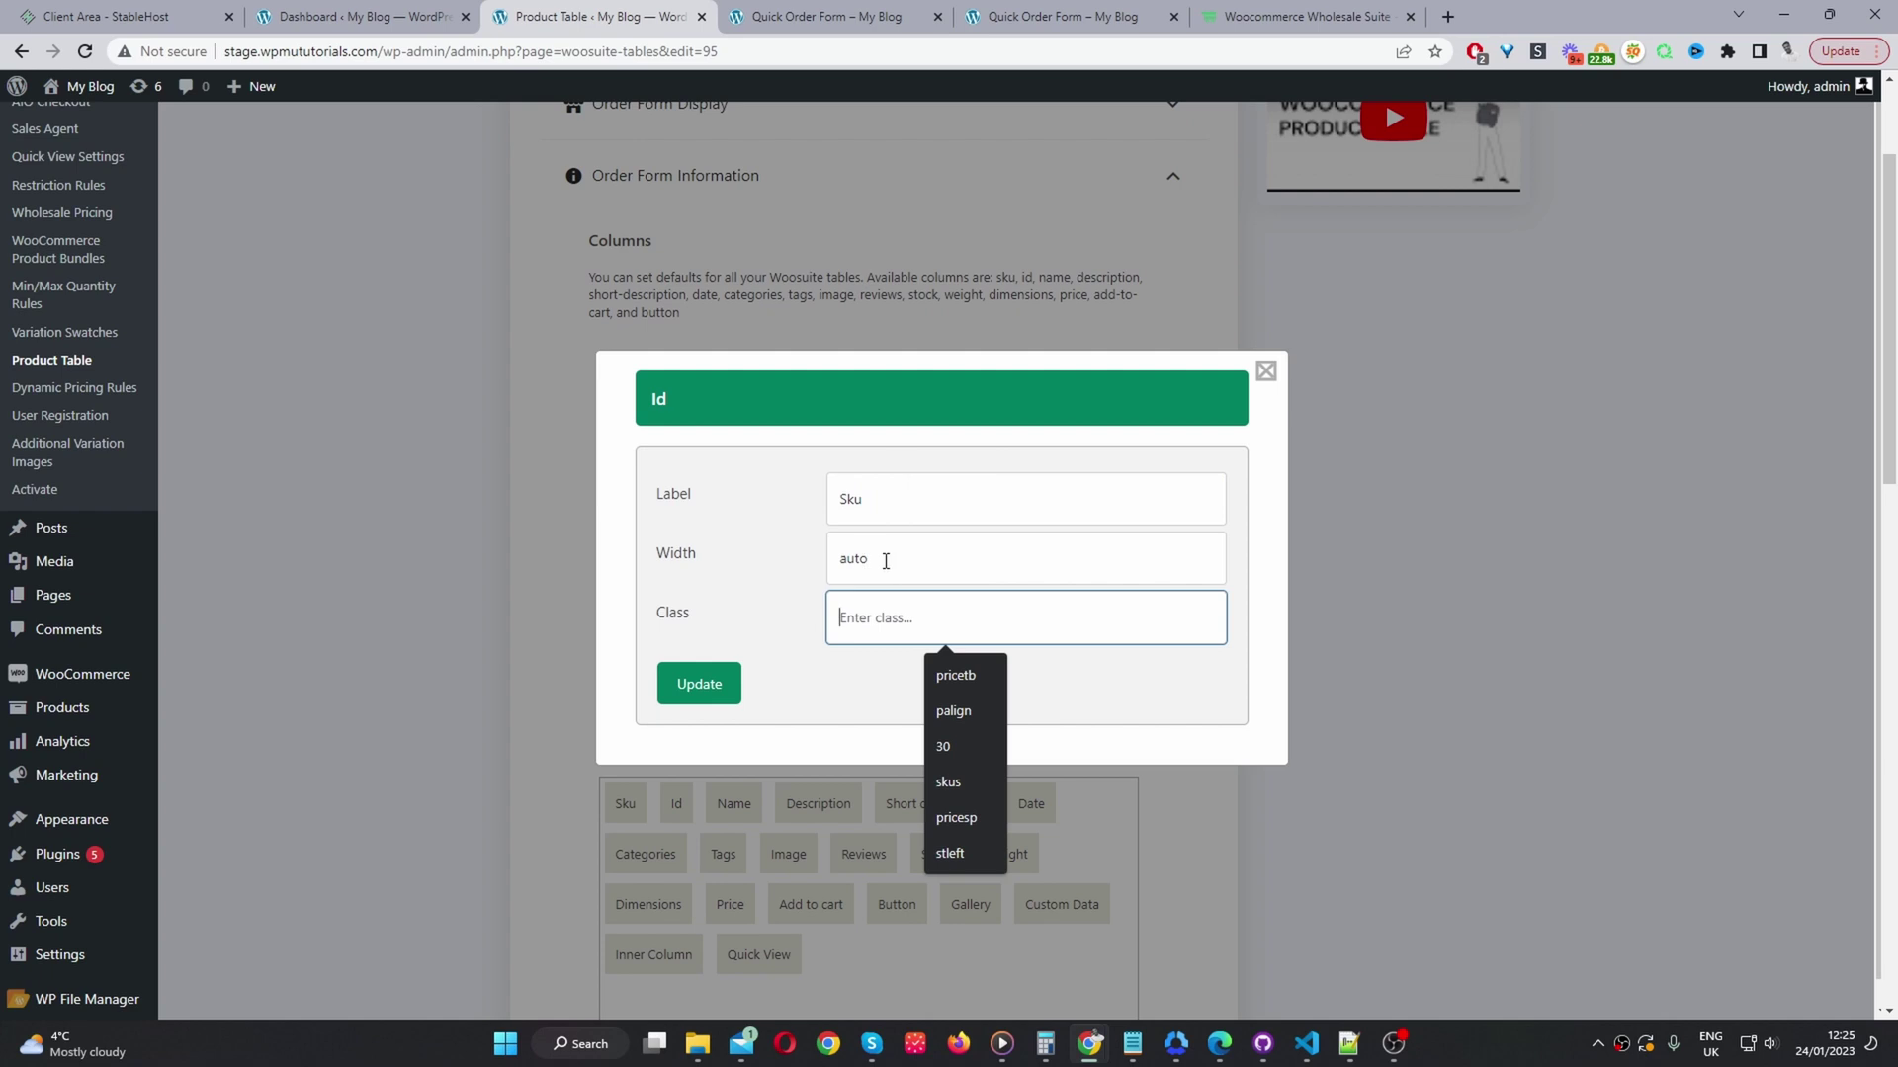
click(856, 558)
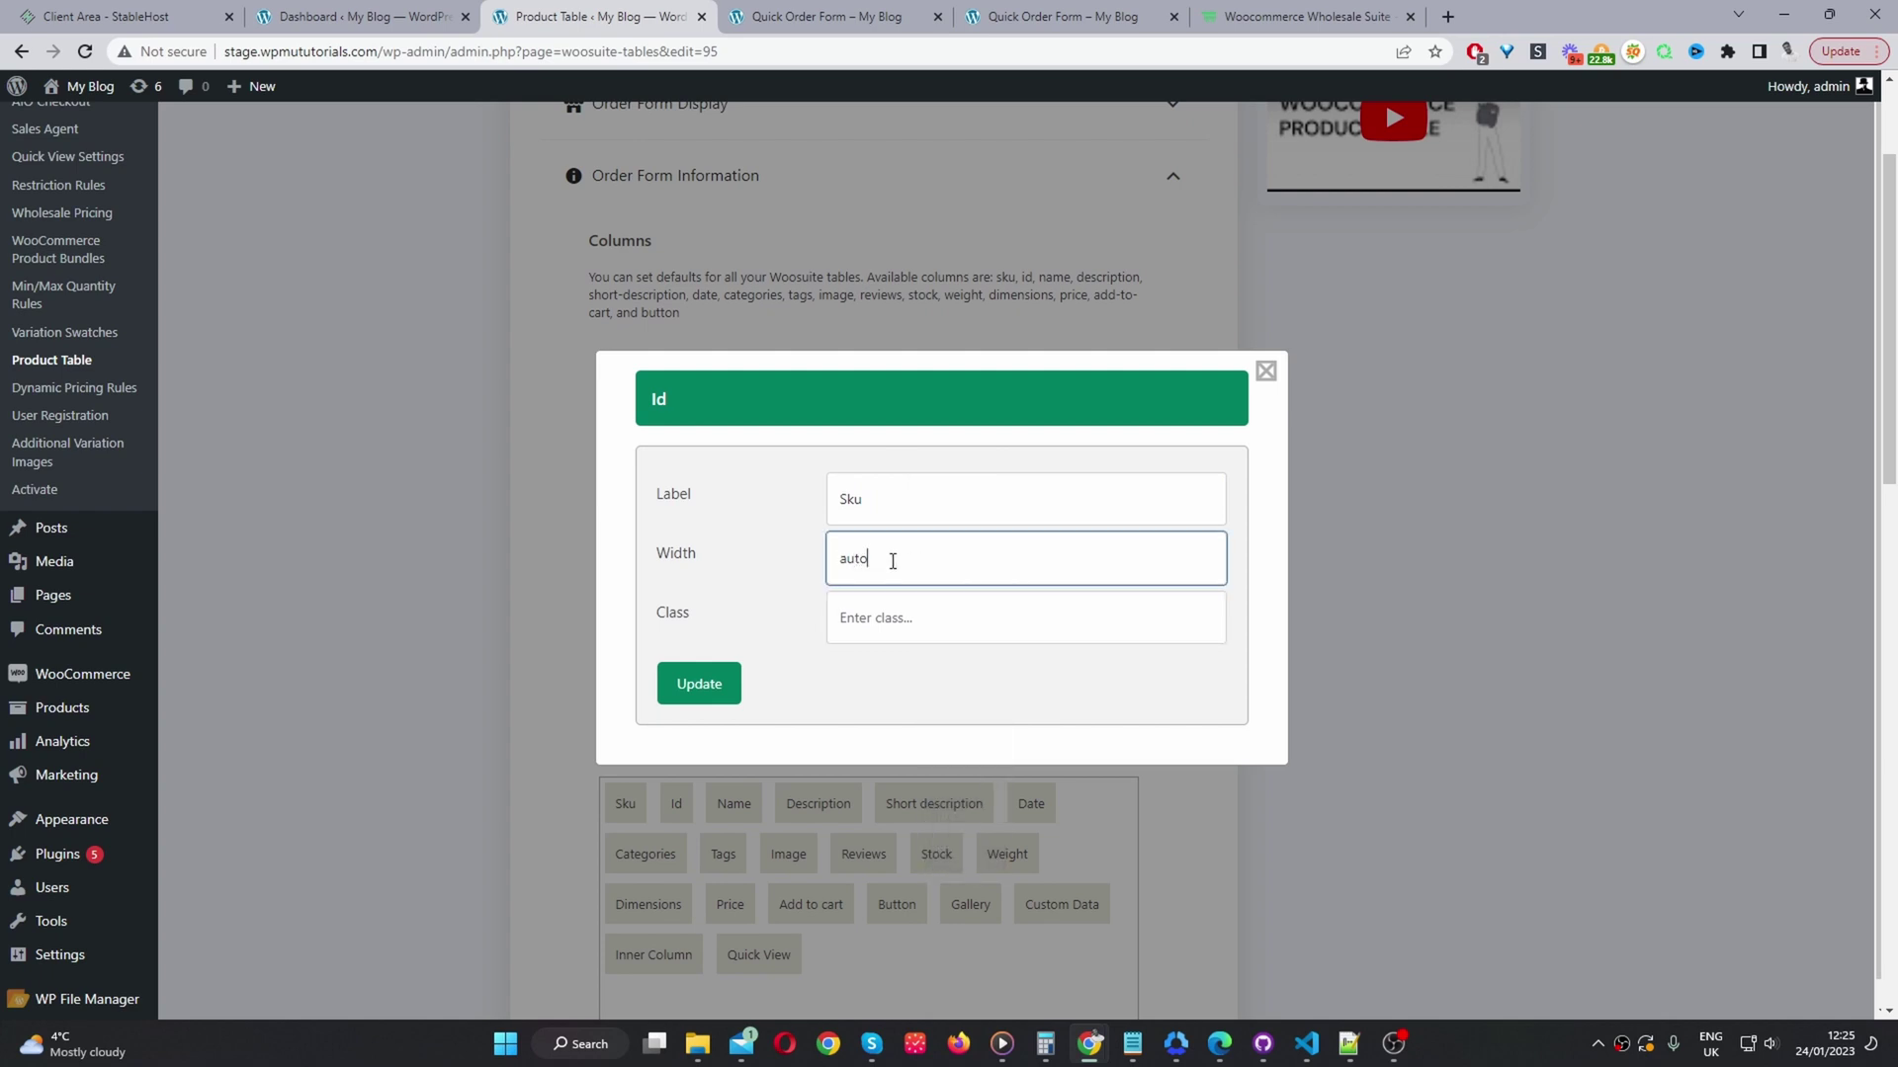
double_click(844, 558)
text(30)
drag(909, 566, 635, 546)
key(BackSpace)
click(762, 564)
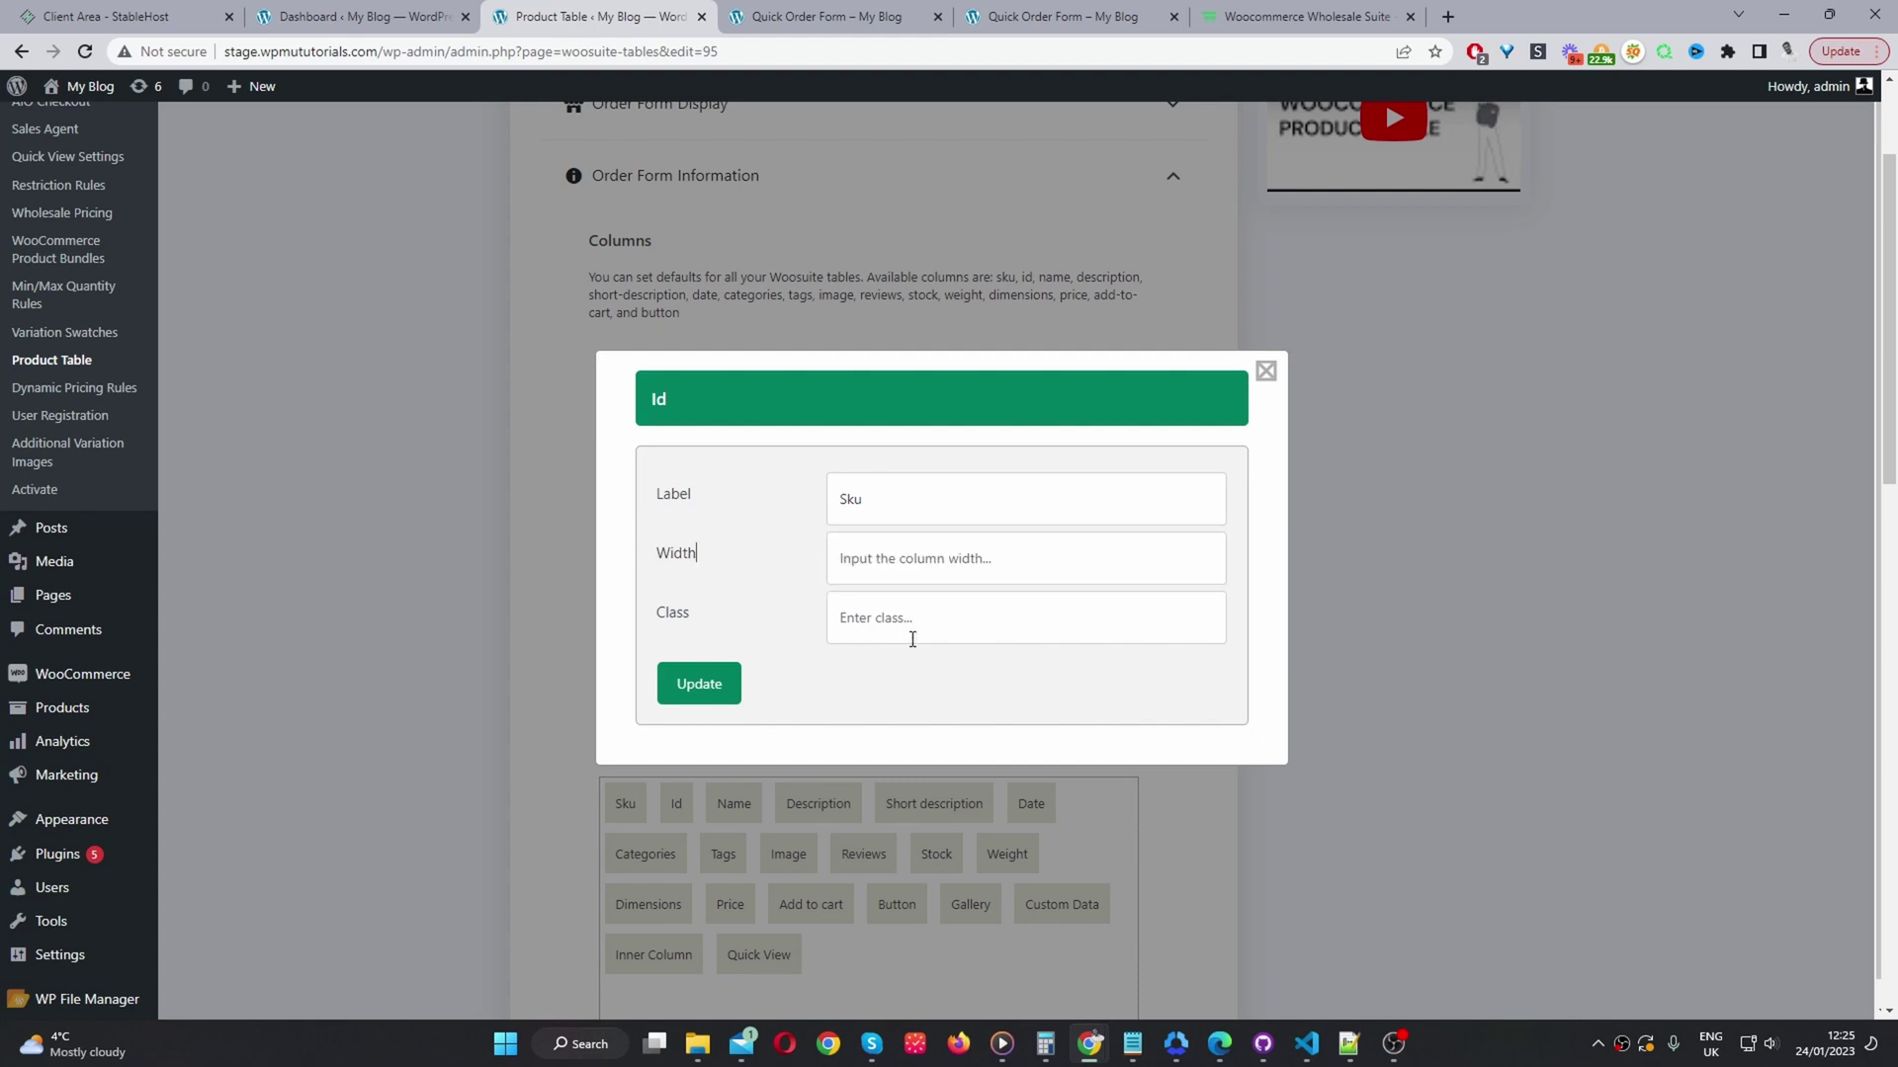
click(878, 619)
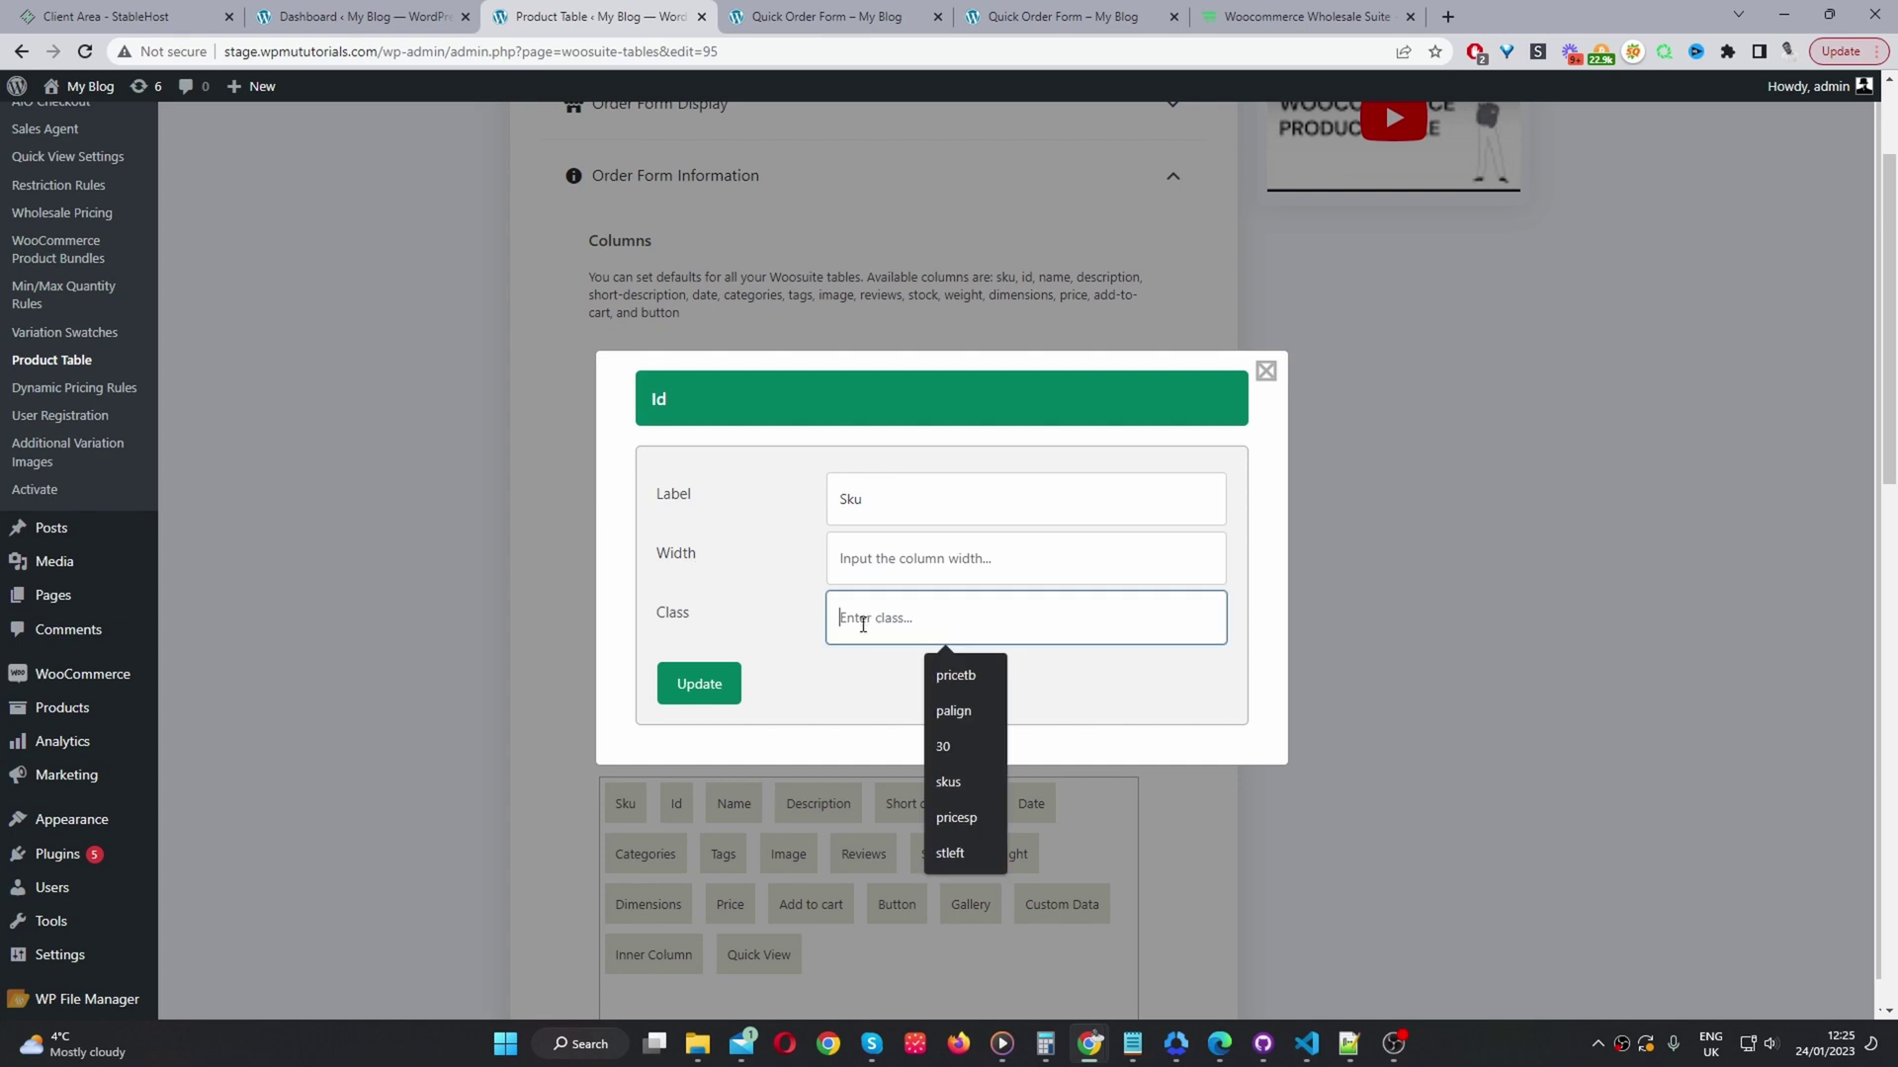
click(722, 684)
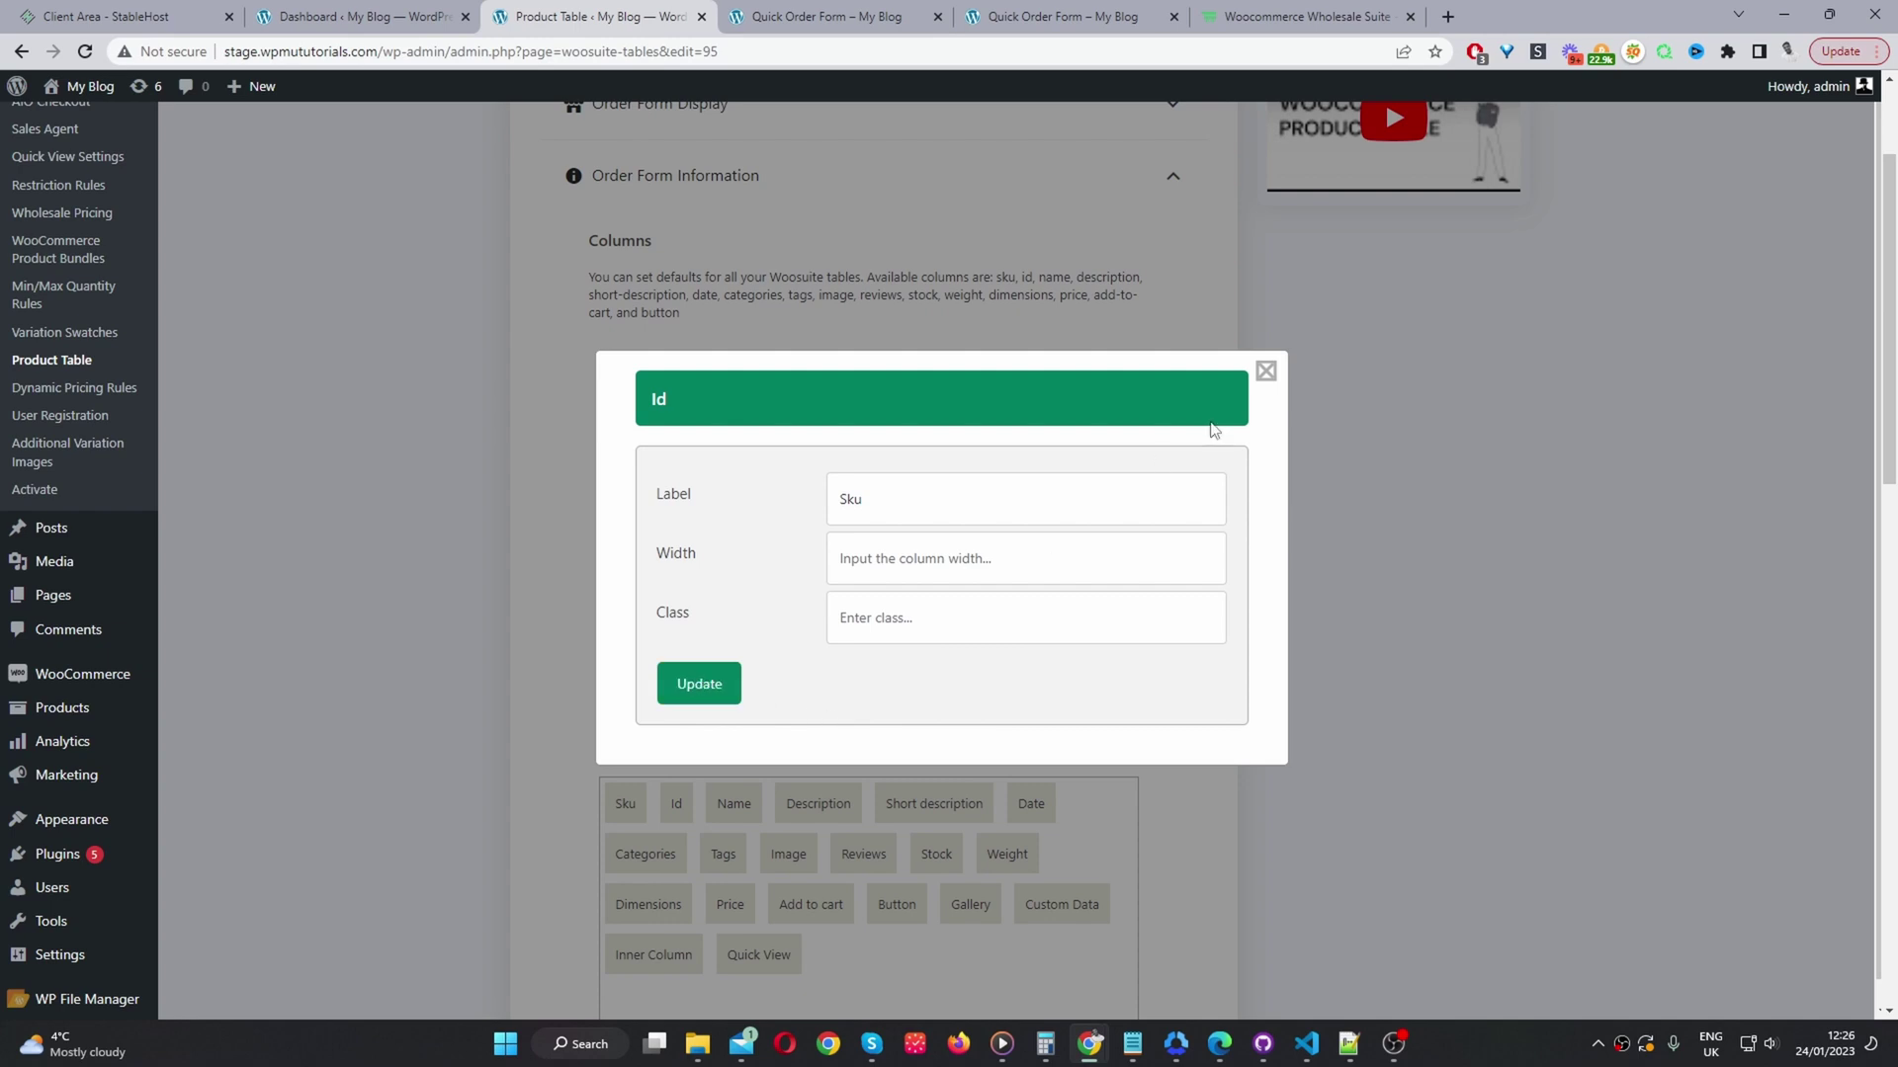
Remove the Short description column from the table
click(1266, 371)
scroll(950, 215, down, 2)
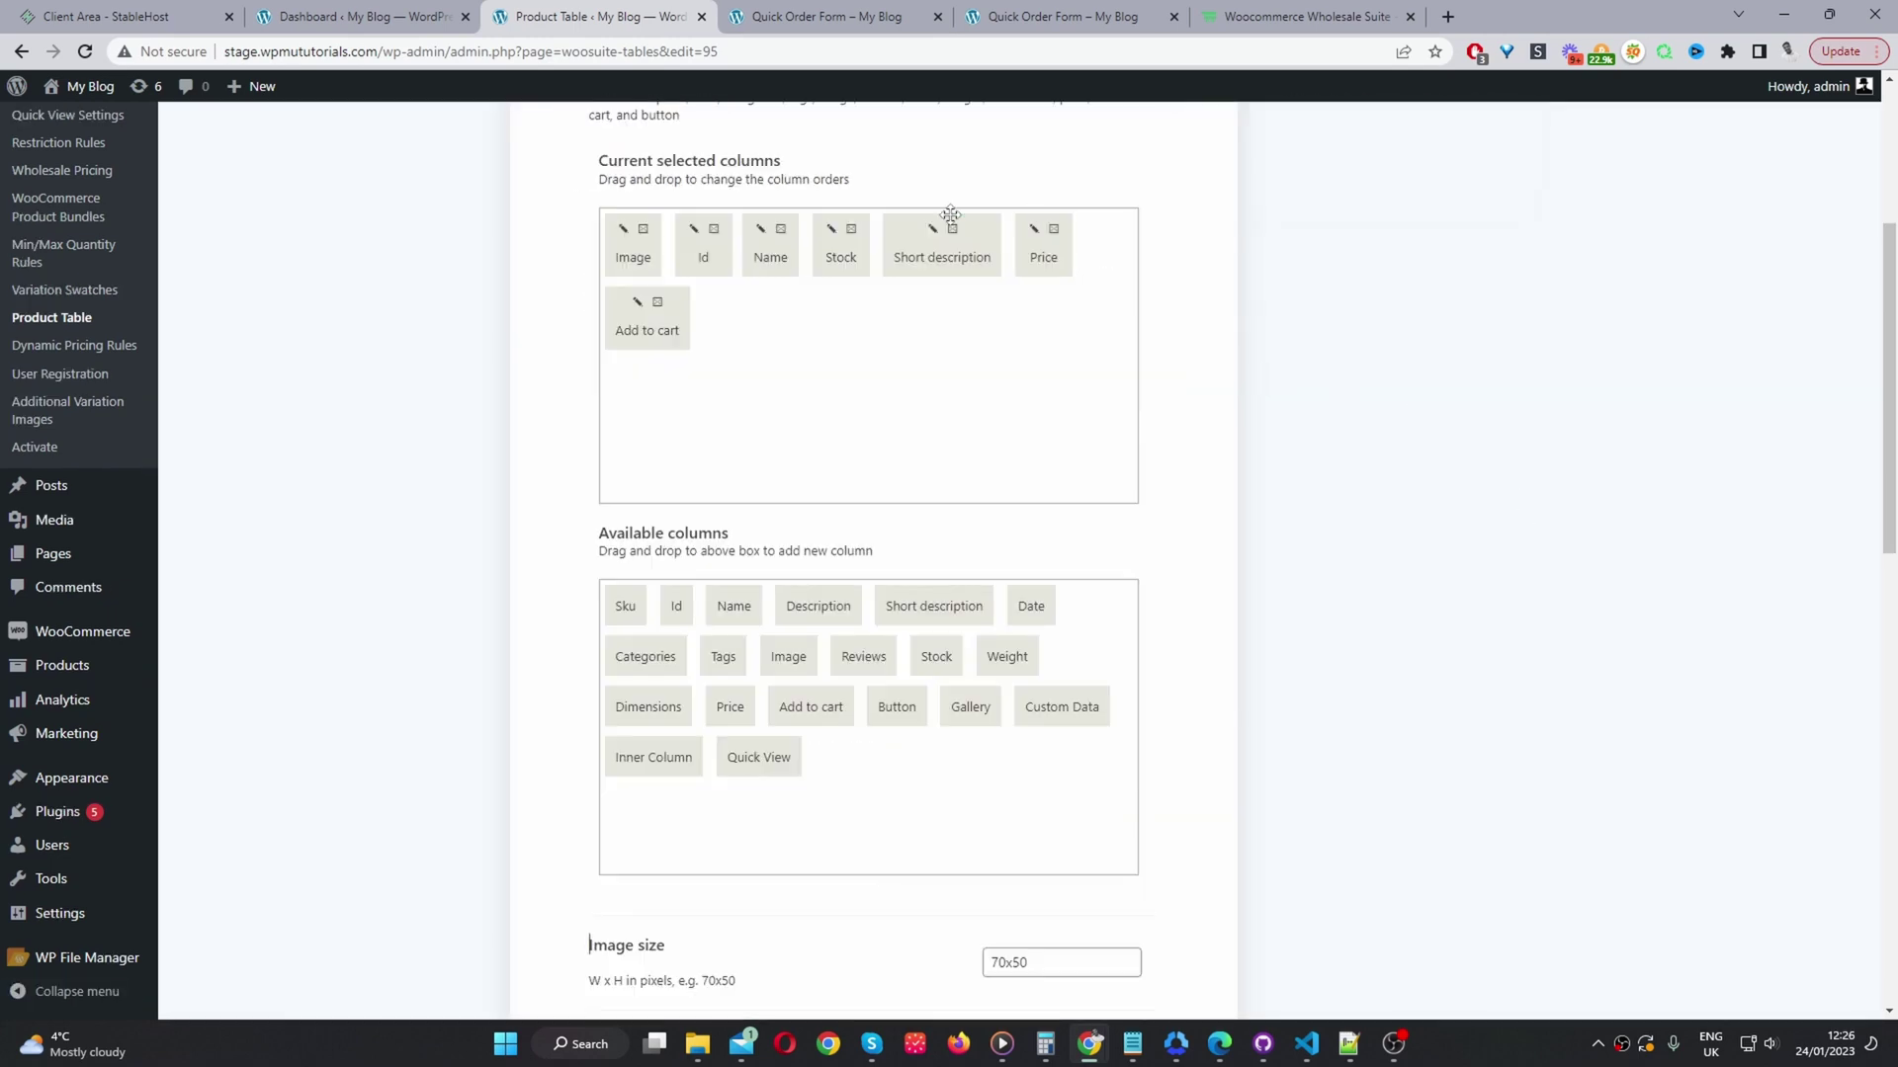
click(956, 233)
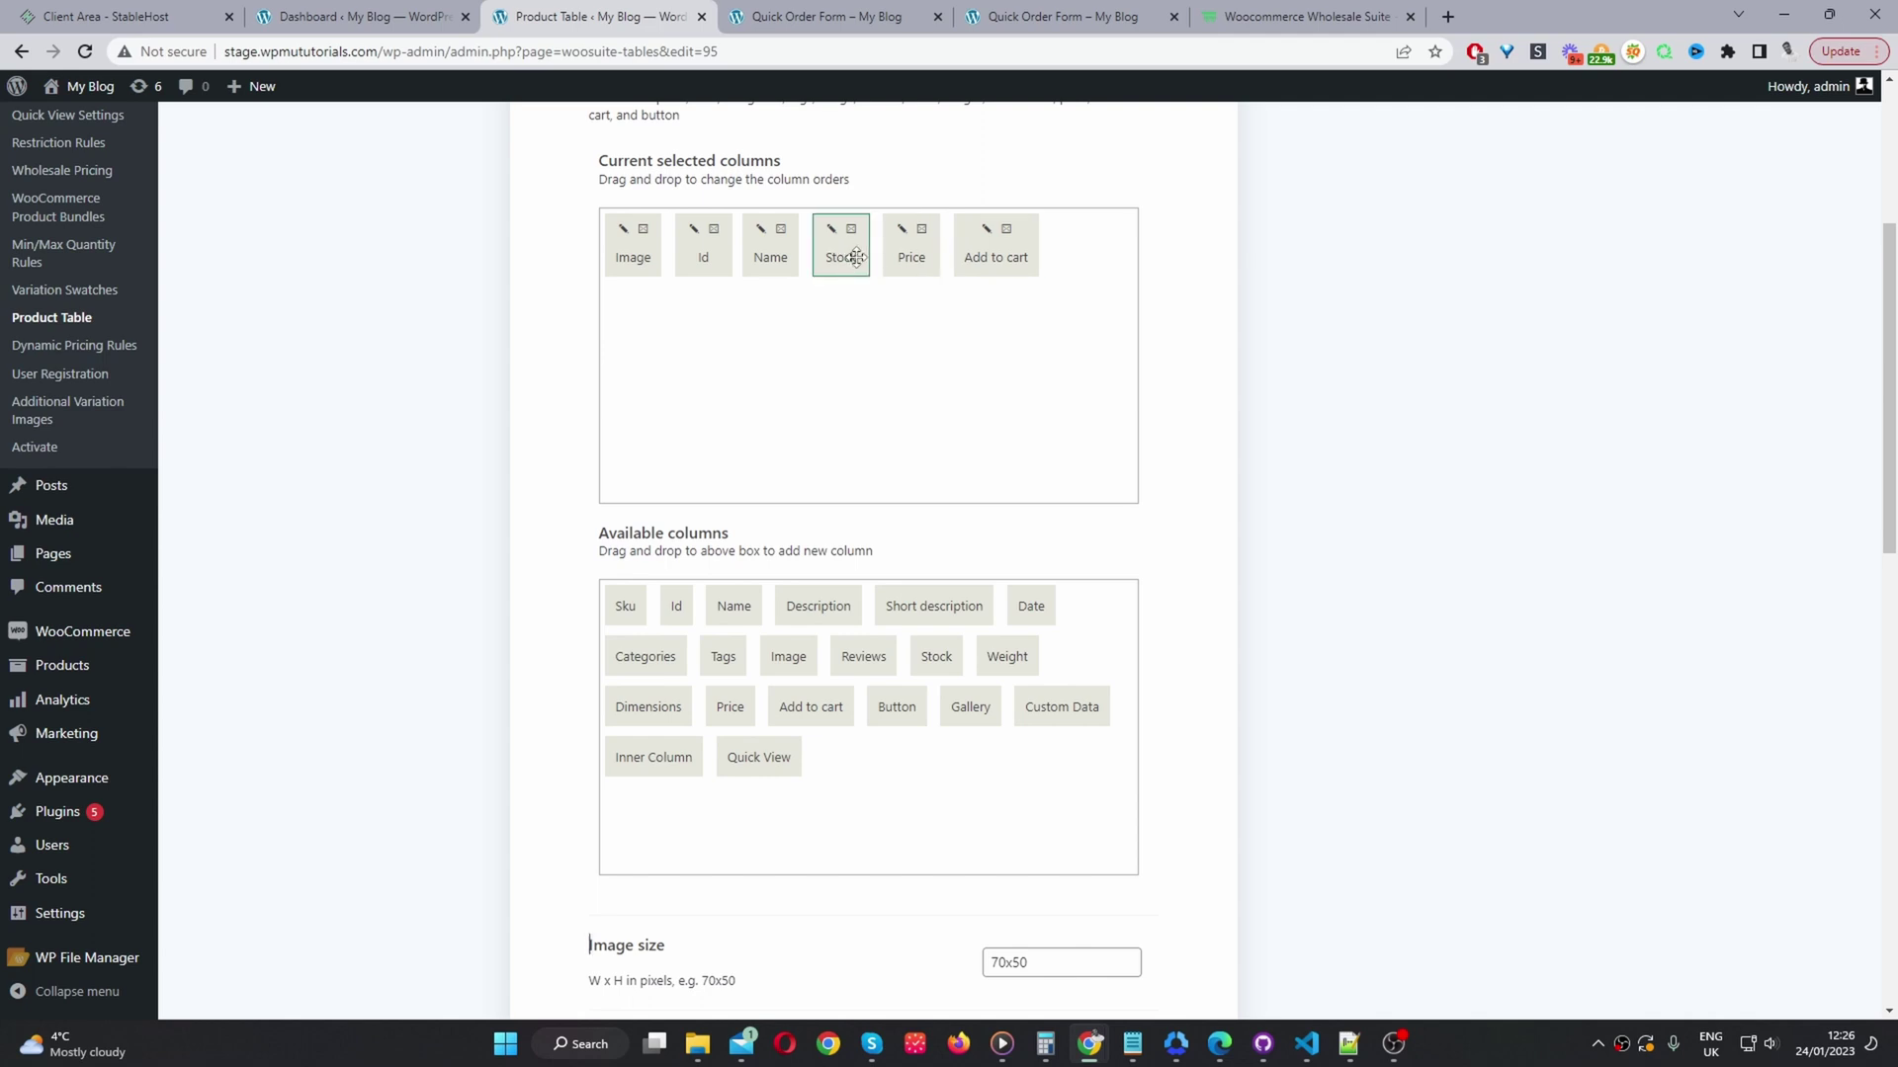
Rename the Name column's label to 'Product'
click(762, 230)
double_click(945, 513)
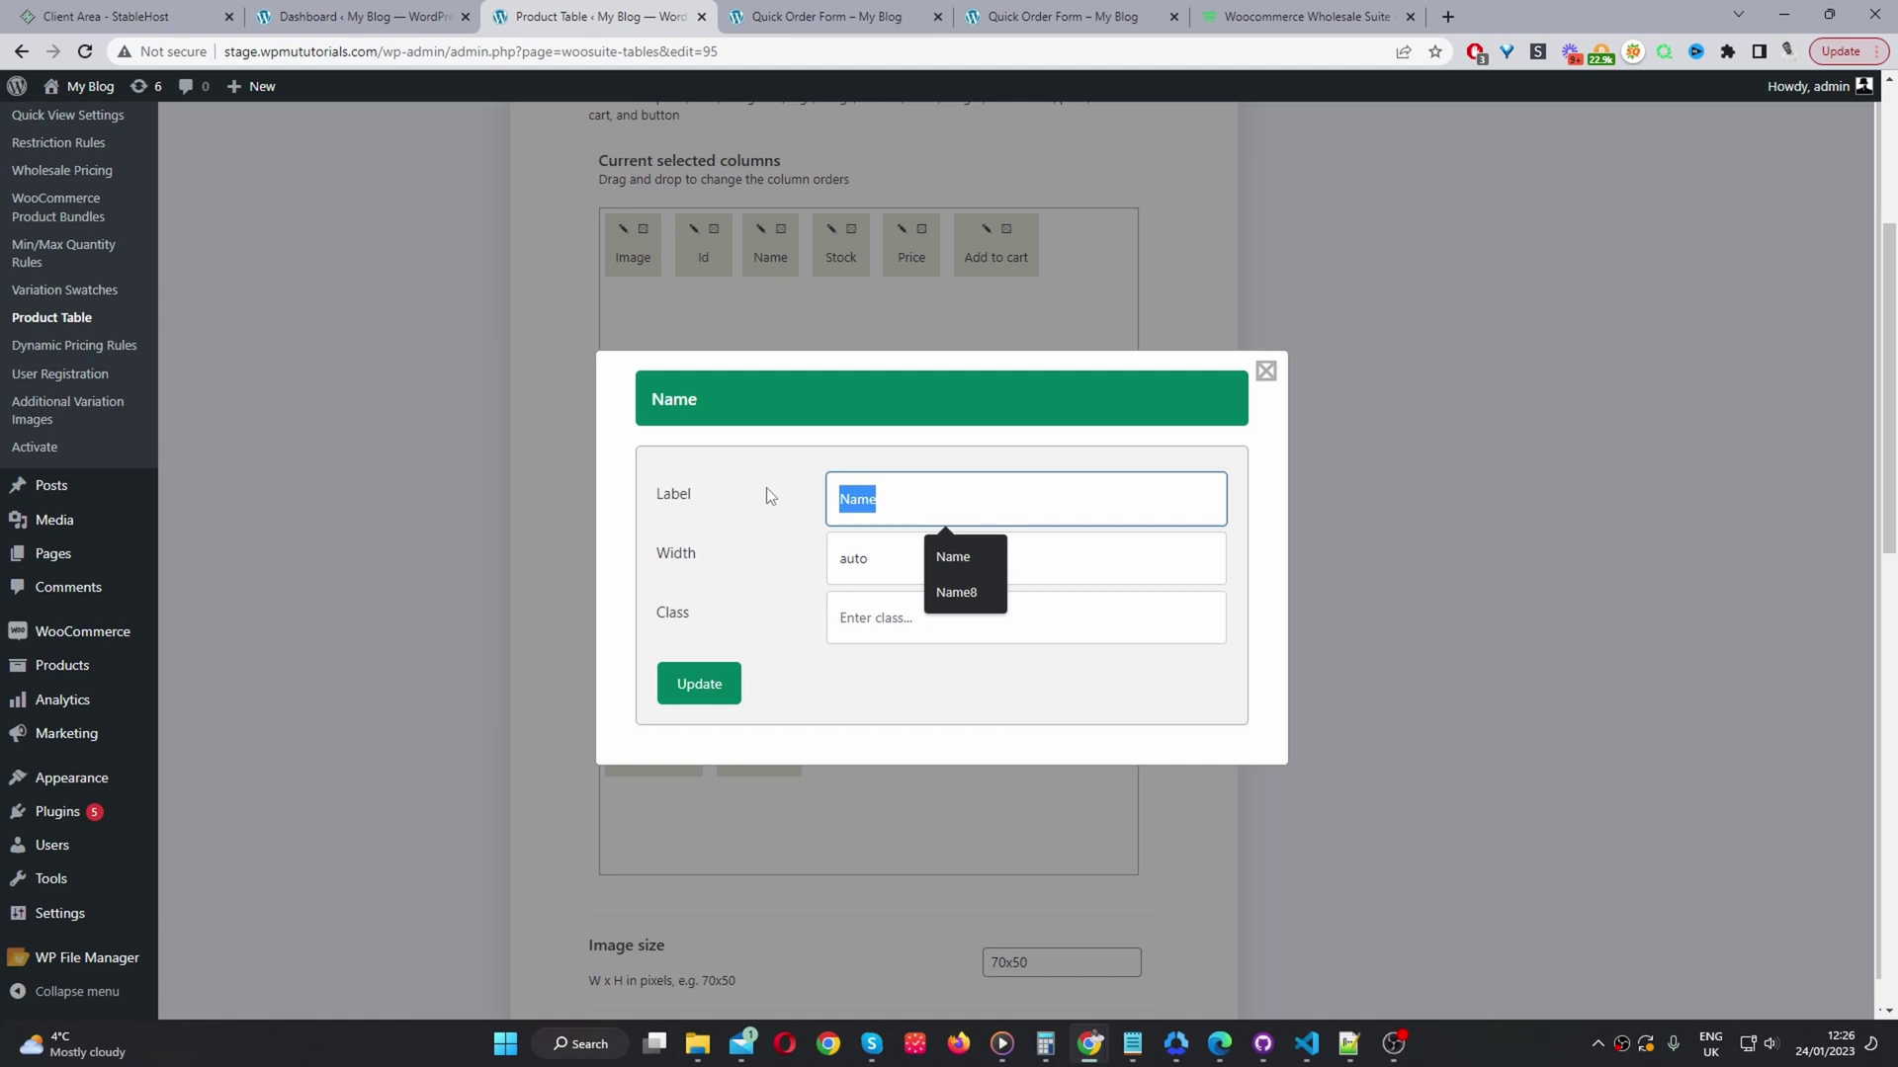
text(Product)
click(710, 683)
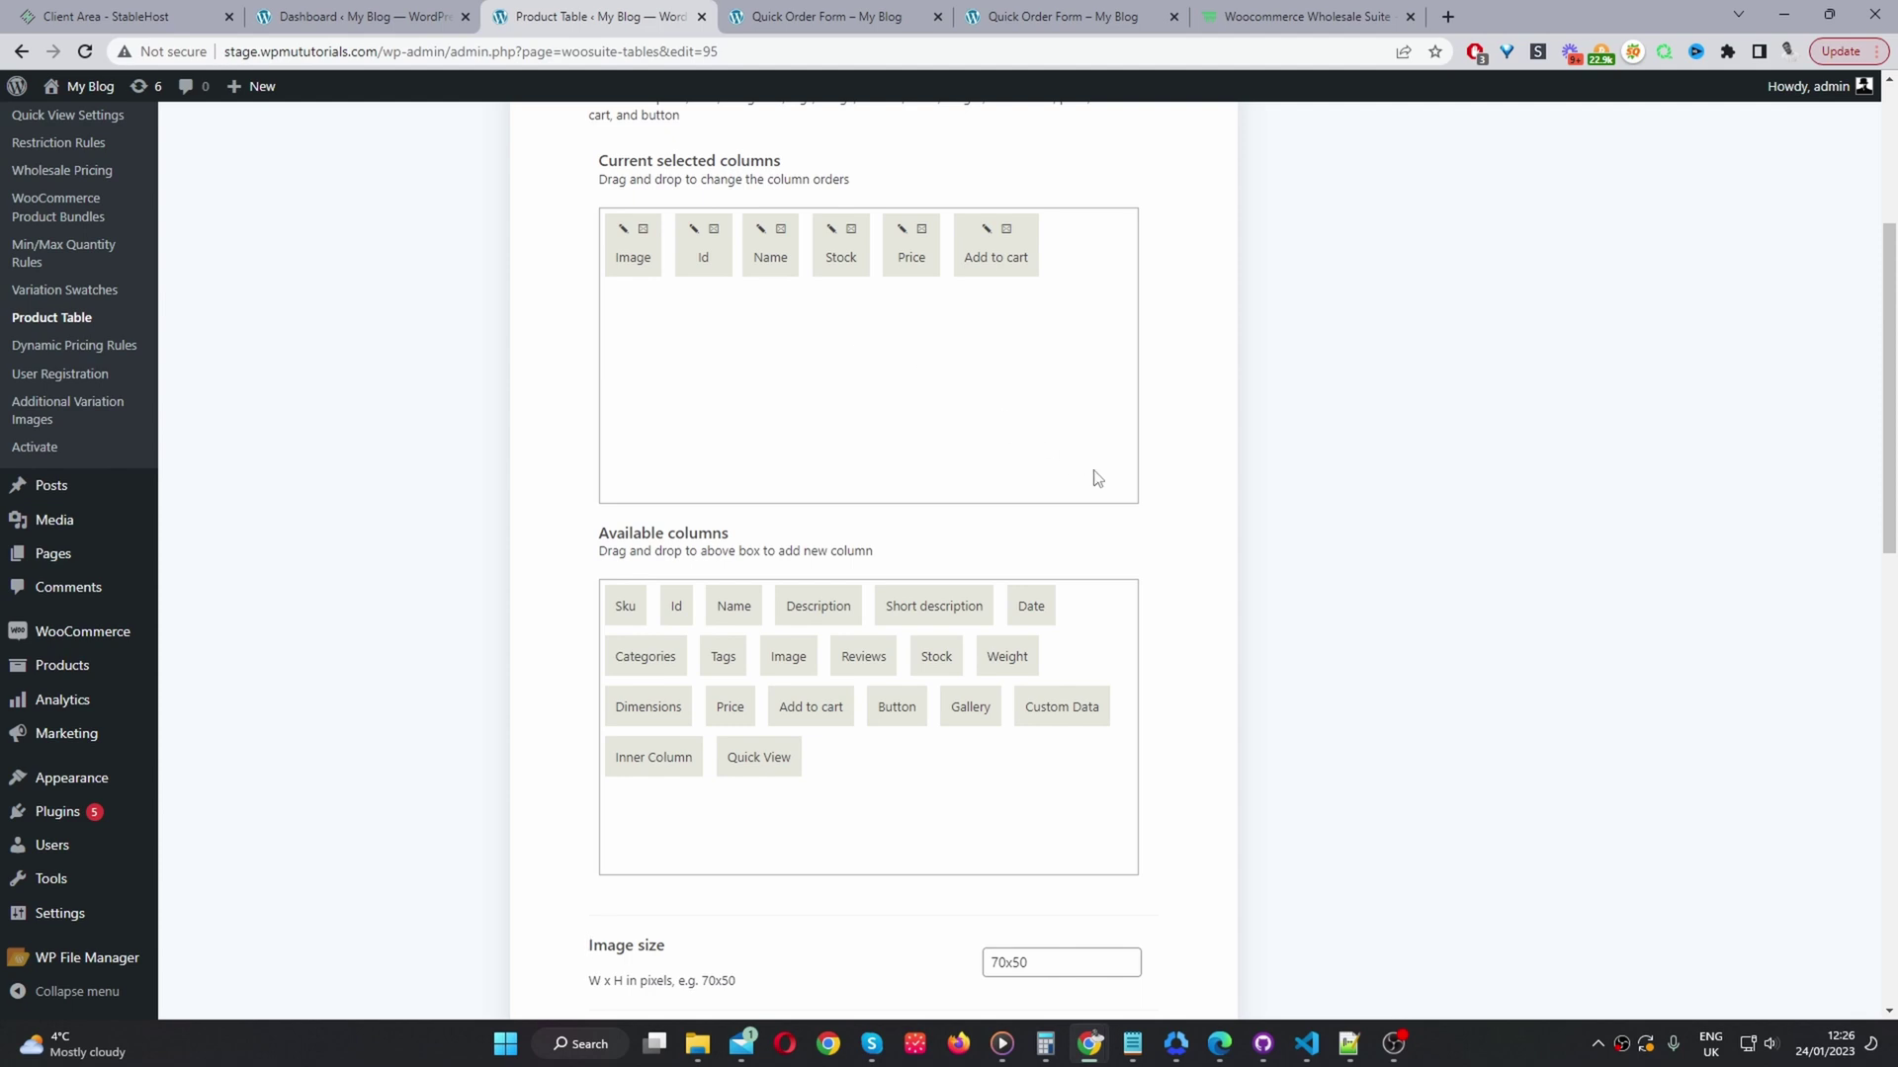
drag(756, 759, 795, 692)
Set the image size to 60x60 and leave the Shortcodes option off
scroll(885, 361, down, 4)
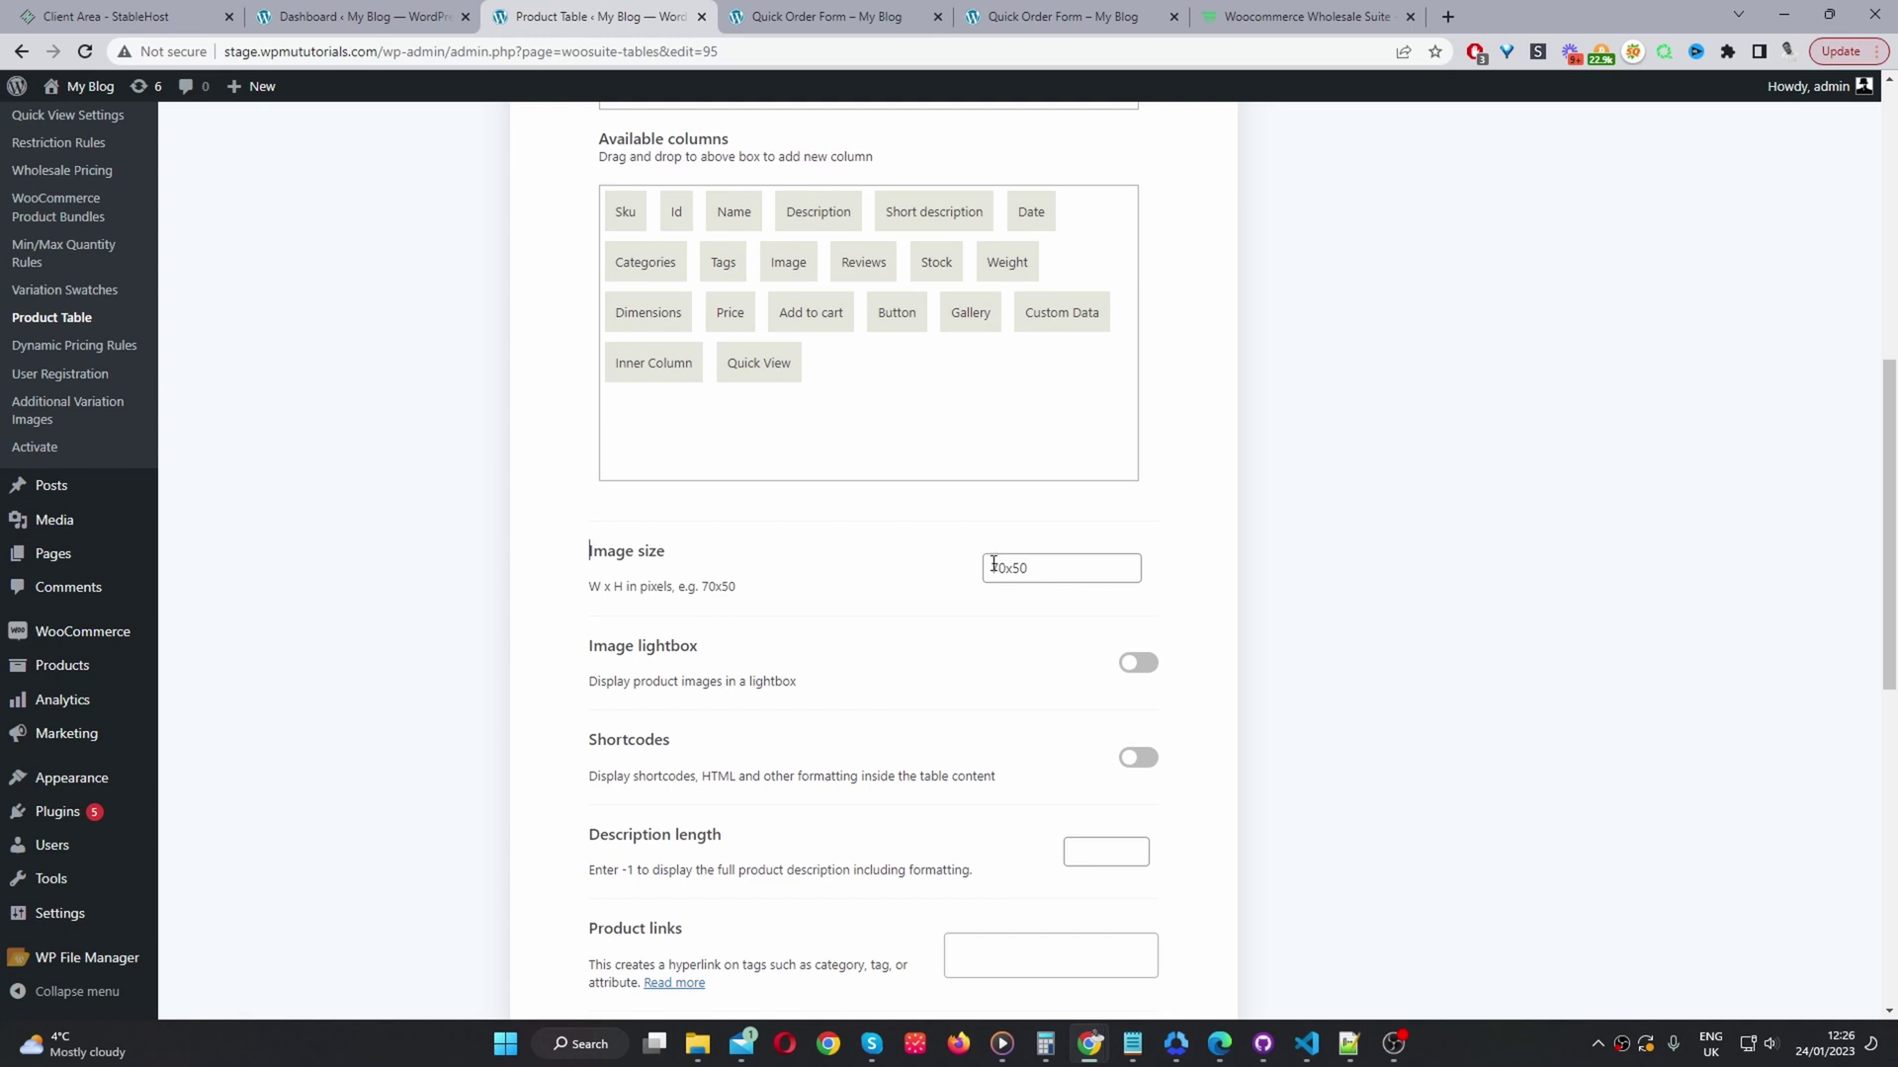
mouse_move(993, 564)
mouse_down()
mouse_move(1015, 563)
mouse_move(977, 575)
mouse_up()
text(6)
text(0x)
text(6)
scroll(1016, 572, down, 2)
click(1139, 560)
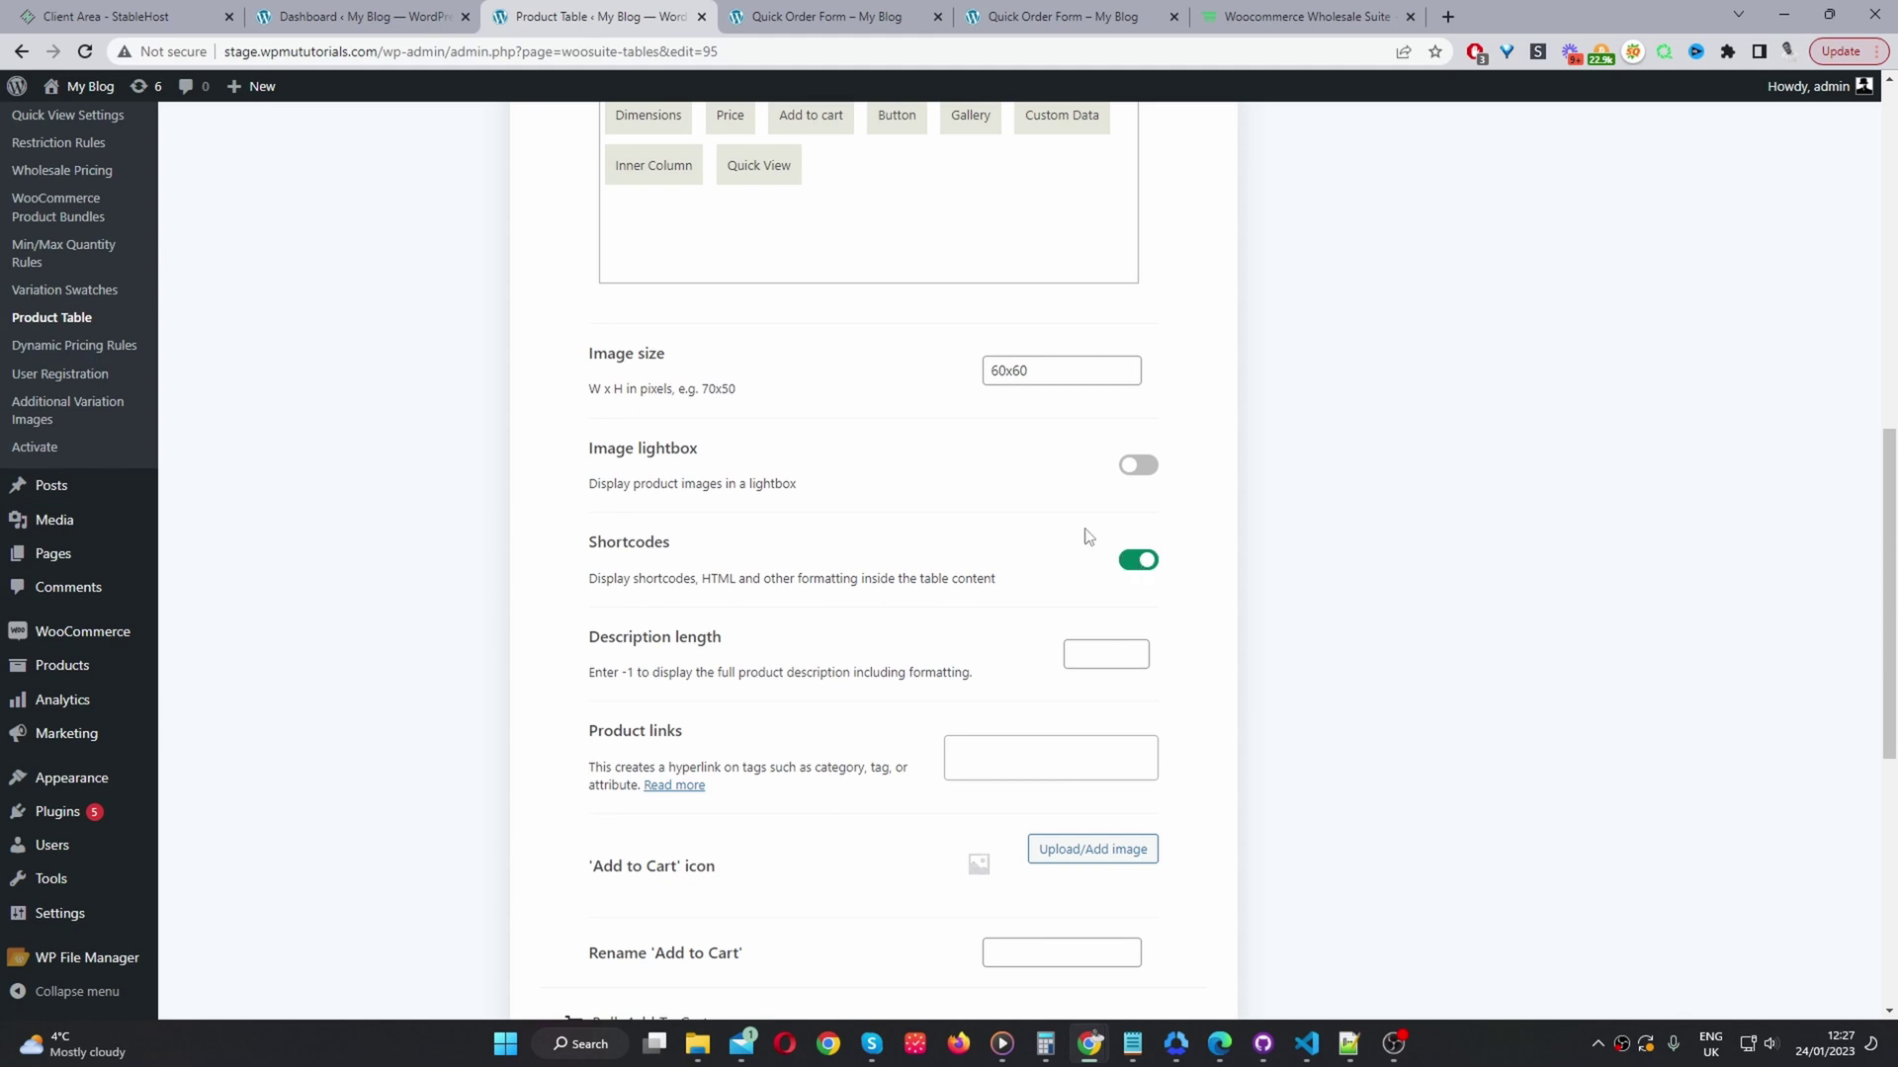
click(1137, 559)
click(1100, 662)
scroll(1004, 741, down, 2)
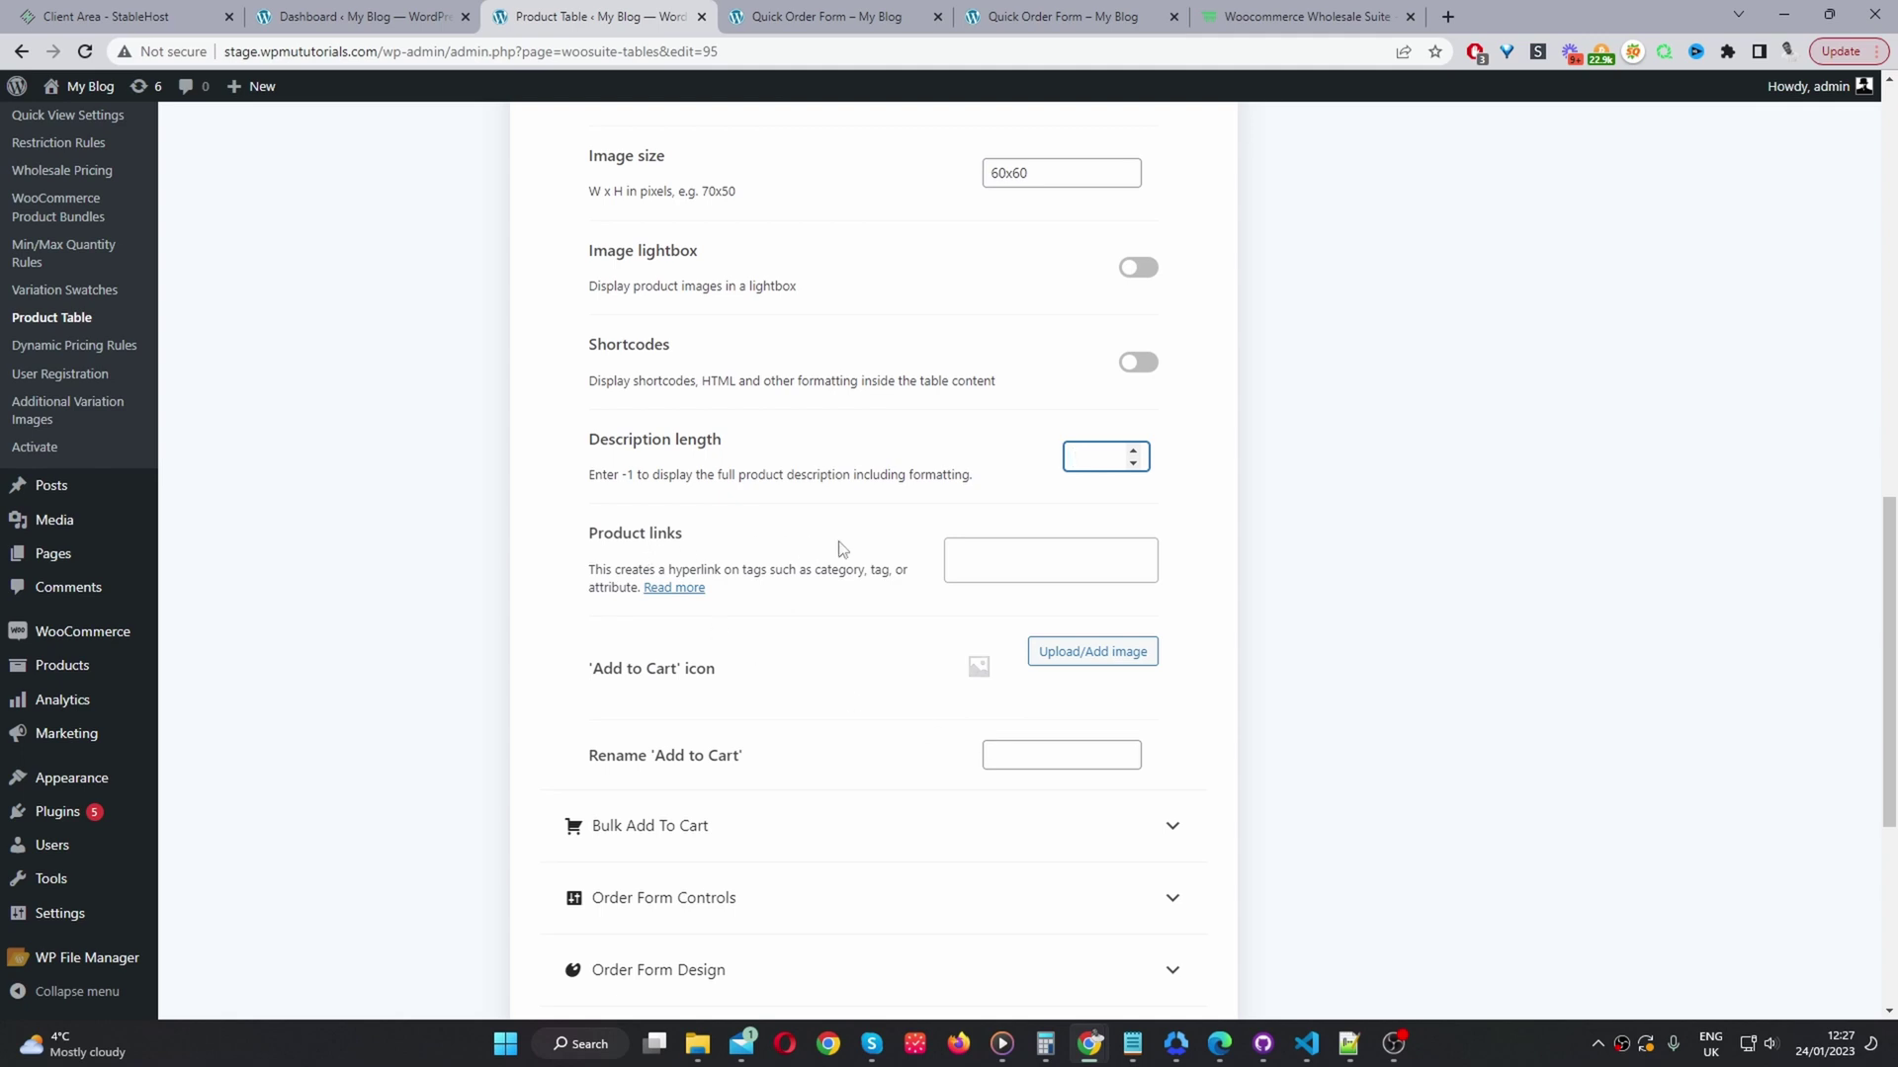
click(968, 554)
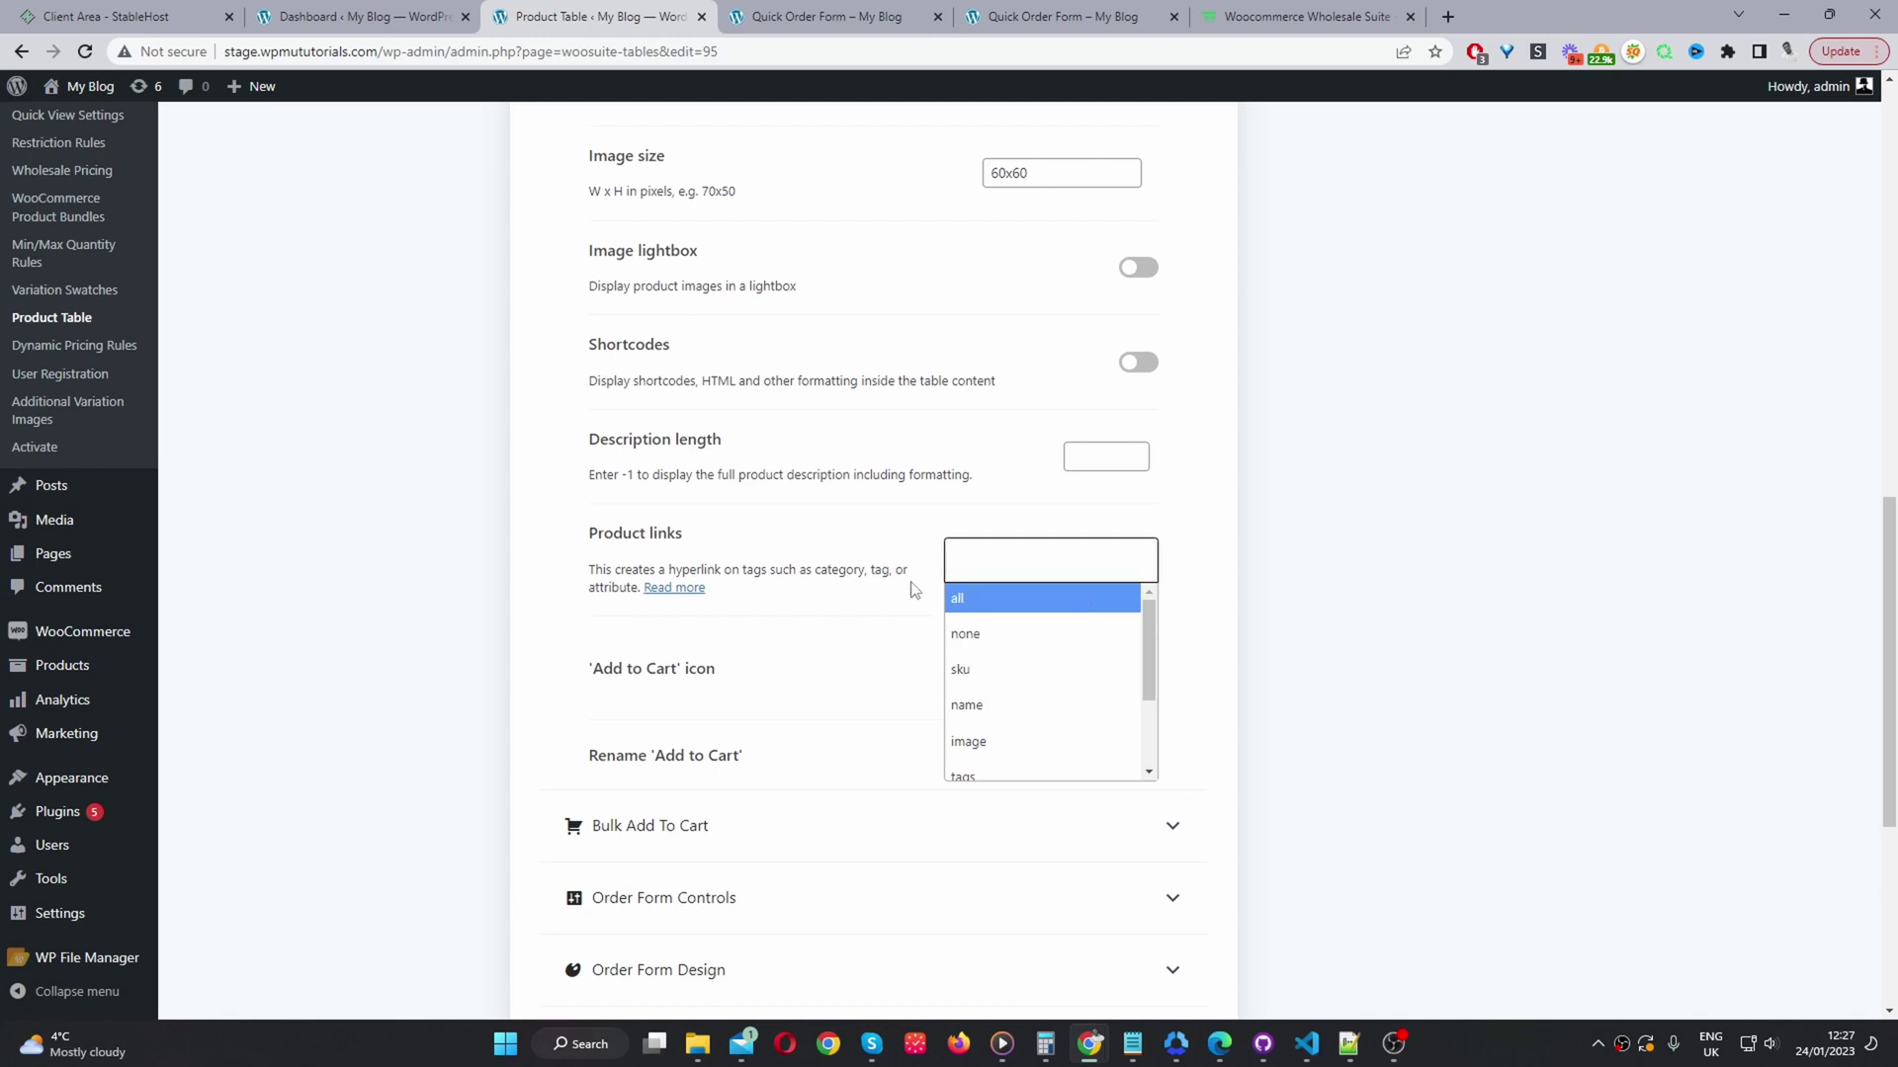
click(1308, 528)
scroll(1156, 555, up, 3)
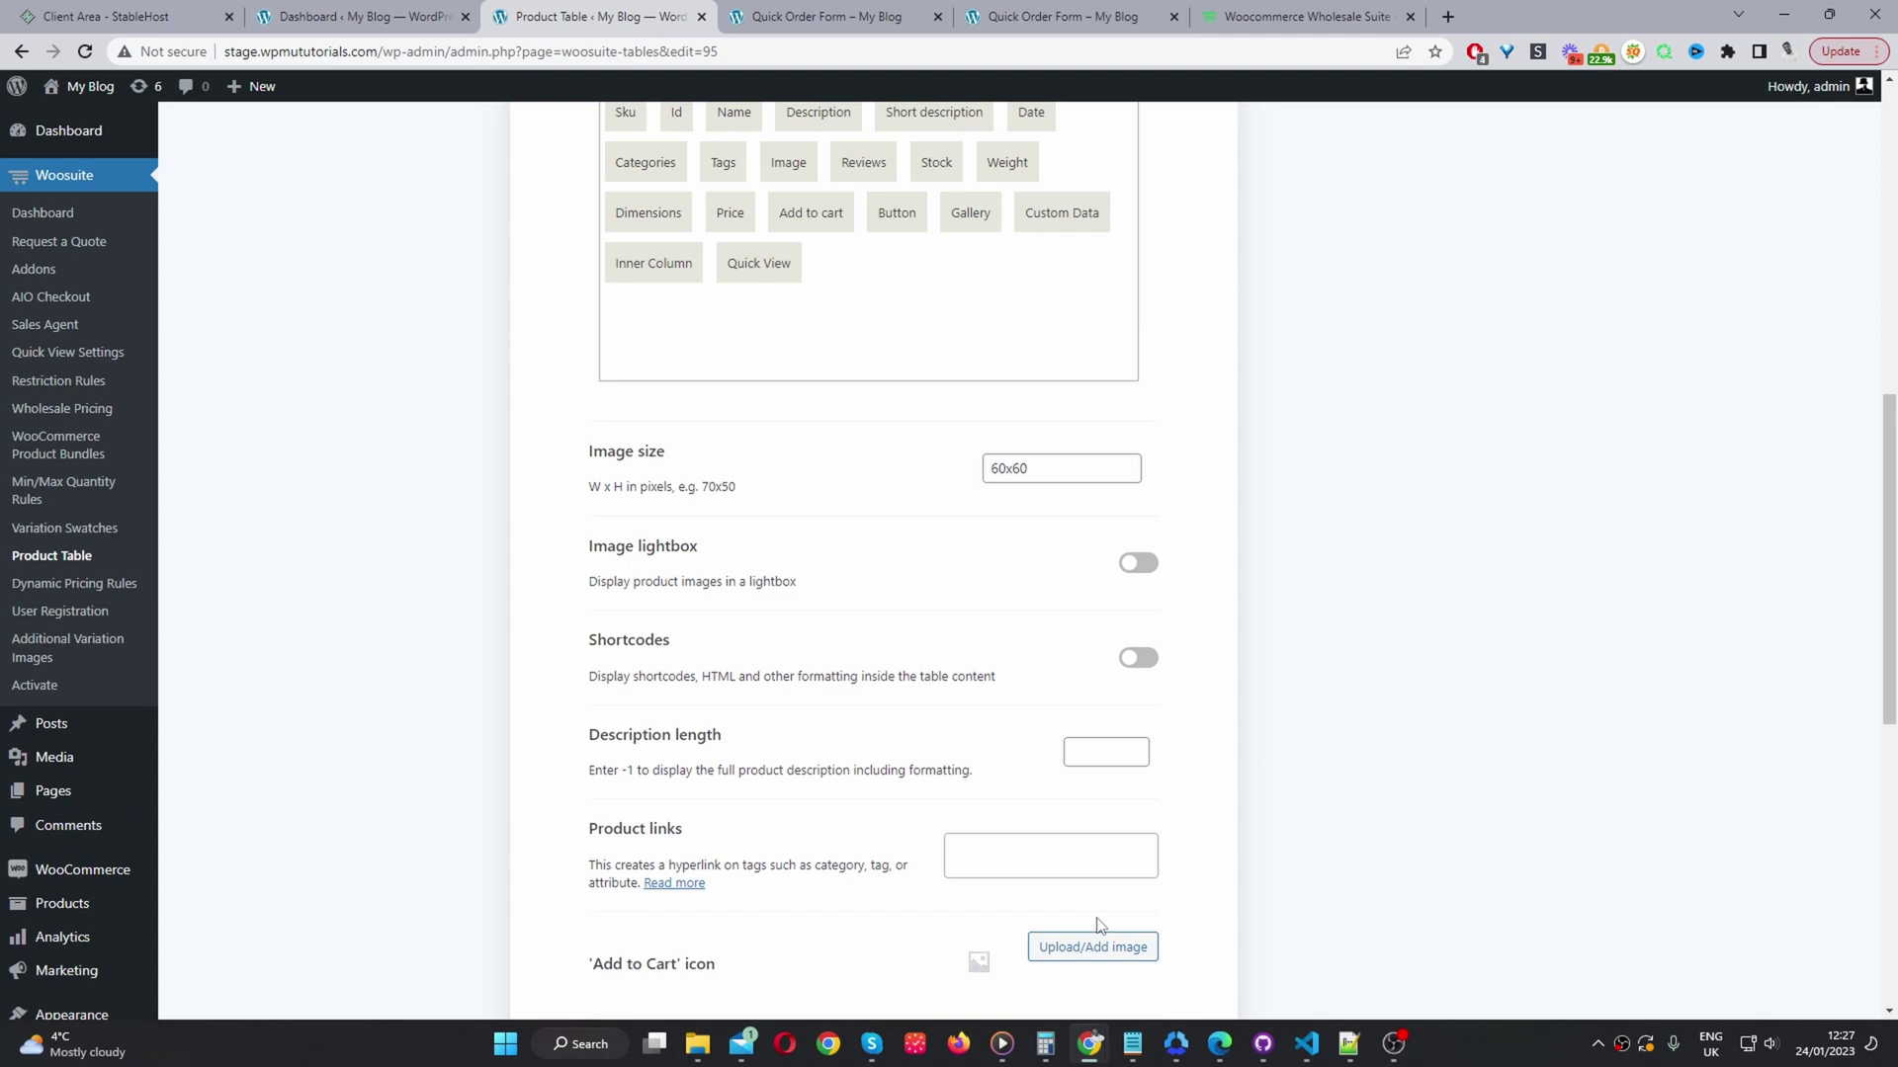
Add a Categories column to table 95, placed between Name and Stock
scroll(1097, 925, up, 9)
scroll(966, 738, down, 1)
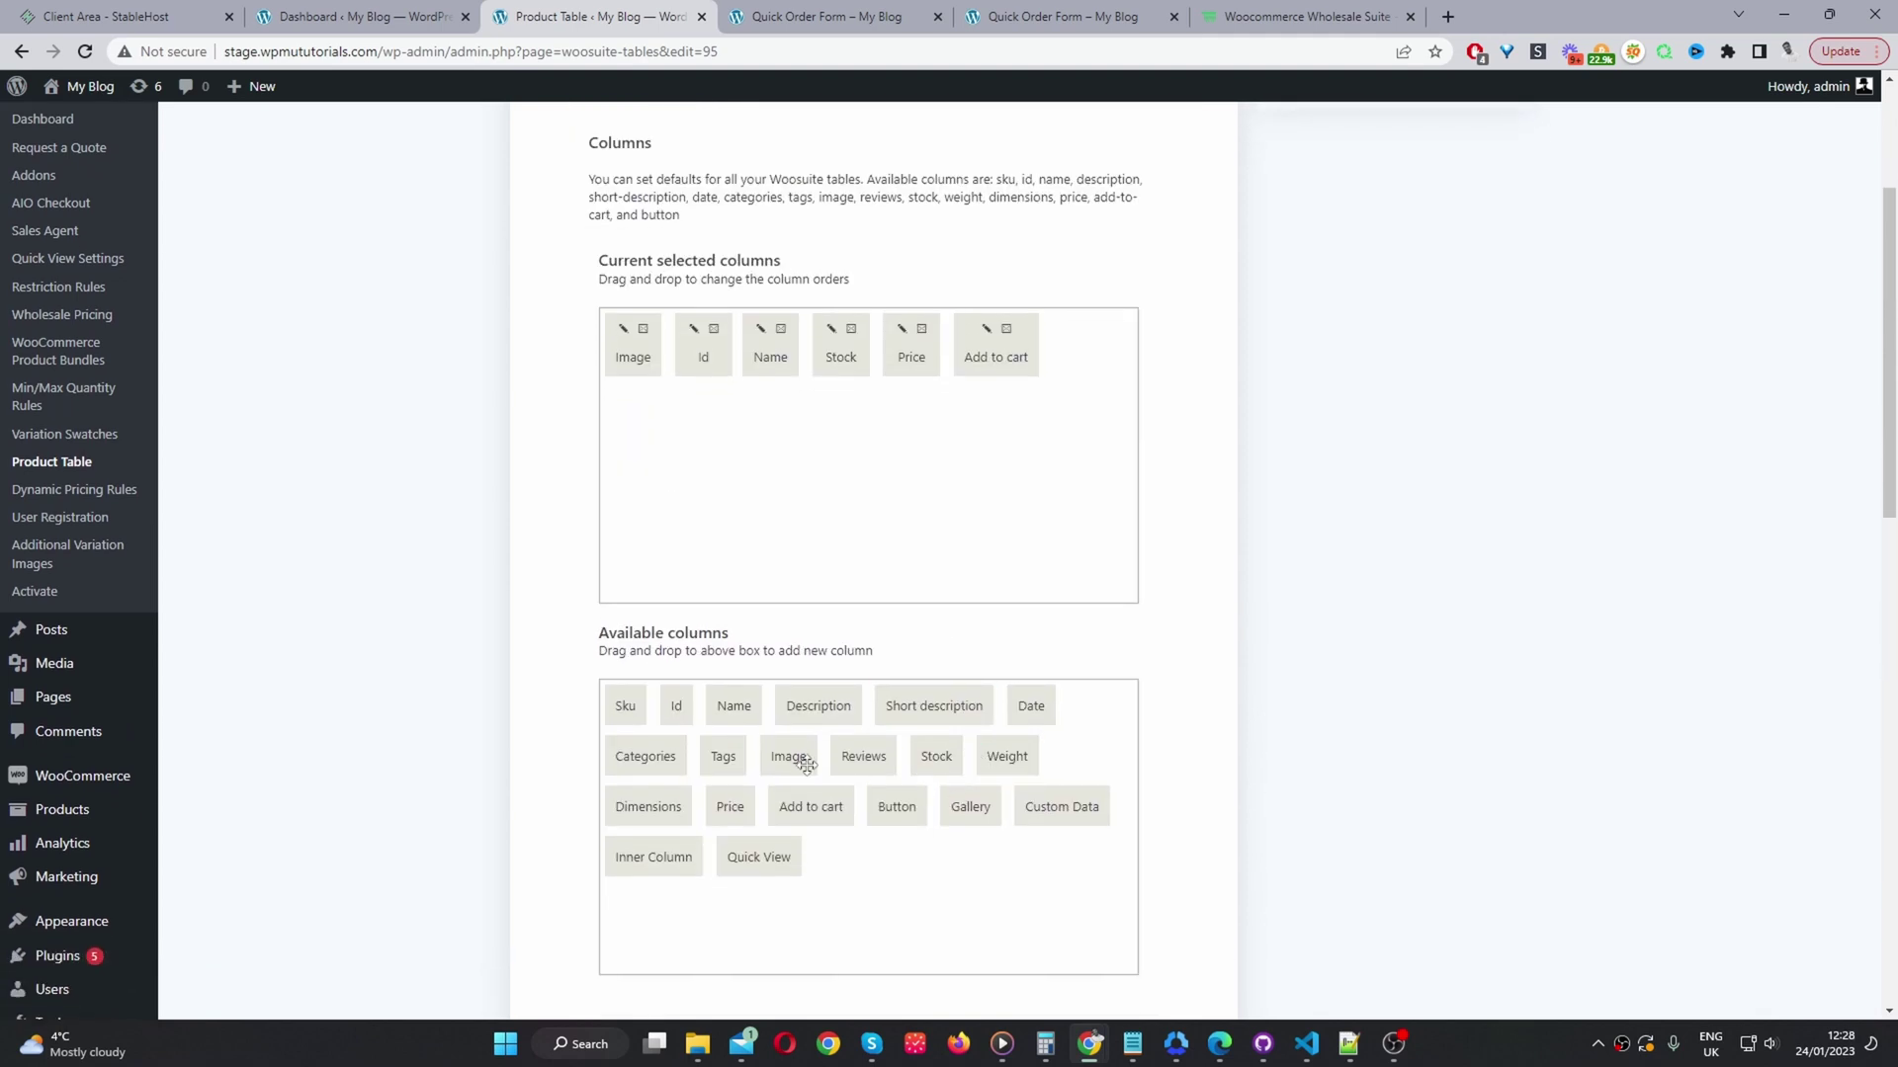
drag(663, 756, 1022, 486)
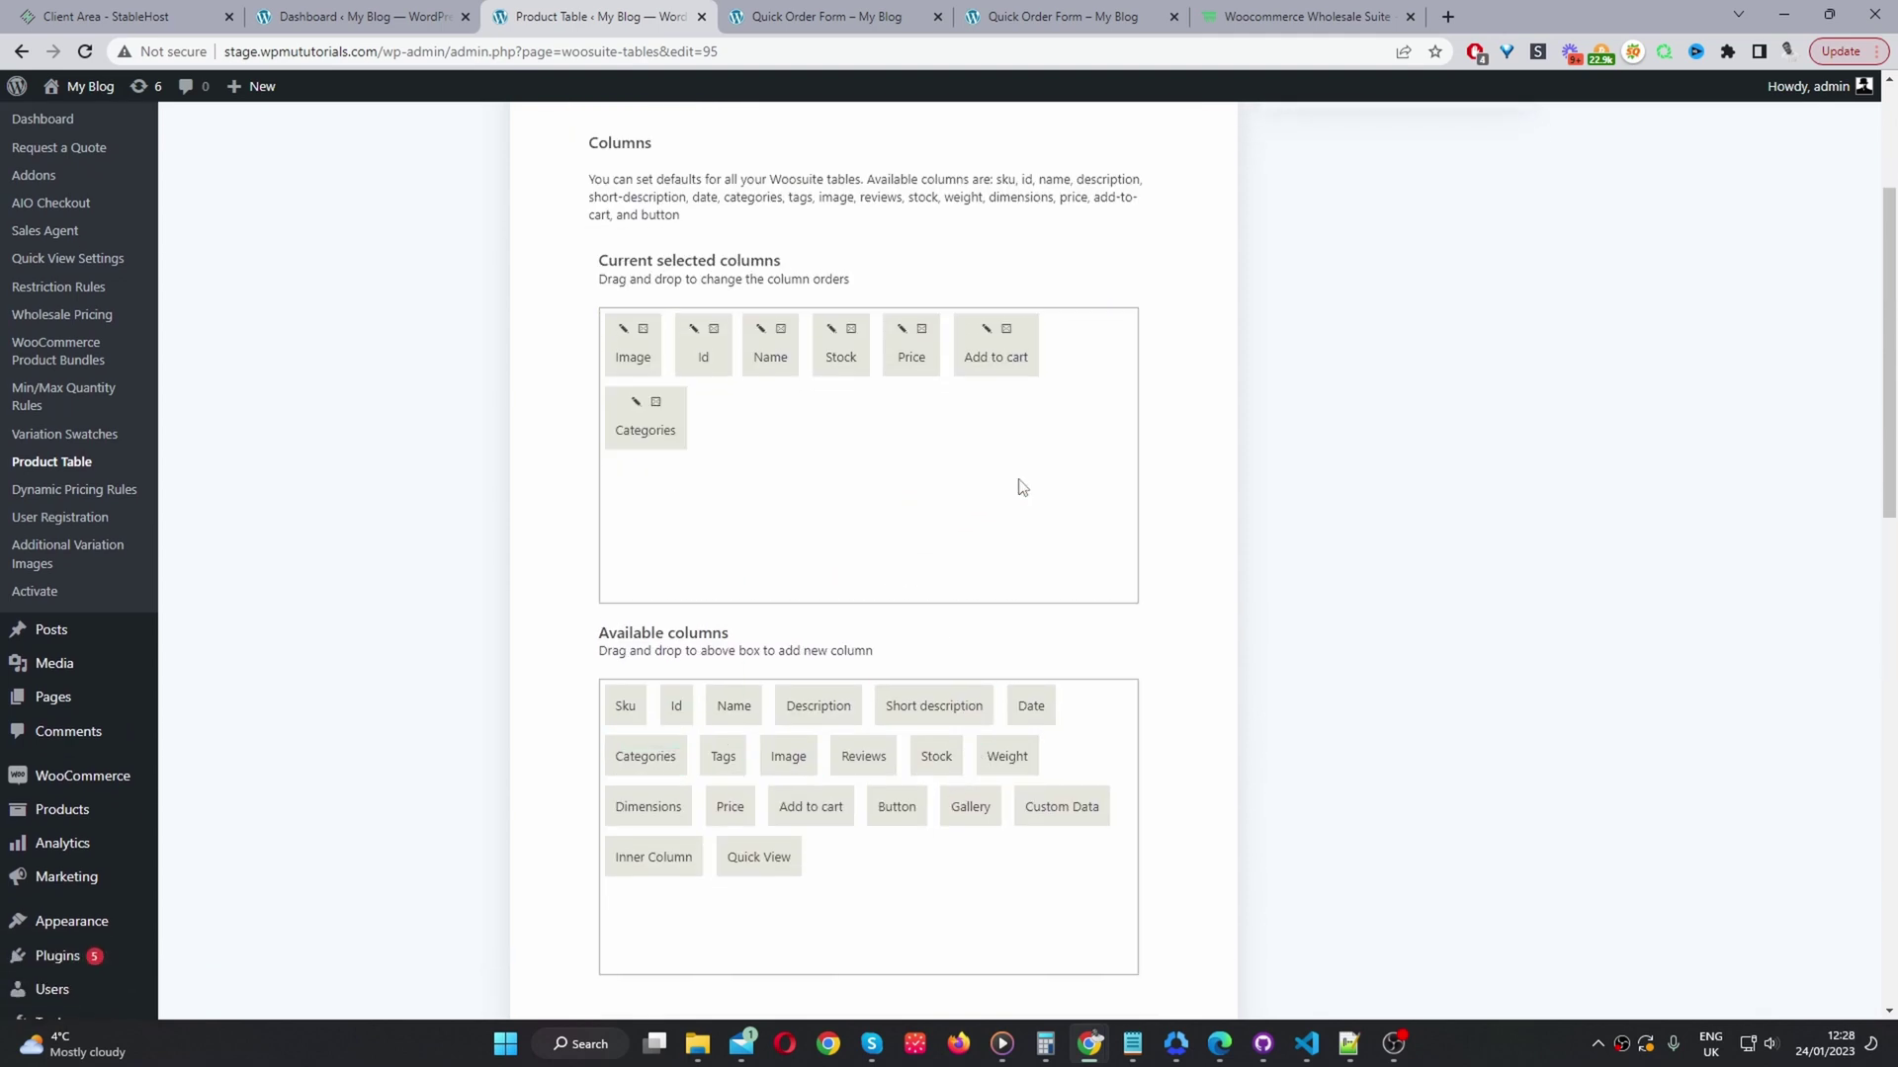
drag(662, 395, 840, 367)
scroll(1262, 602, down, 1)
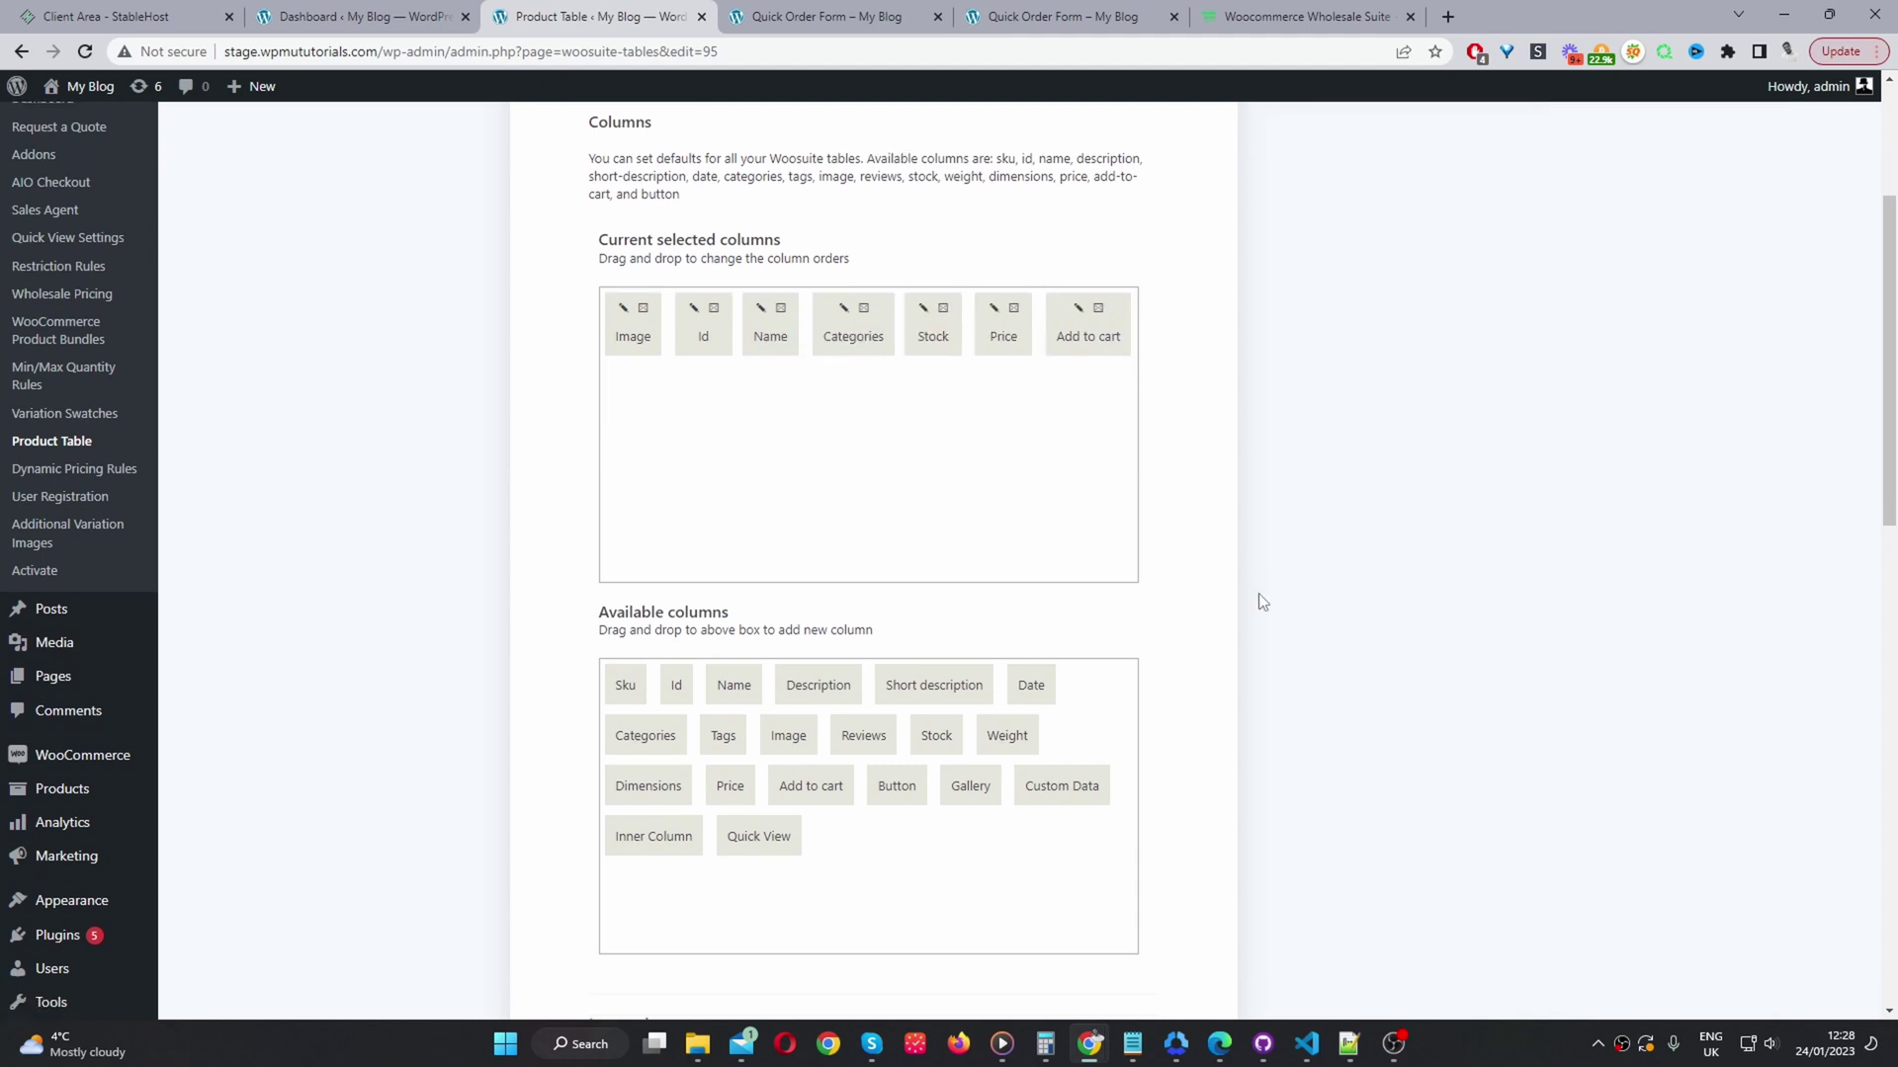
scroll(1262, 602, down, 10)
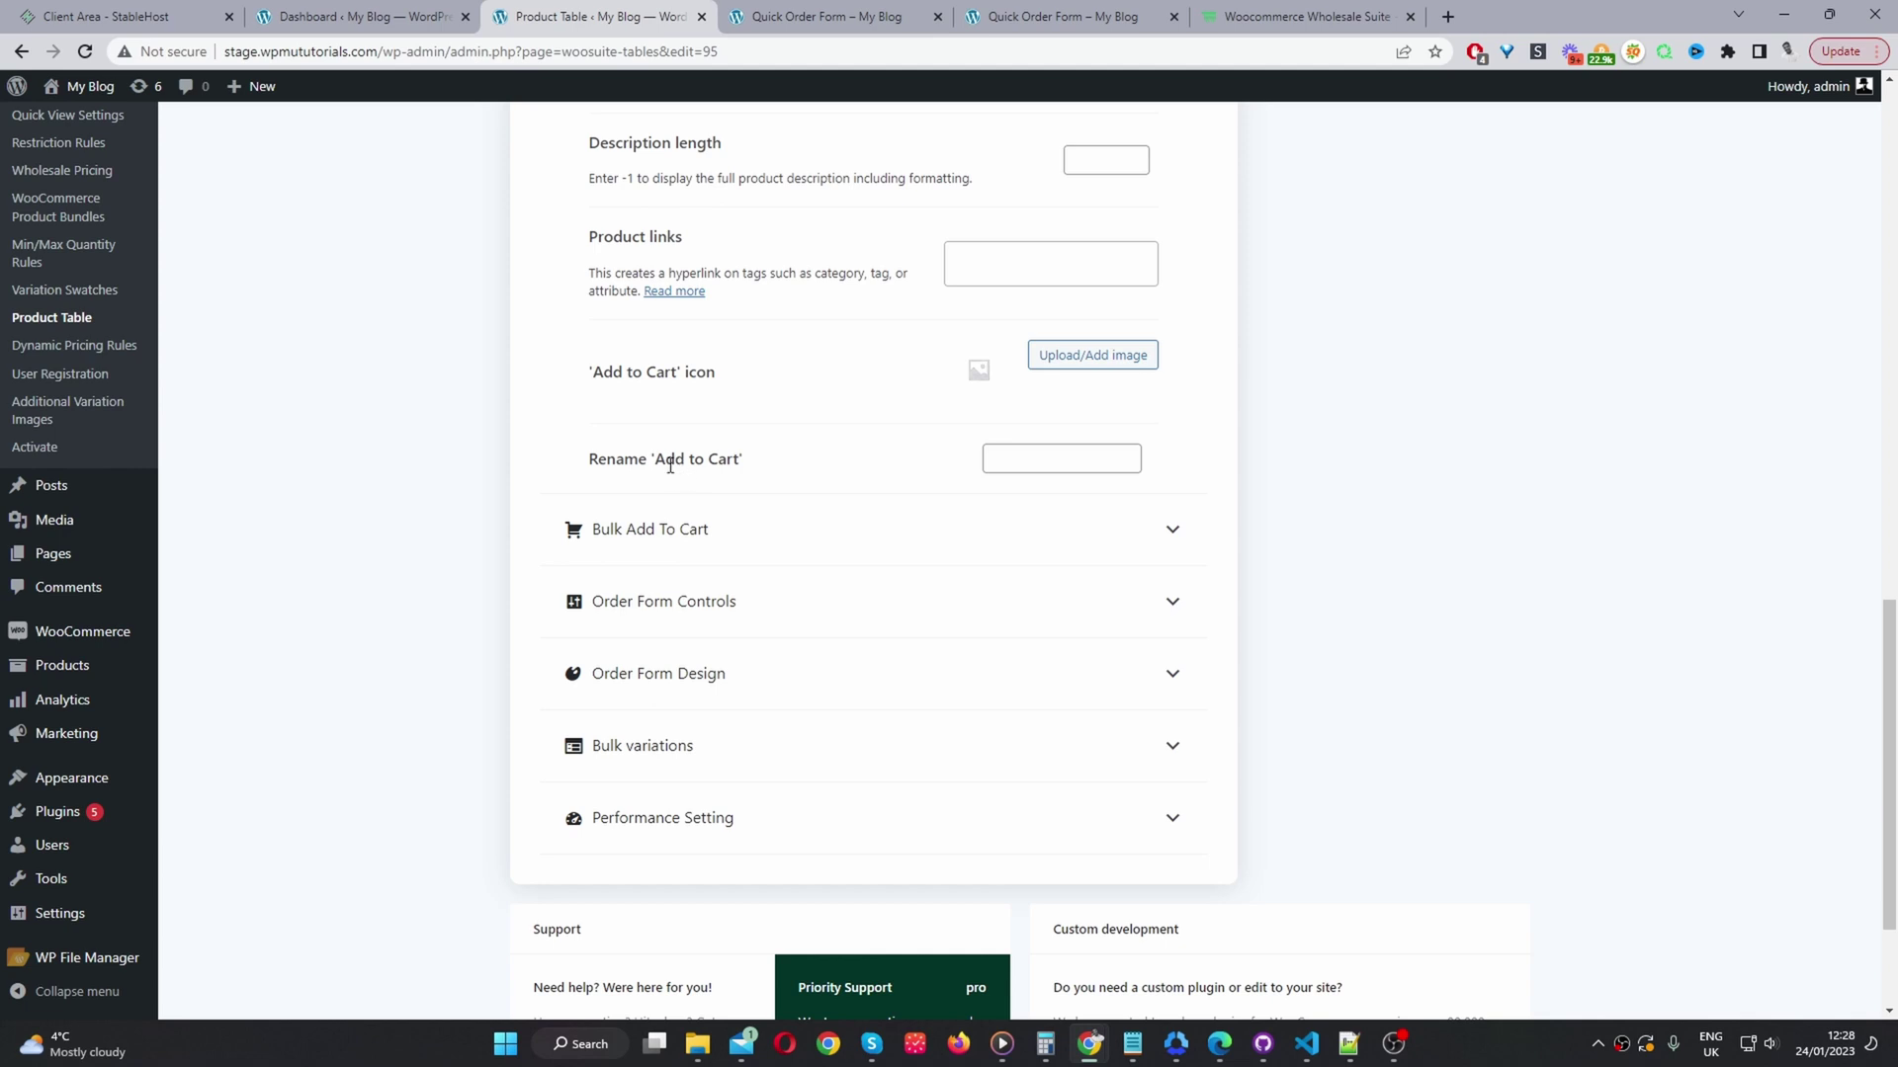
Set bulk add-to-cart to Button and checkbox, with AJAX, quantities and dropdown-list variations
click(1012, 454)
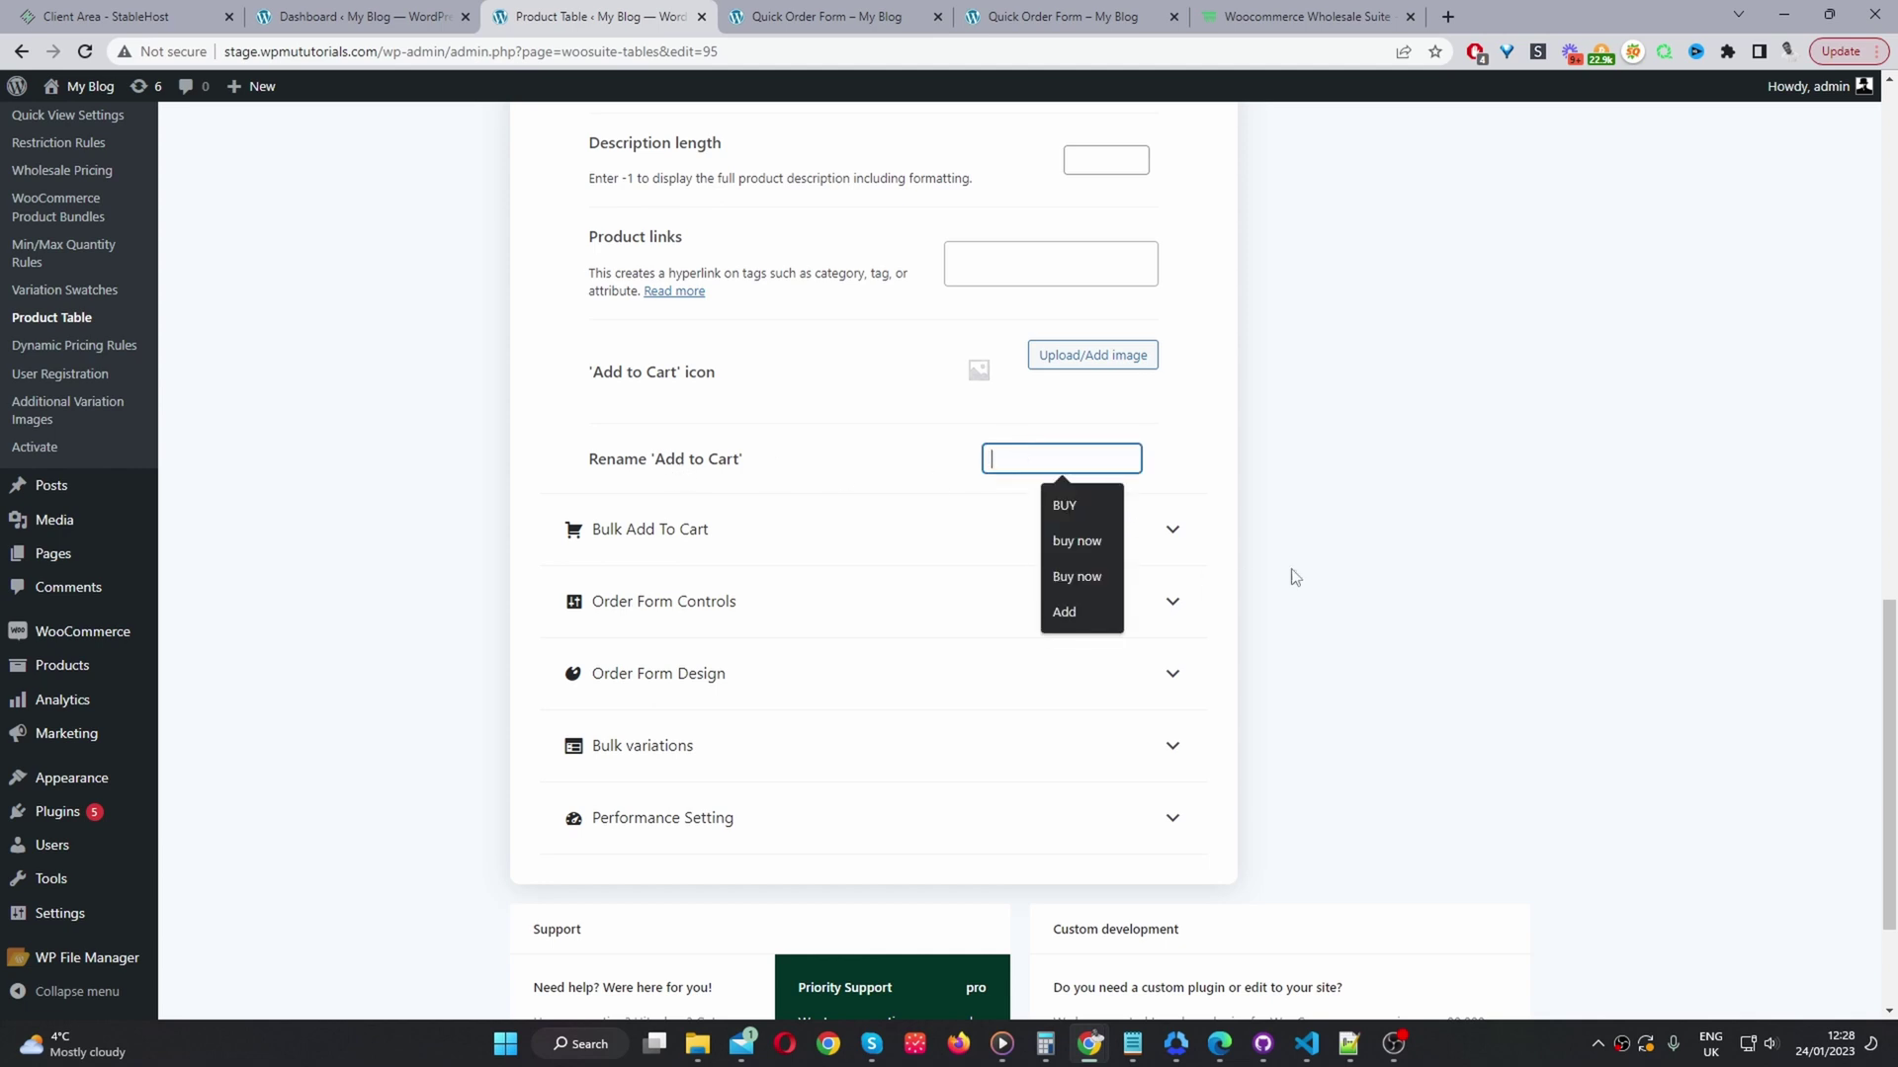
click(1421, 526)
click(634, 530)
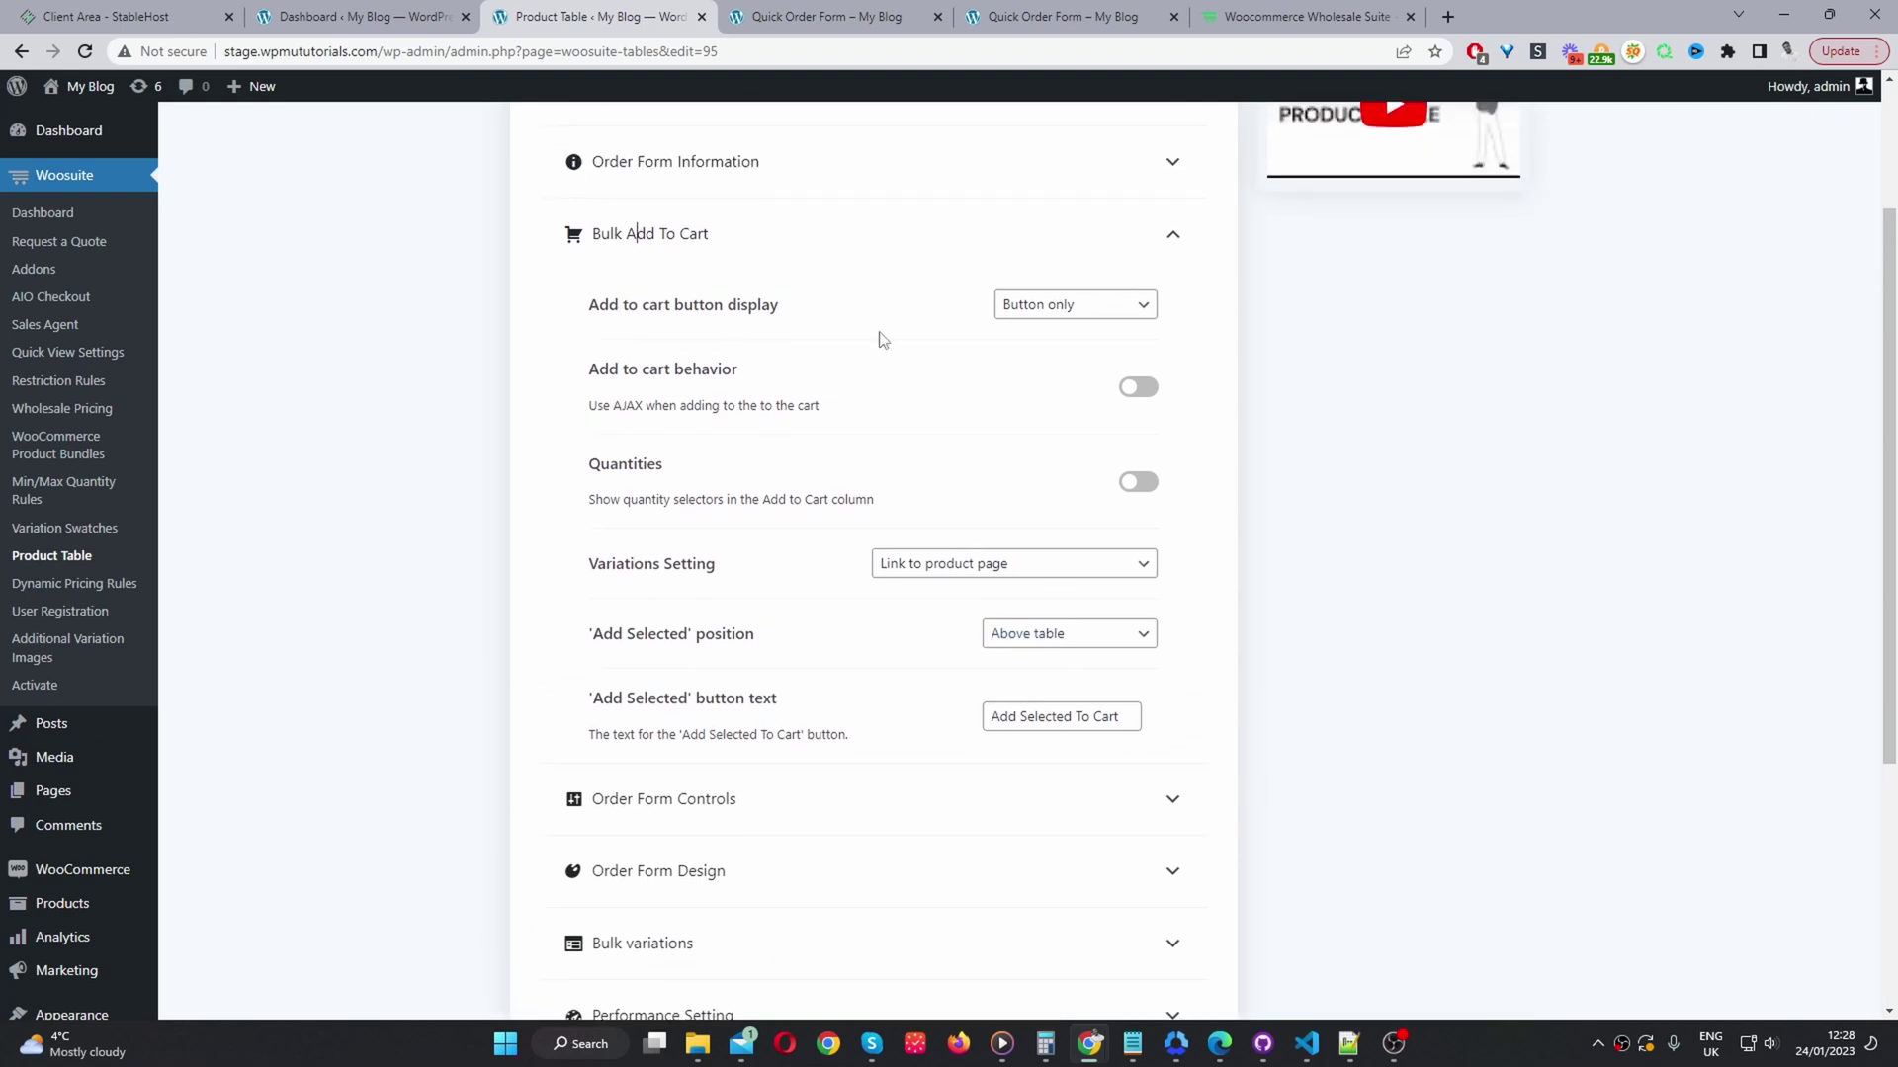
click(1048, 306)
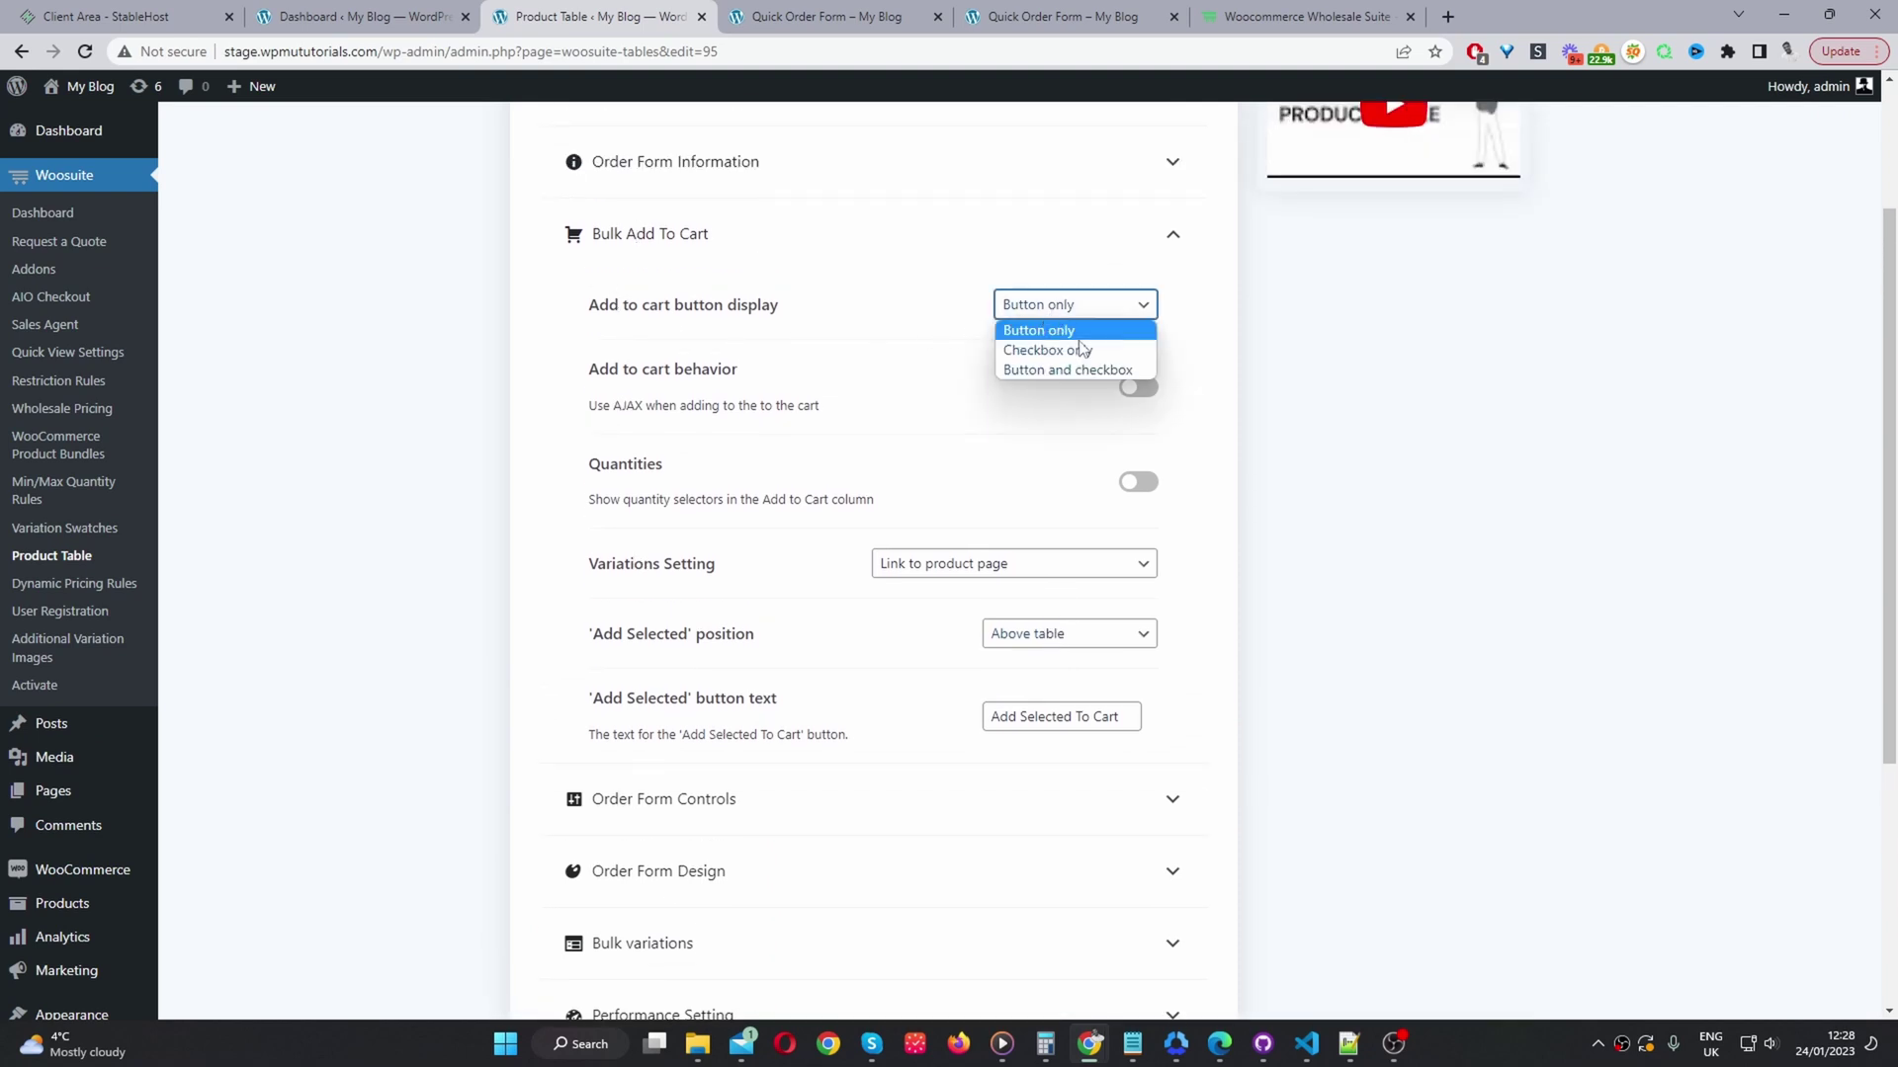
click(1028, 372)
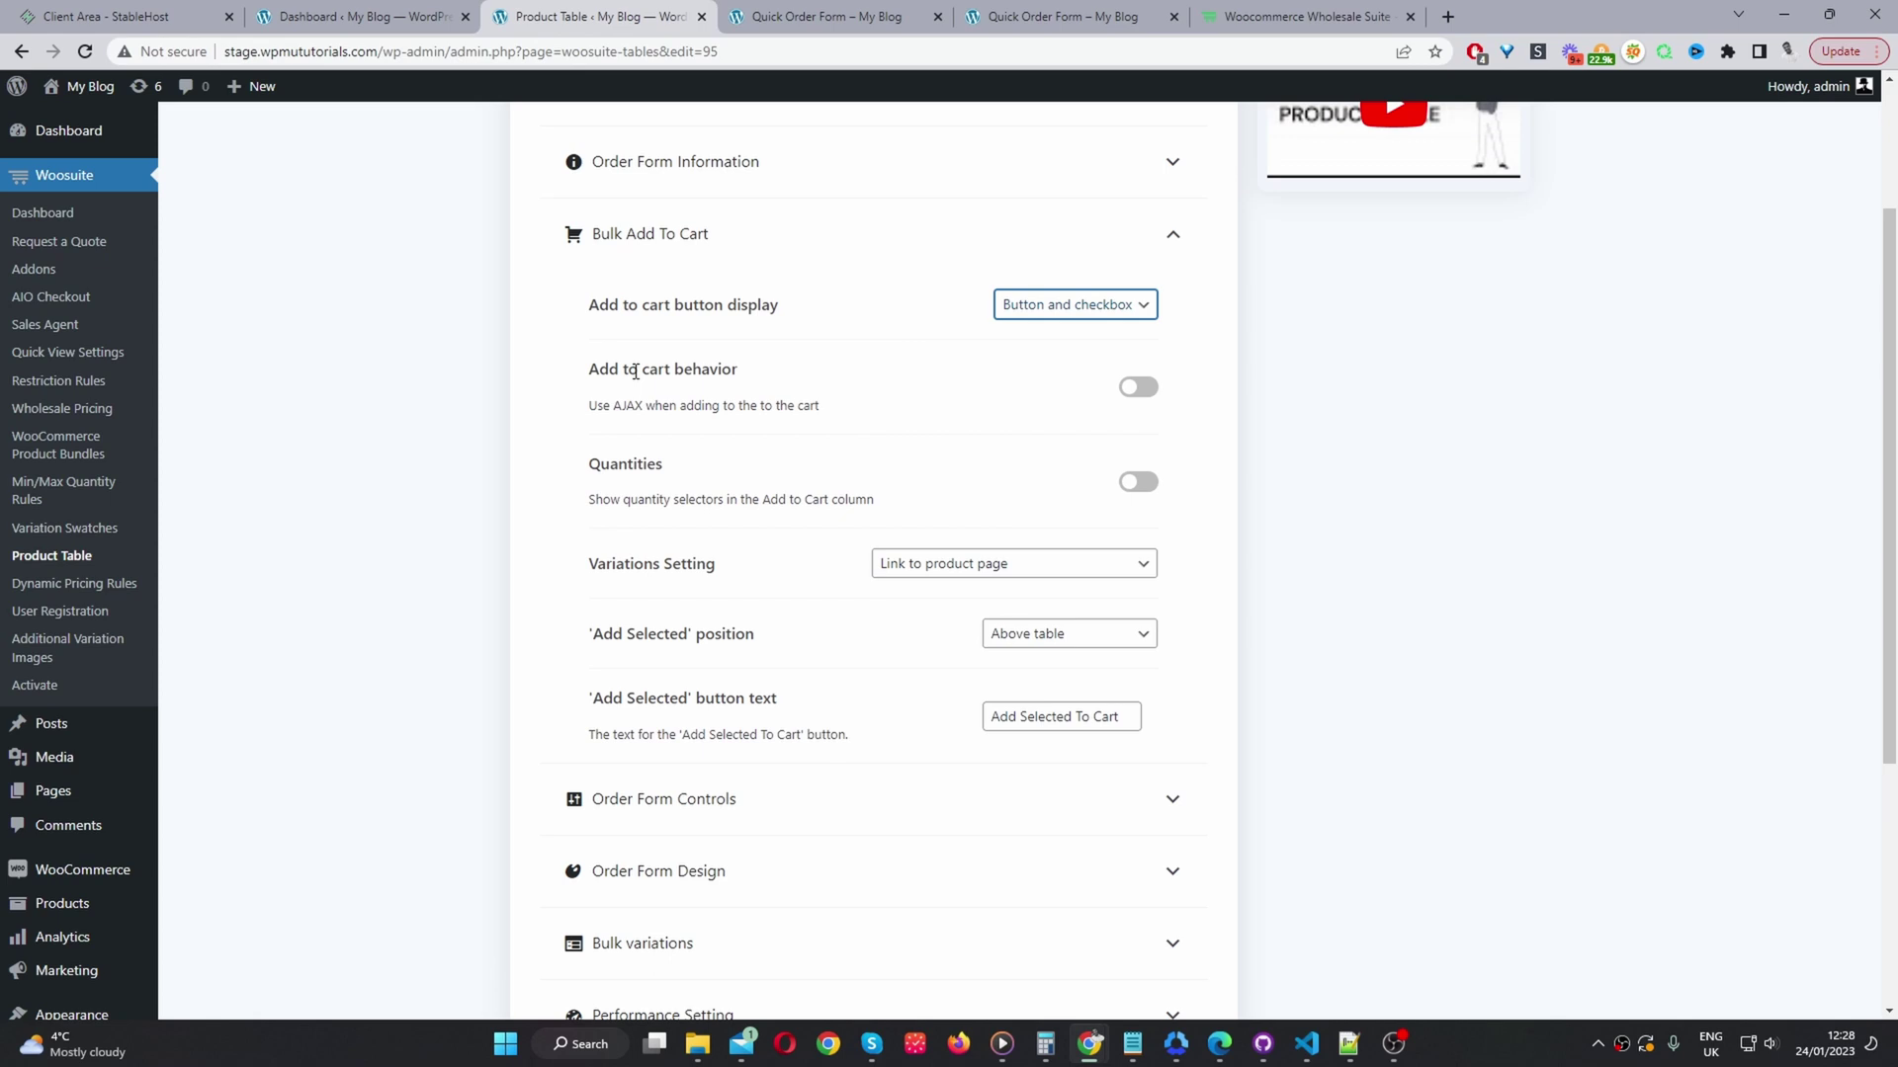
click(1138, 387)
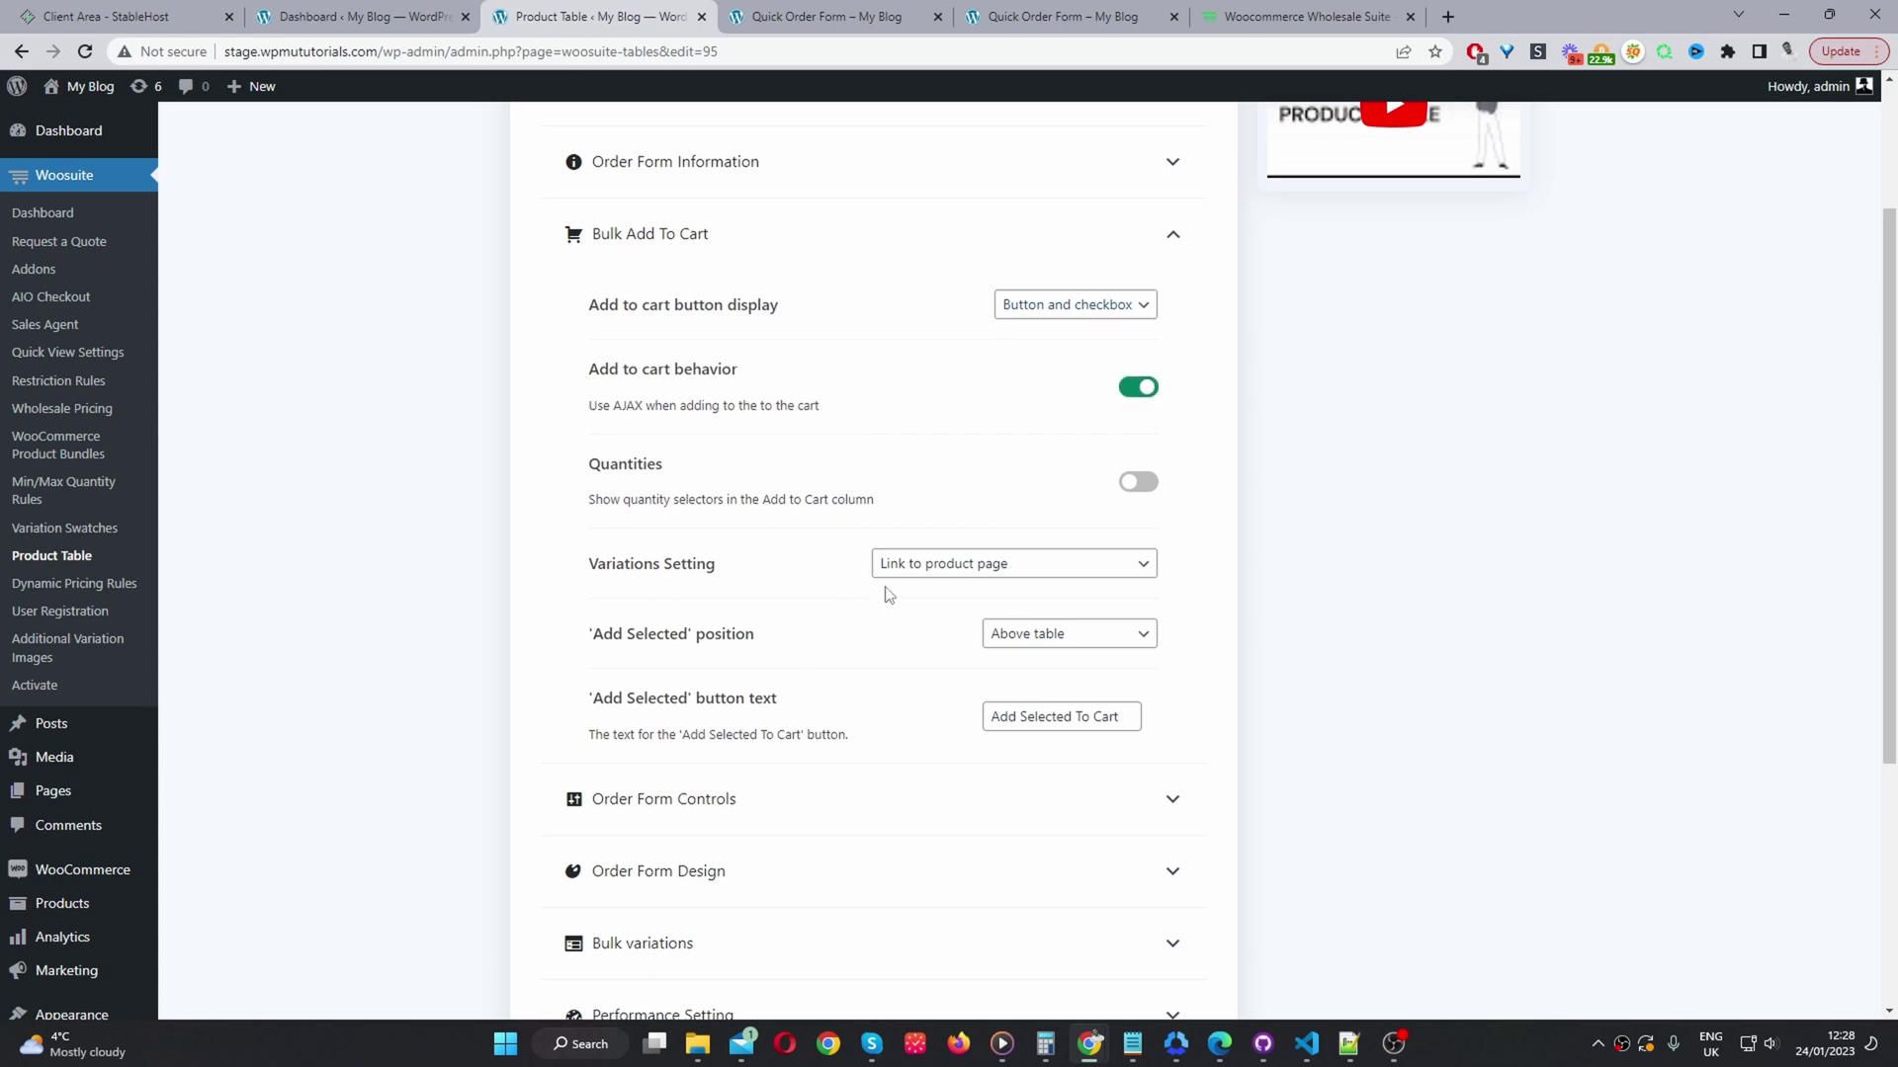
click(1135, 483)
click(921, 571)
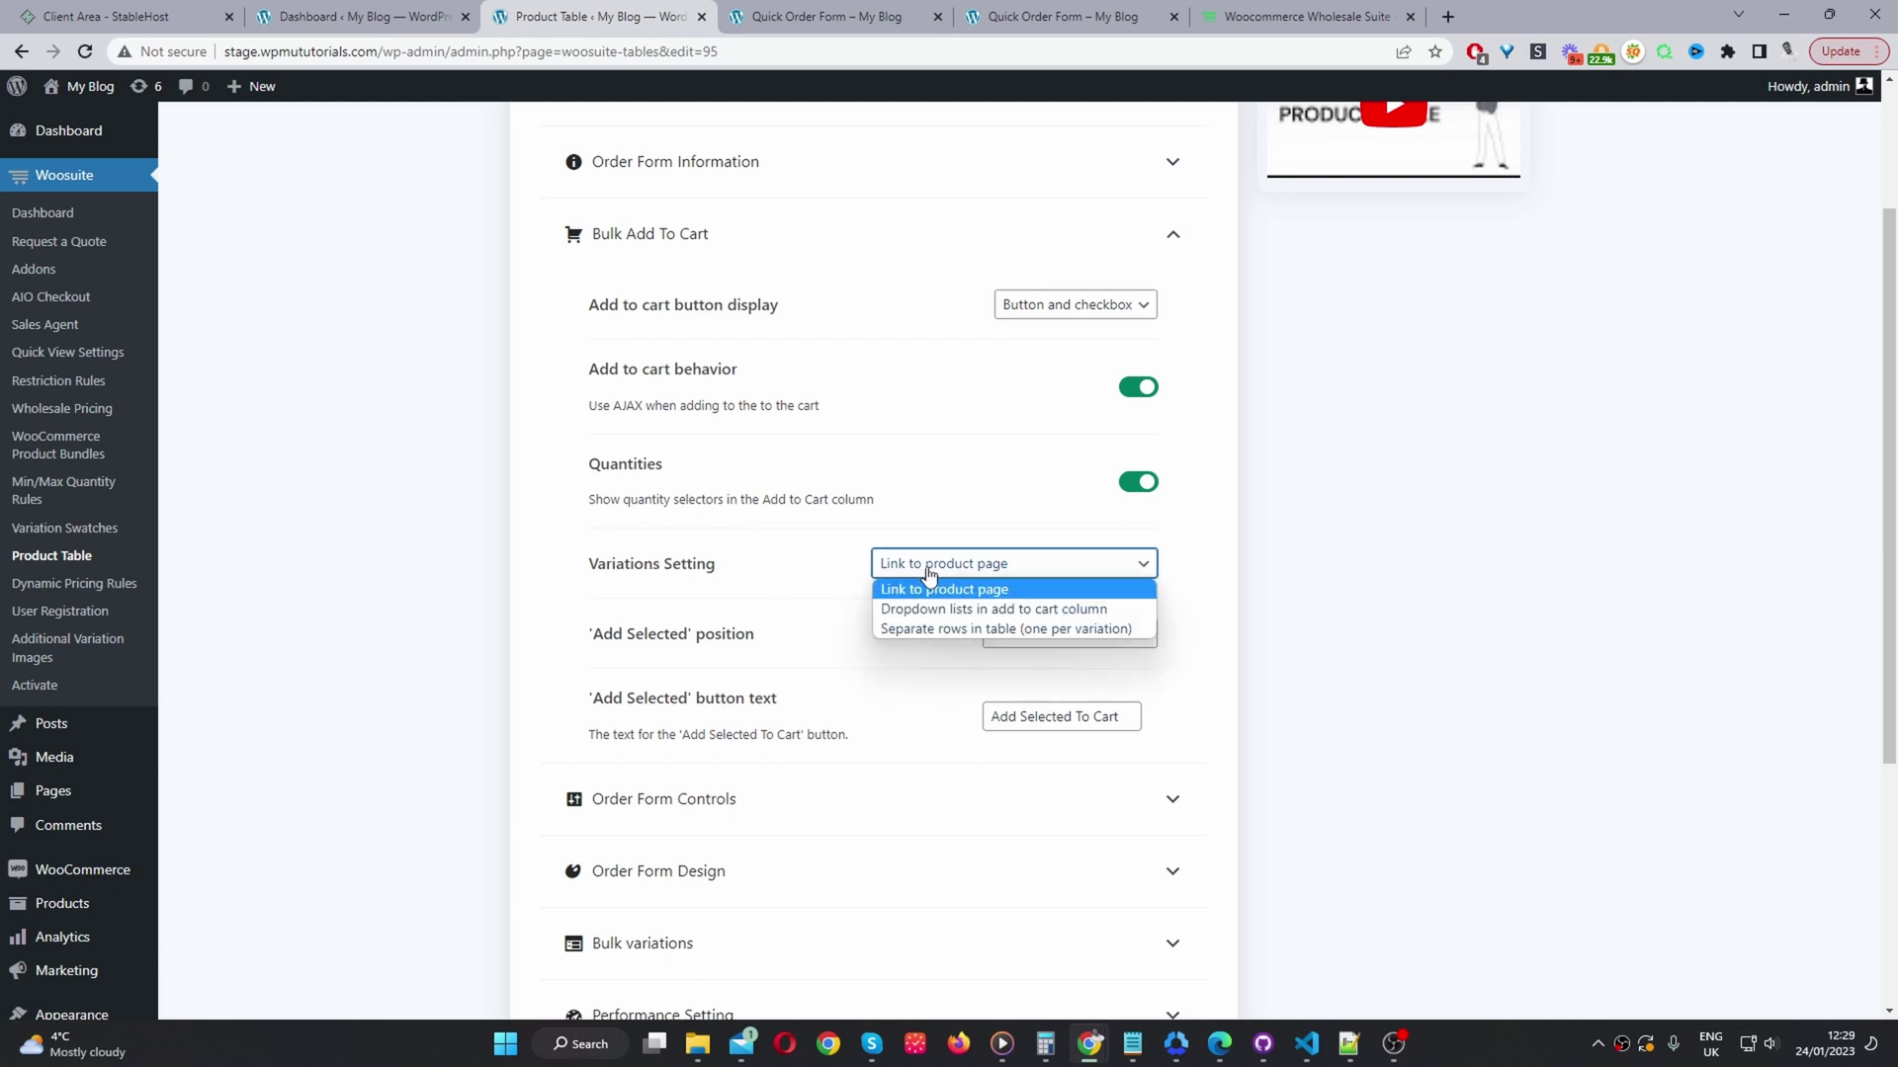
click(944, 620)
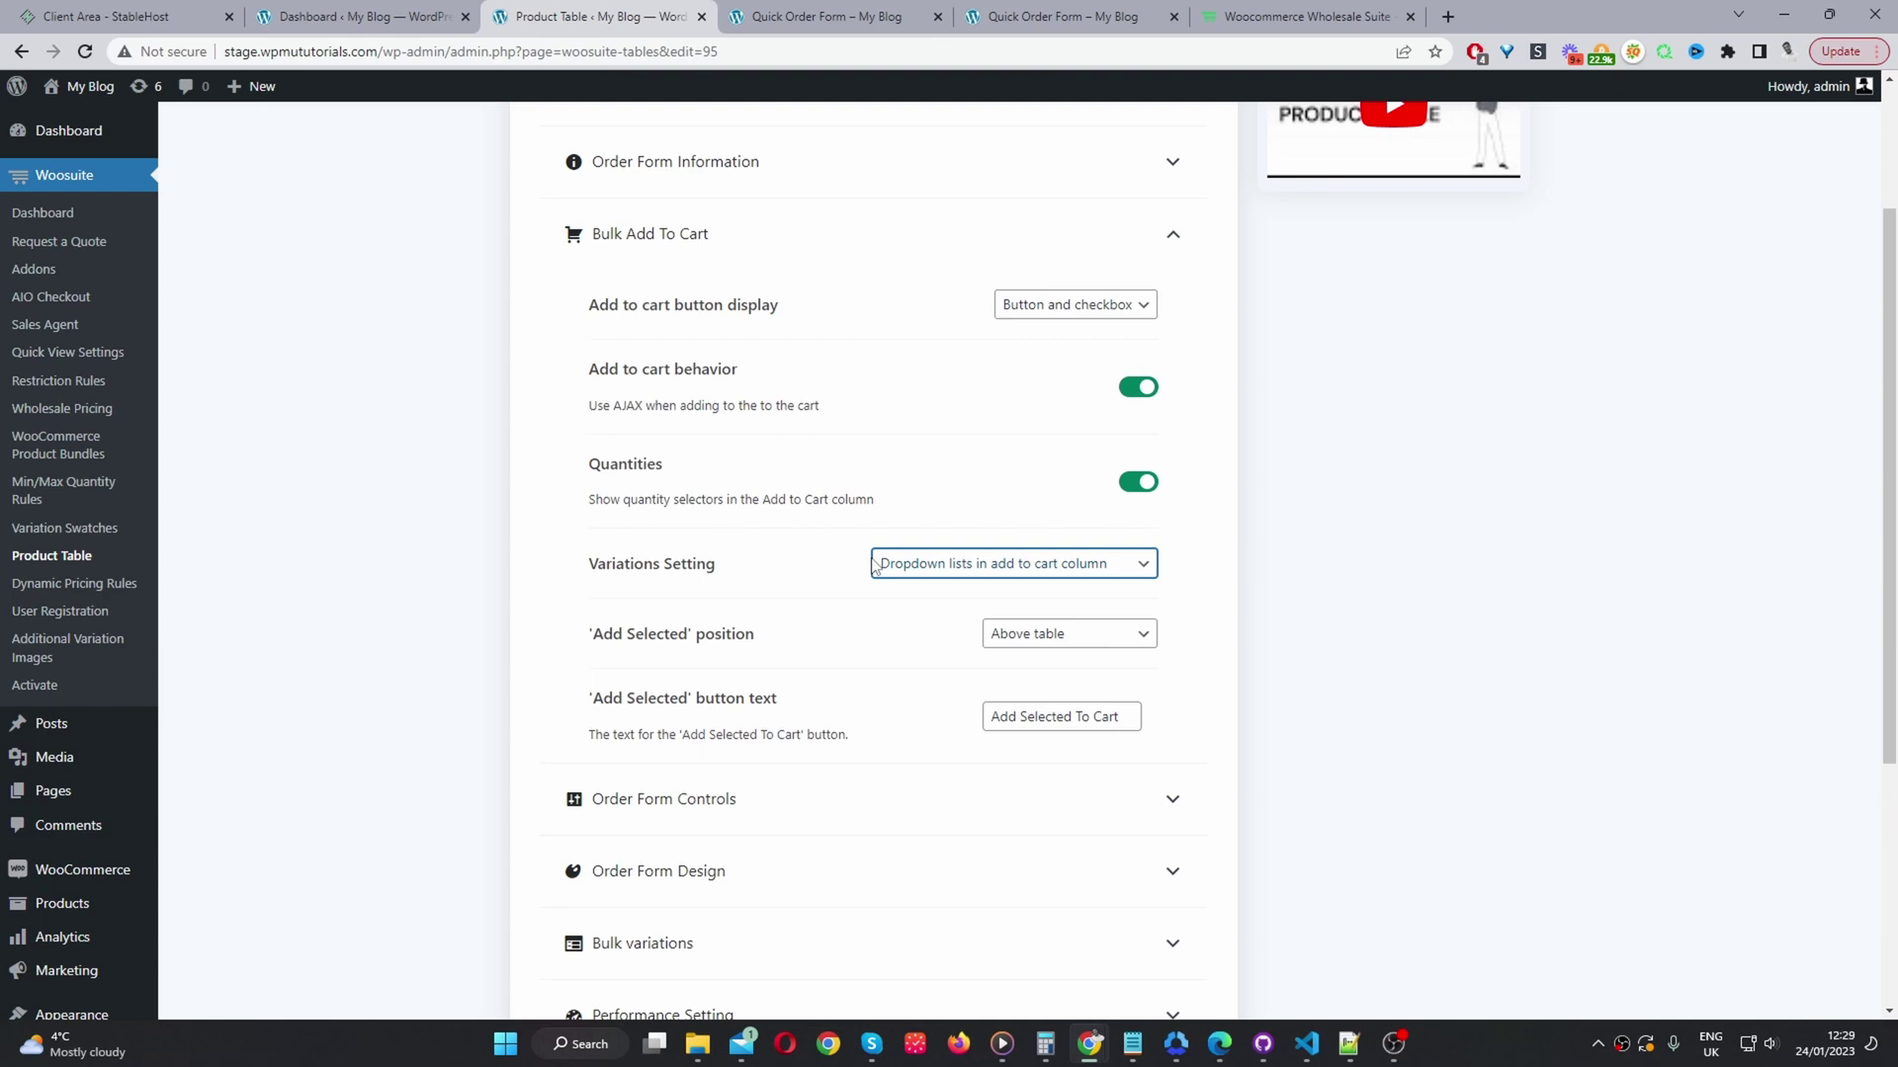
scroll(975, 606, down, 4)
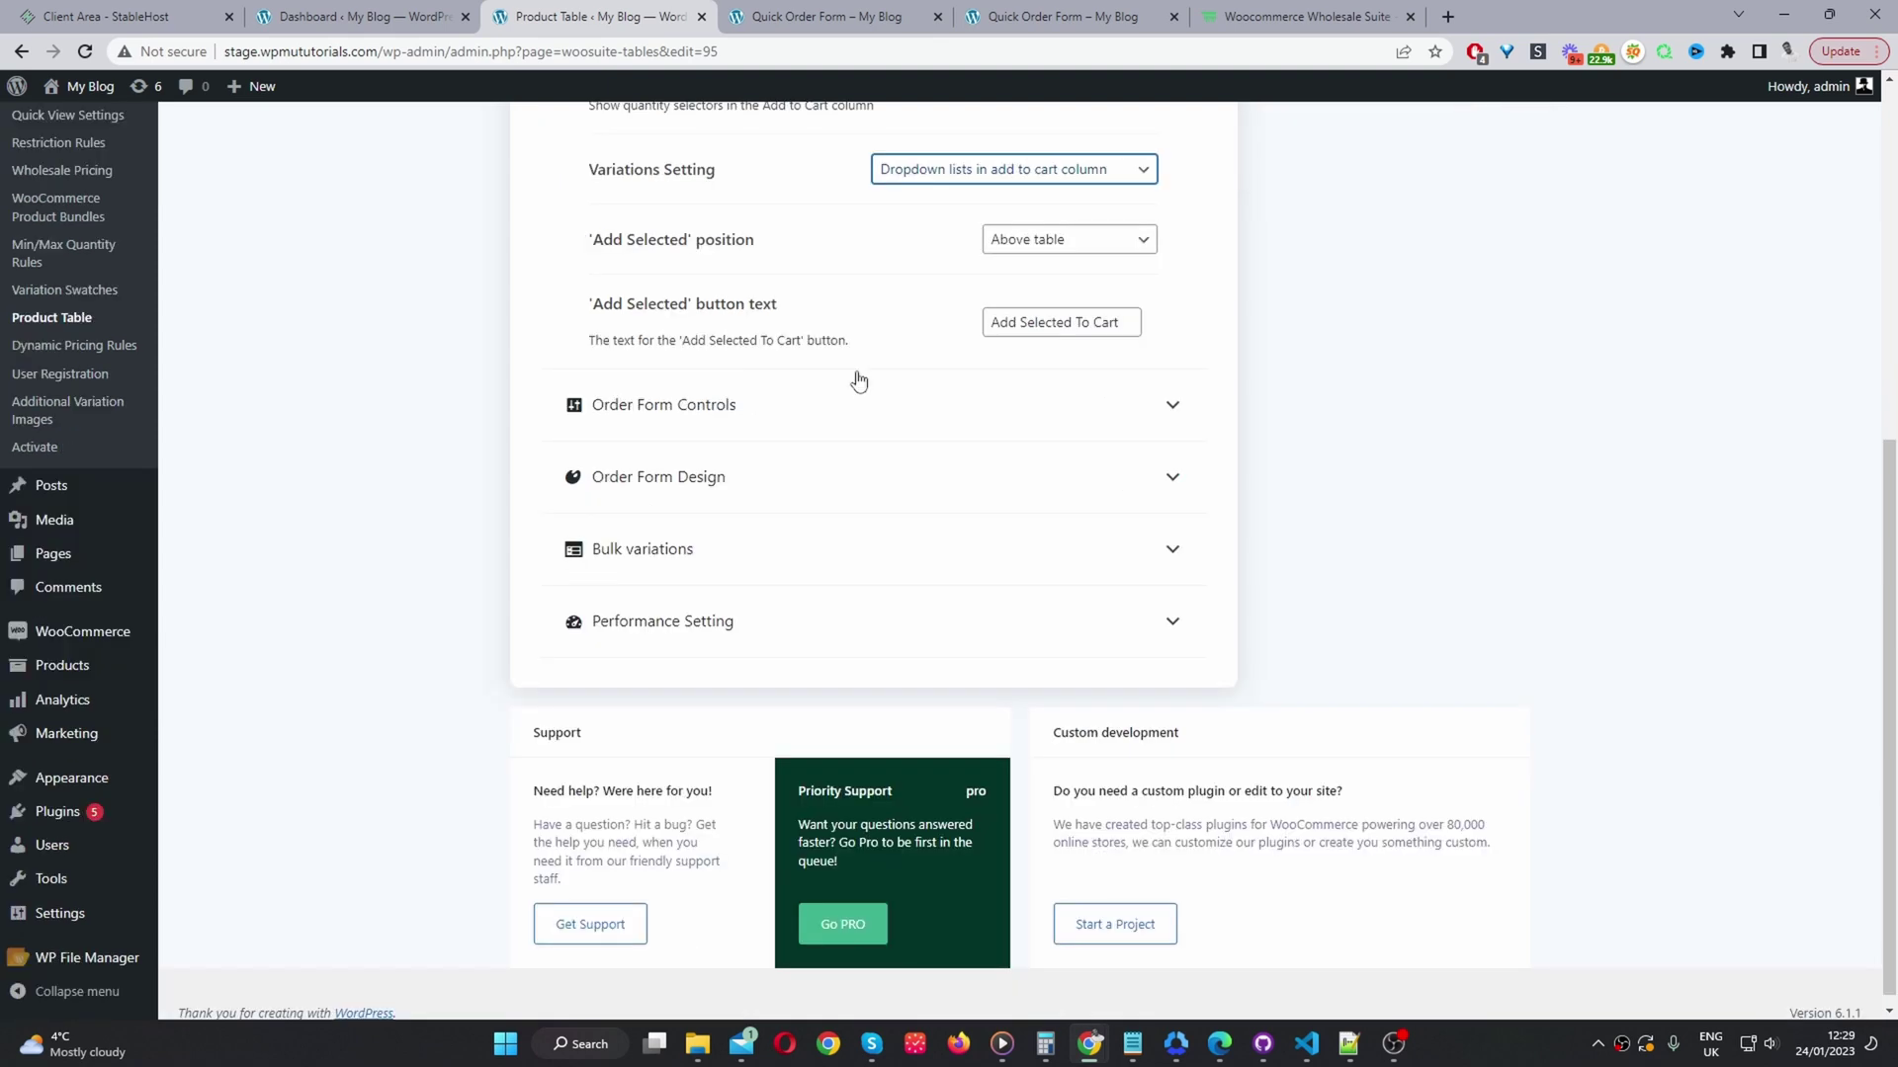
In Order Form Controls, start a new Categories product condition rule, leaving the category list without a choice
click(725, 415)
scroll(756, 432, down, 4)
scroll(756, 432, up, 3)
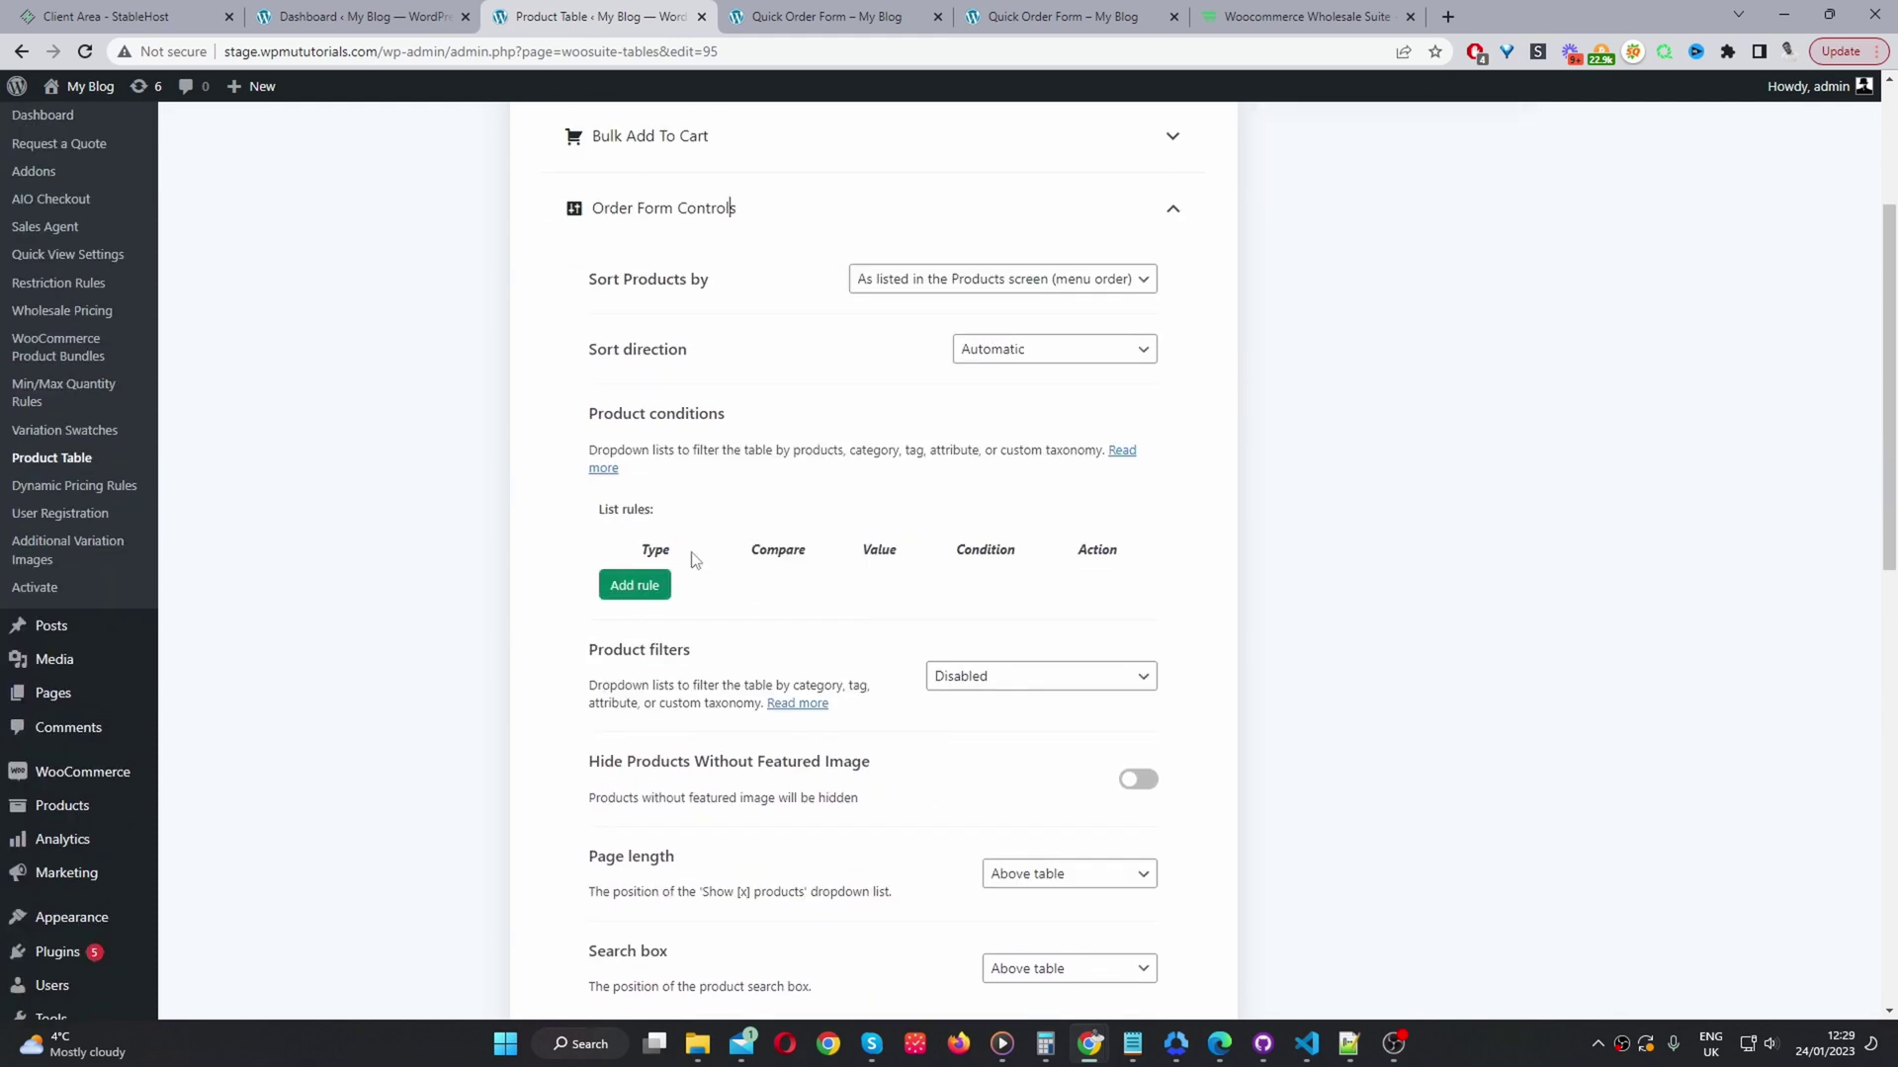
click(662, 593)
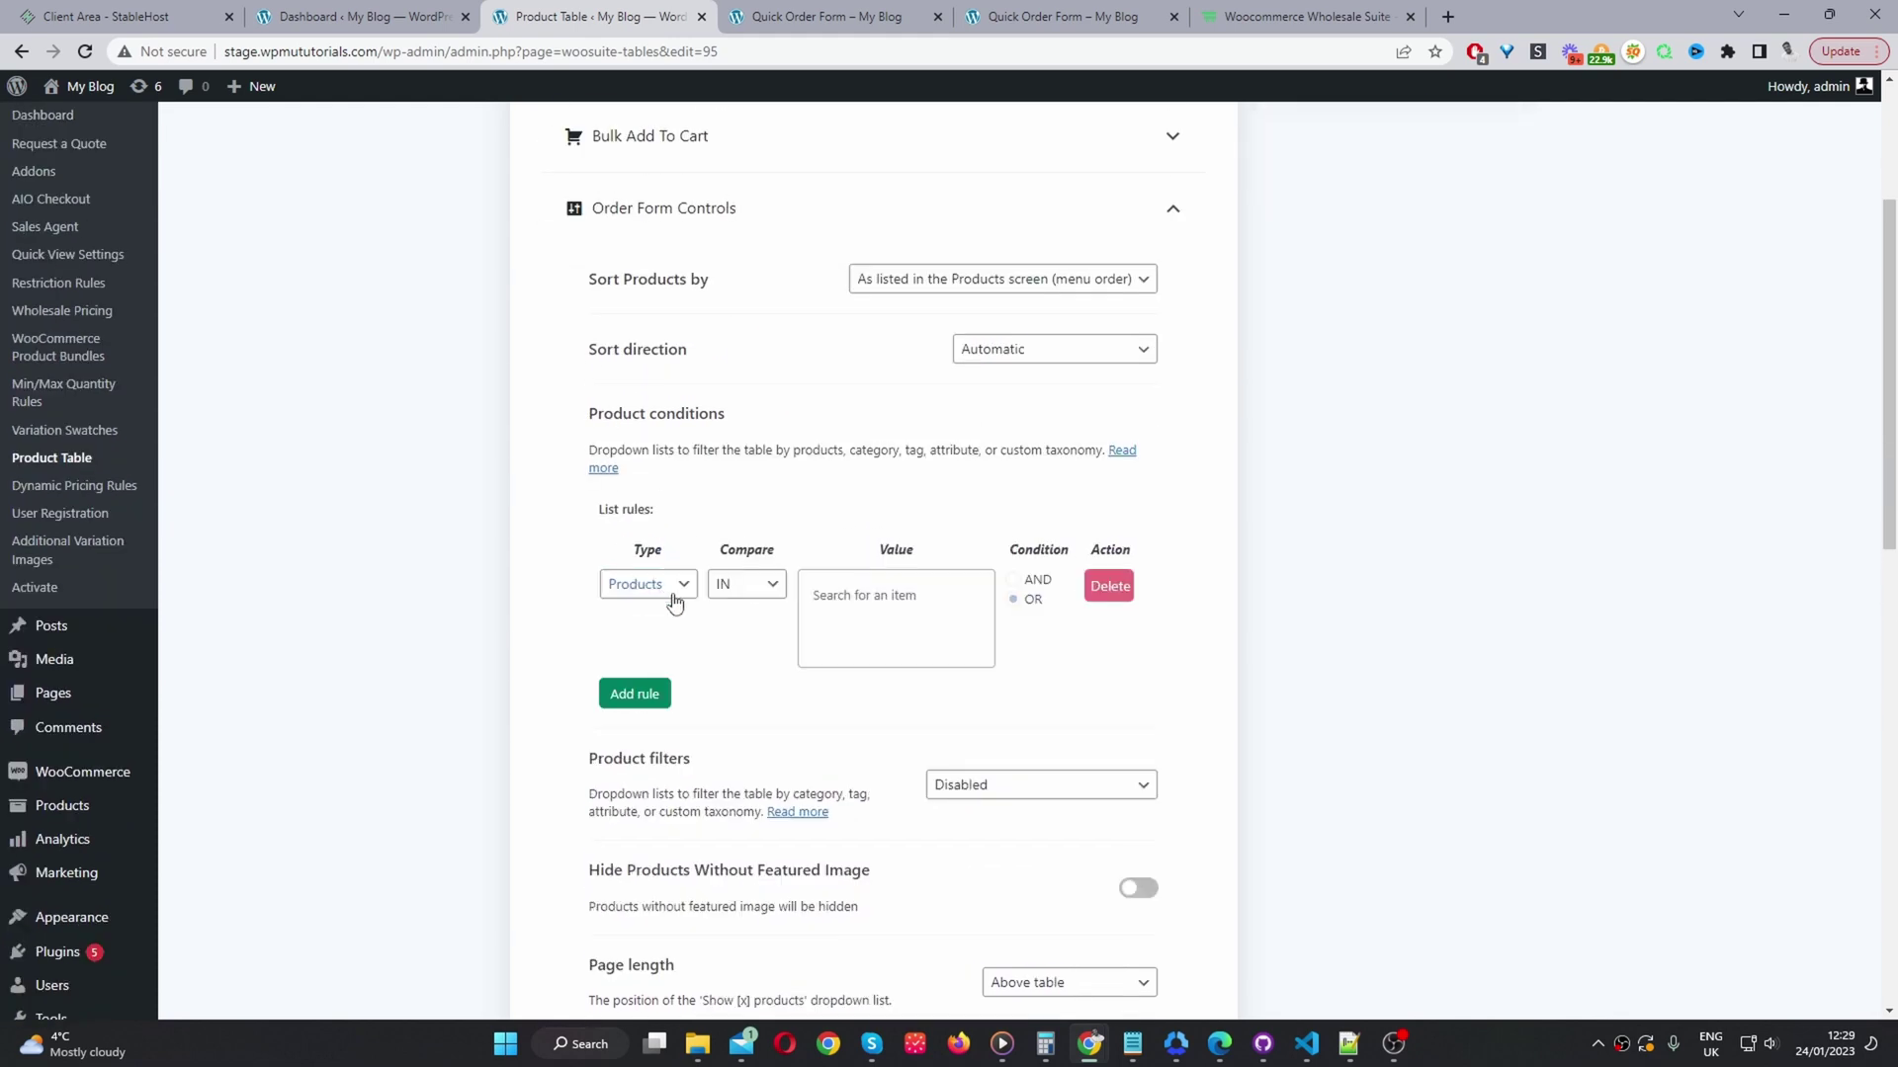
click(668, 589)
click(678, 633)
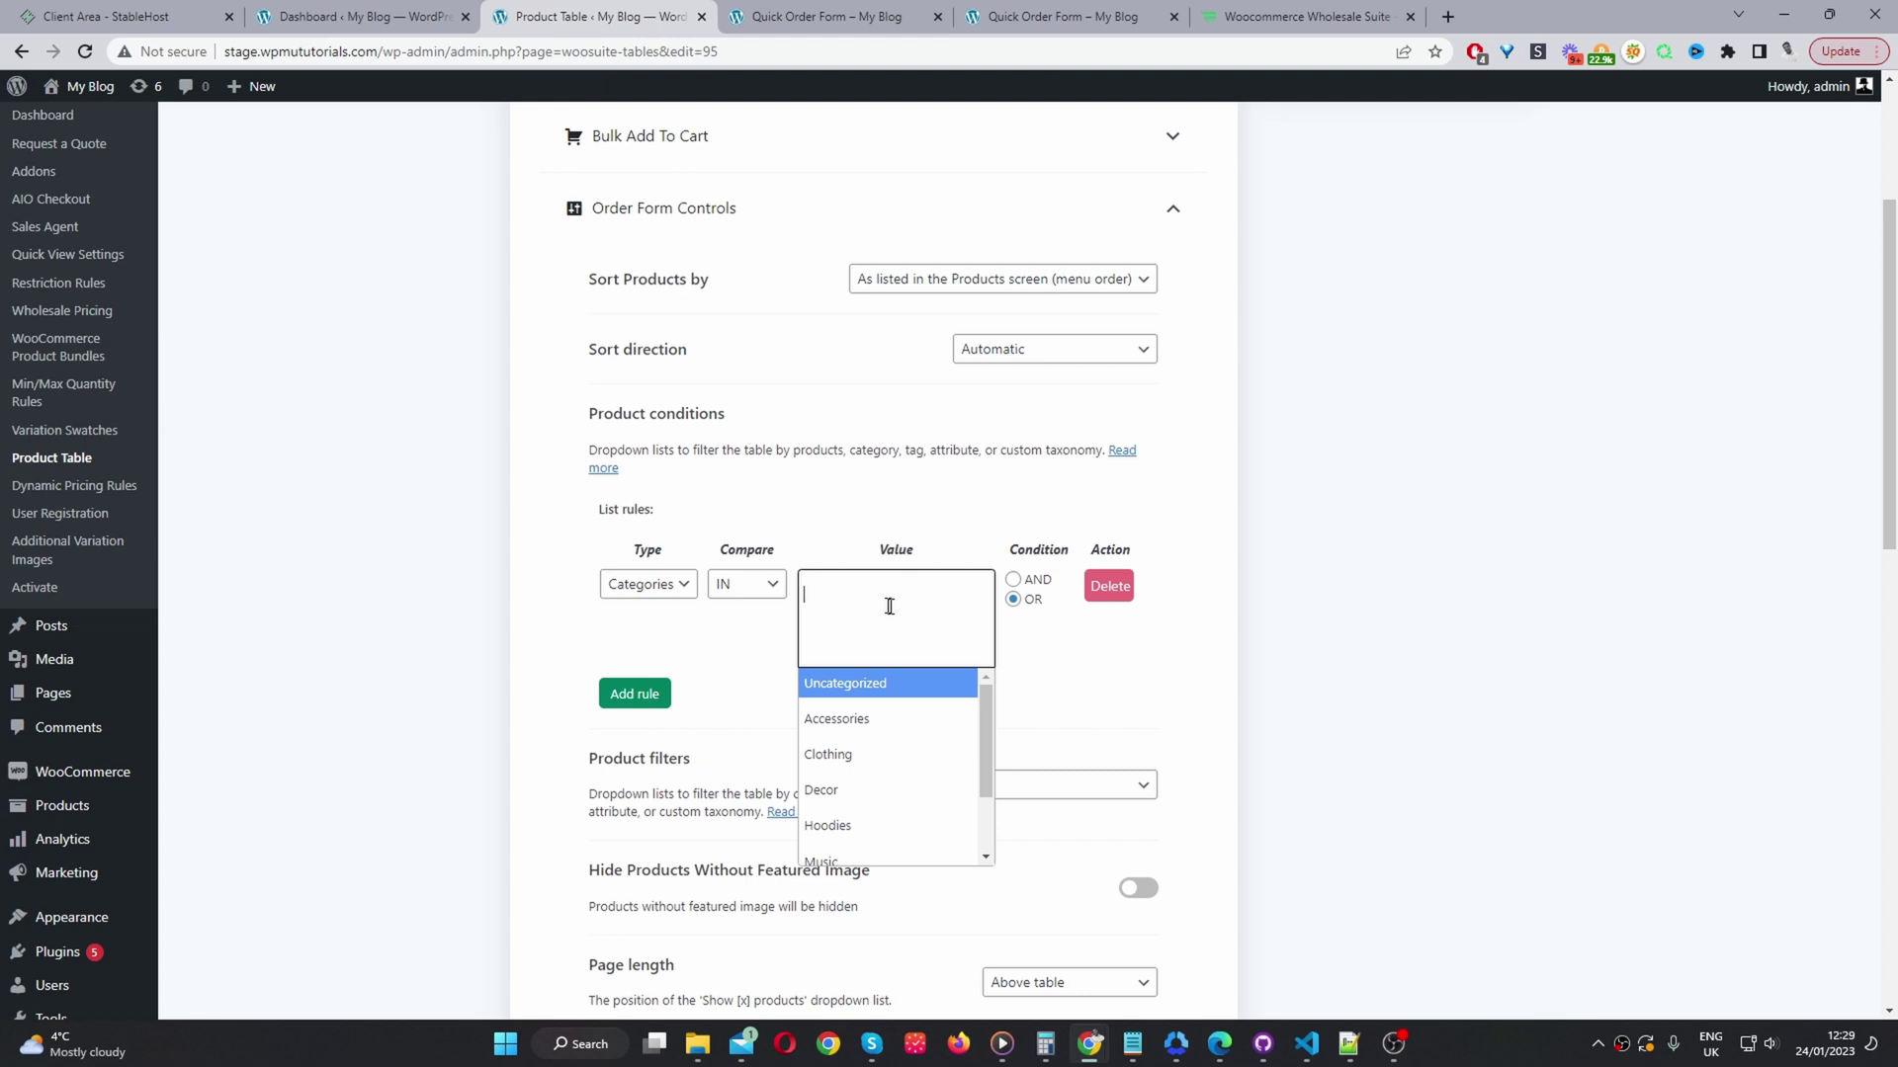
scroll(915, 784, down, 1)
click(1210, 675)
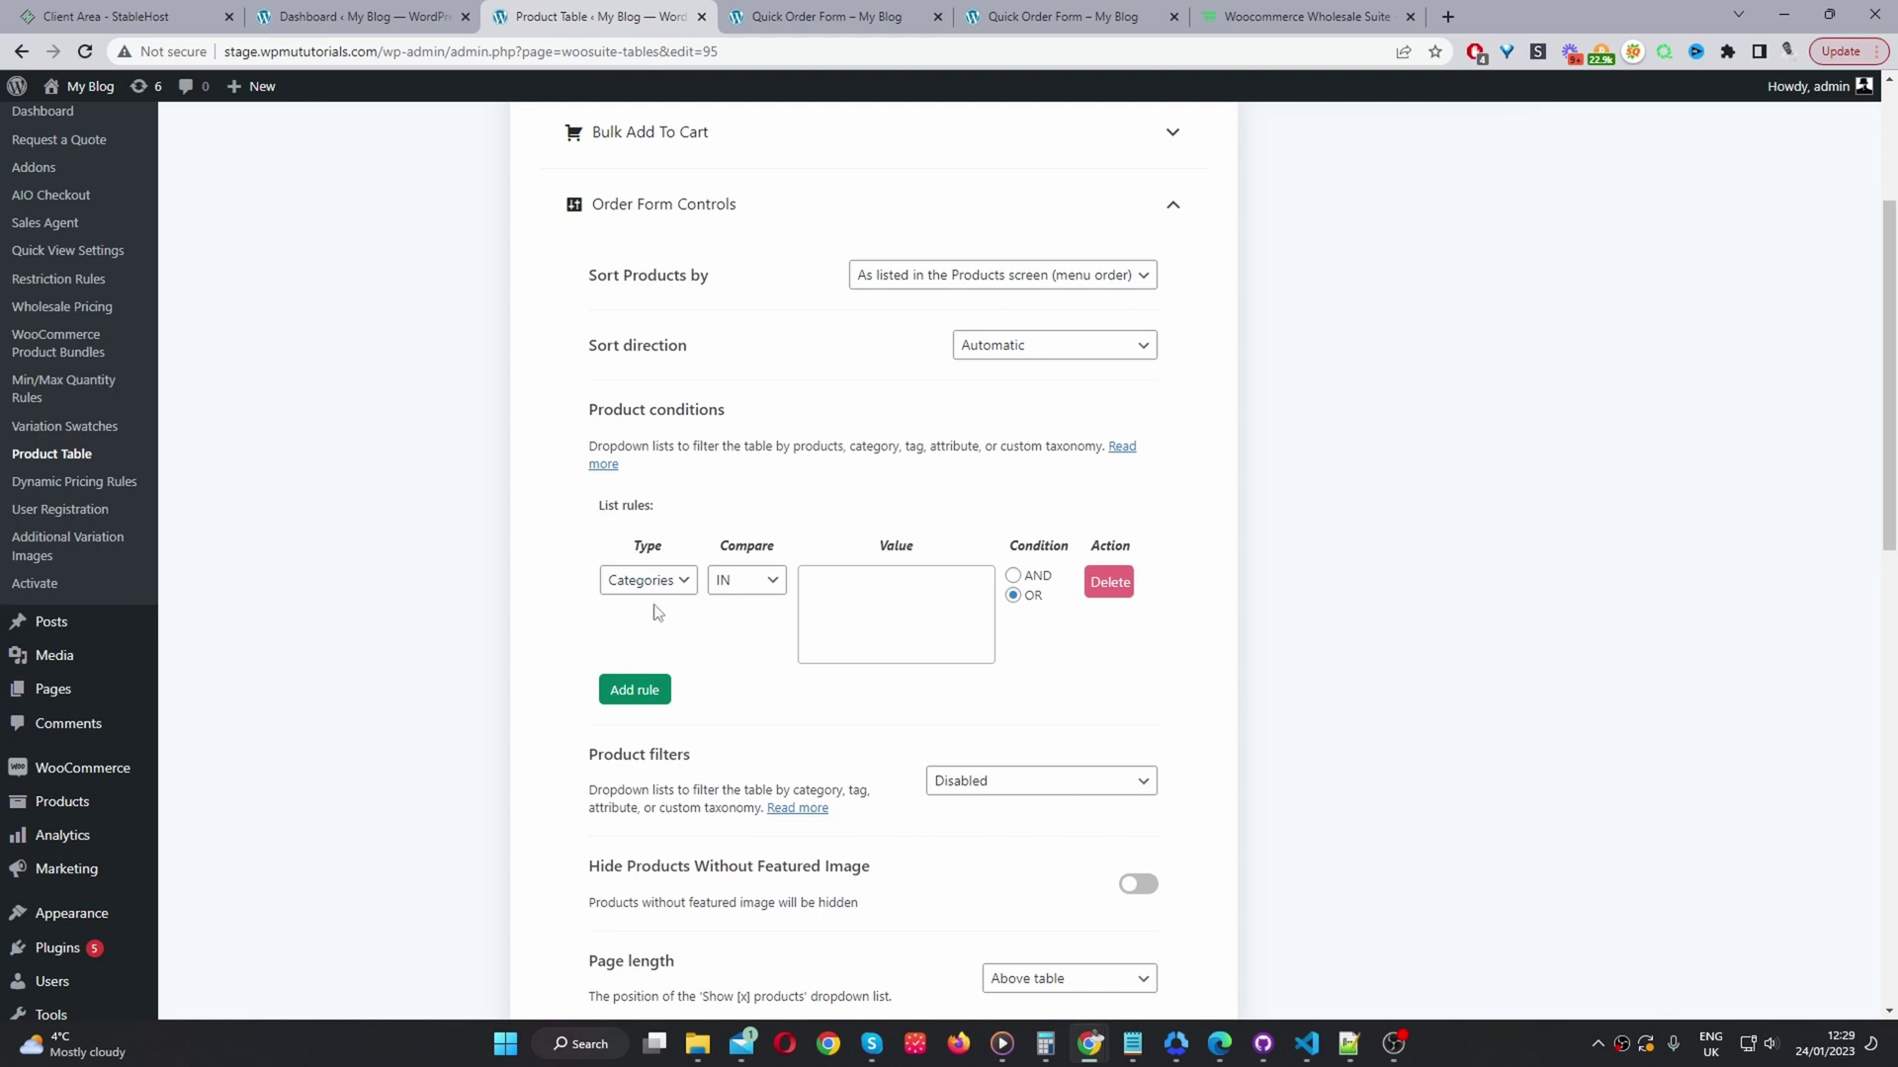
Remove the Categories rule, then add a trial Stock Status 'Out Of Stock' rule and delete it
click(1109, 583)
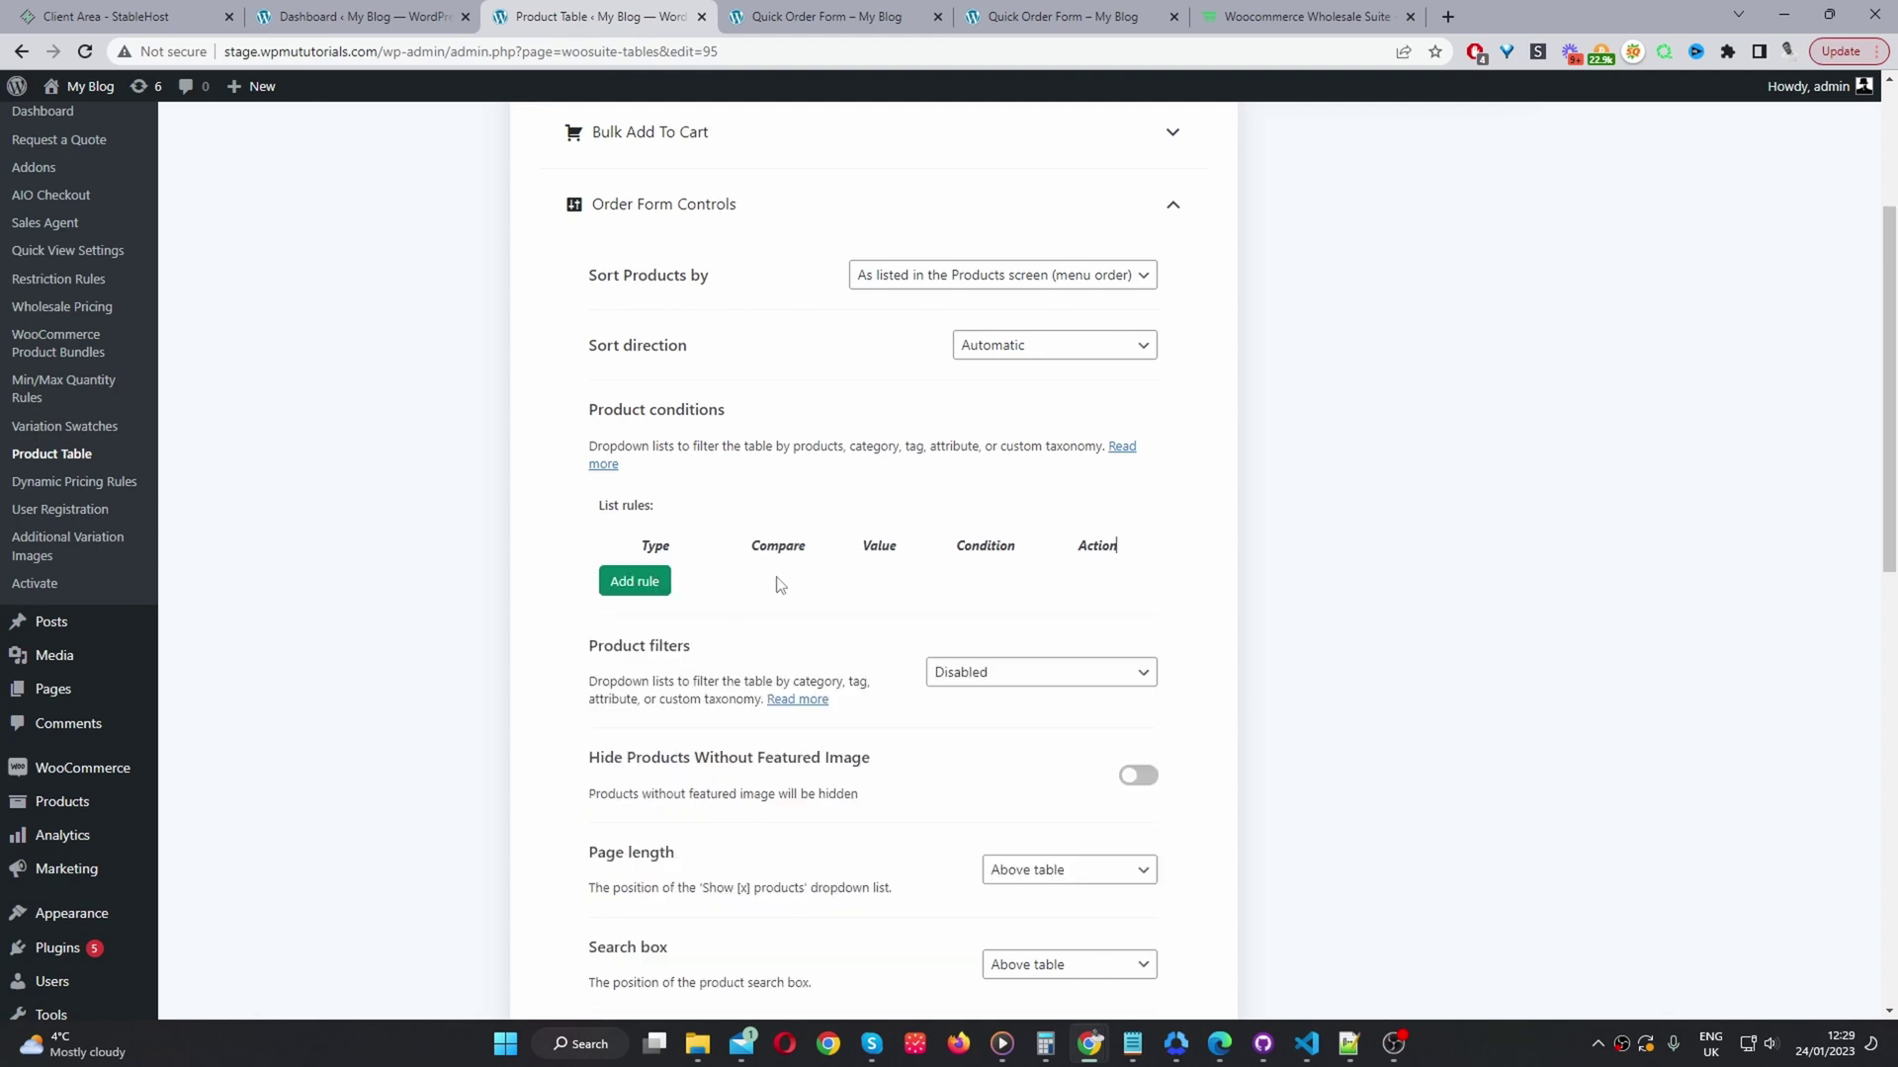
click(635, 581)
click(667, 582)
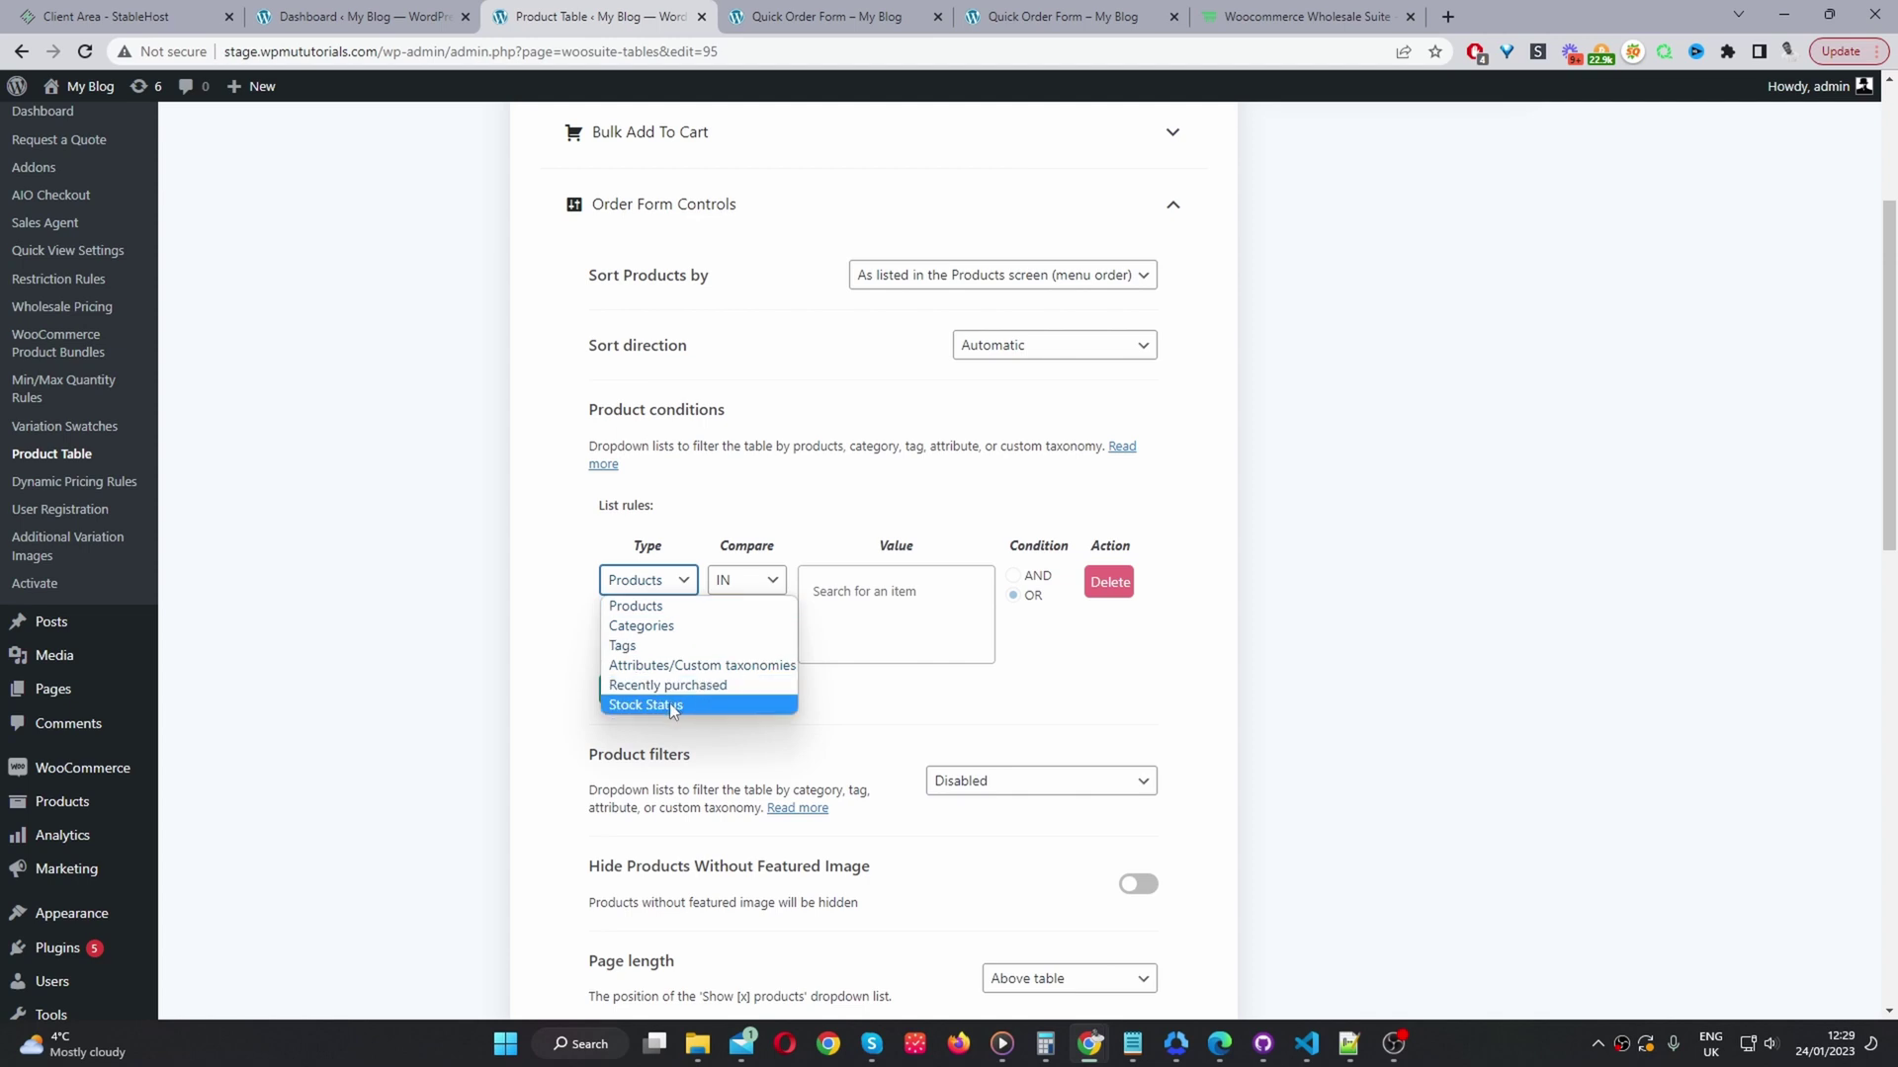
click(668, 704)
click(911, 588)
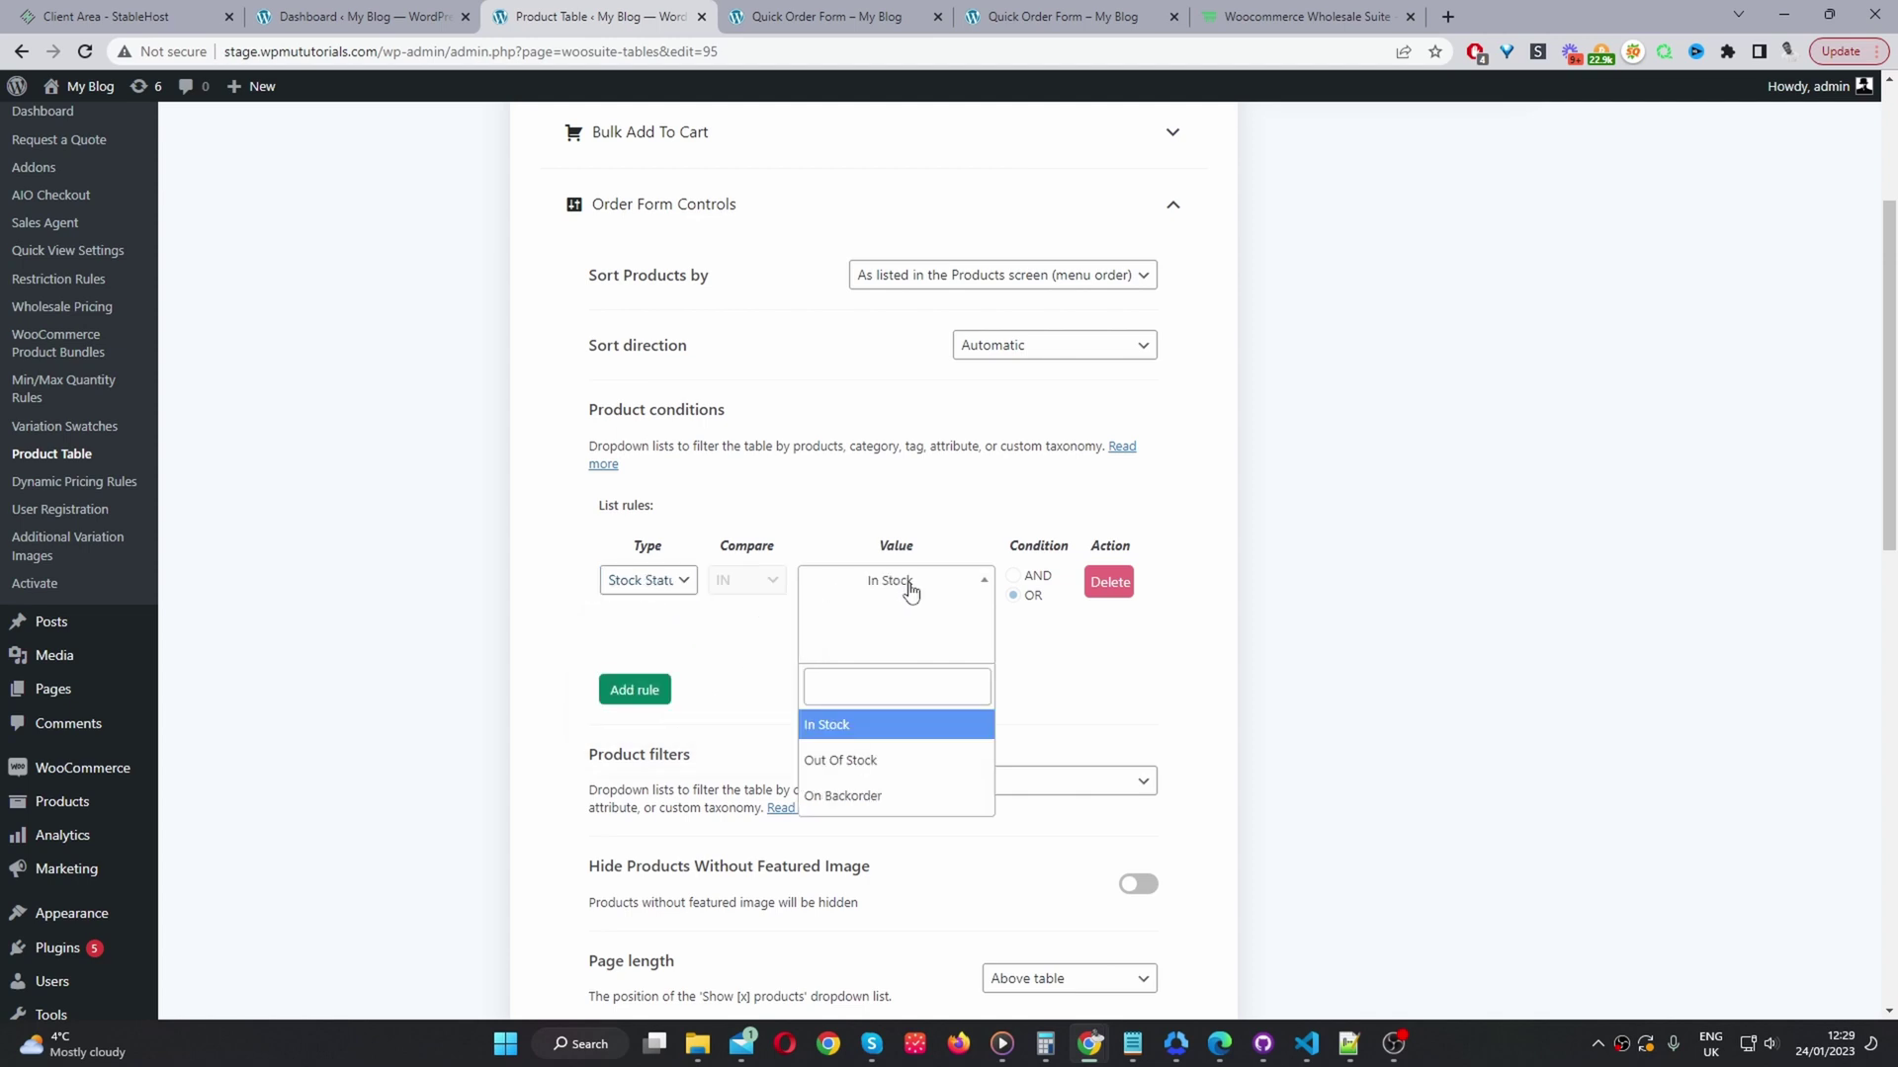
click(876, 764)
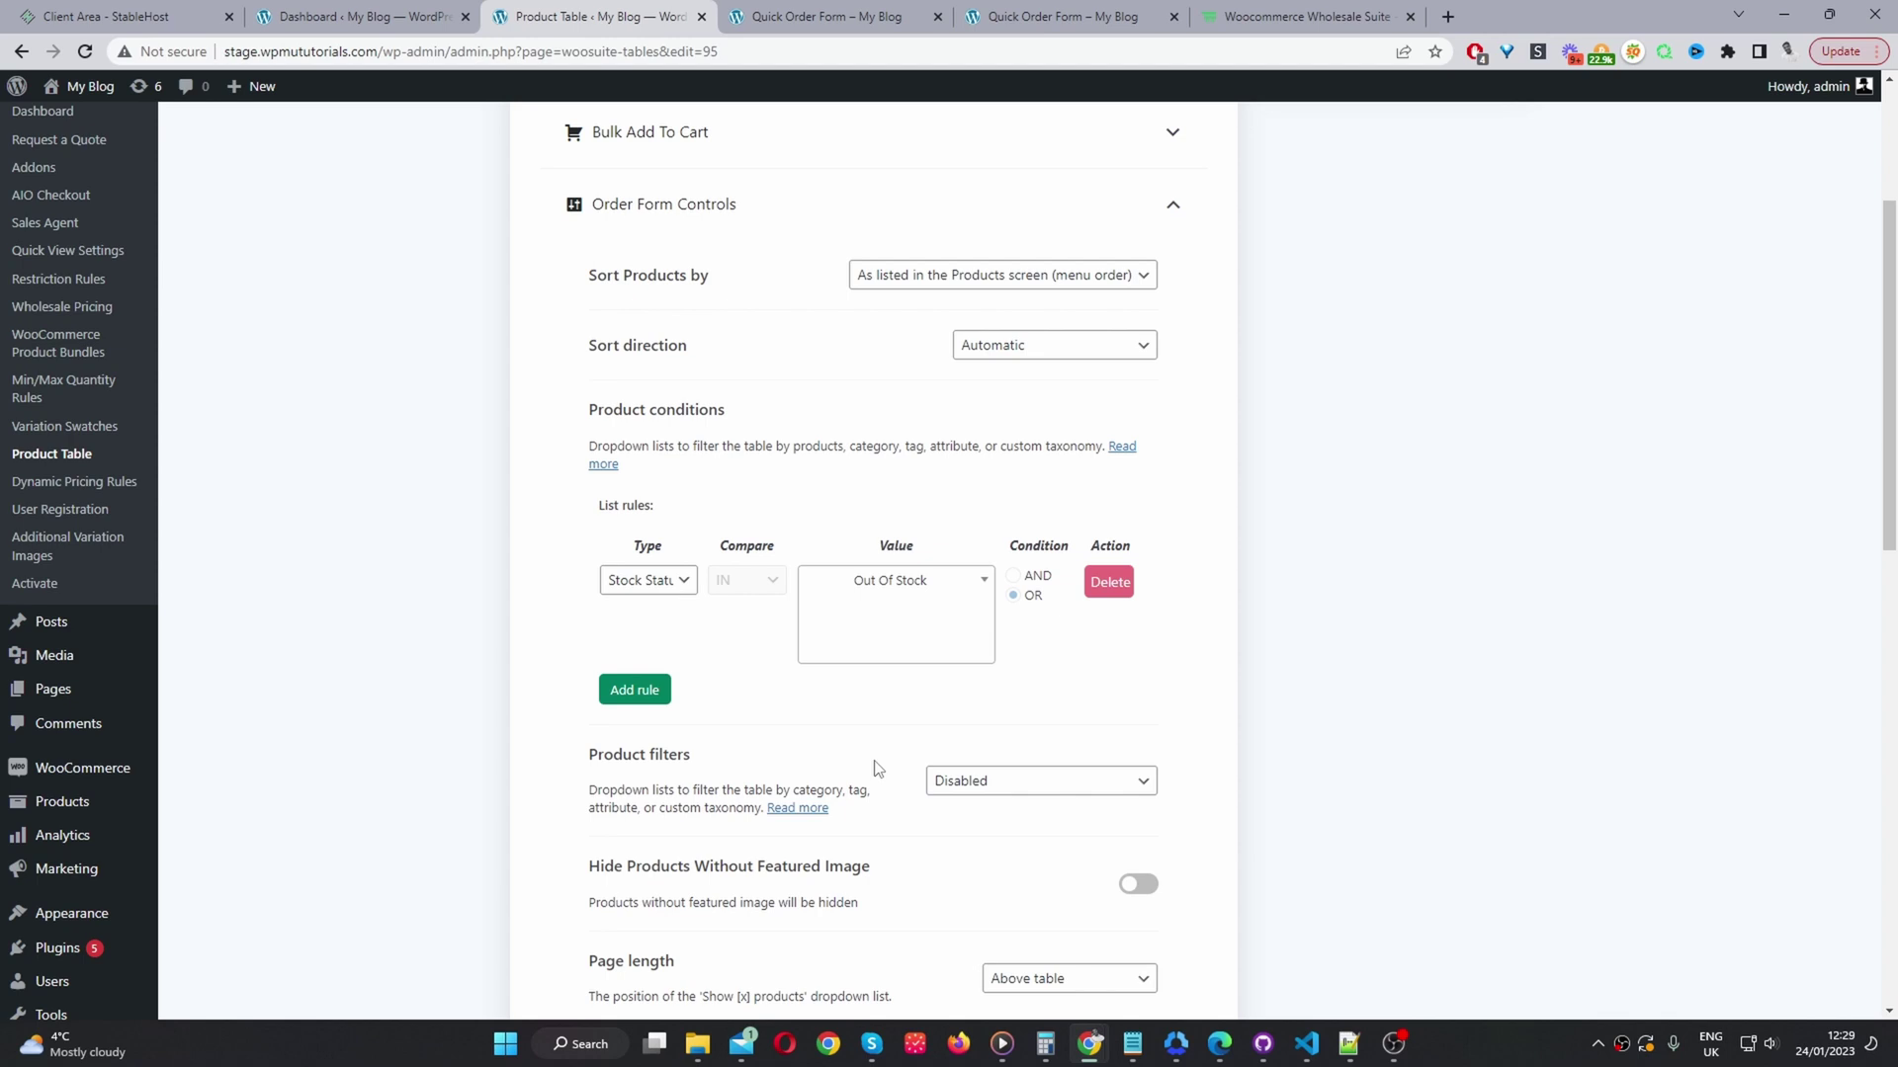
click(1110, 583)
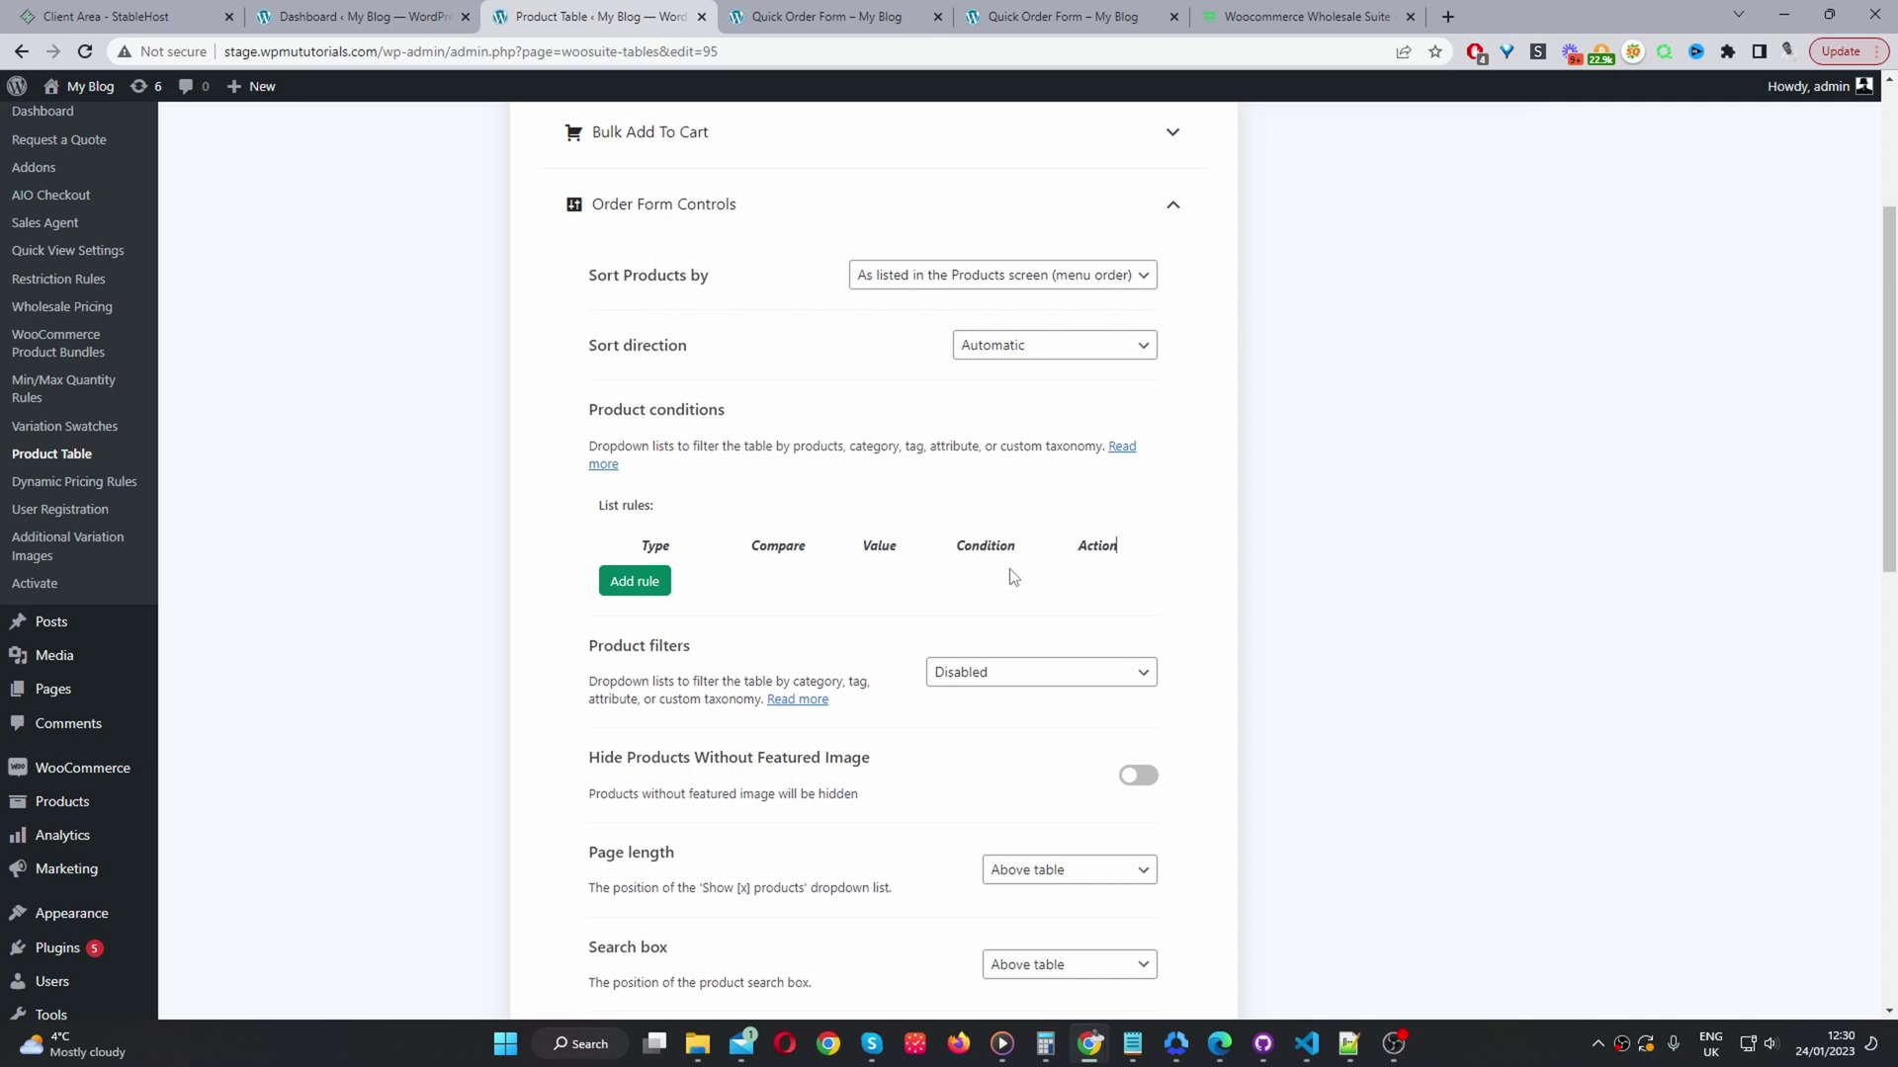
Set the Product filters dropdown to 'Show based on columns in table'
scroll(1051, 610, down, 2)
click(1018, 487)
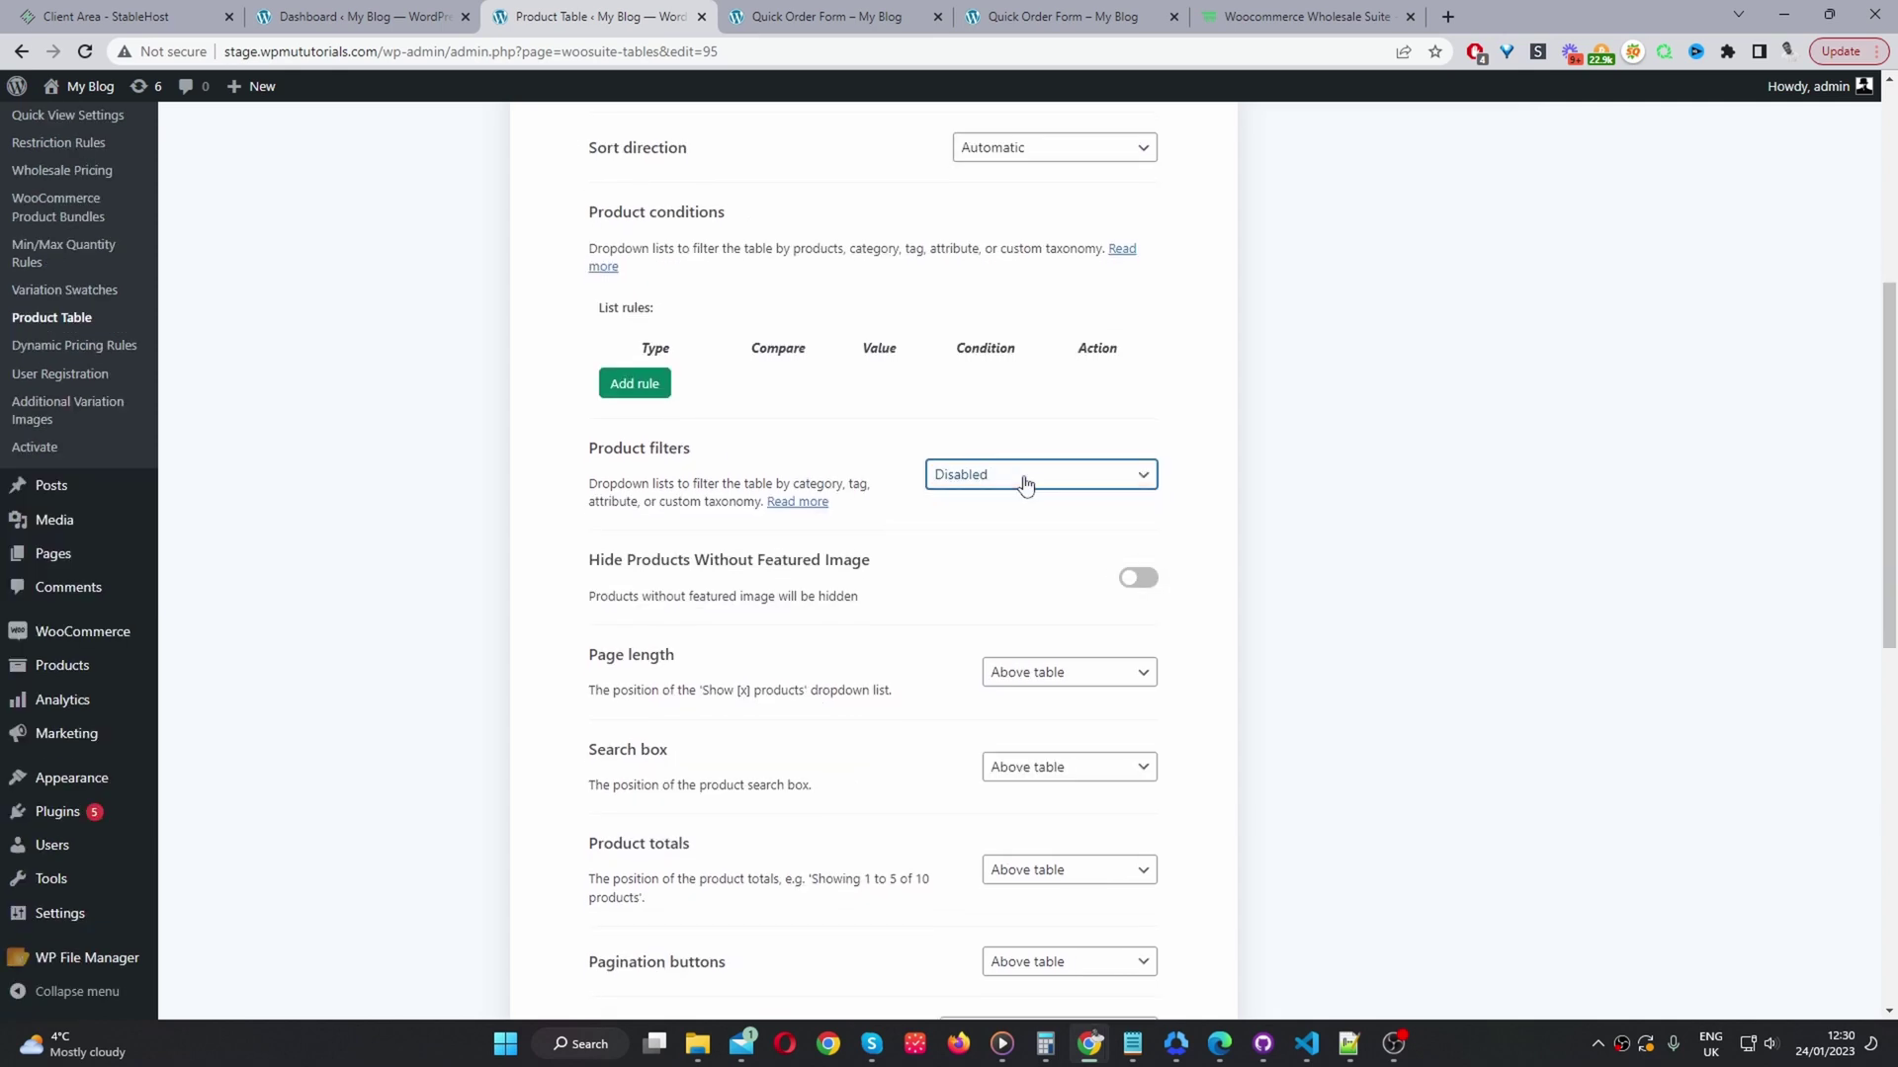
click(1098, 492)
scroll(1013, 494, up, 7)
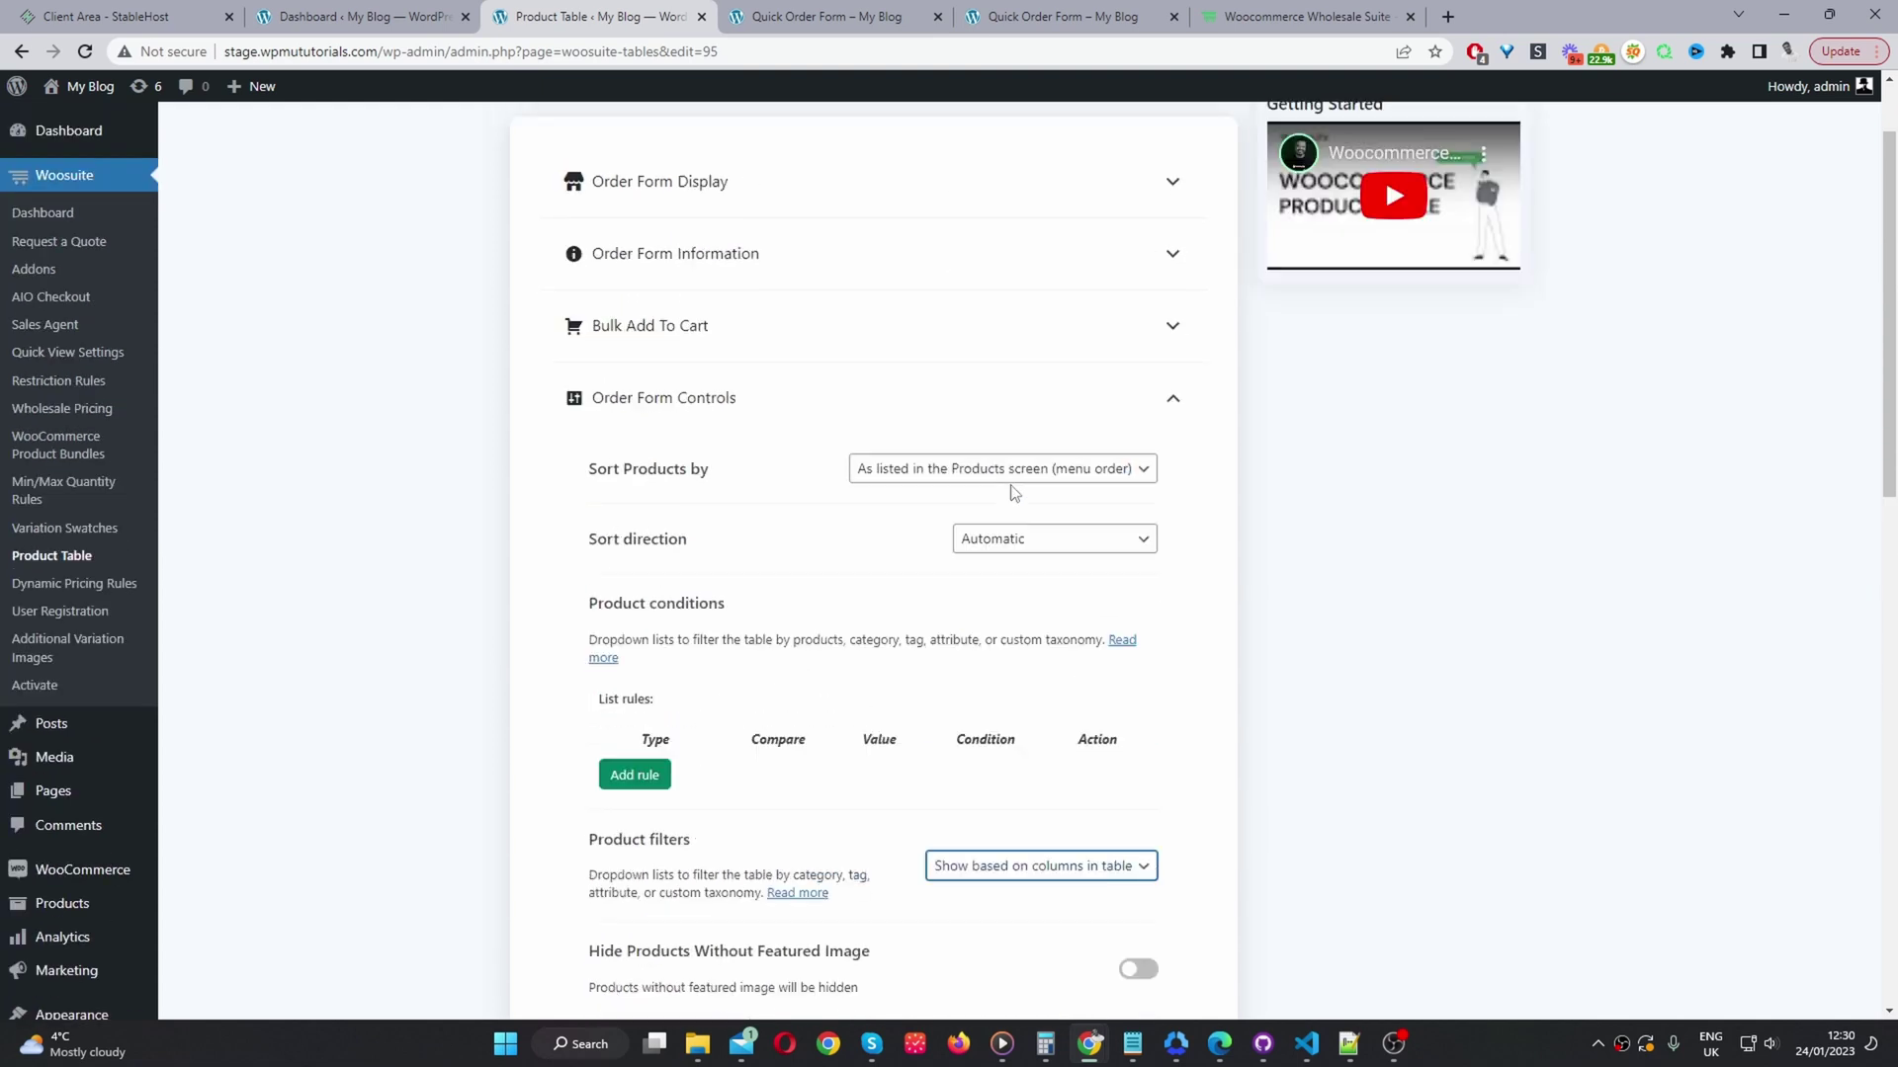
Expand and review Order Form Information, then reopen the Order Form Controls settings
click(758, 385)
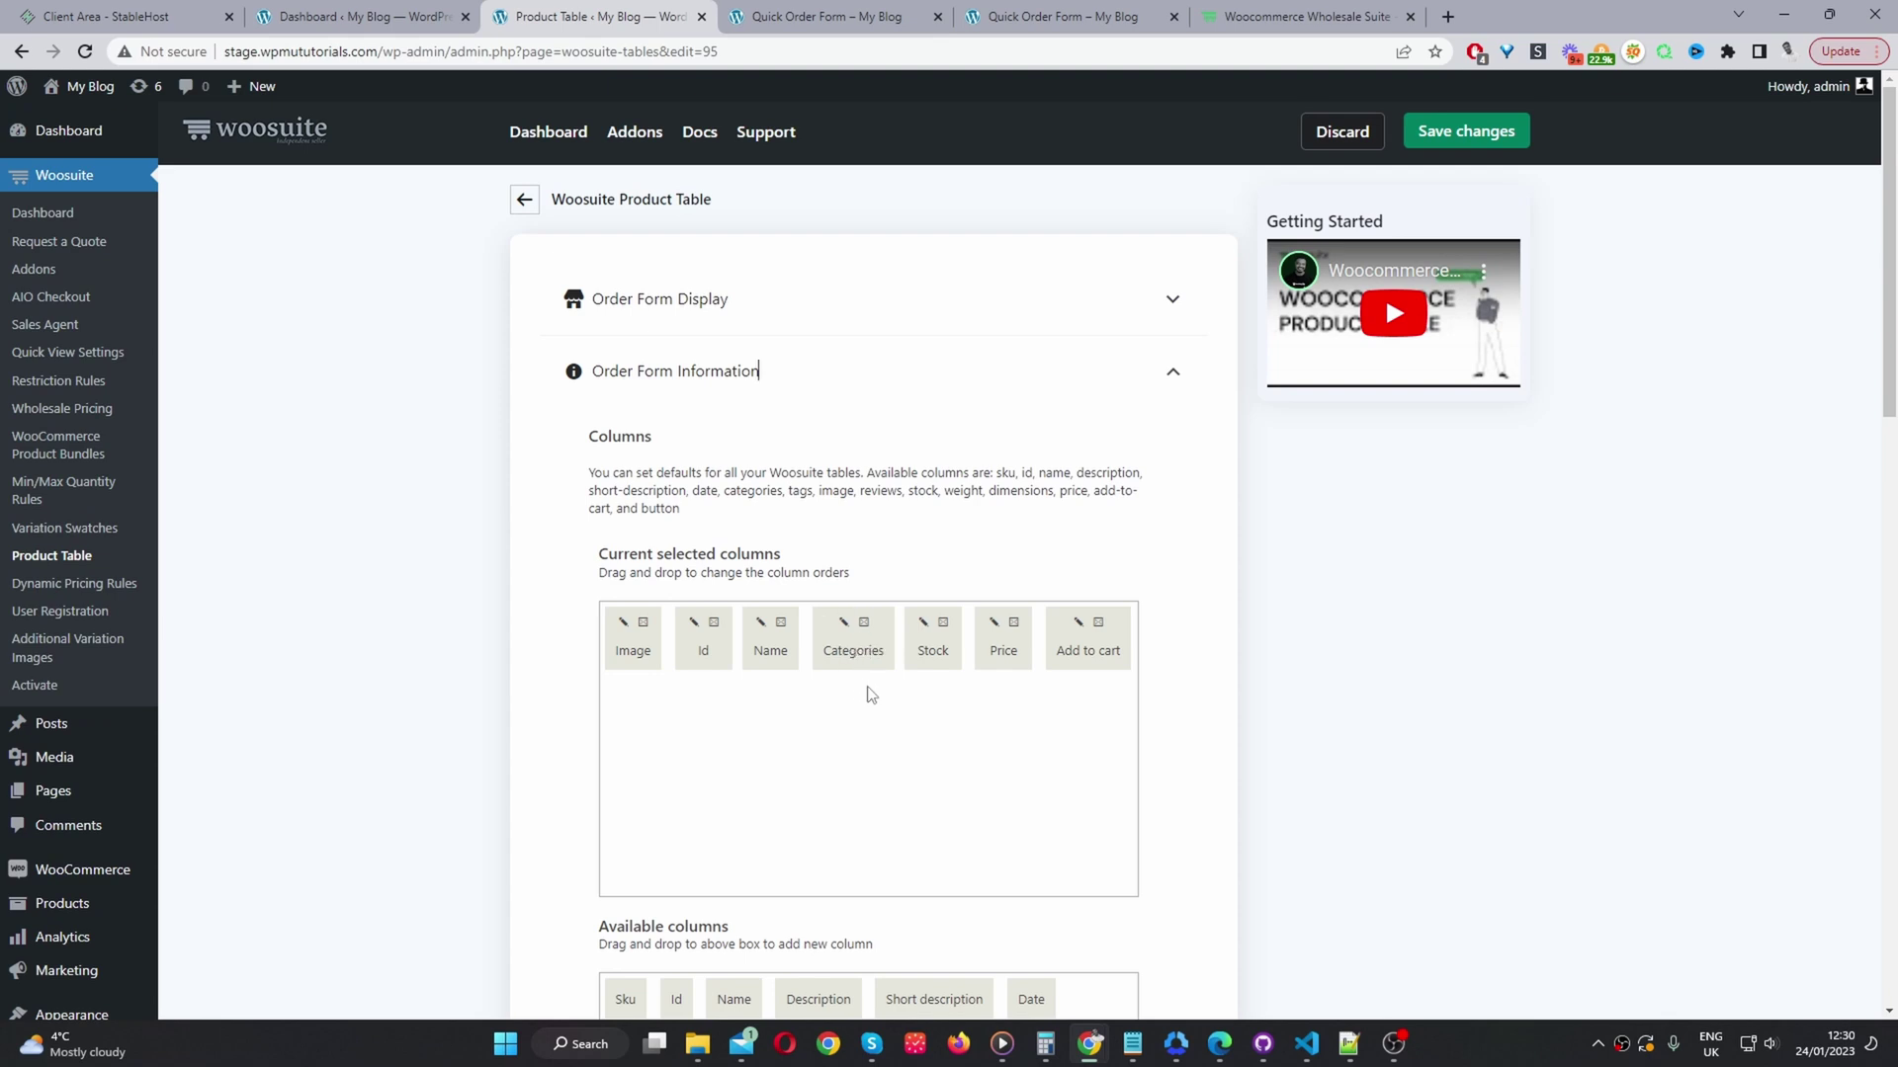
scroll(989, 703, down, 10)
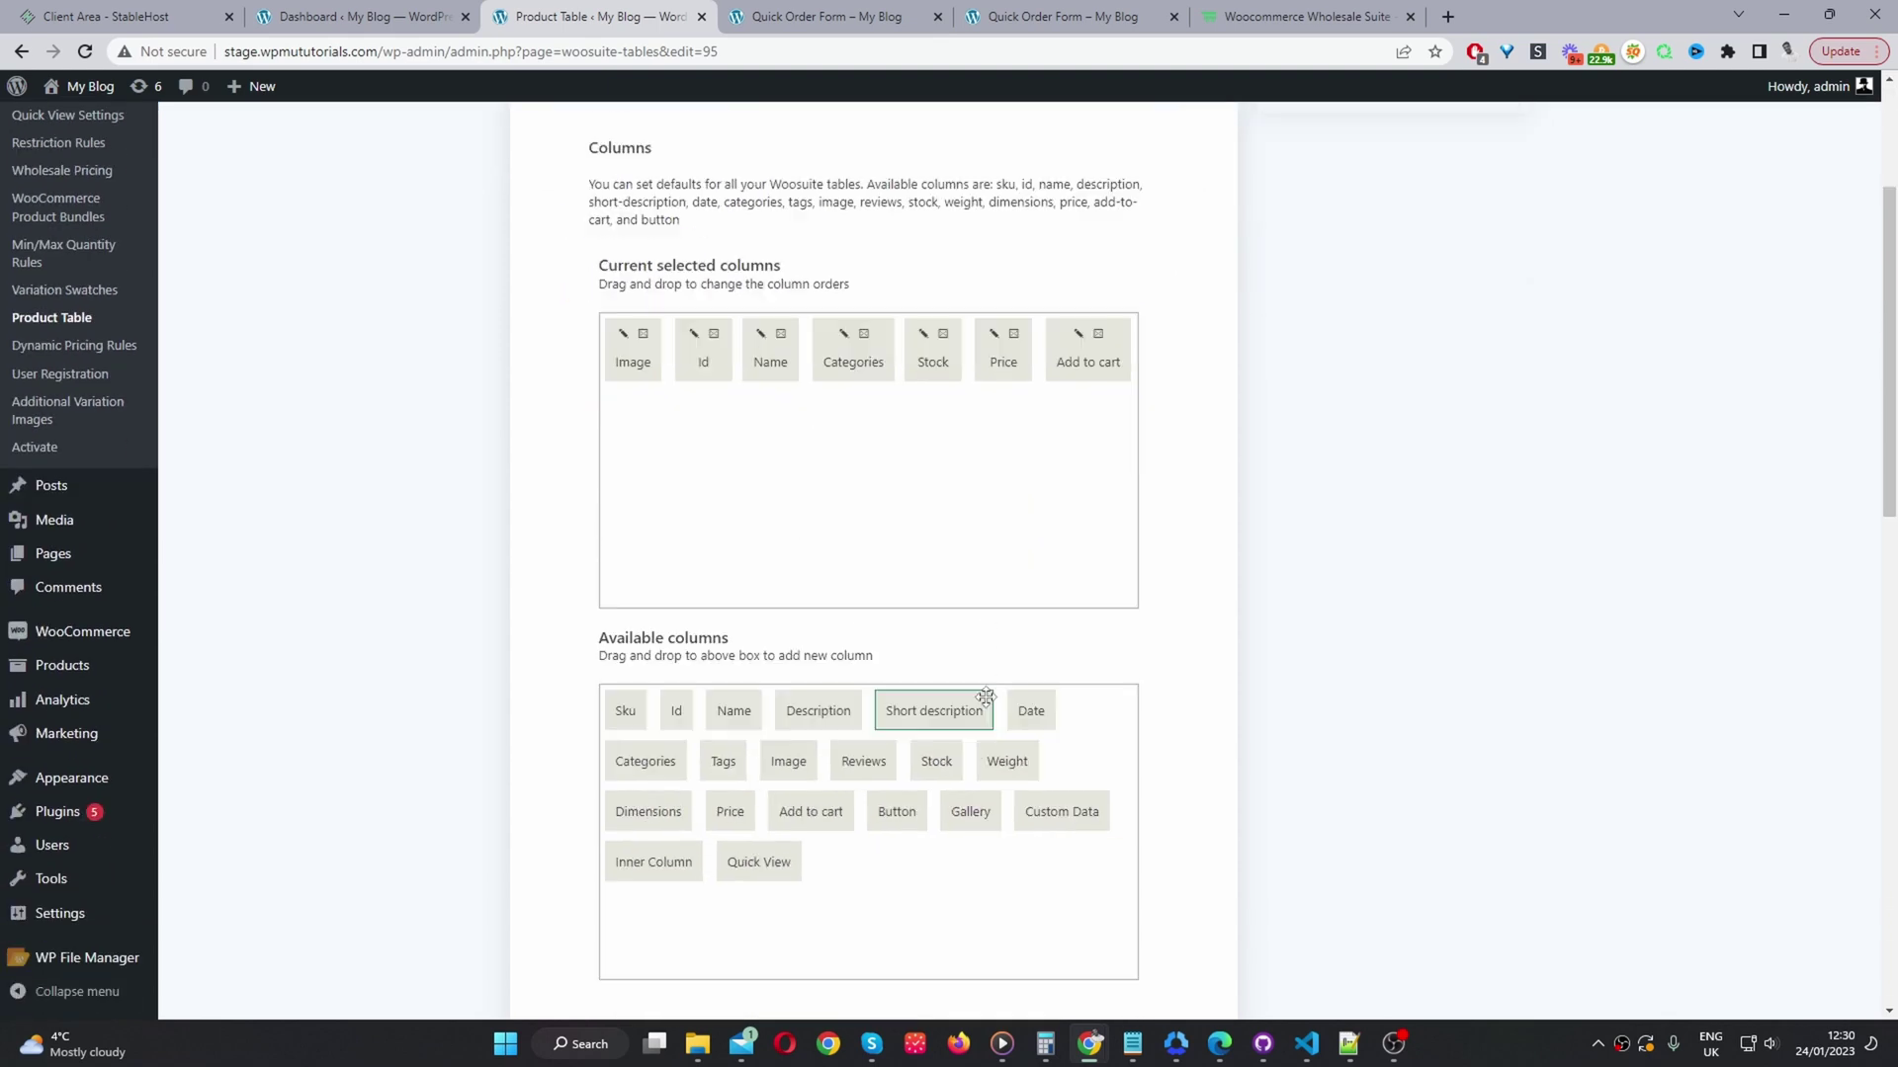
scroll(1056, 450, down, 3)
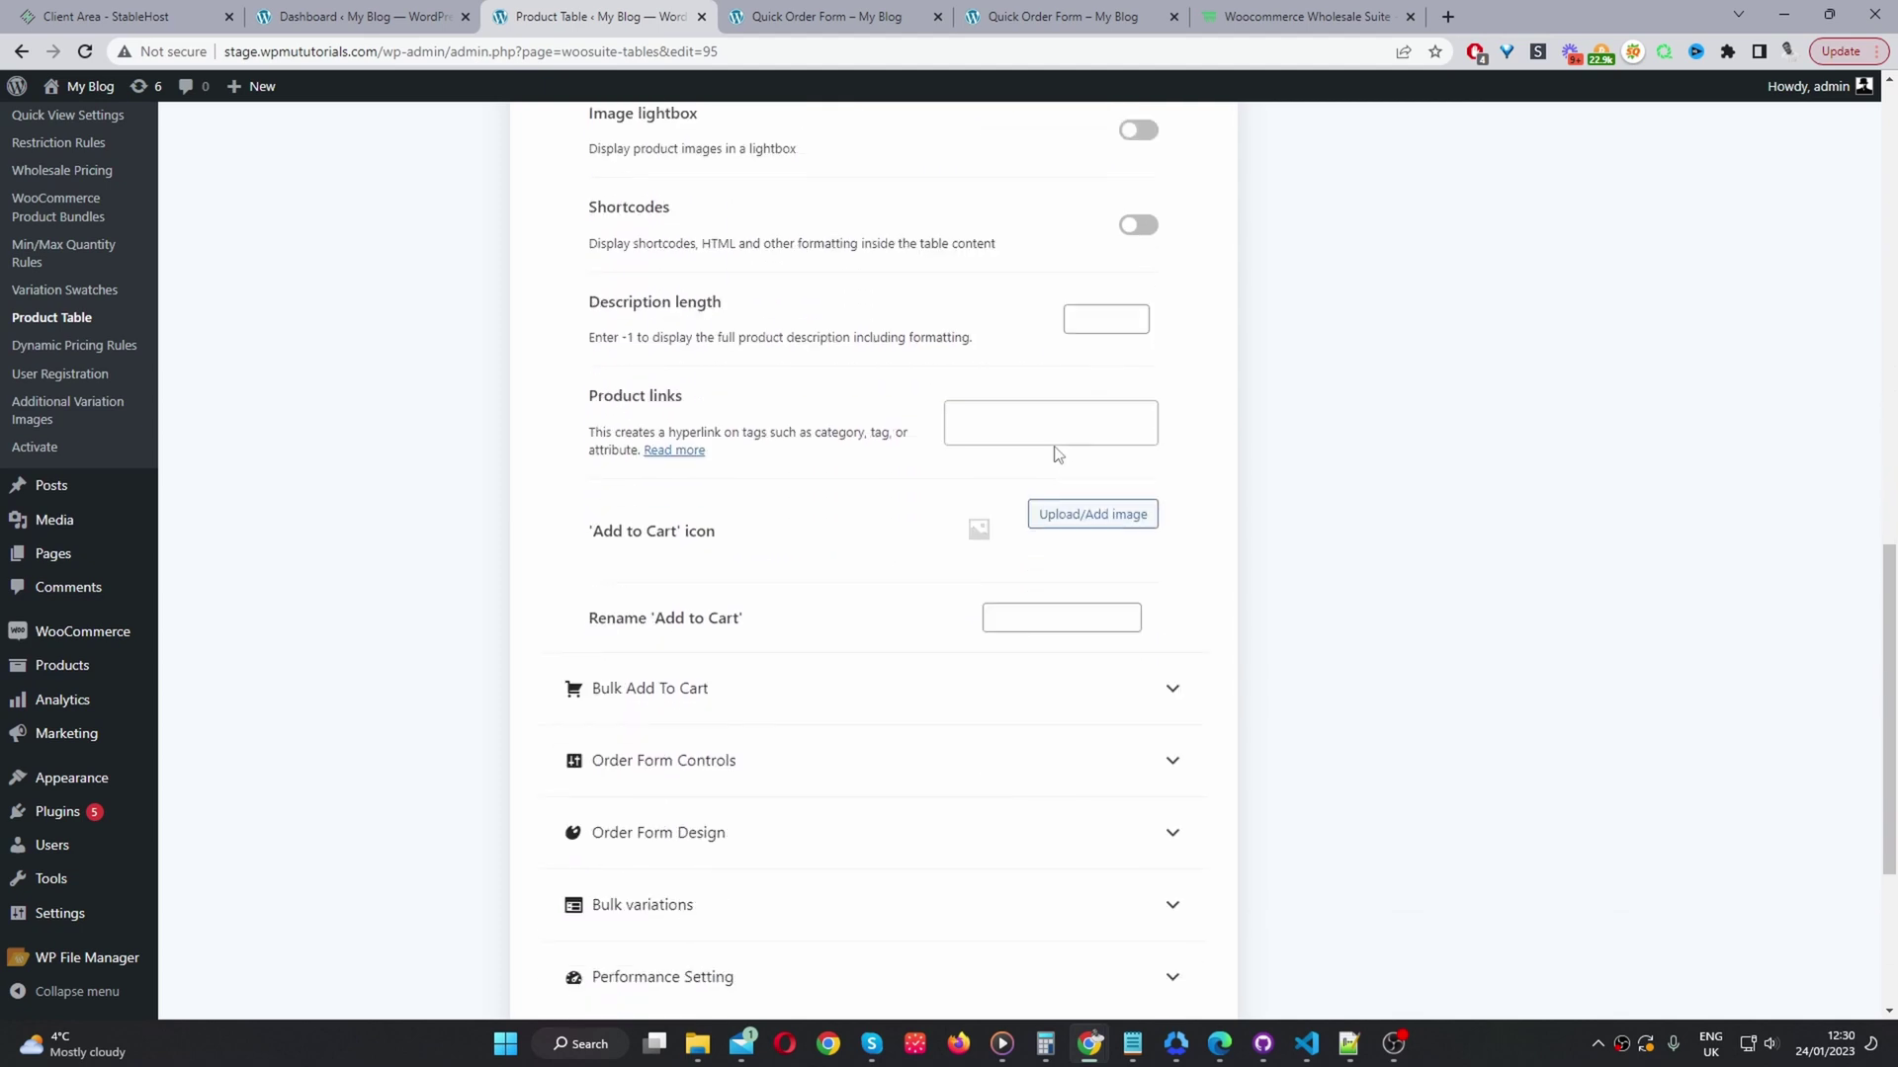
click(767, 627)
scroll(942, 693, down, 5)
scroll(942, 693, up, 6)
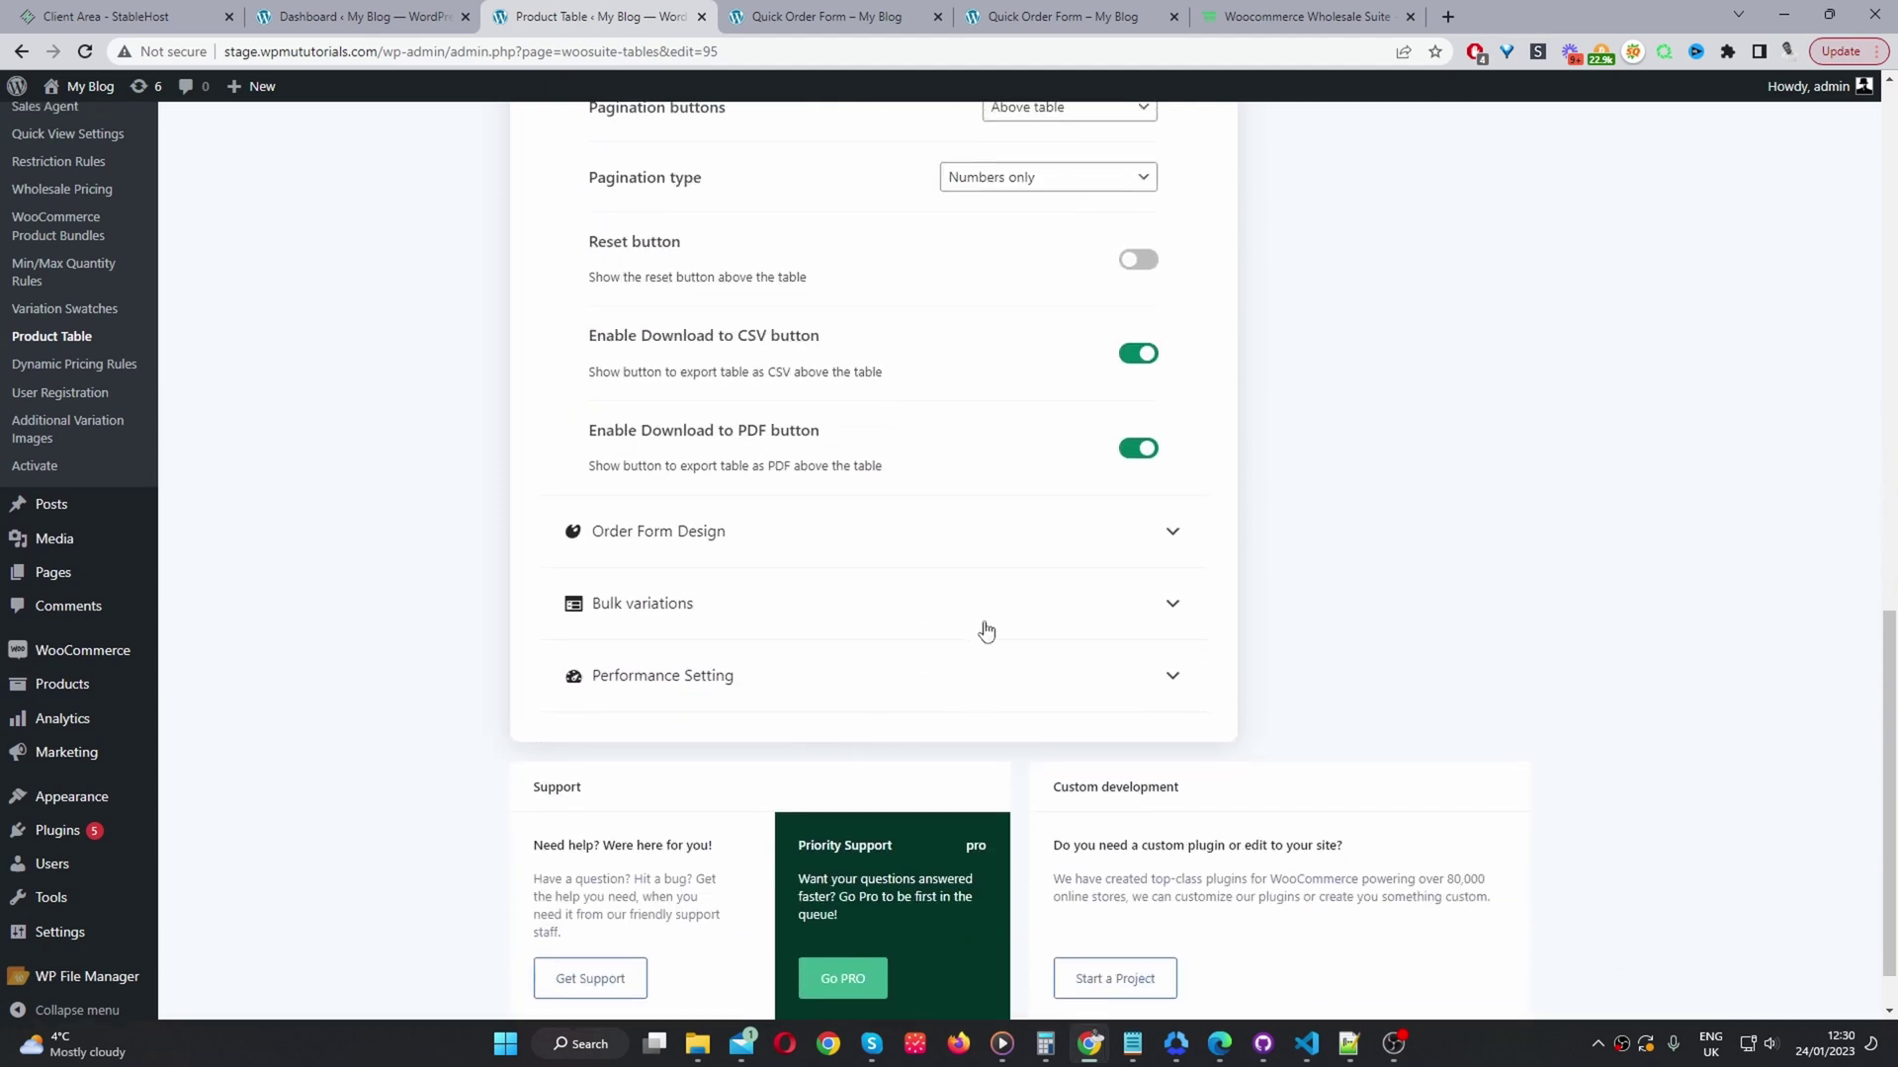
scroll(955, 561, up, 3)
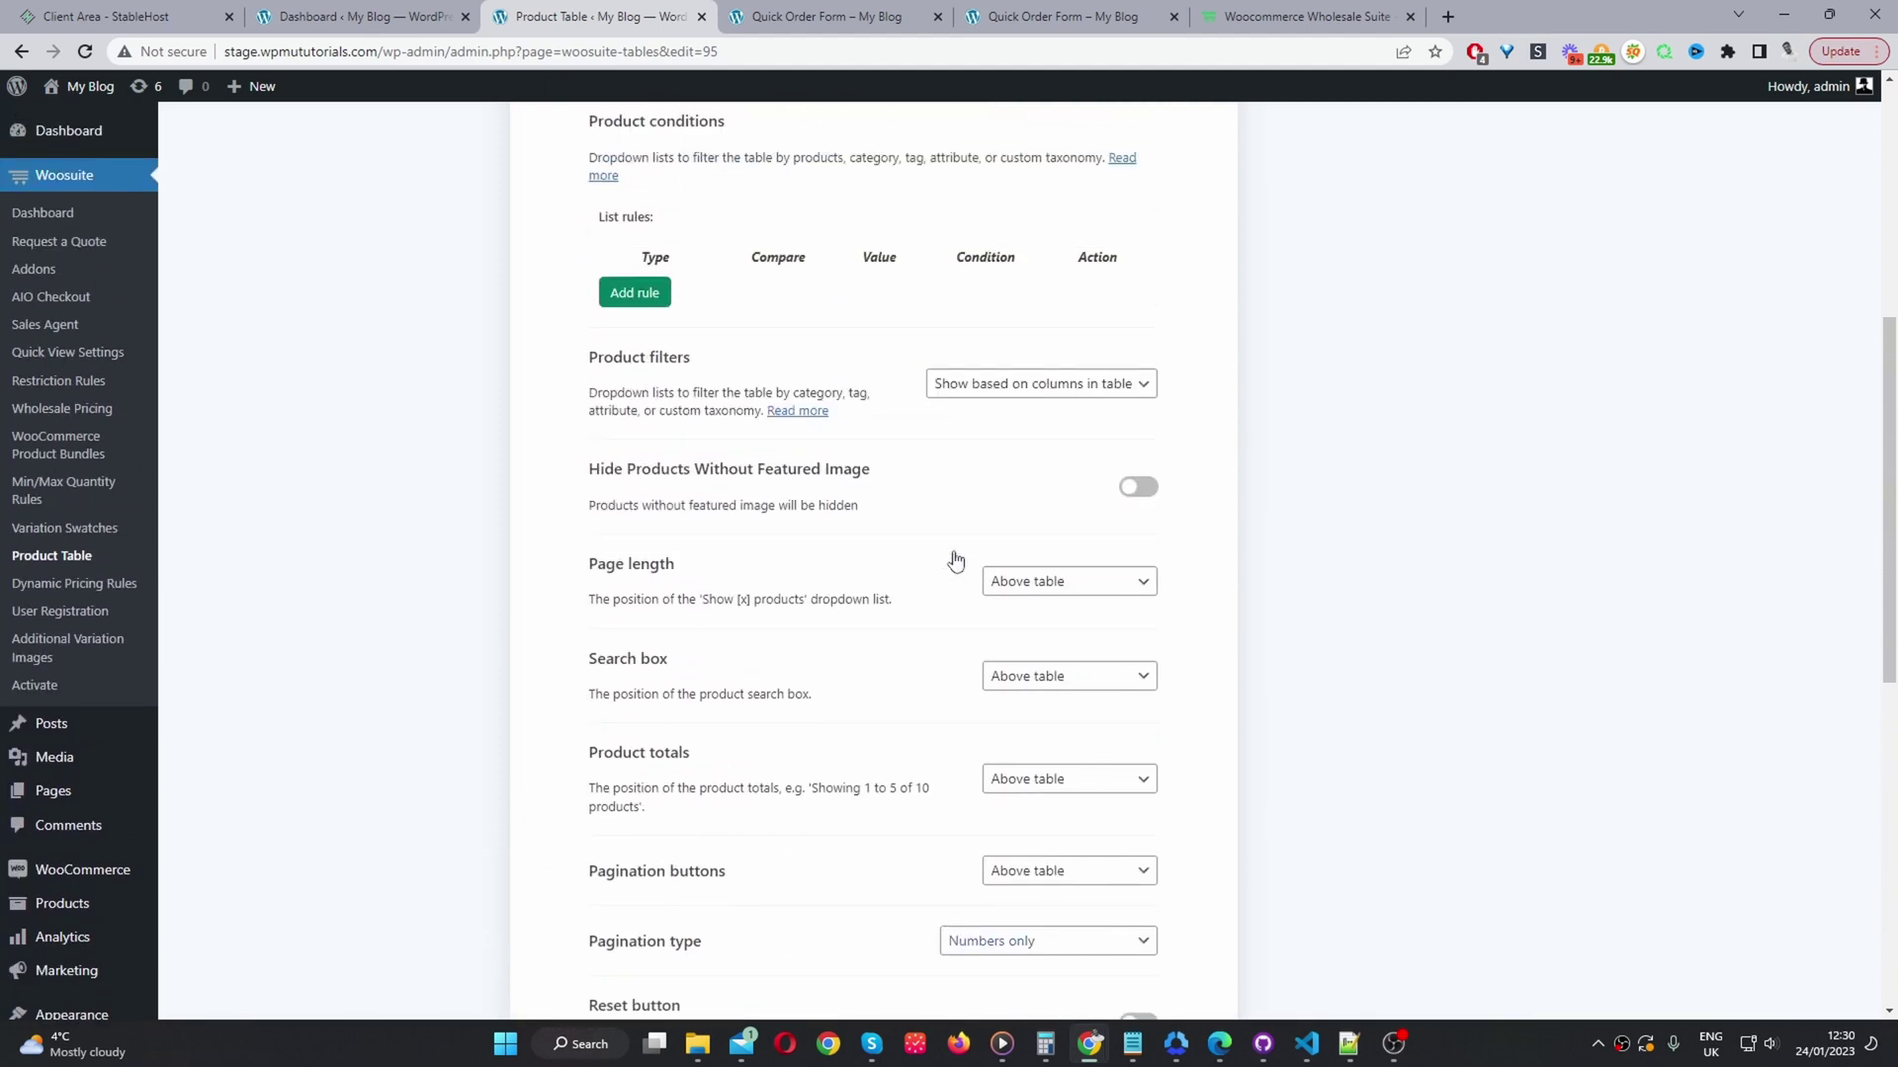
scroll(1073, 548, up, 3)
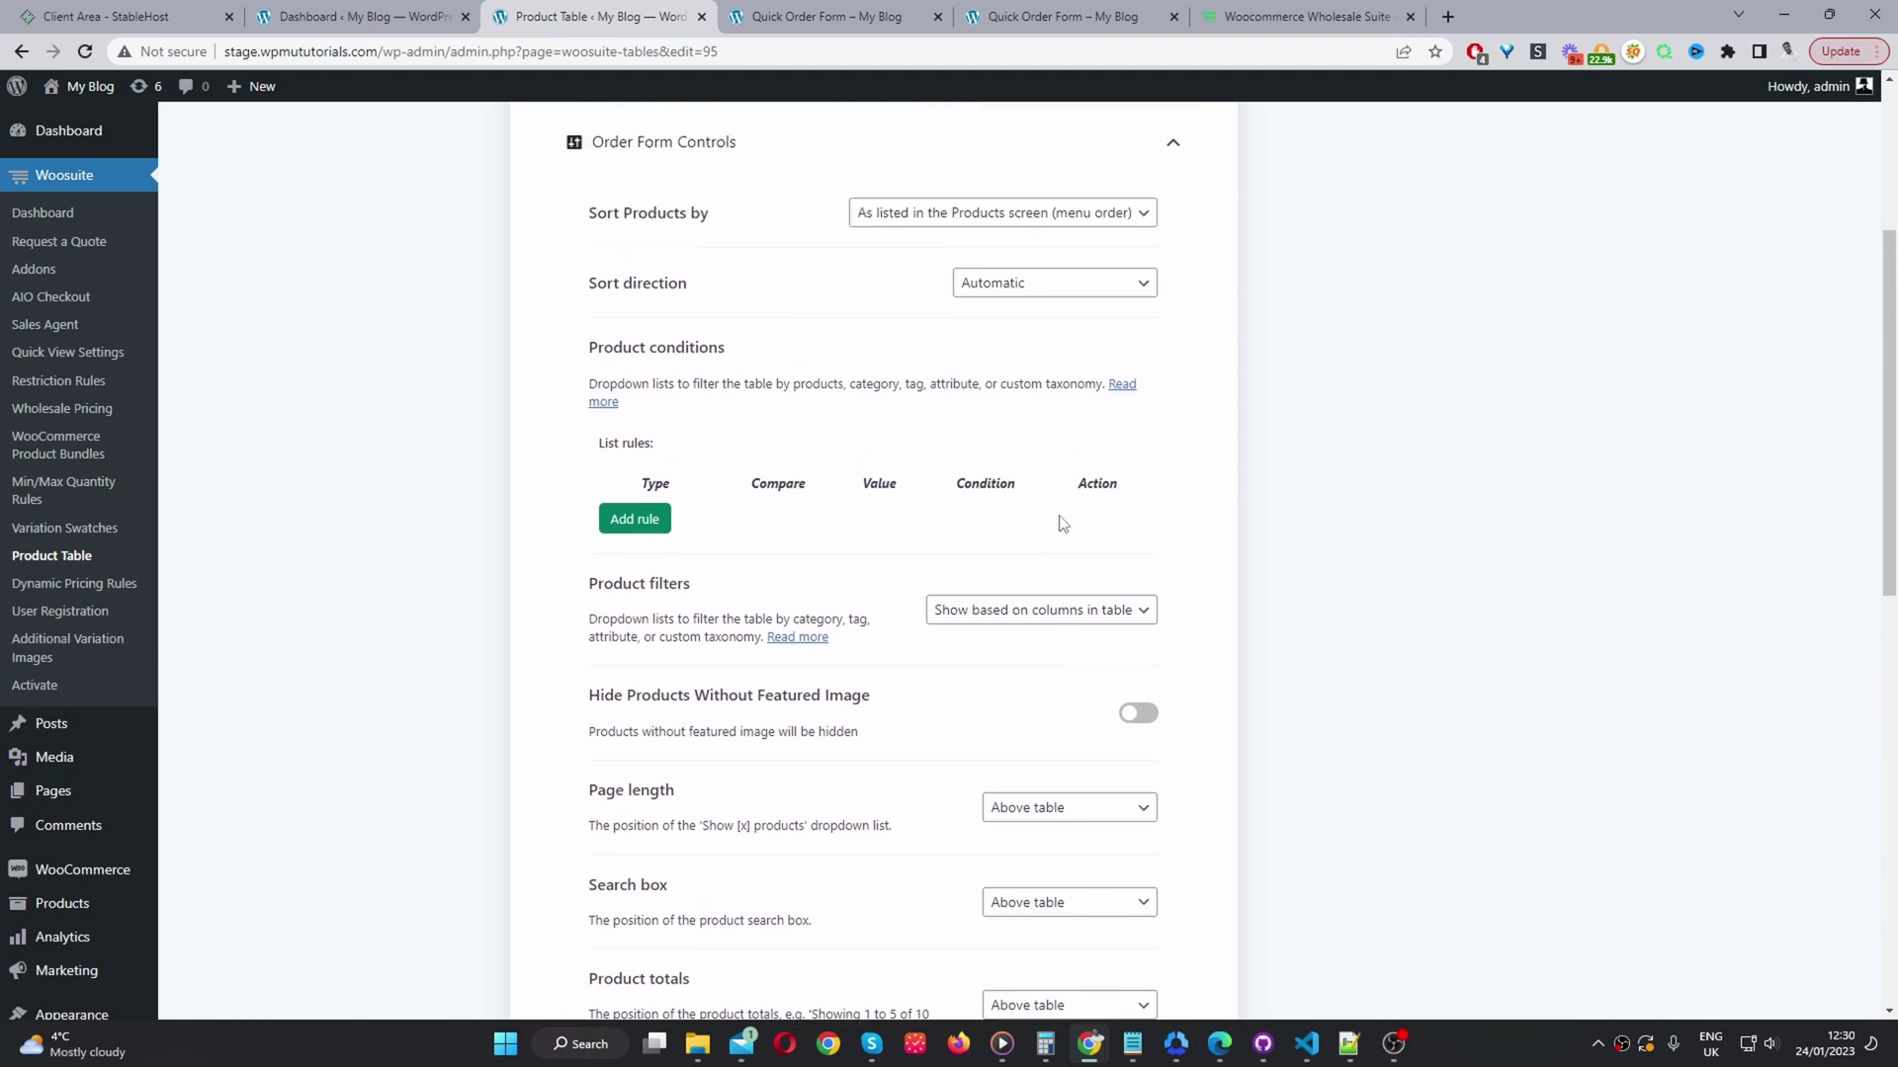
Switch Product filters to Custom and fill the custom filters with categories,tags,attributes,sale
click(1073, 785)
click(1010, 839)
scroll(1010, 841, down, 2)
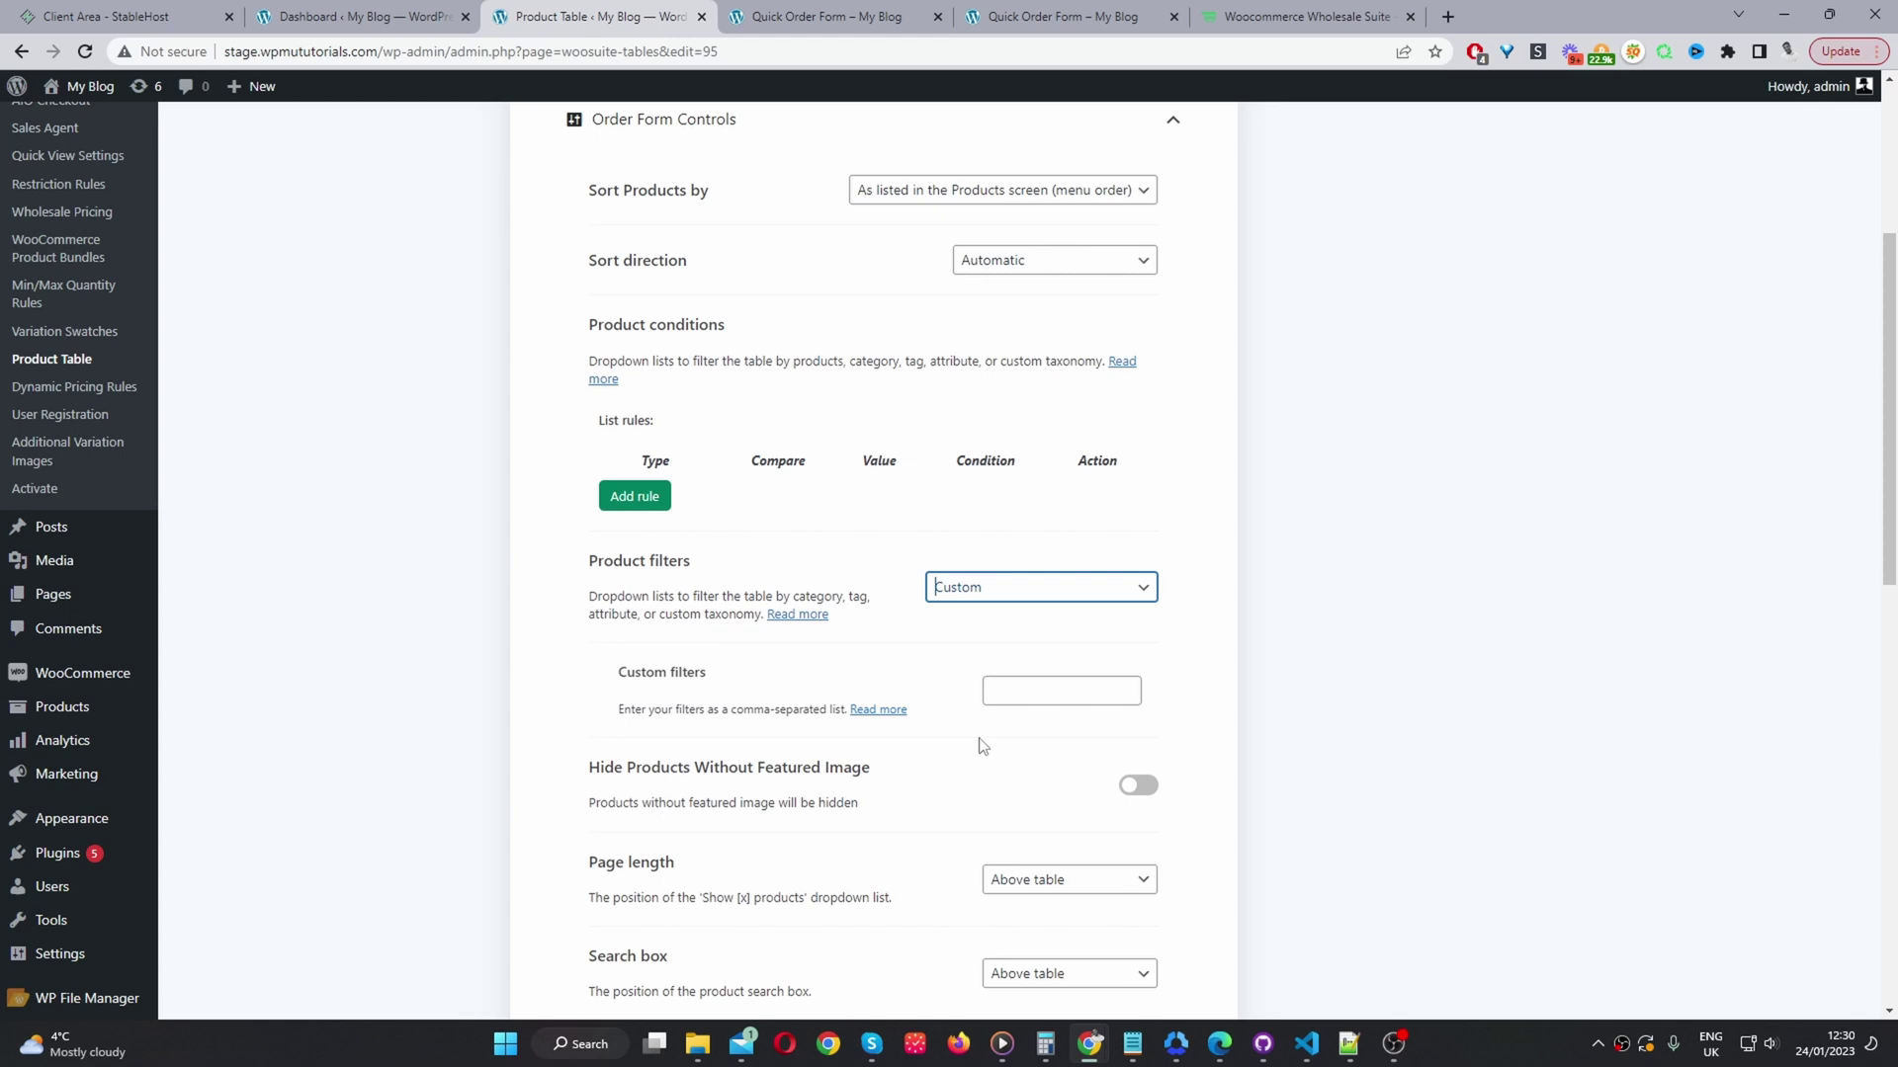
click(1032, 694)
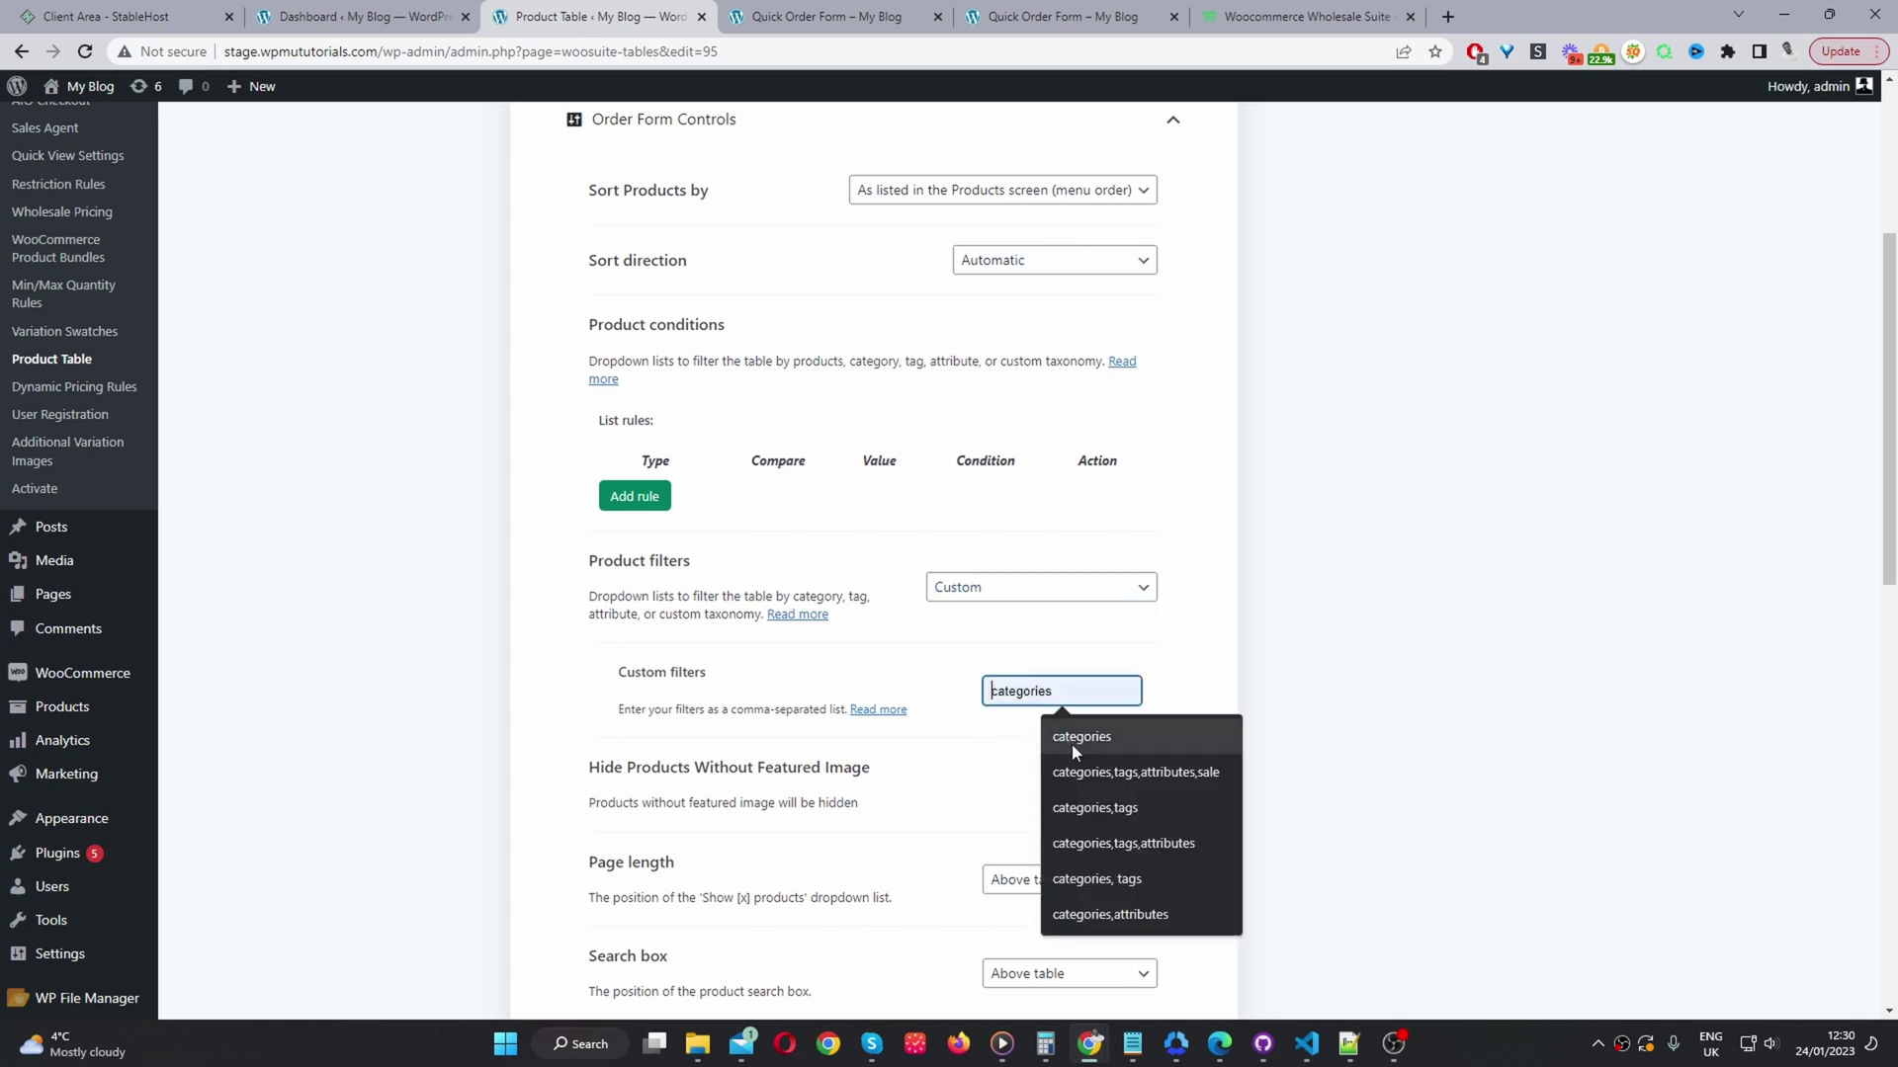
click(1087, 774)
drag(1050, 691, 1146, 699)
click(1095, 692)
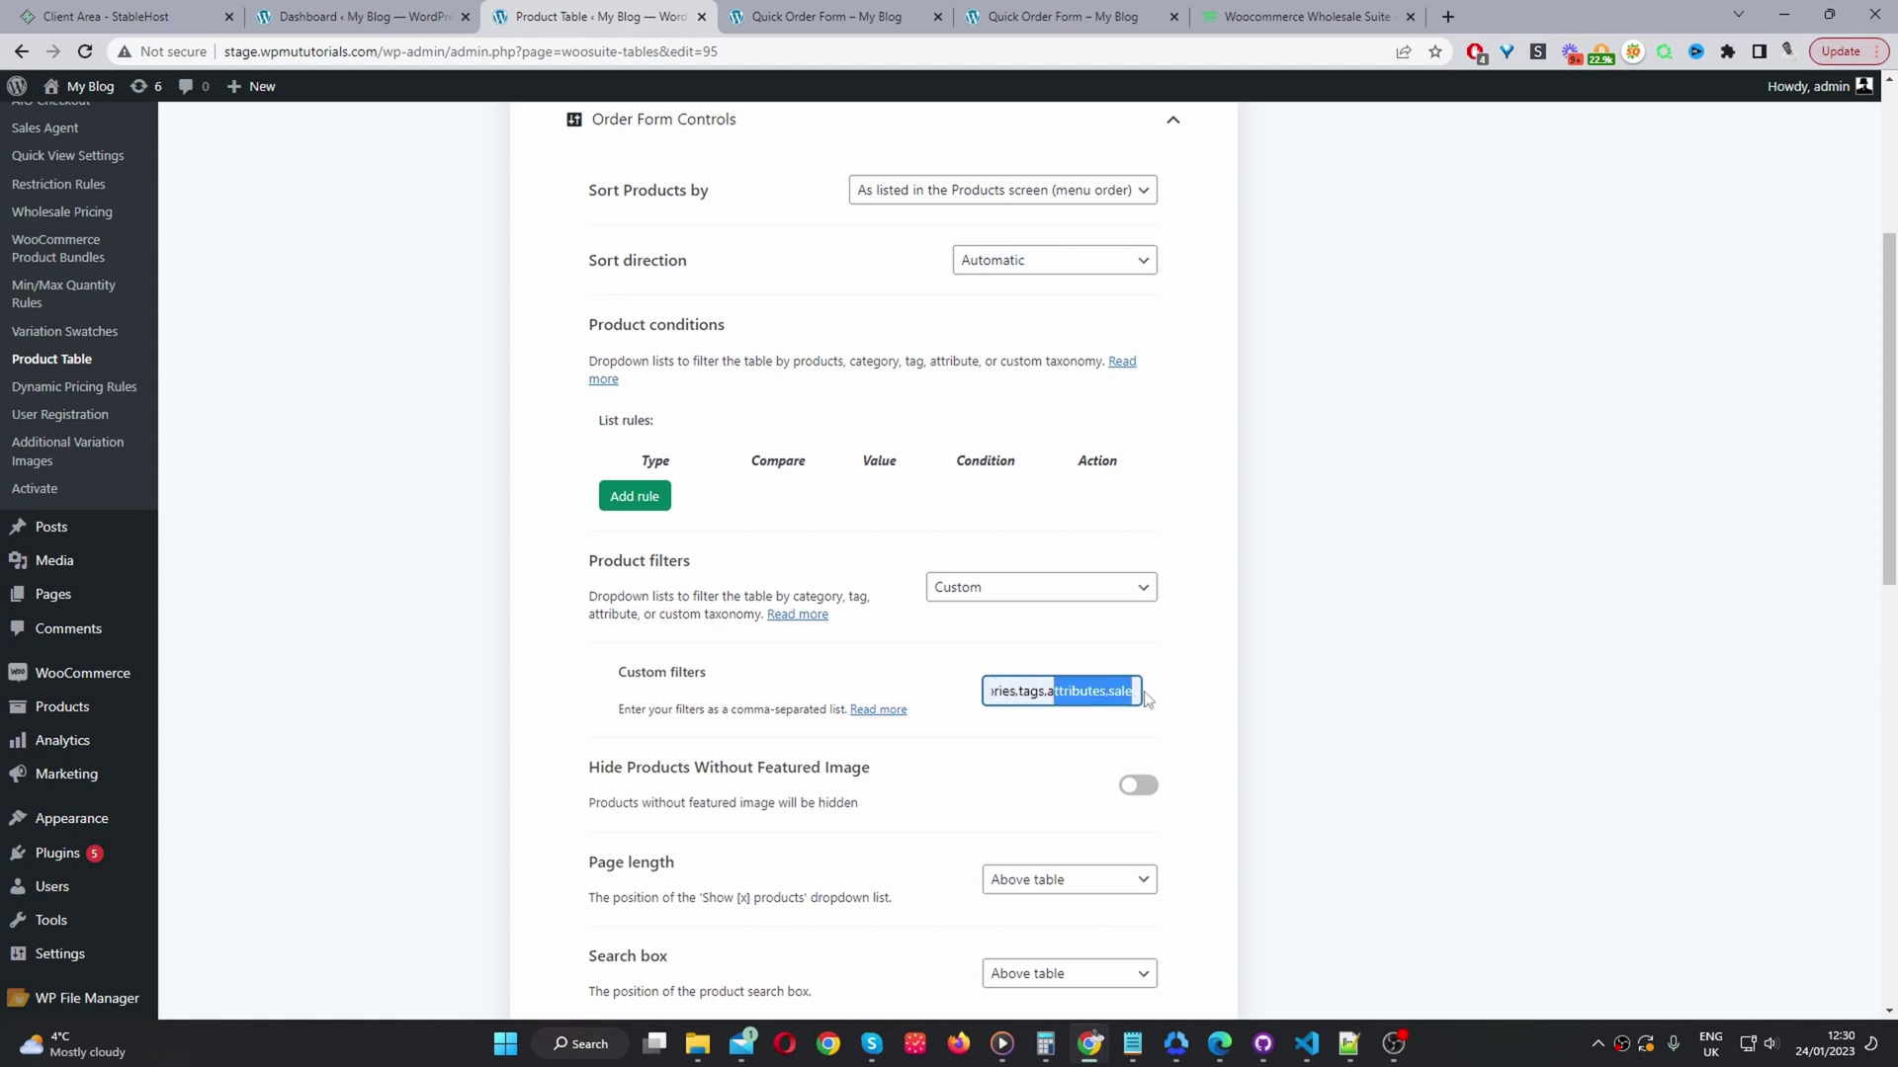
click(1109, 692)
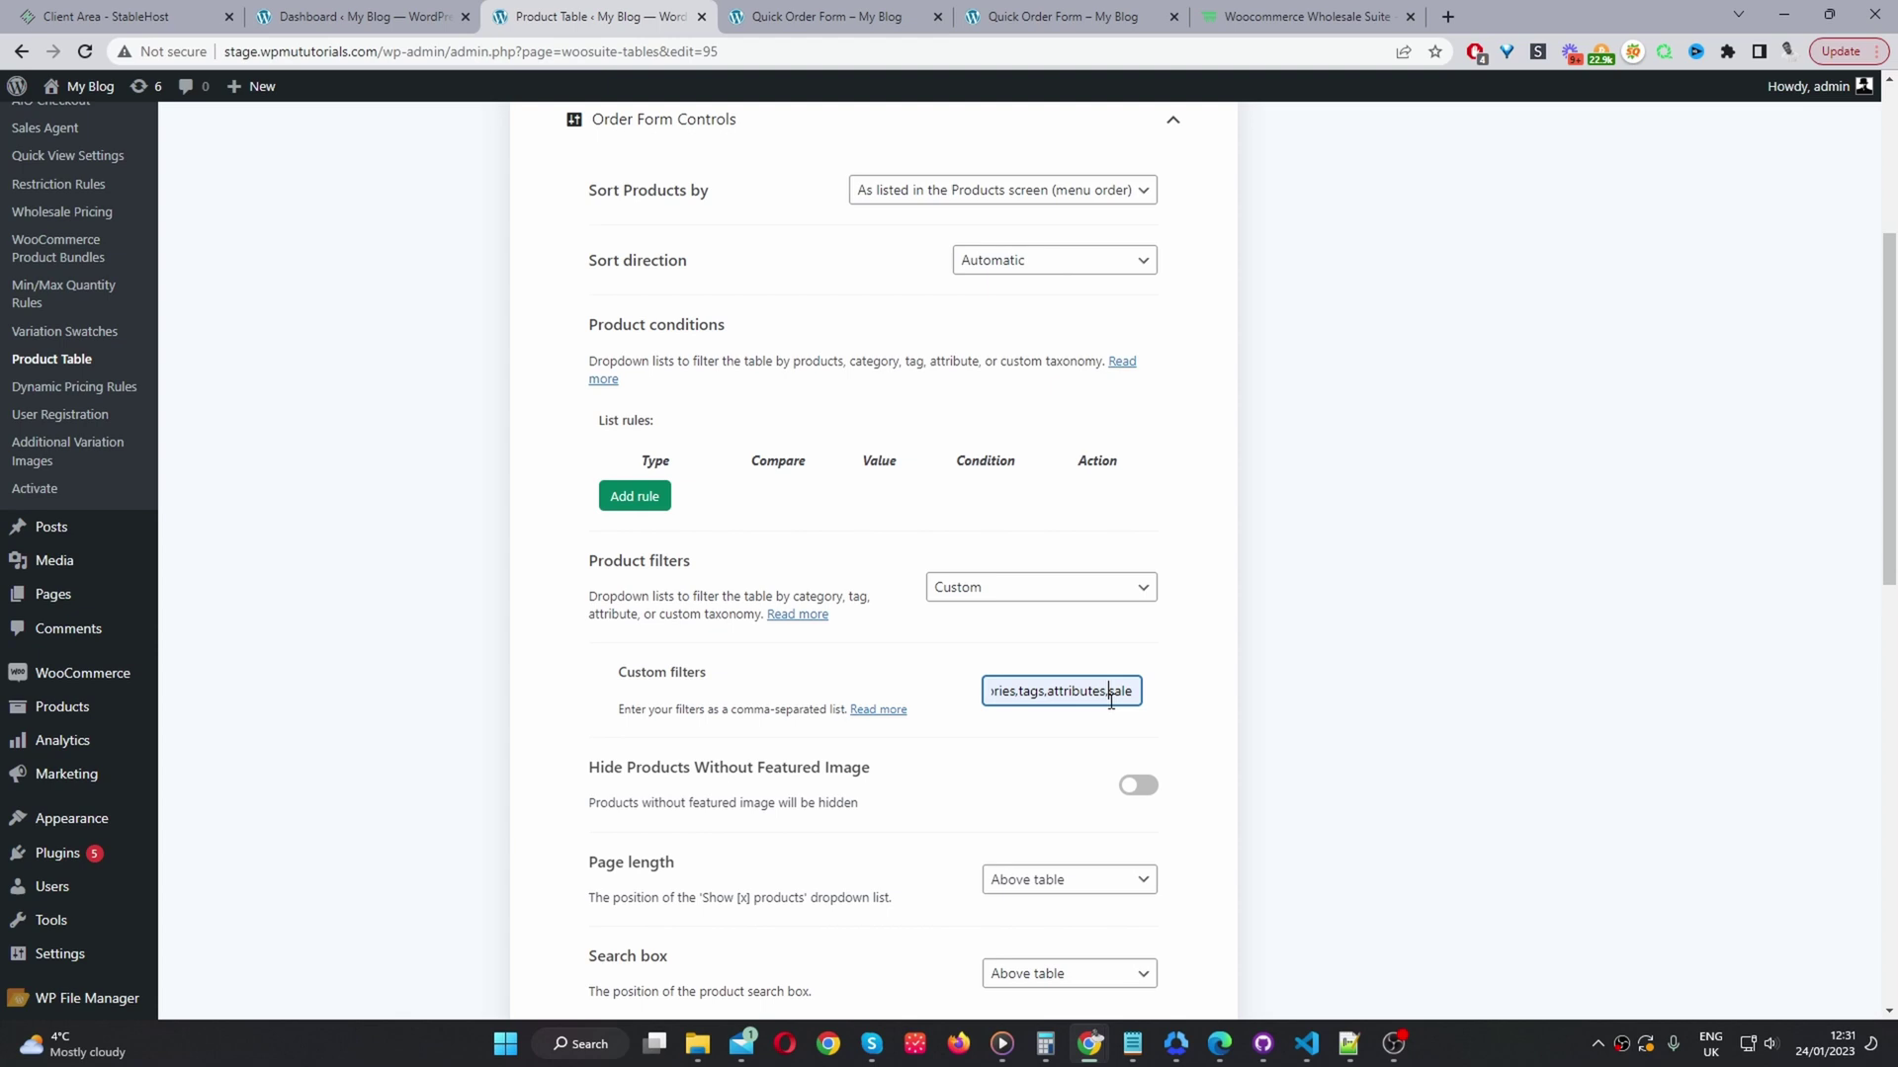
drag(1111, 698, 1157, 701)
Turn on the Reset button shown above the table
scroll(911, 690, down, 5)
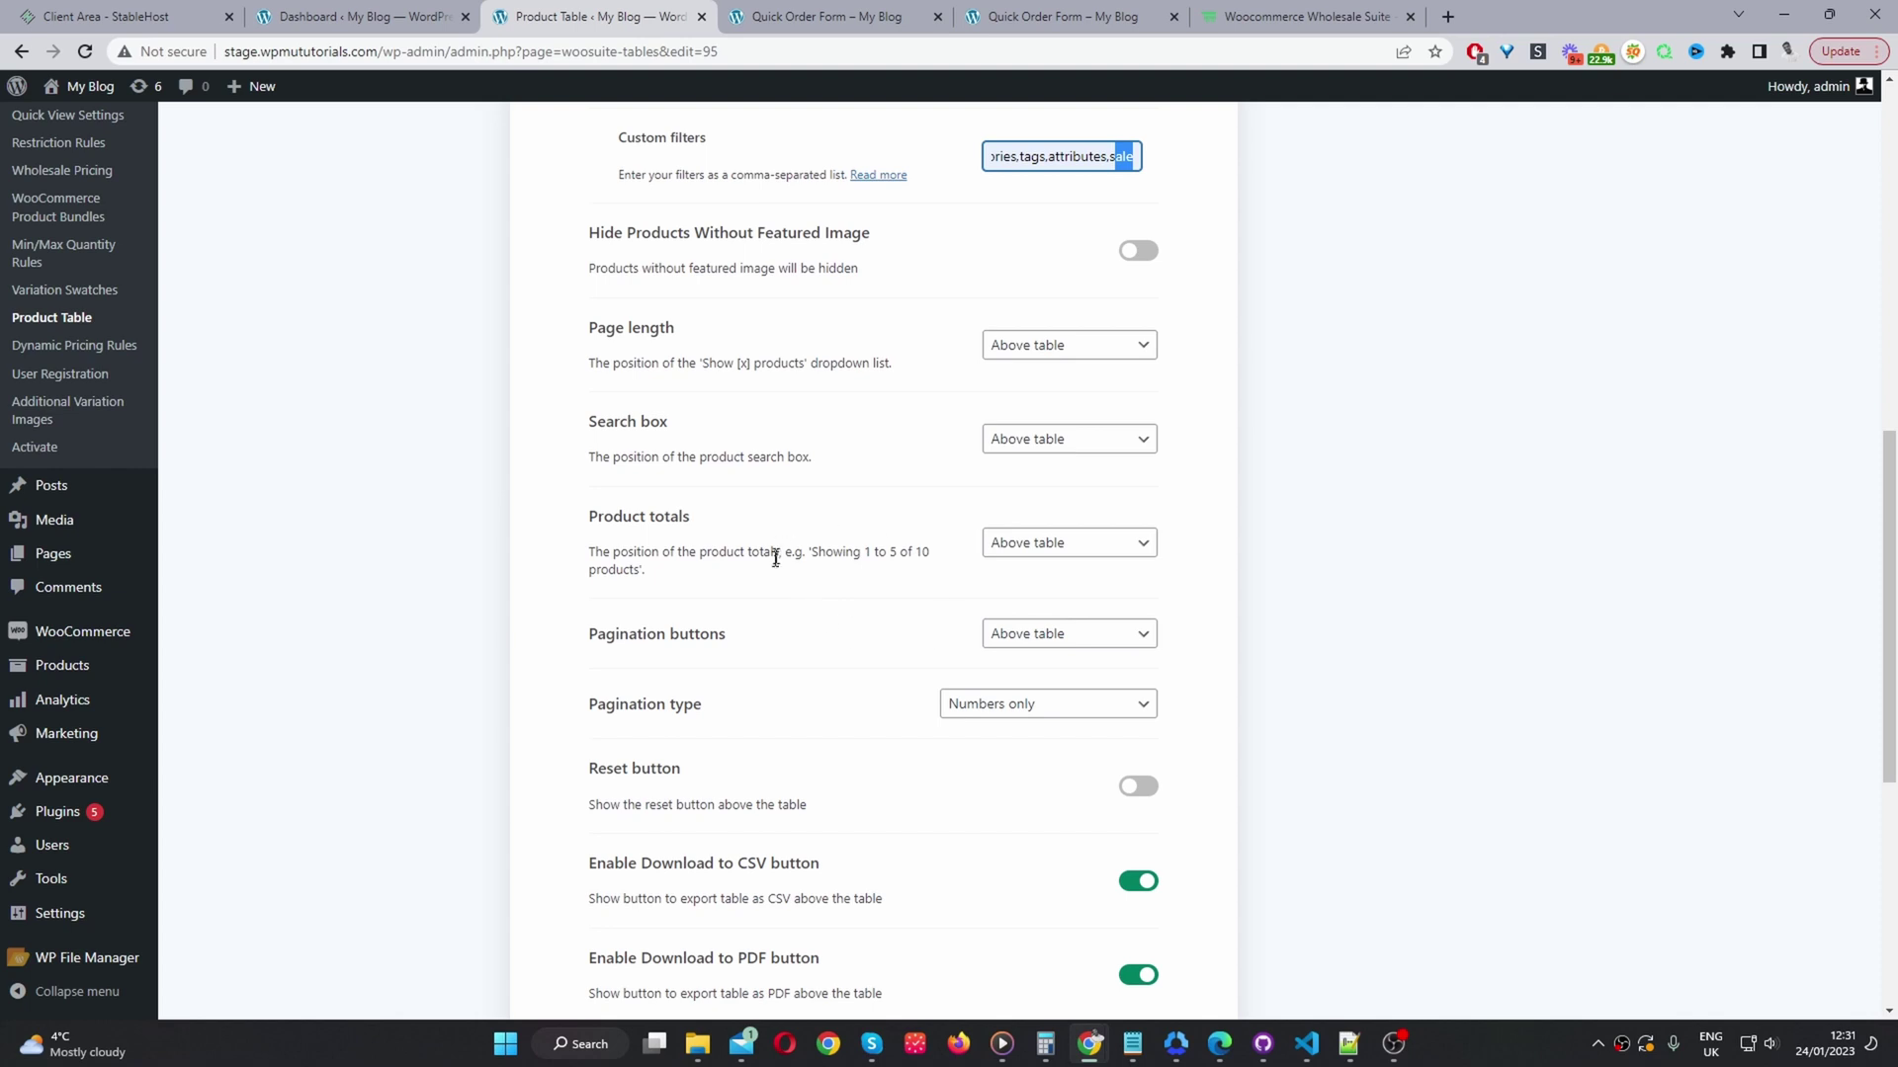
scroll(780, 631, down, 2)
click(1138, 594)
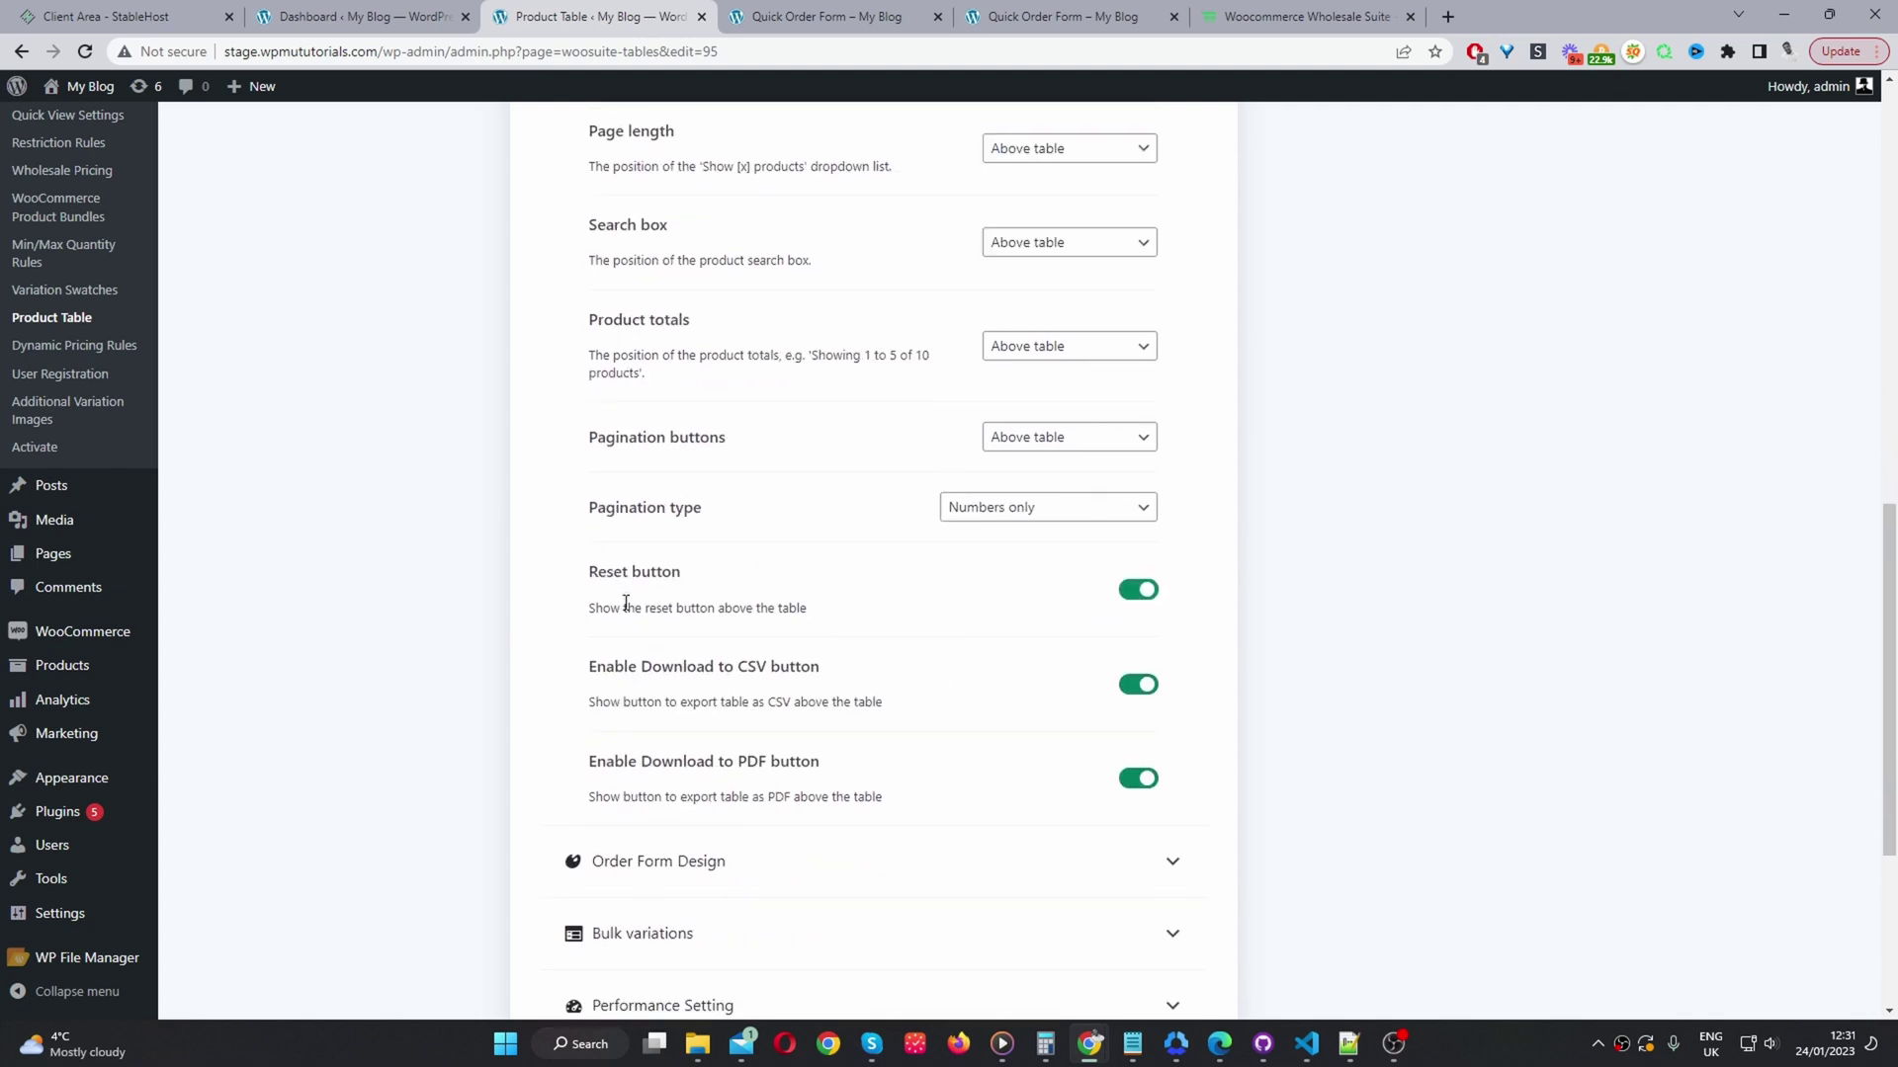
scroll(633, 475, down, 4)
In Order Form Design, leave Disable heading off and switch Custom CSS on then back off
click(627, 471)
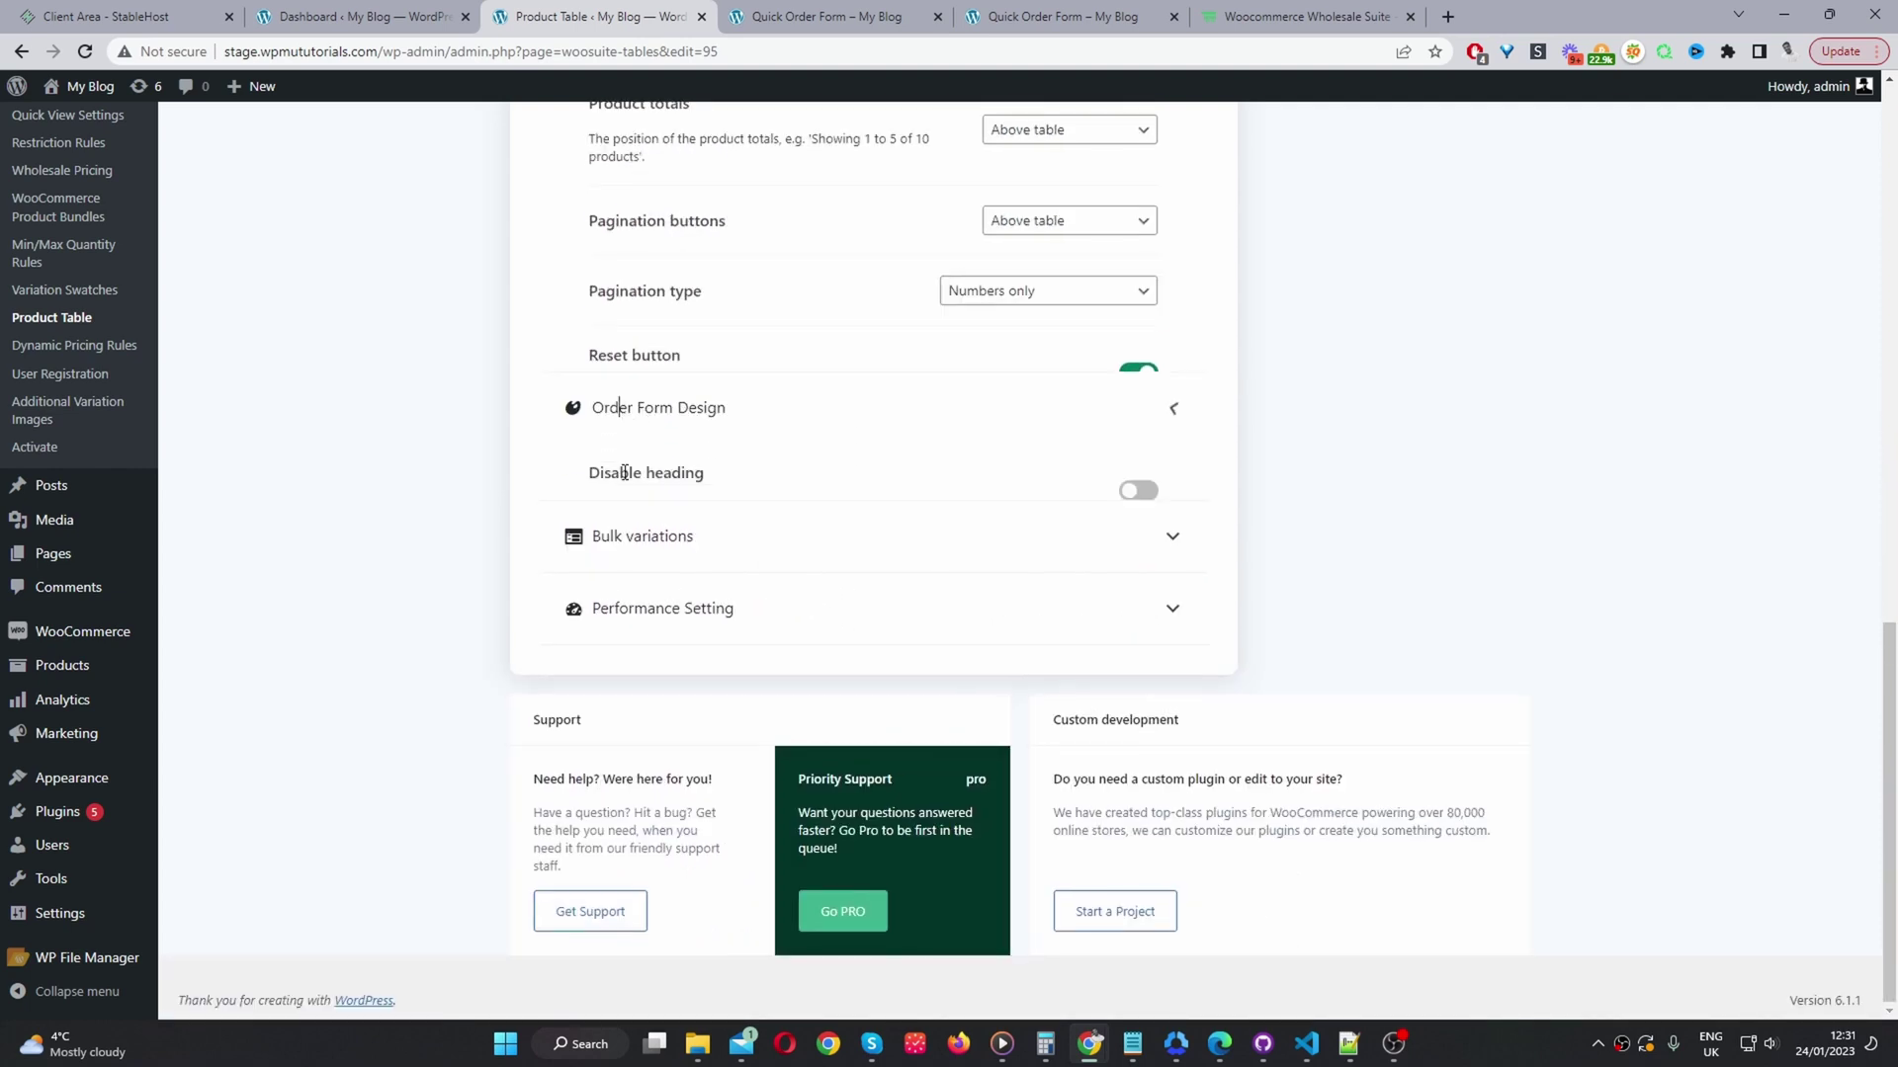
scroll(953, 515, up, 2)
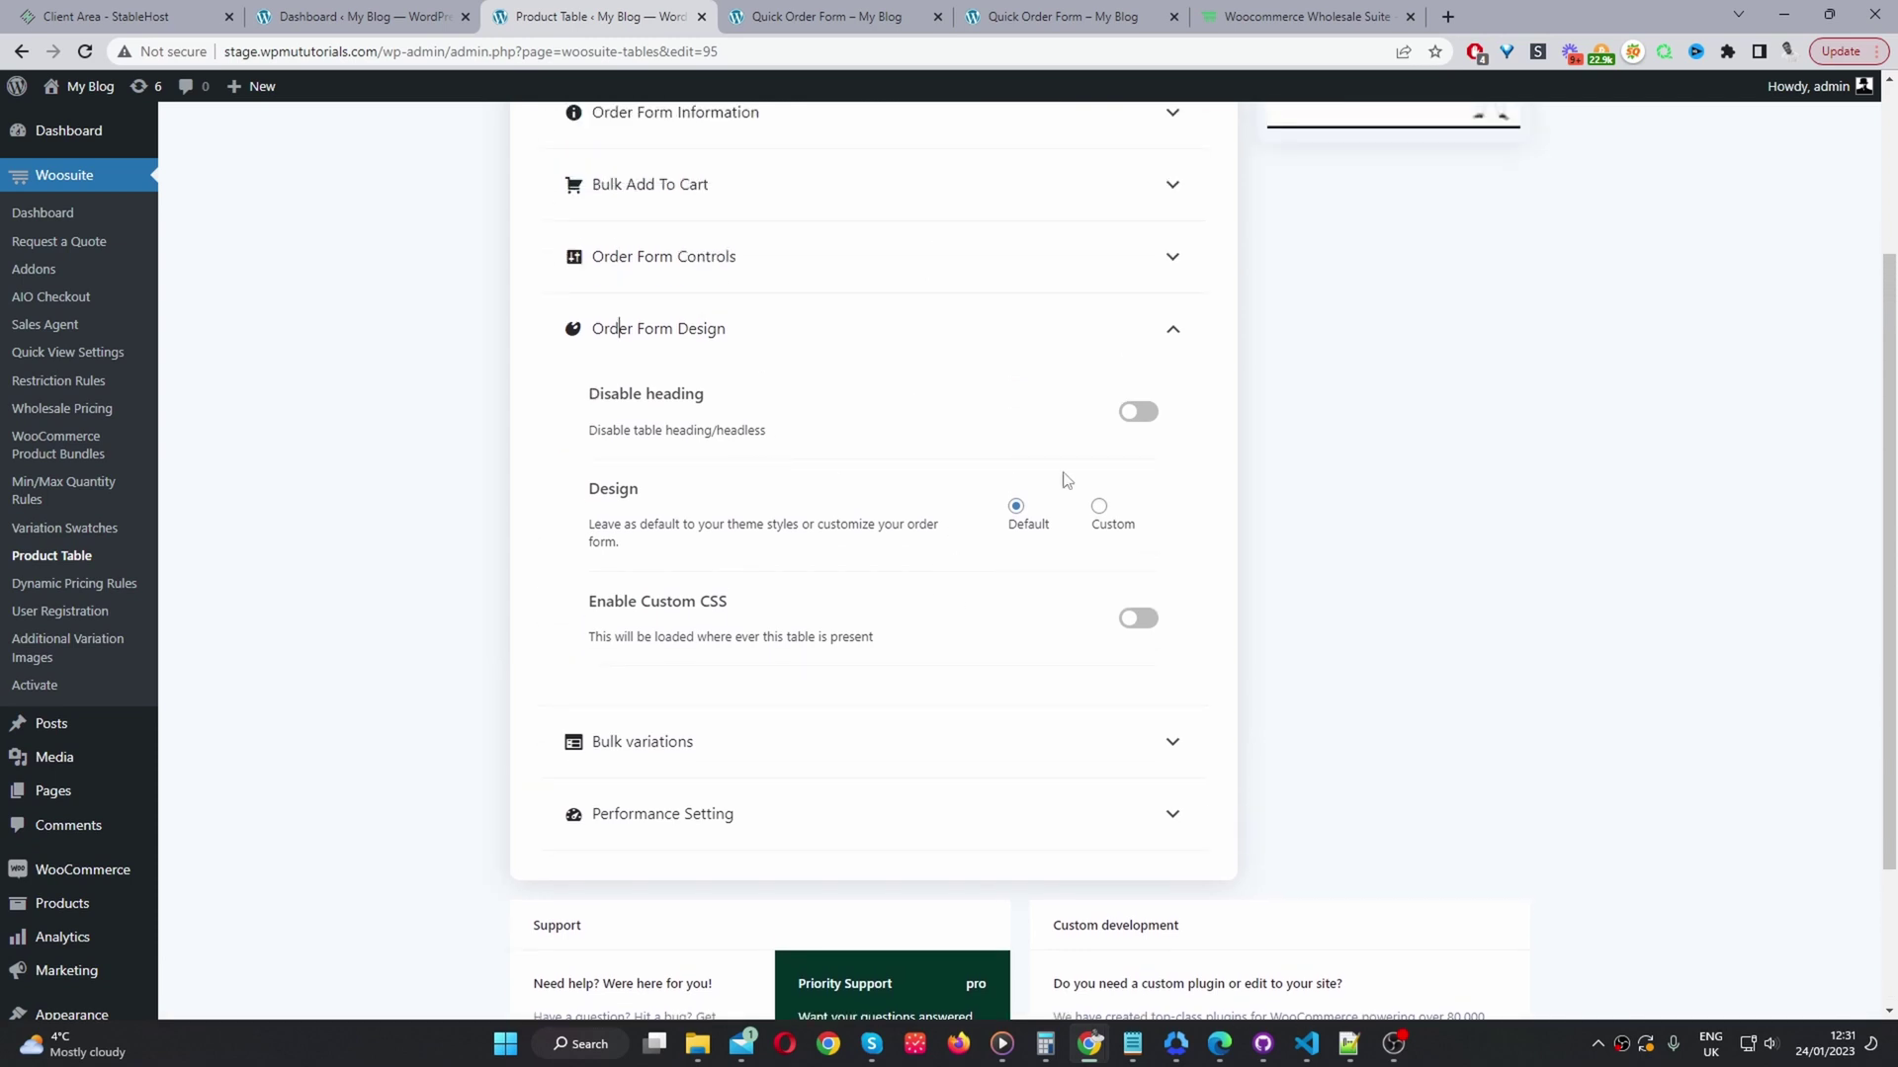
click(1151, 415)
click(1138, 620)
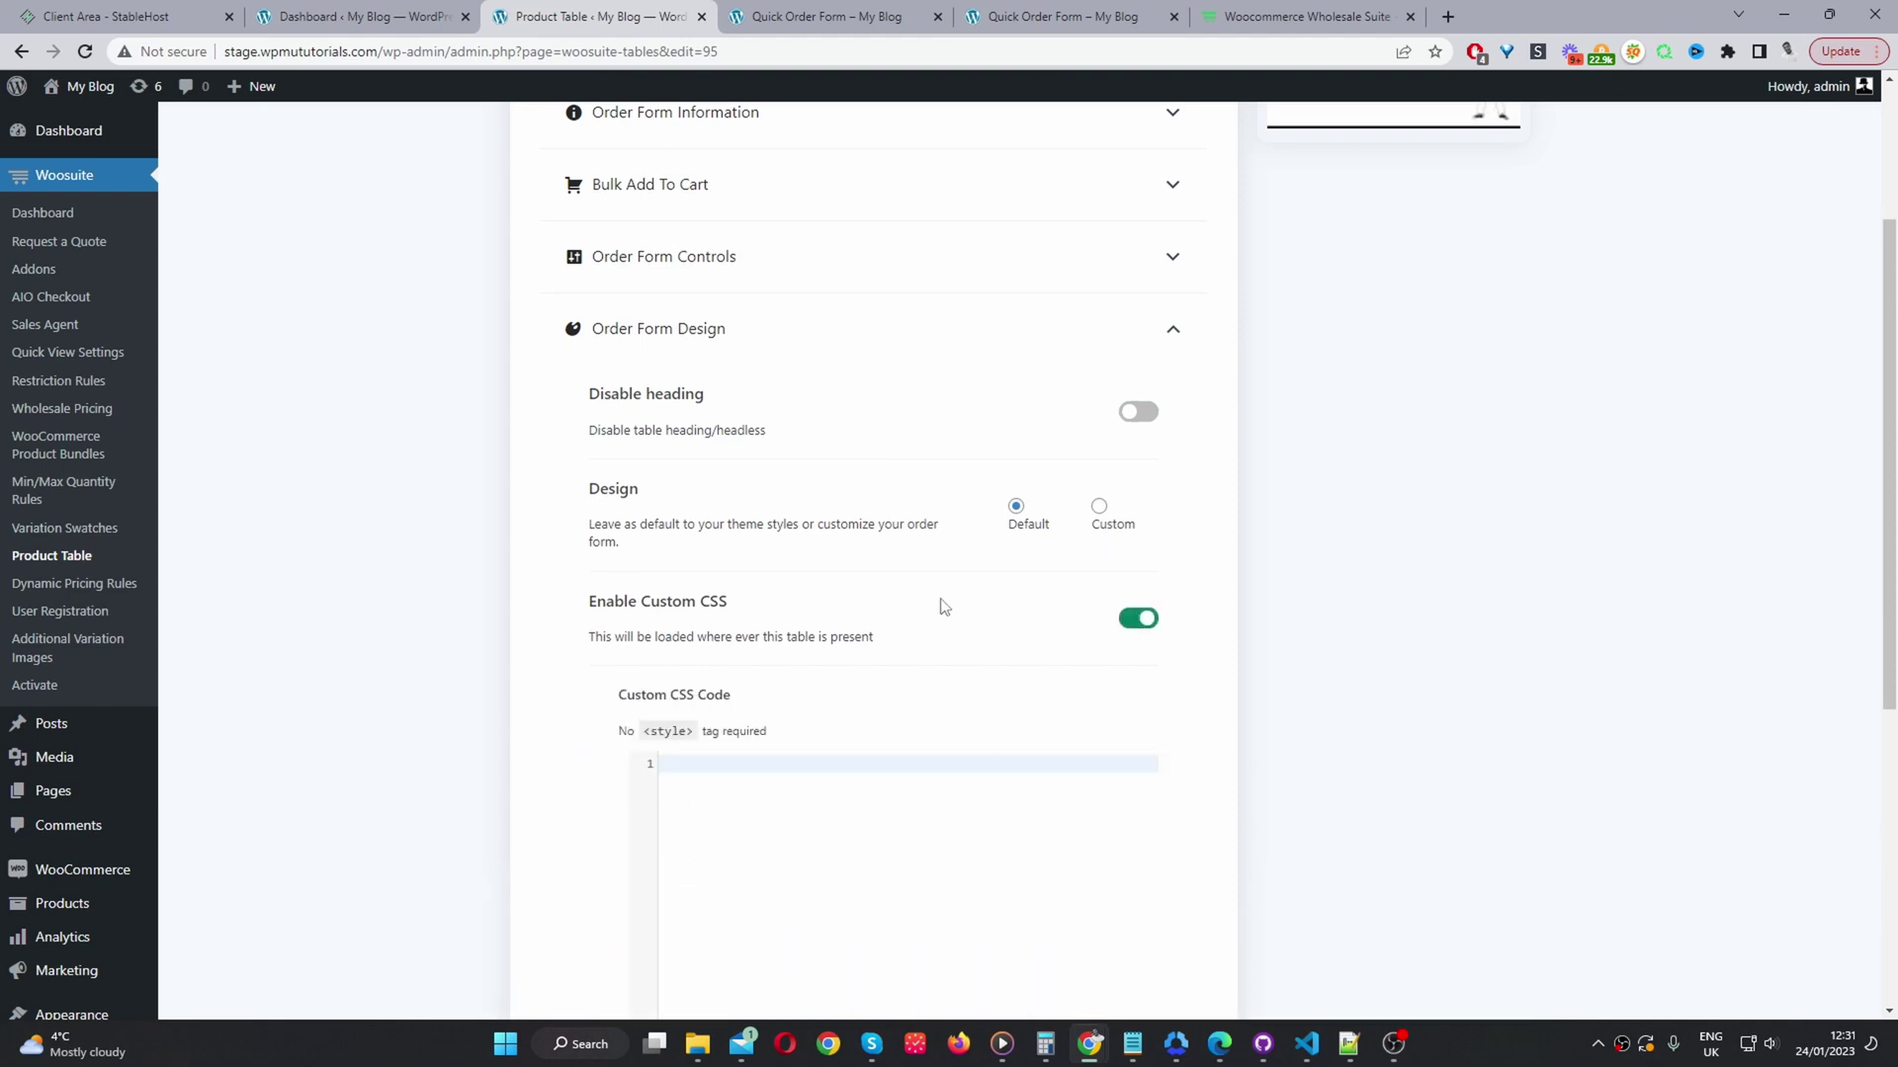
click(1129, 625)
scroll(1125, 637, down, 2)
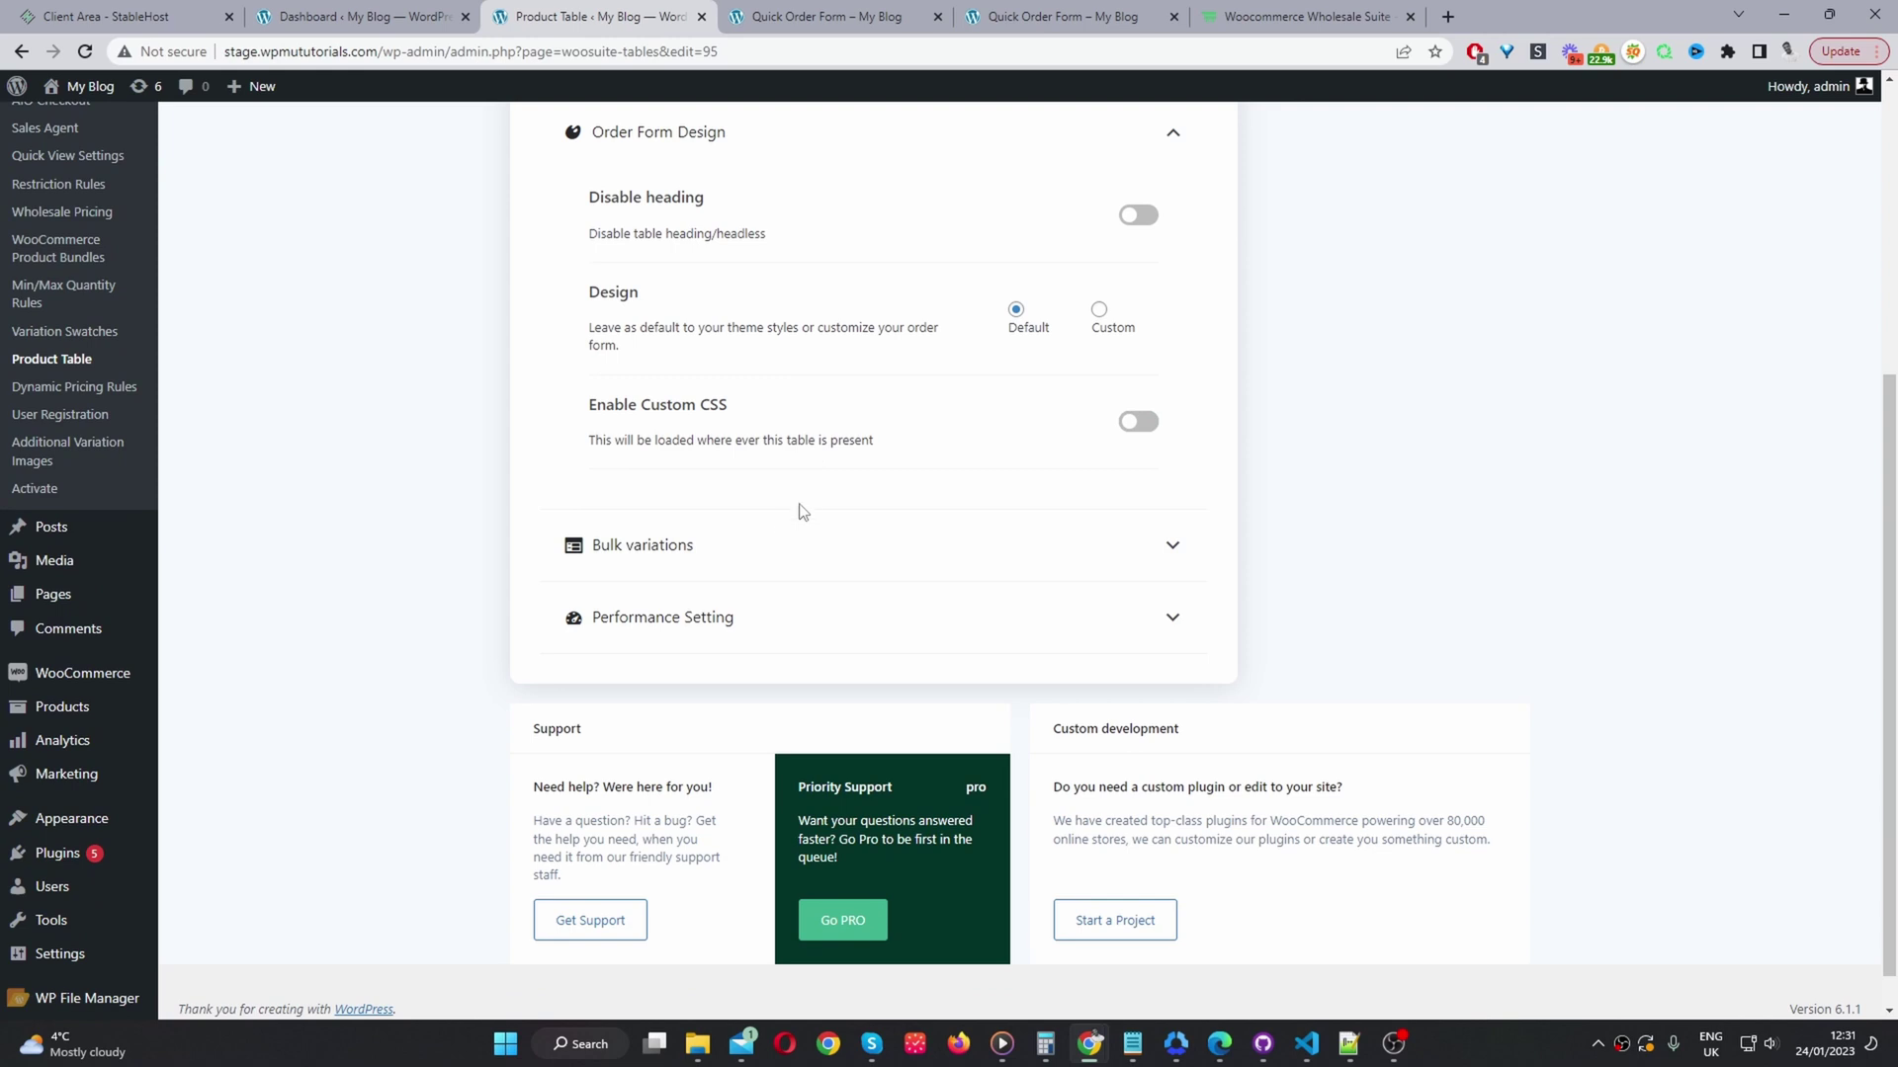
Enable the bulk variation grid, which shows Color as both vertical and horizontal attribute
click(771, 554)
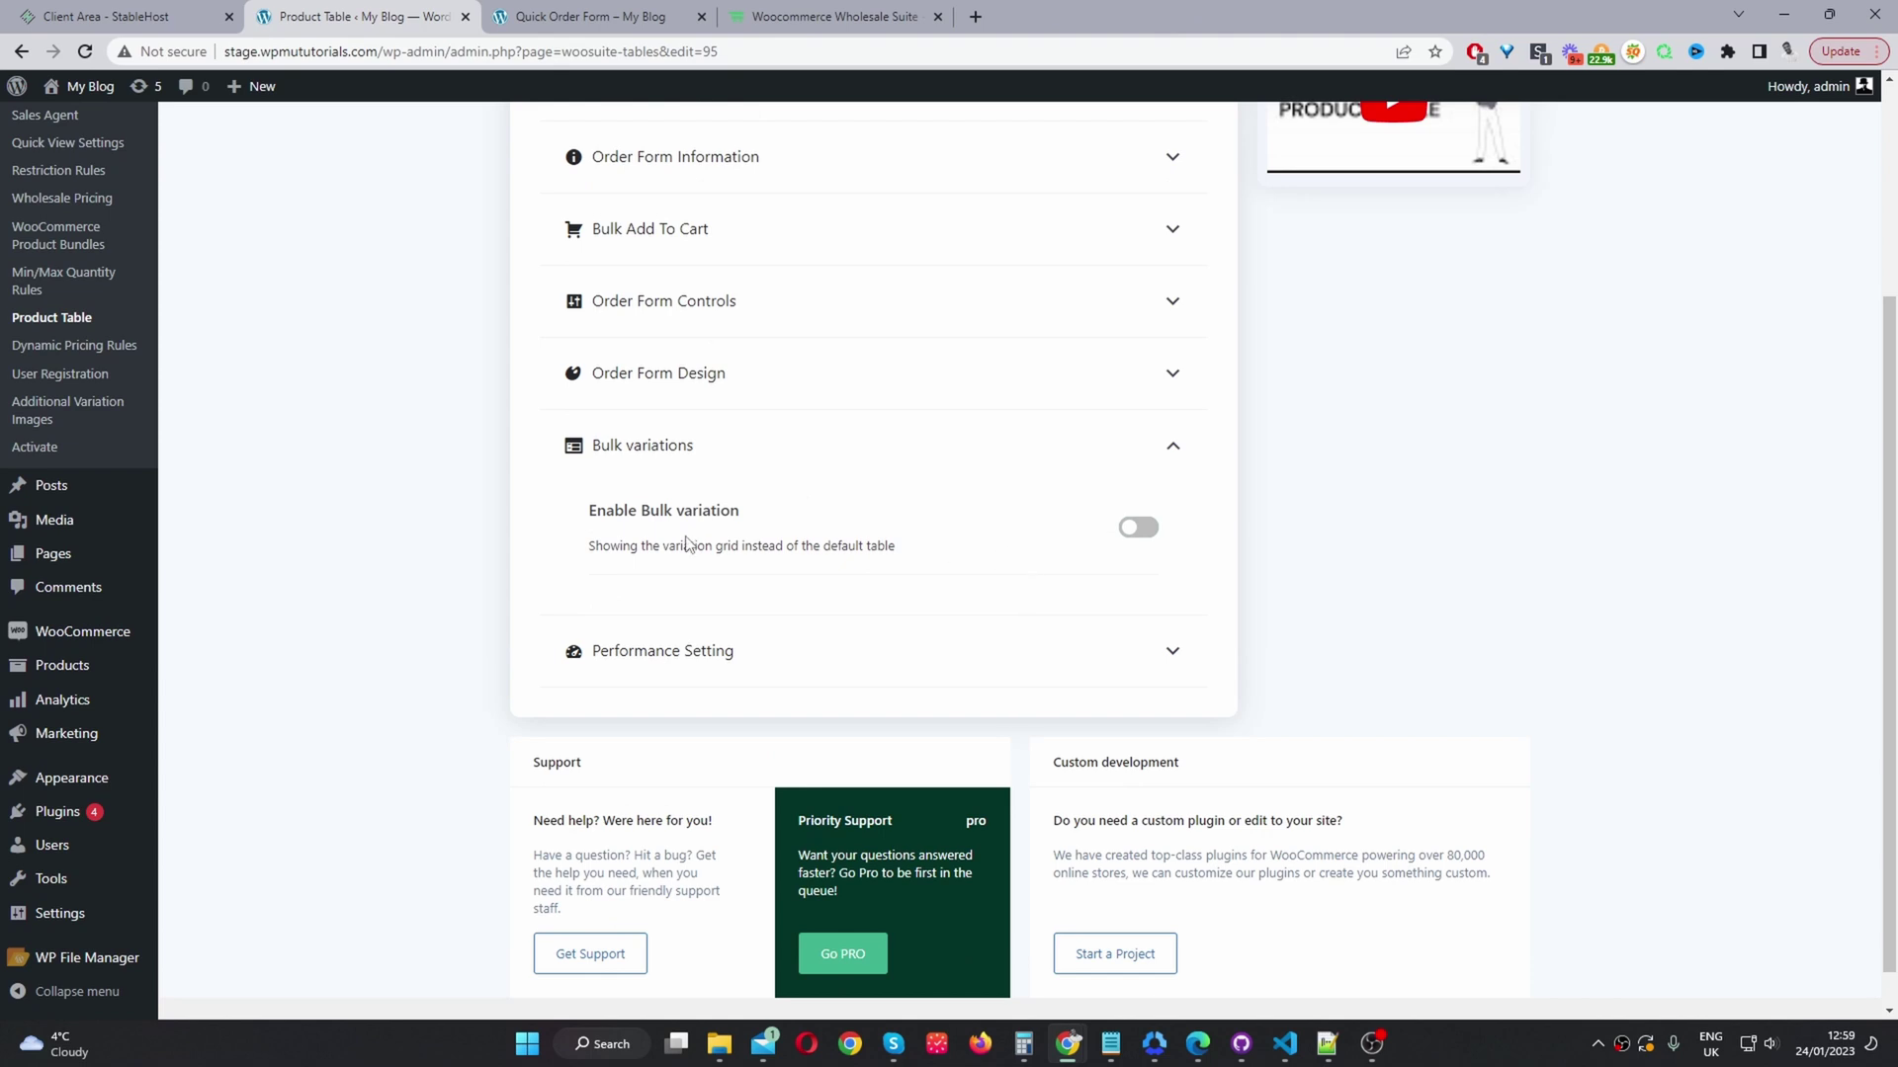
click(1140, 529)
scroll(1133, 559, down, 2)
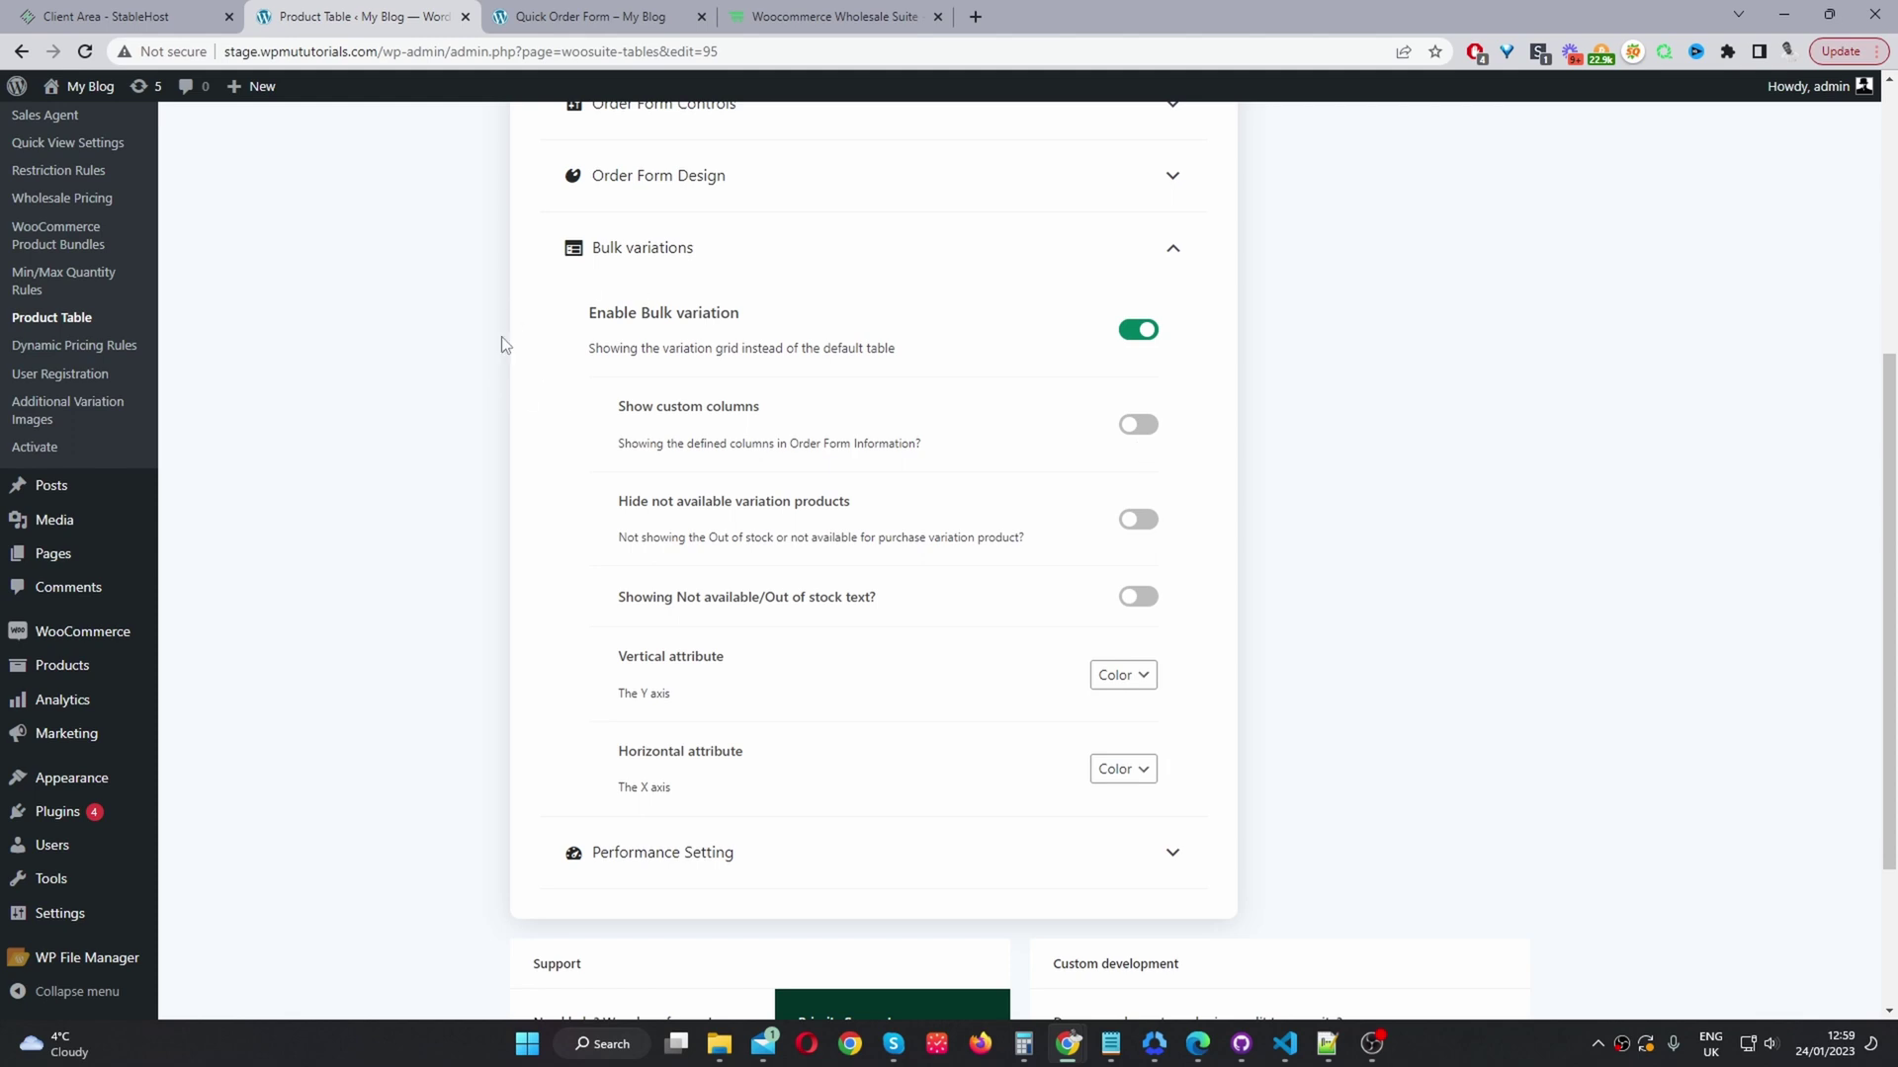
Disable bulk variation, enable caching with 24-hour expiry and 45 rows per page, and save
click(1137, 331)
click(680, 618)
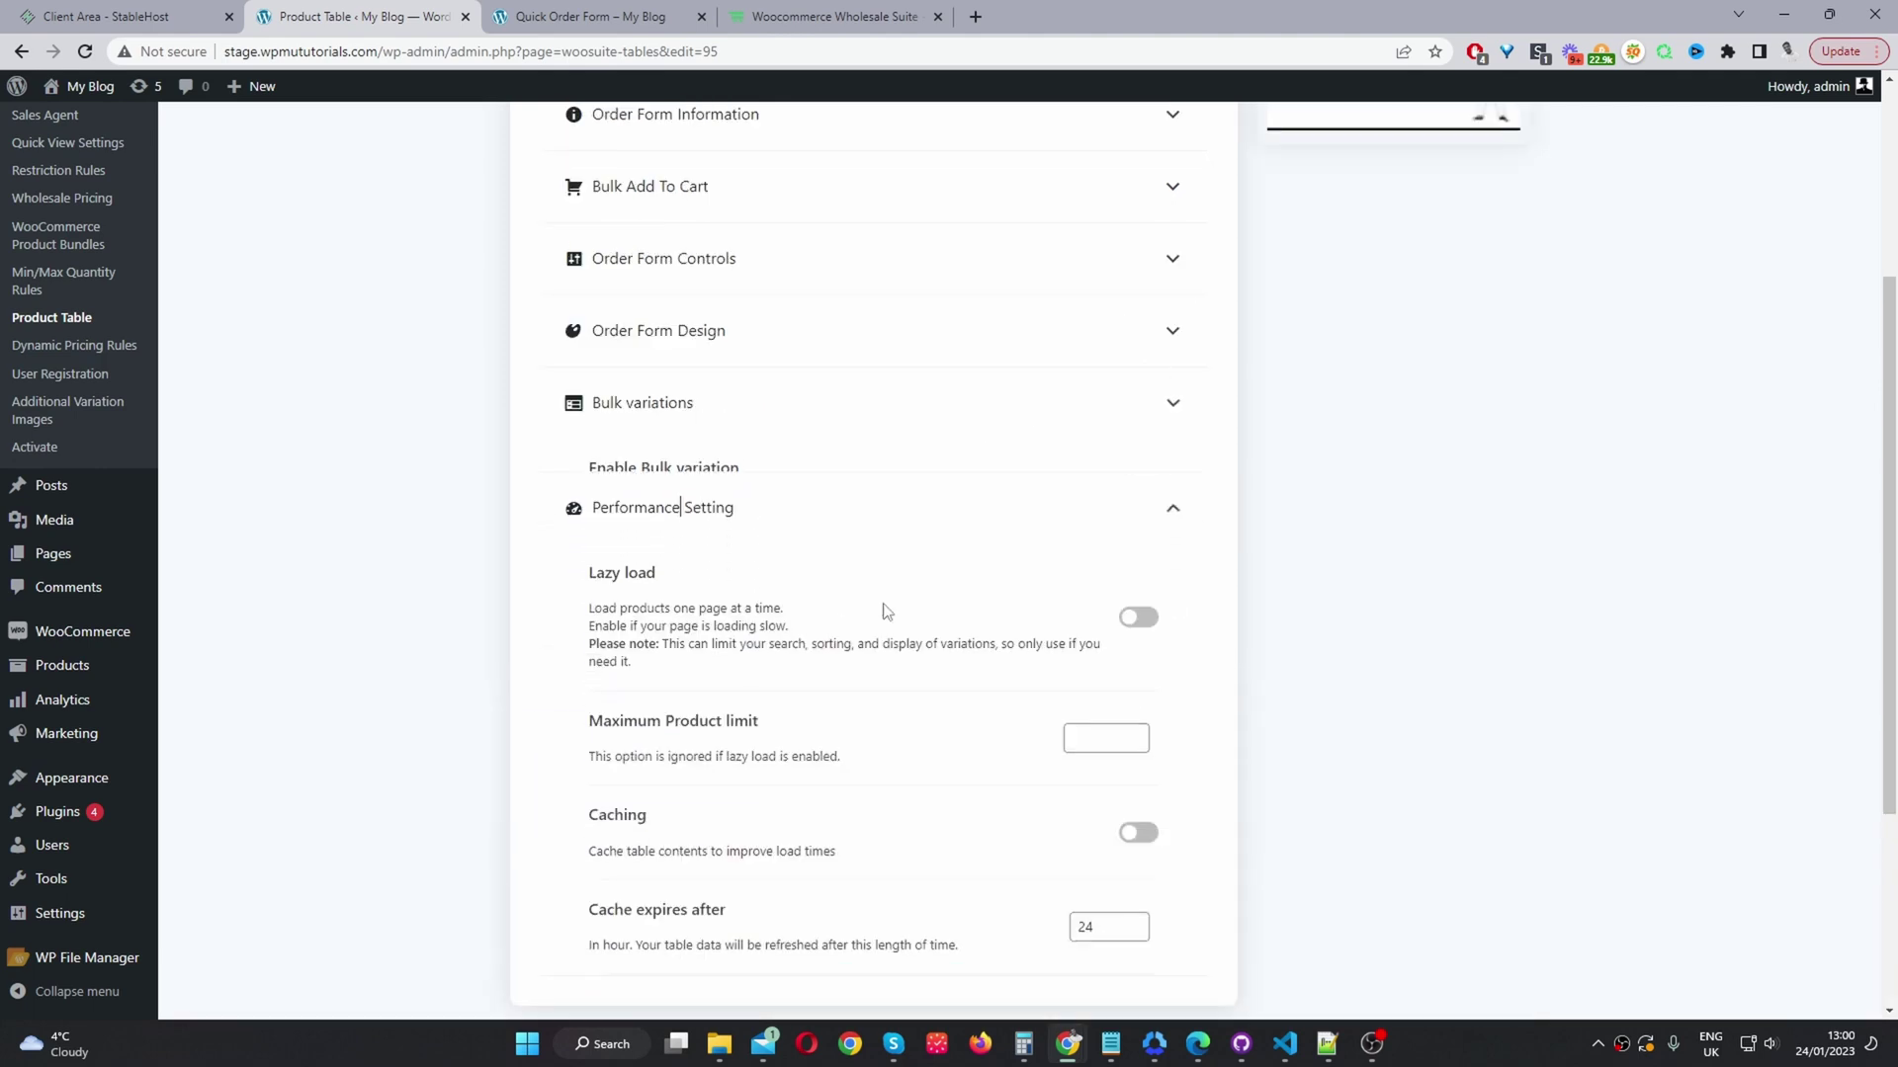
scroll(845, 605, down, 2)
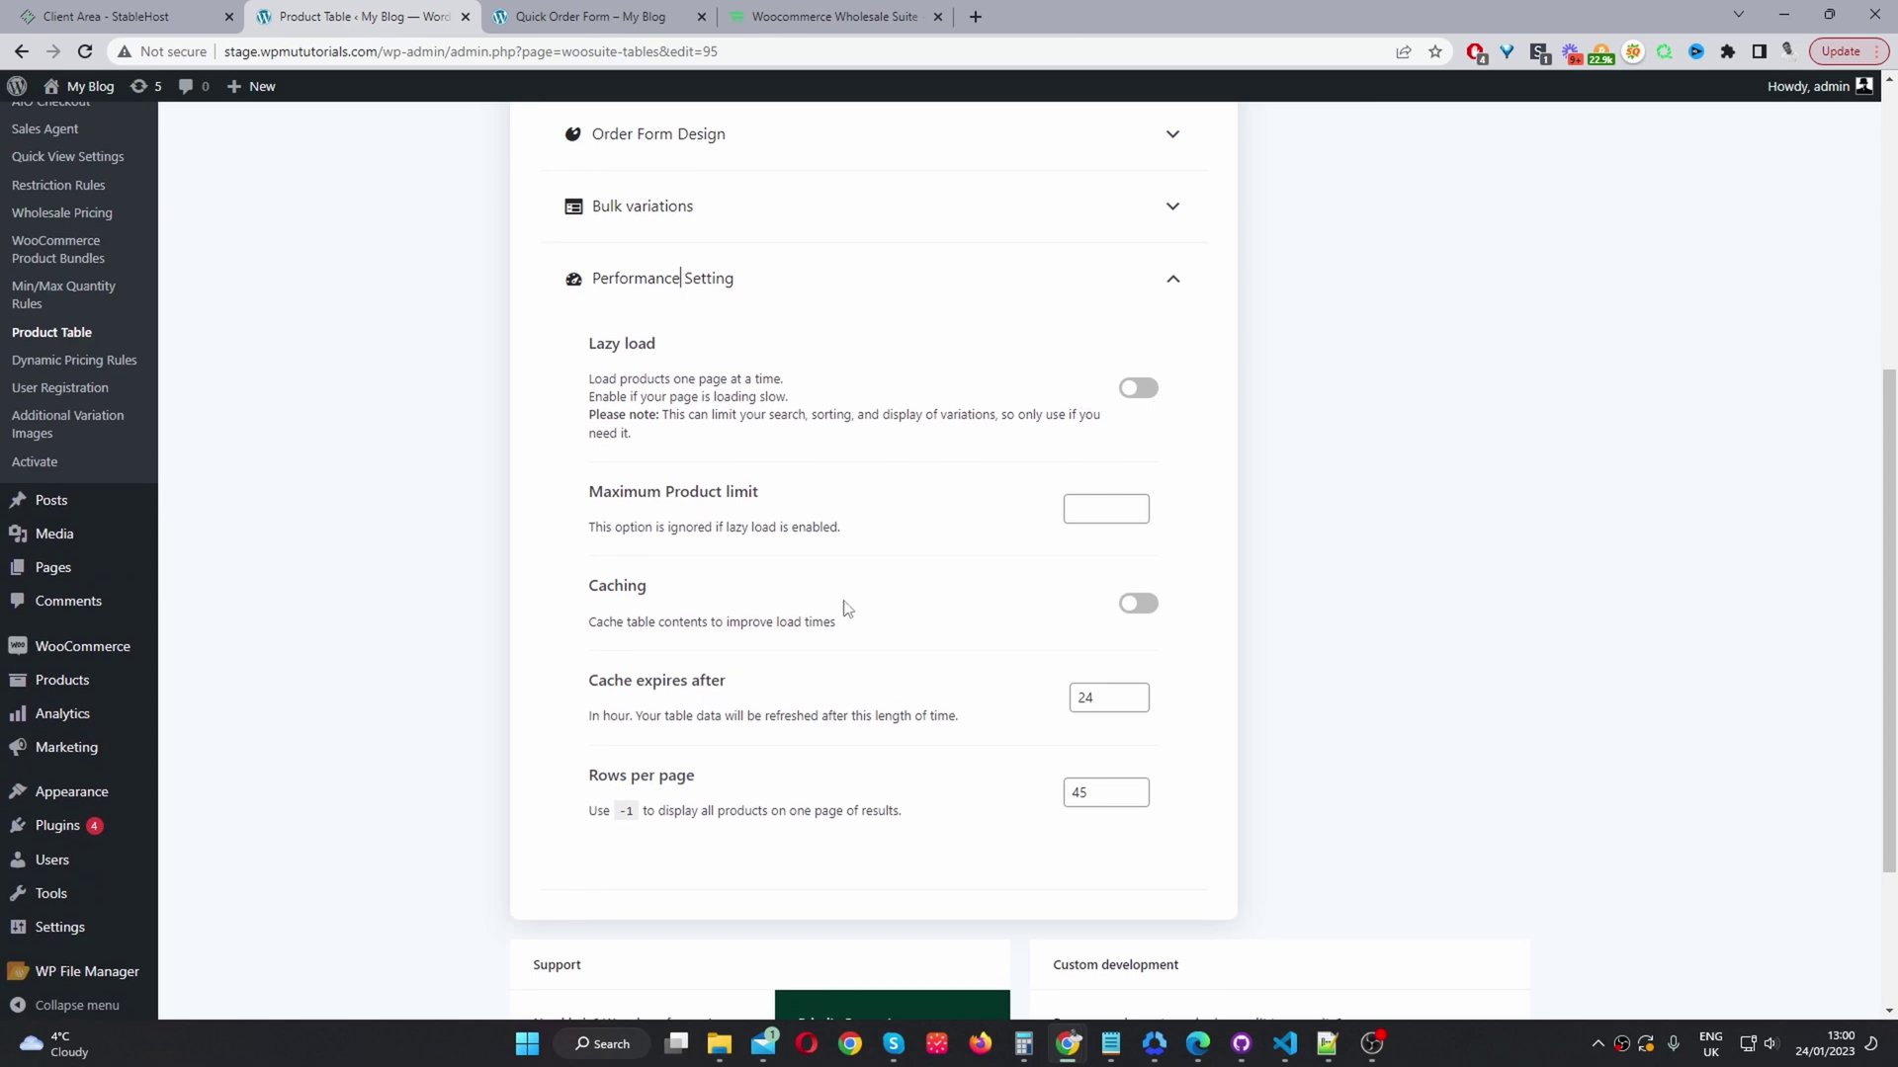
click(1139, 605)
double_click(1096, 697)
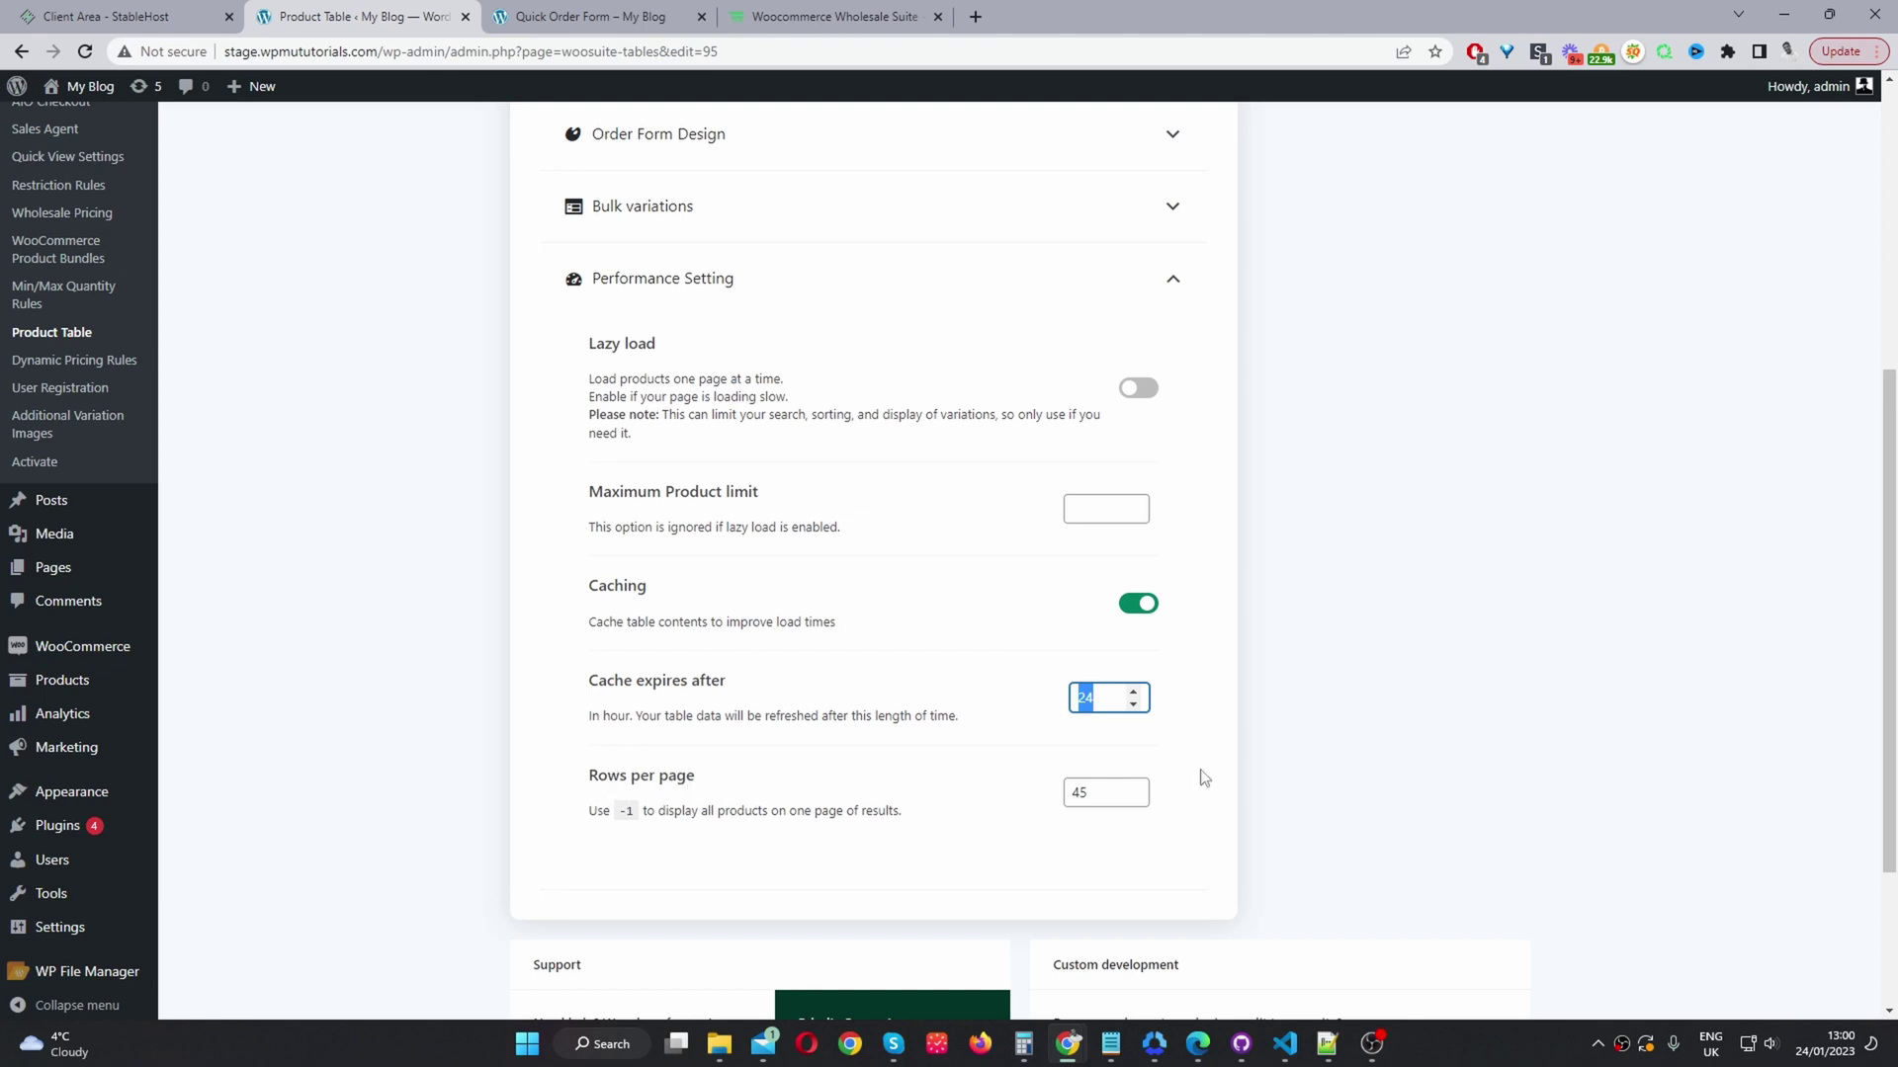
double_click(1083, 793)
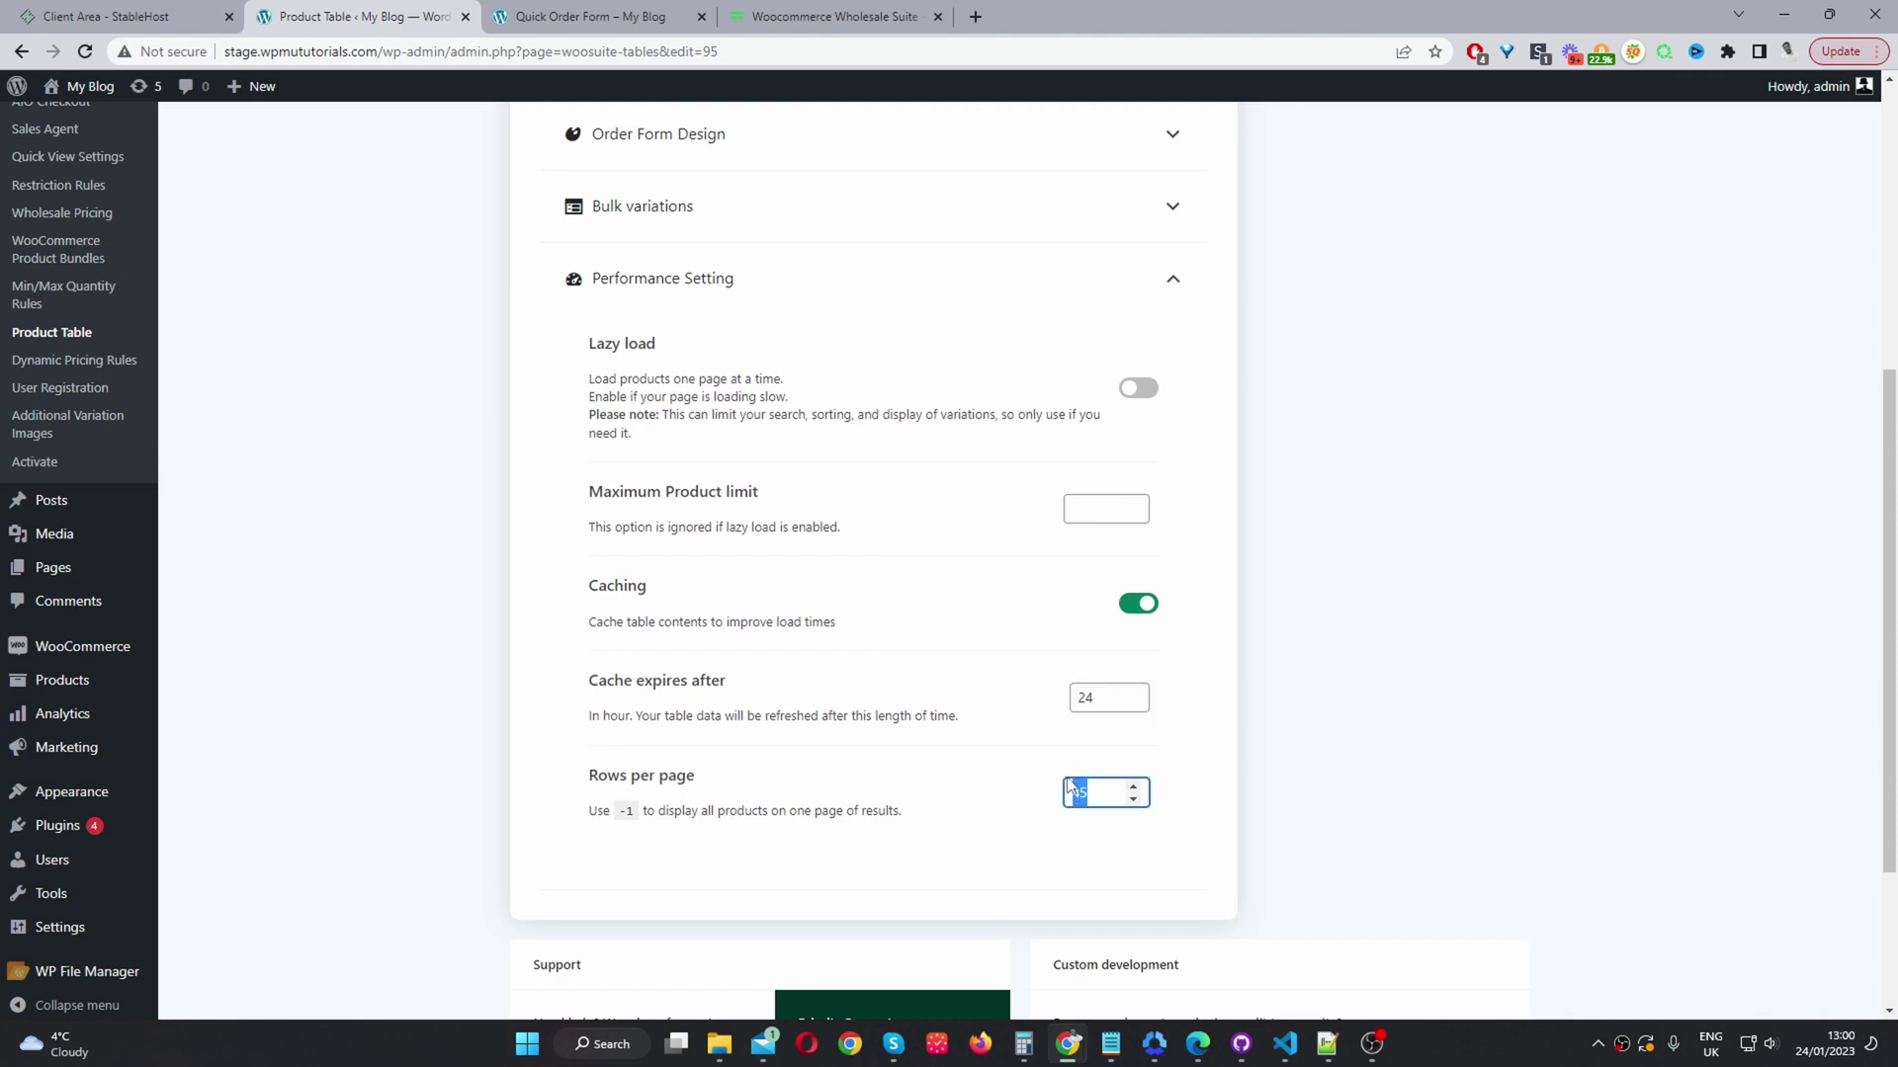
scroll(1440, 597, up, 5)
click(1466, 132)
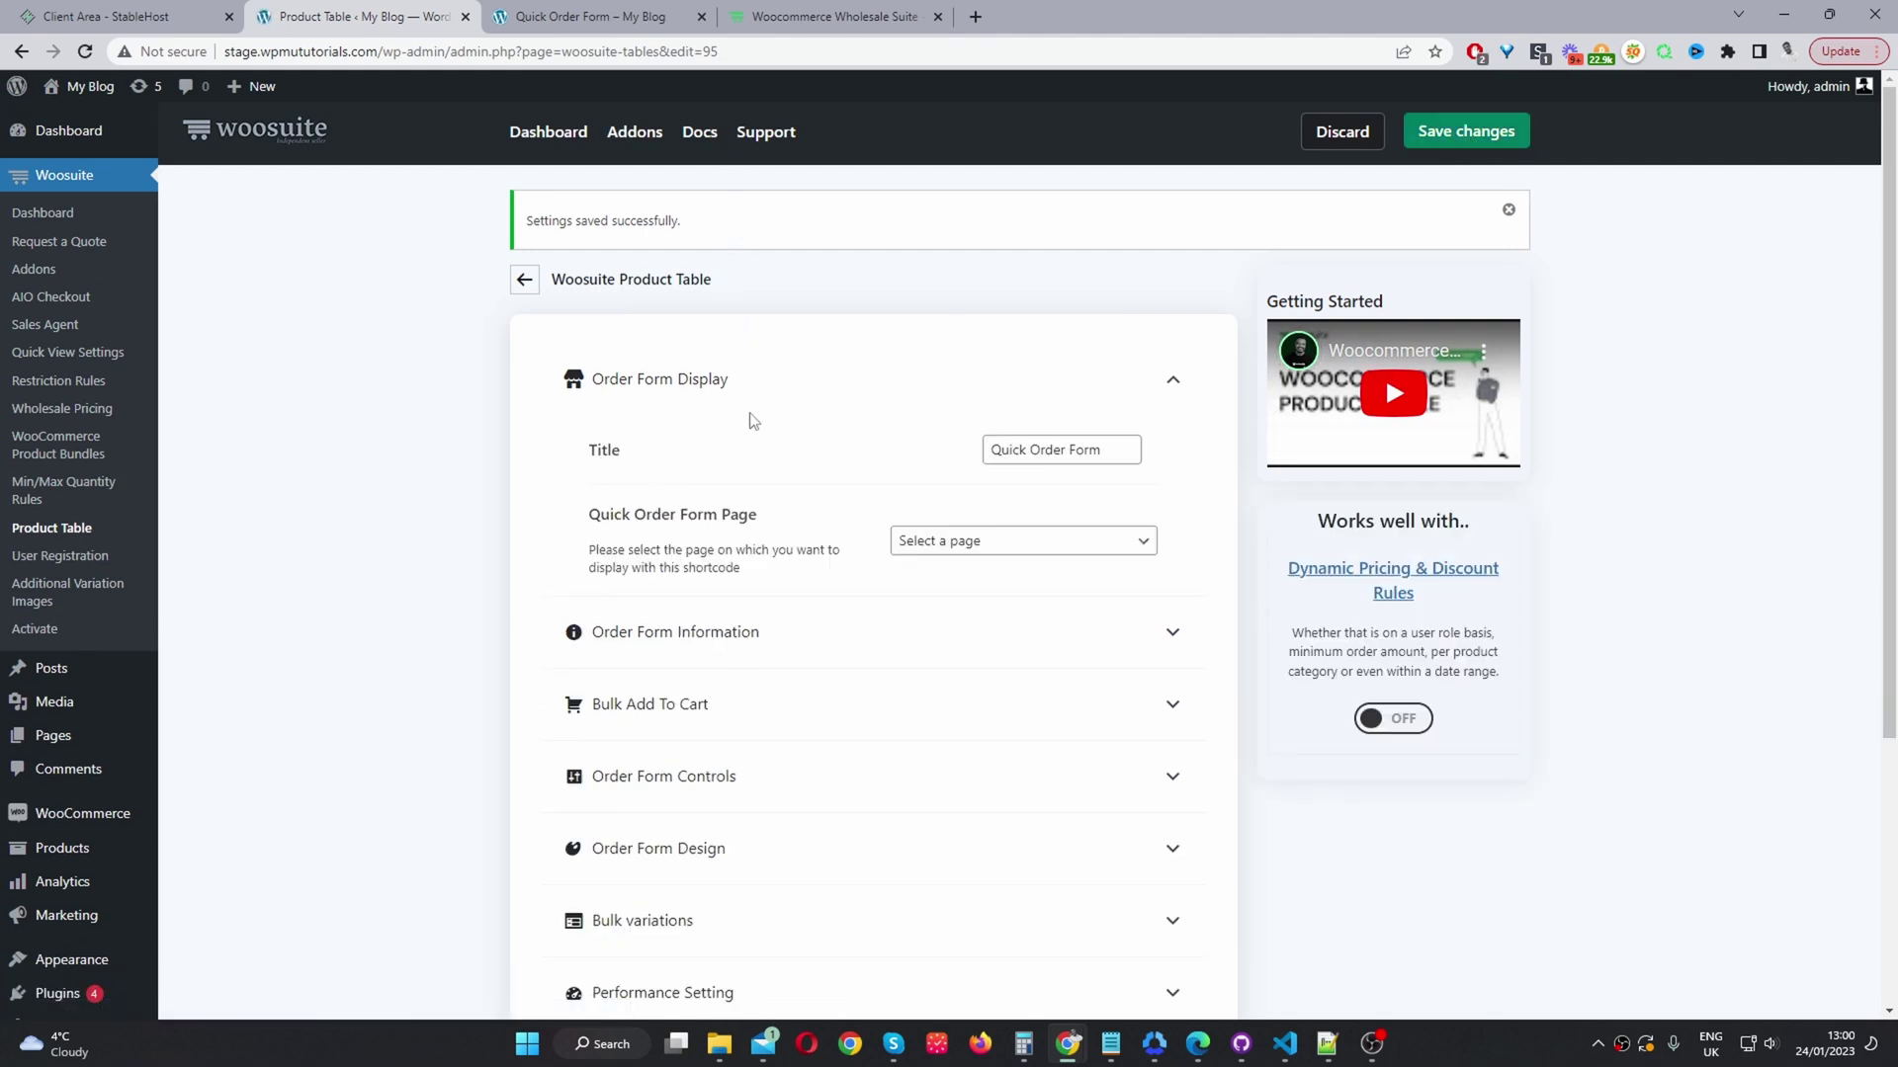
Check the current Quick Order Form page, then go back to the Product Table admin
click(575, 19)
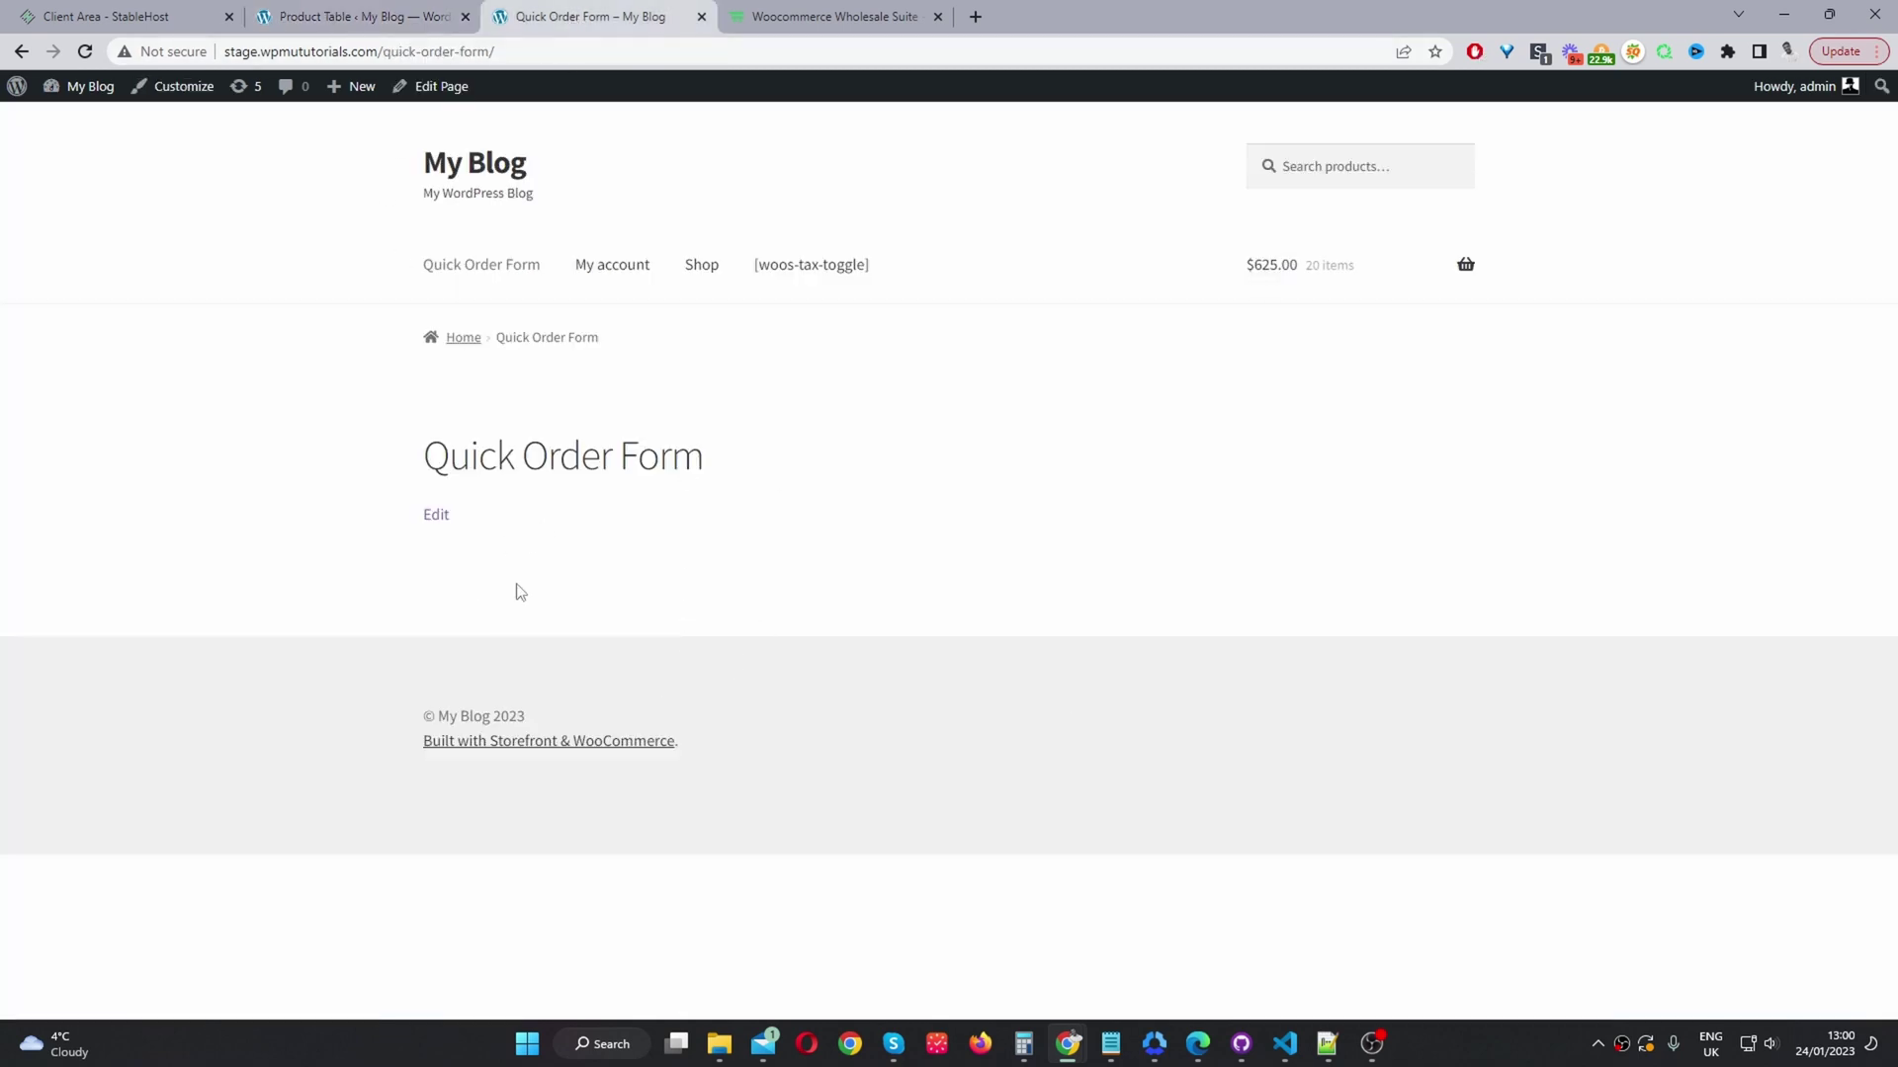
click(308, 19)
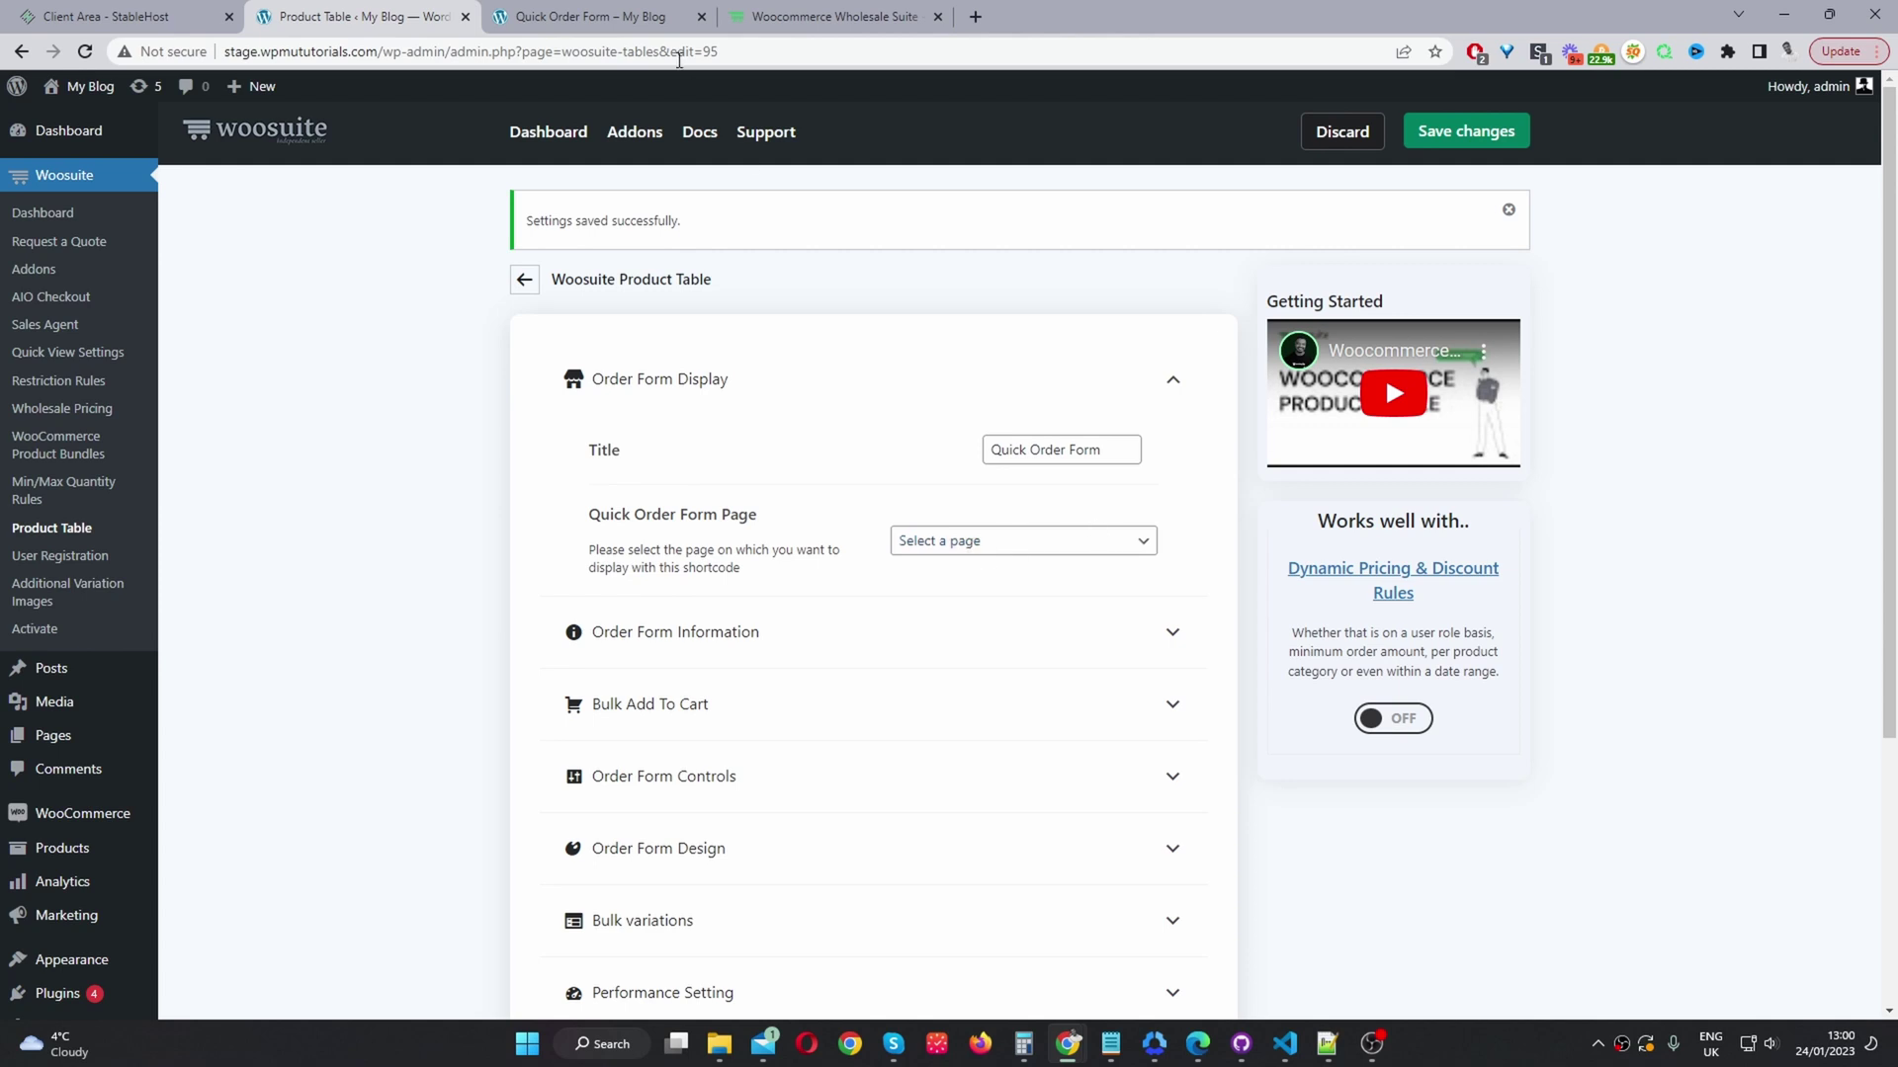
key(ctrl+Tab)
key(ctrl+shift+Tab)
click(528, 288)
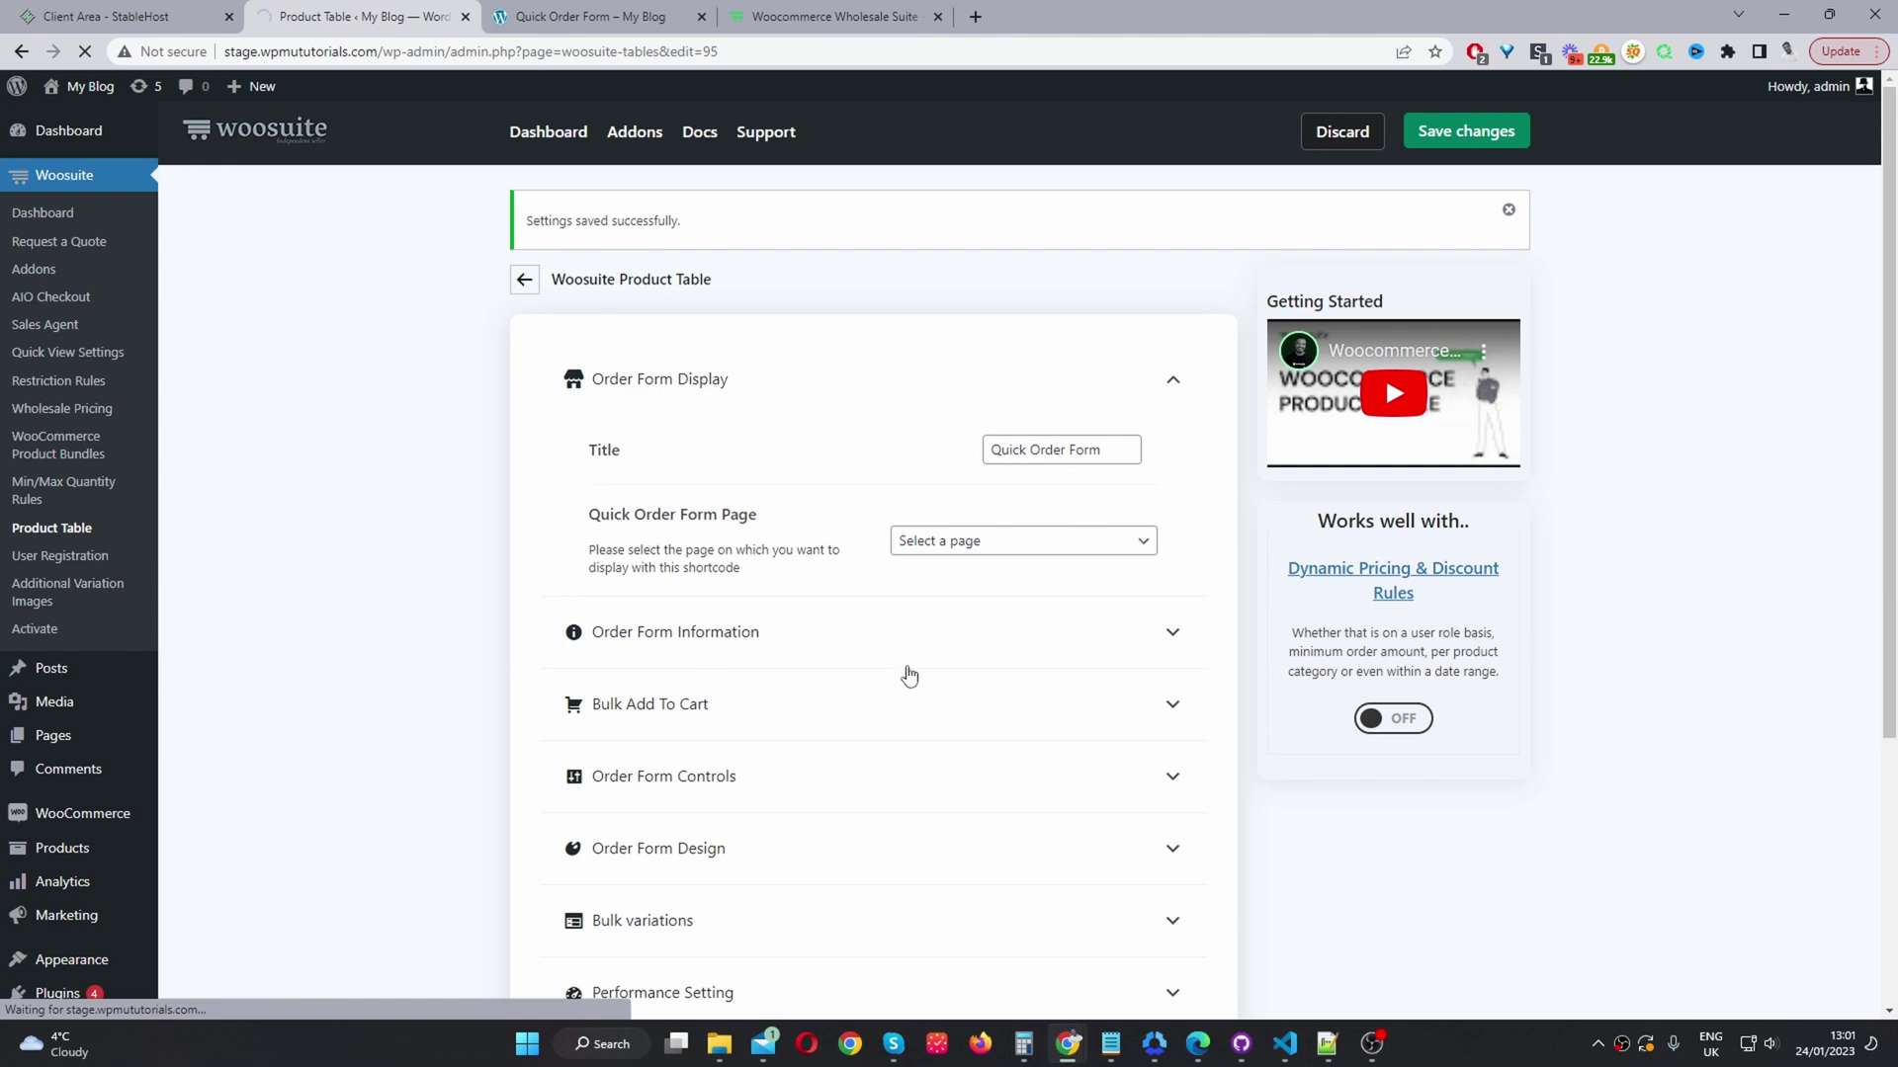
Paste the [product_table id="95"] shortcode into the Quick Order Form page, update it and view it
click(1036, 782)
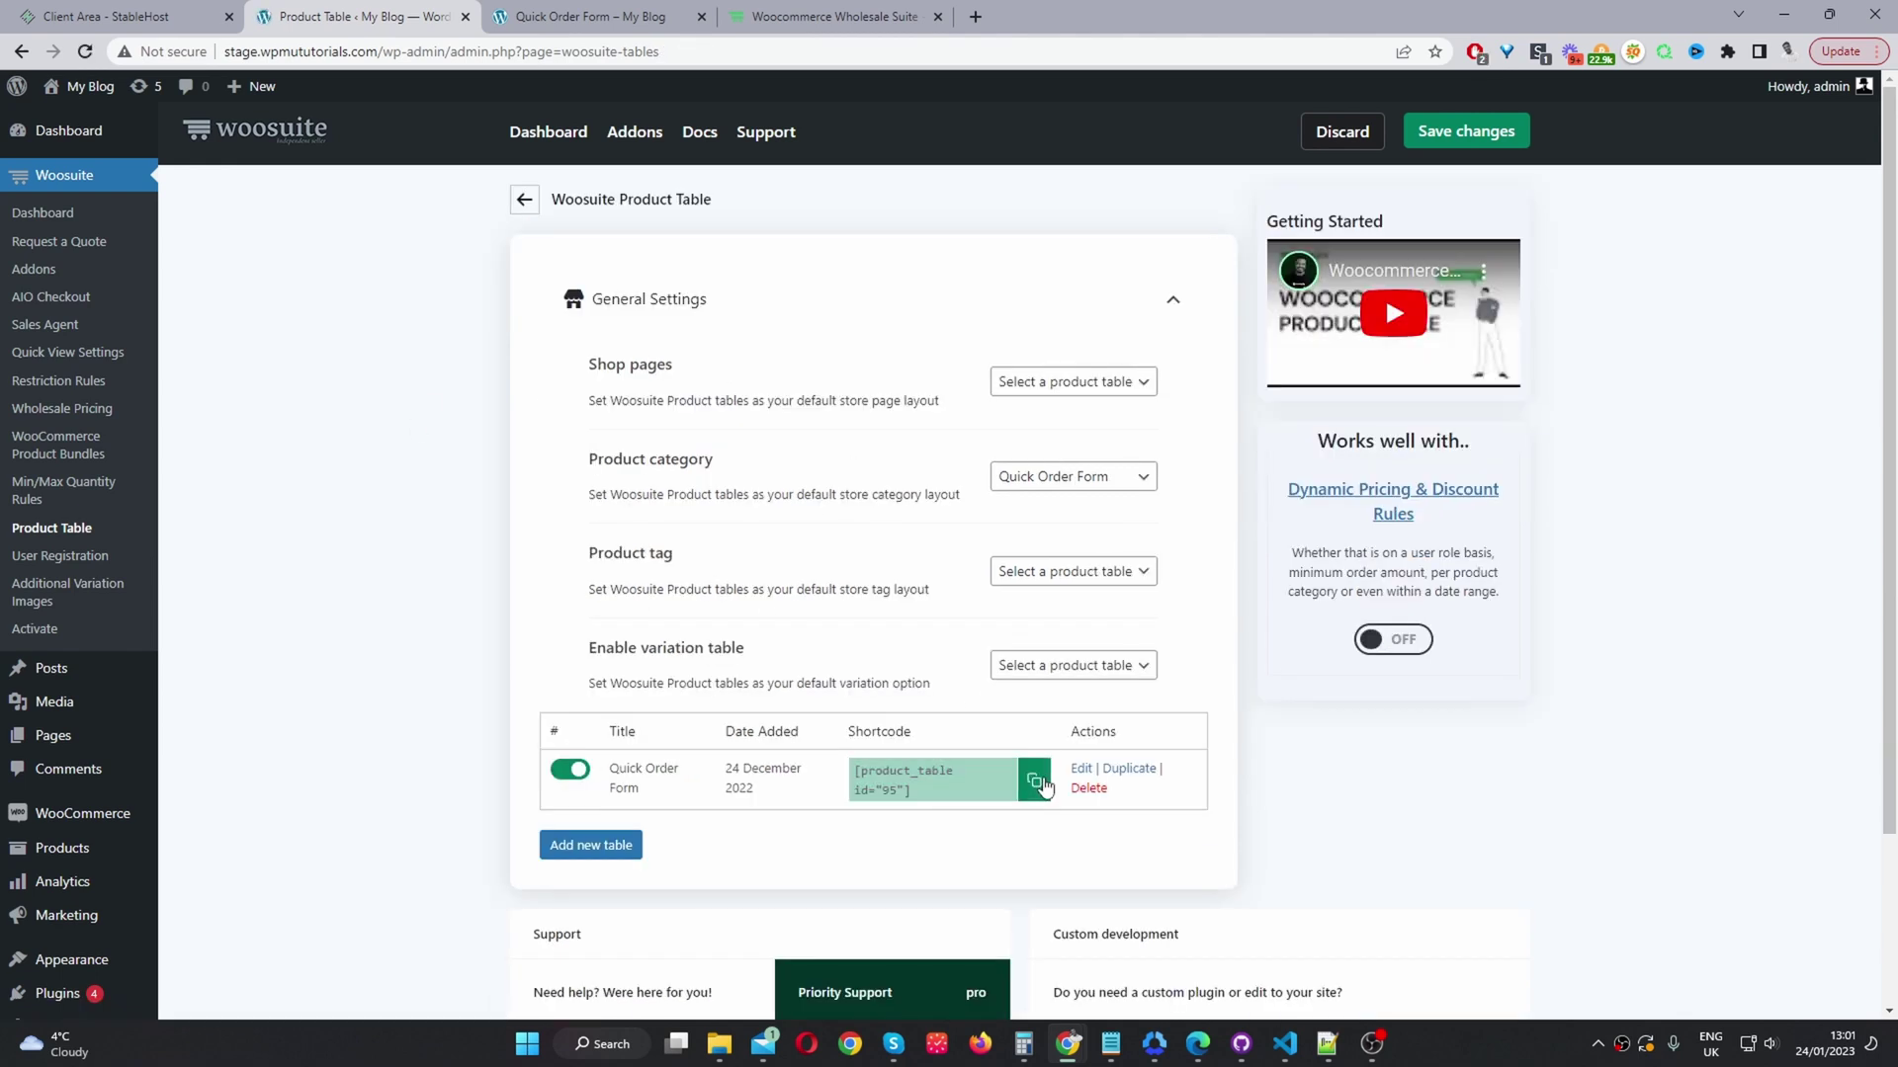
click(593, 17)
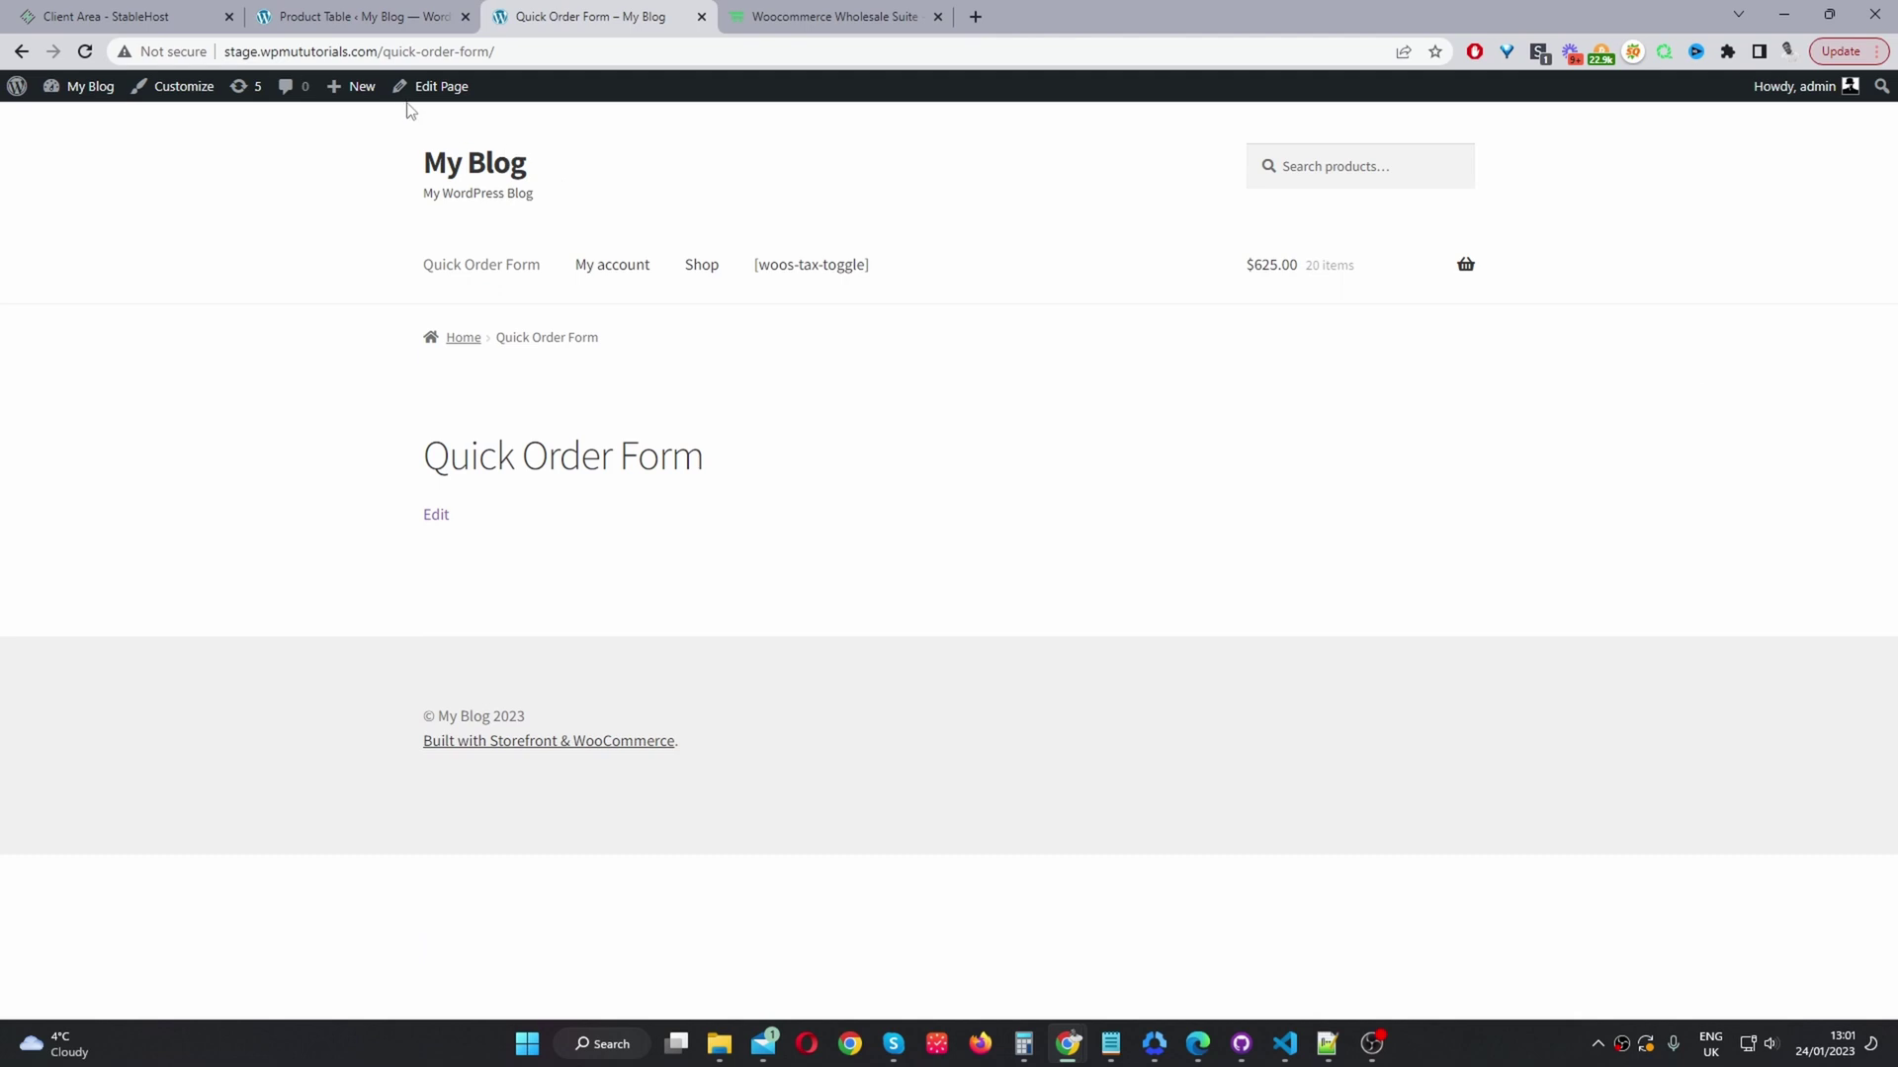
click(435, 86)
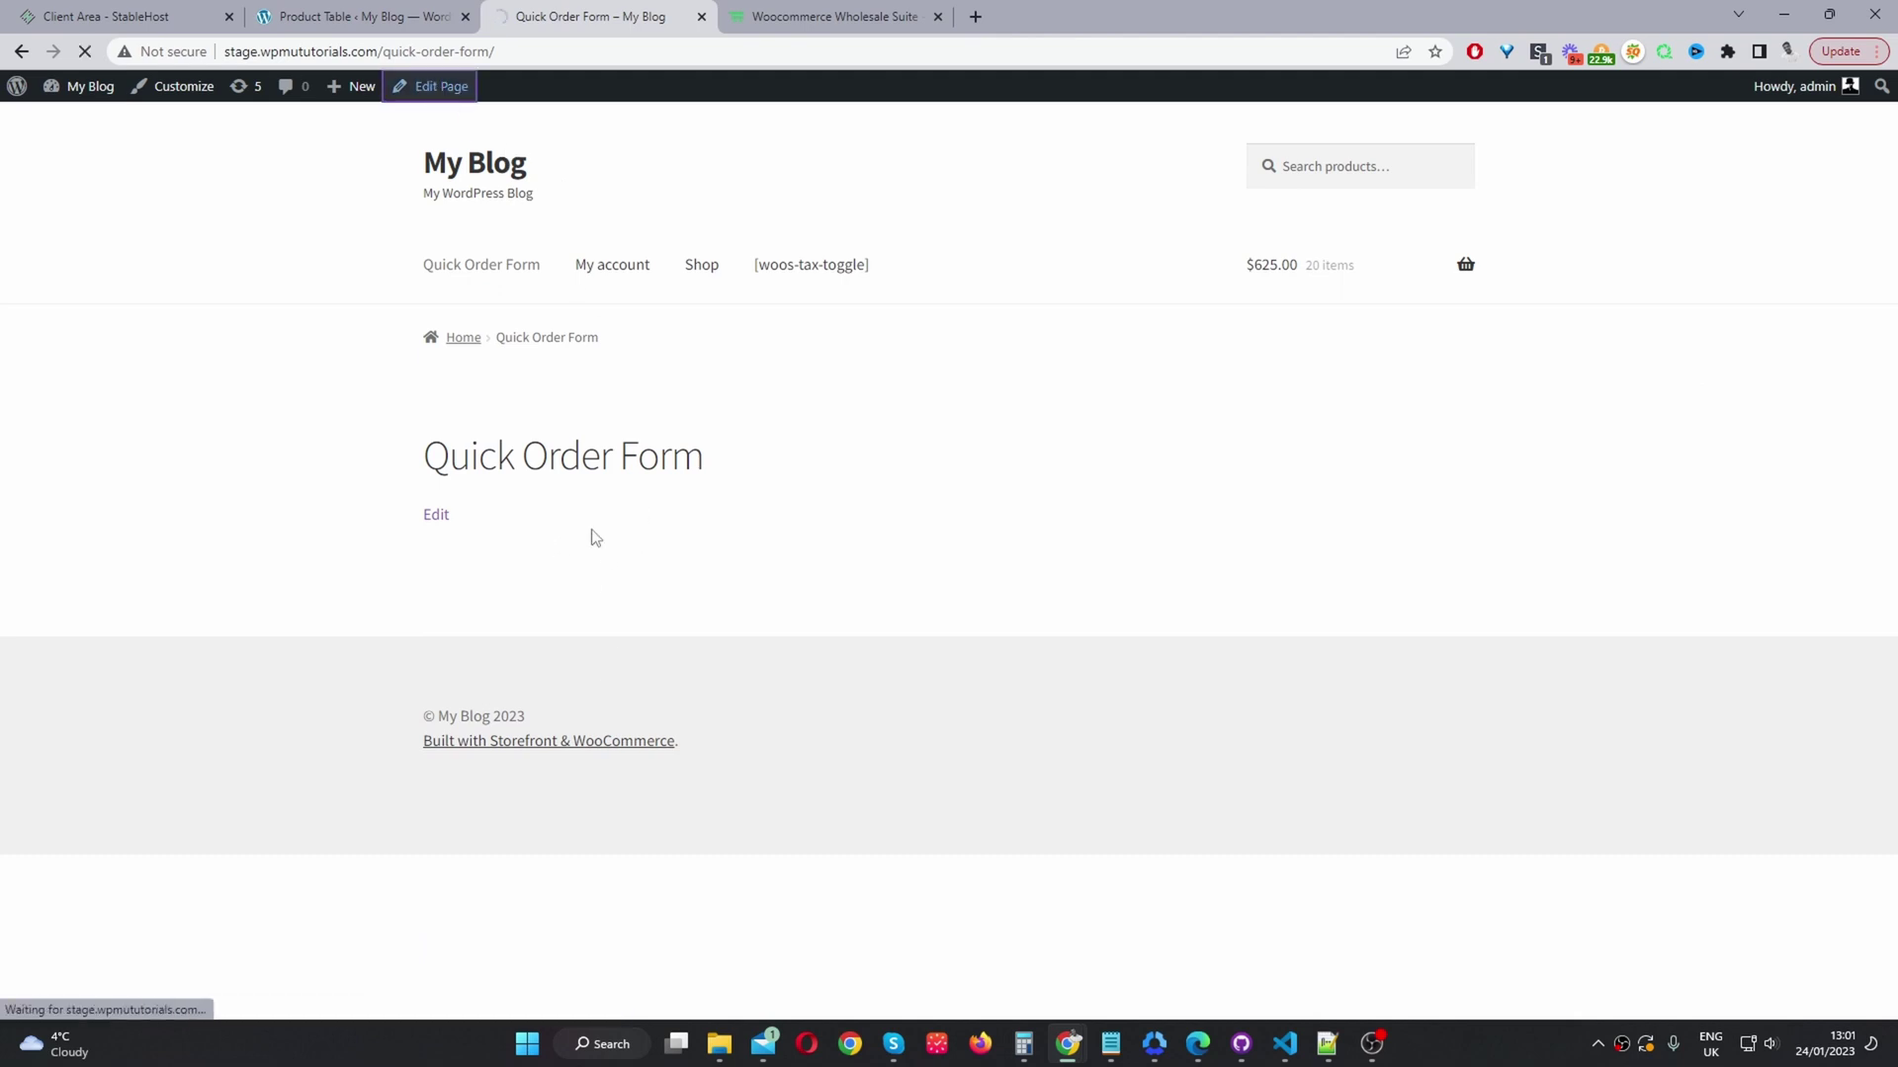
key(ctrl+v)
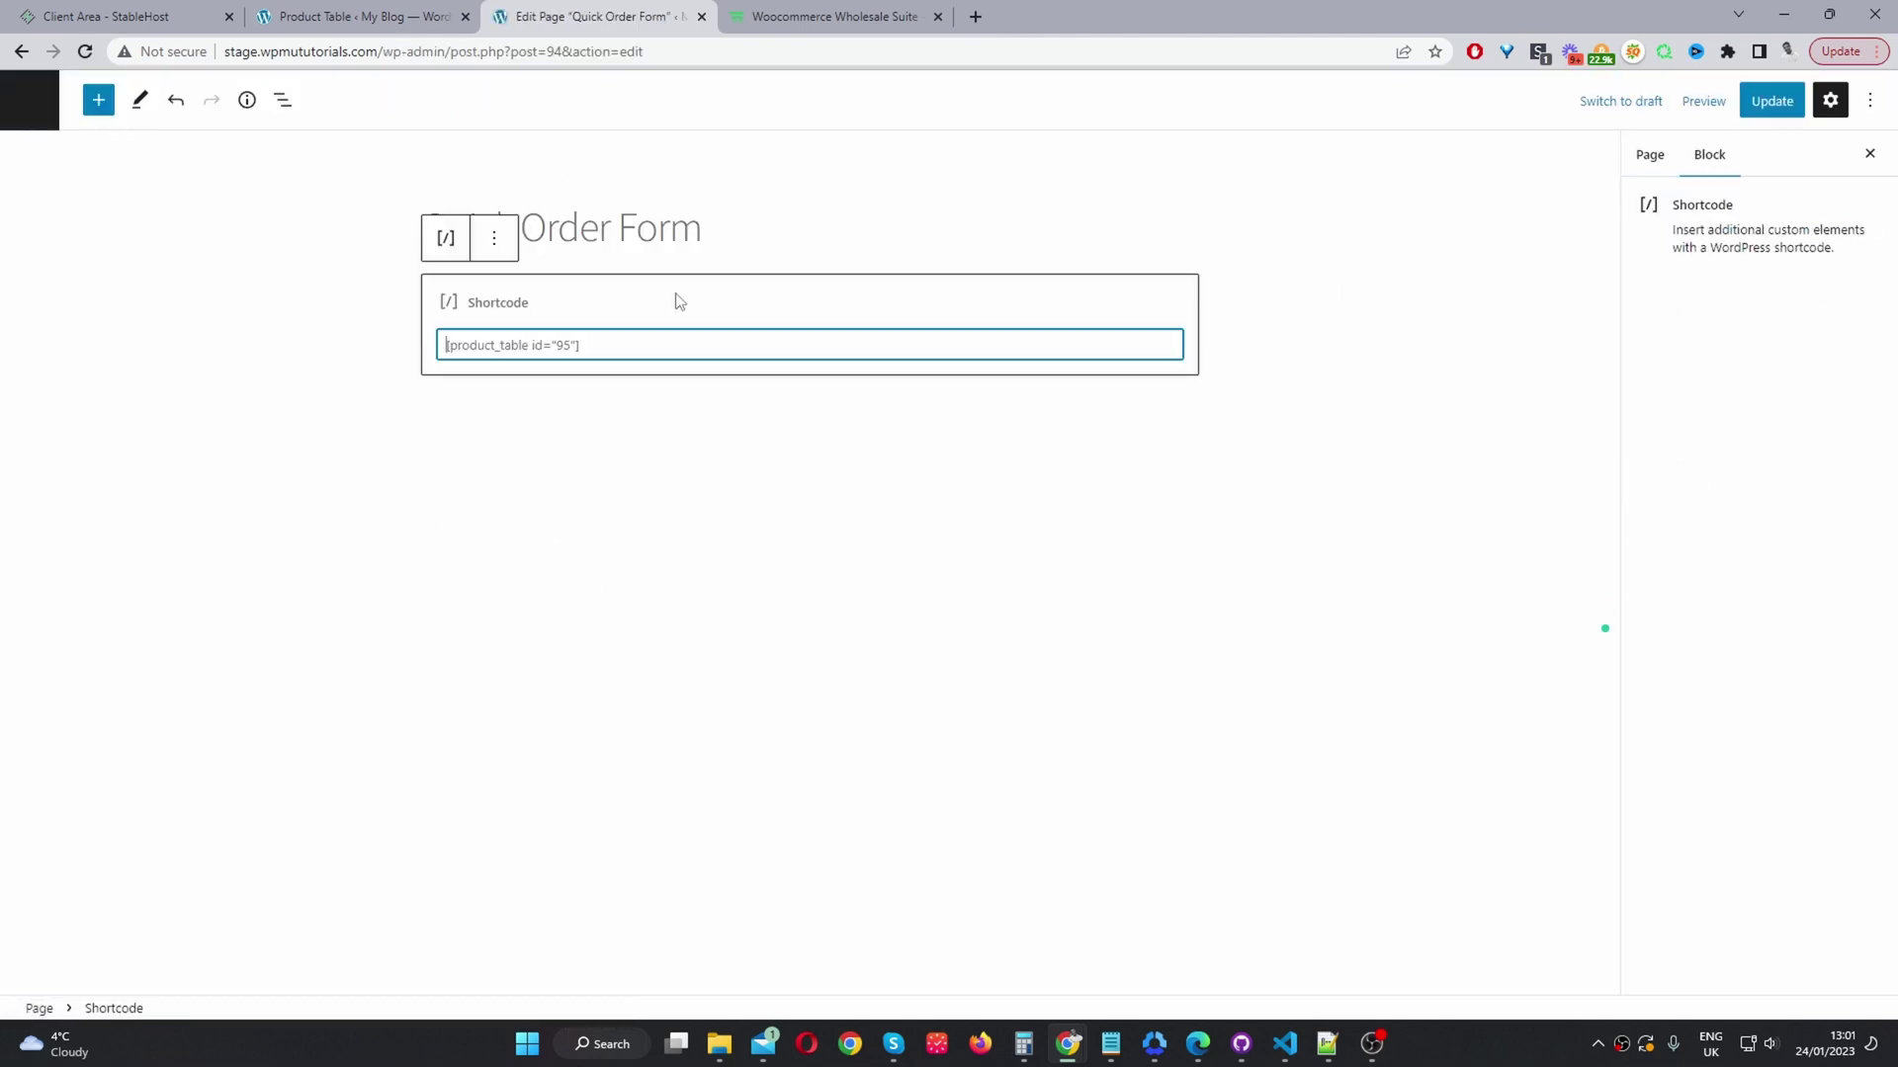
click(1768, 101)
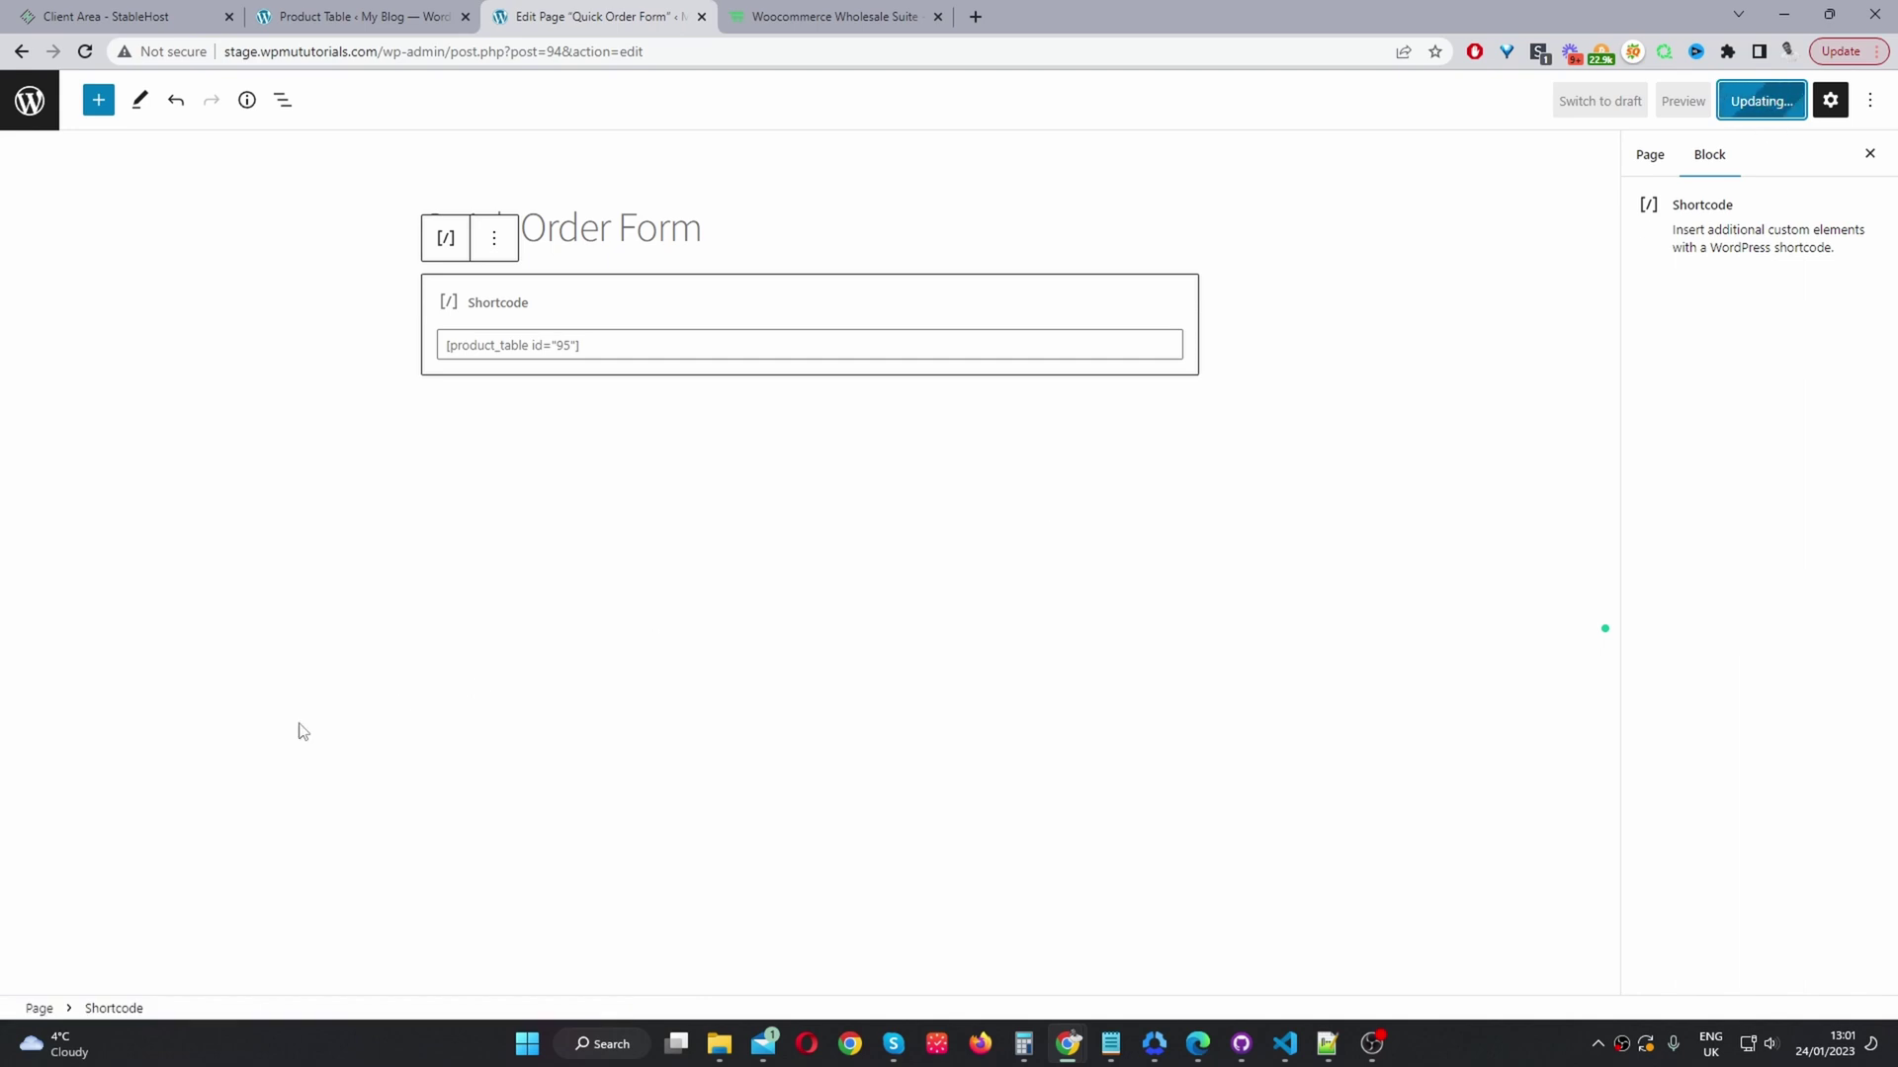
ctrl+click(185, 957)
Filter the table by the Hoodies, then Music categories, and reset the filters
key(ctrl+Tab)
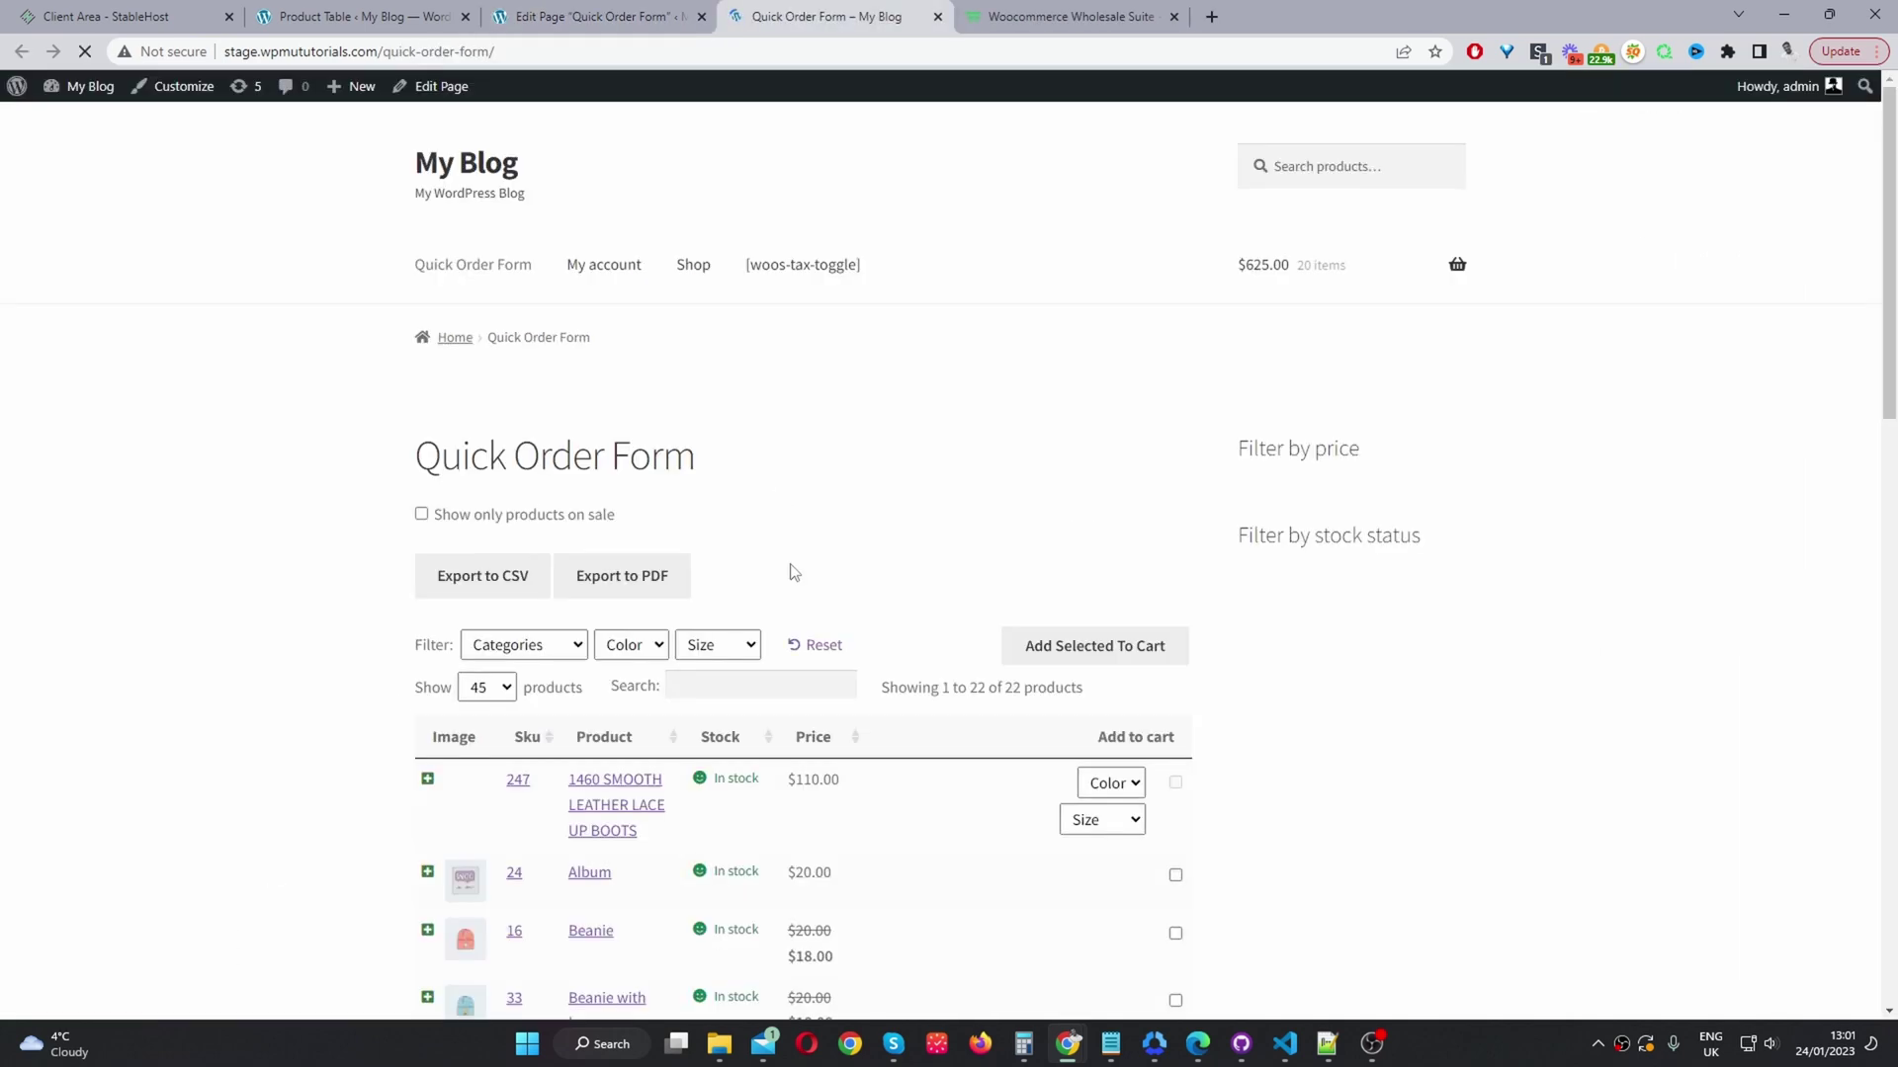
scroll(624, 810, down, 3)
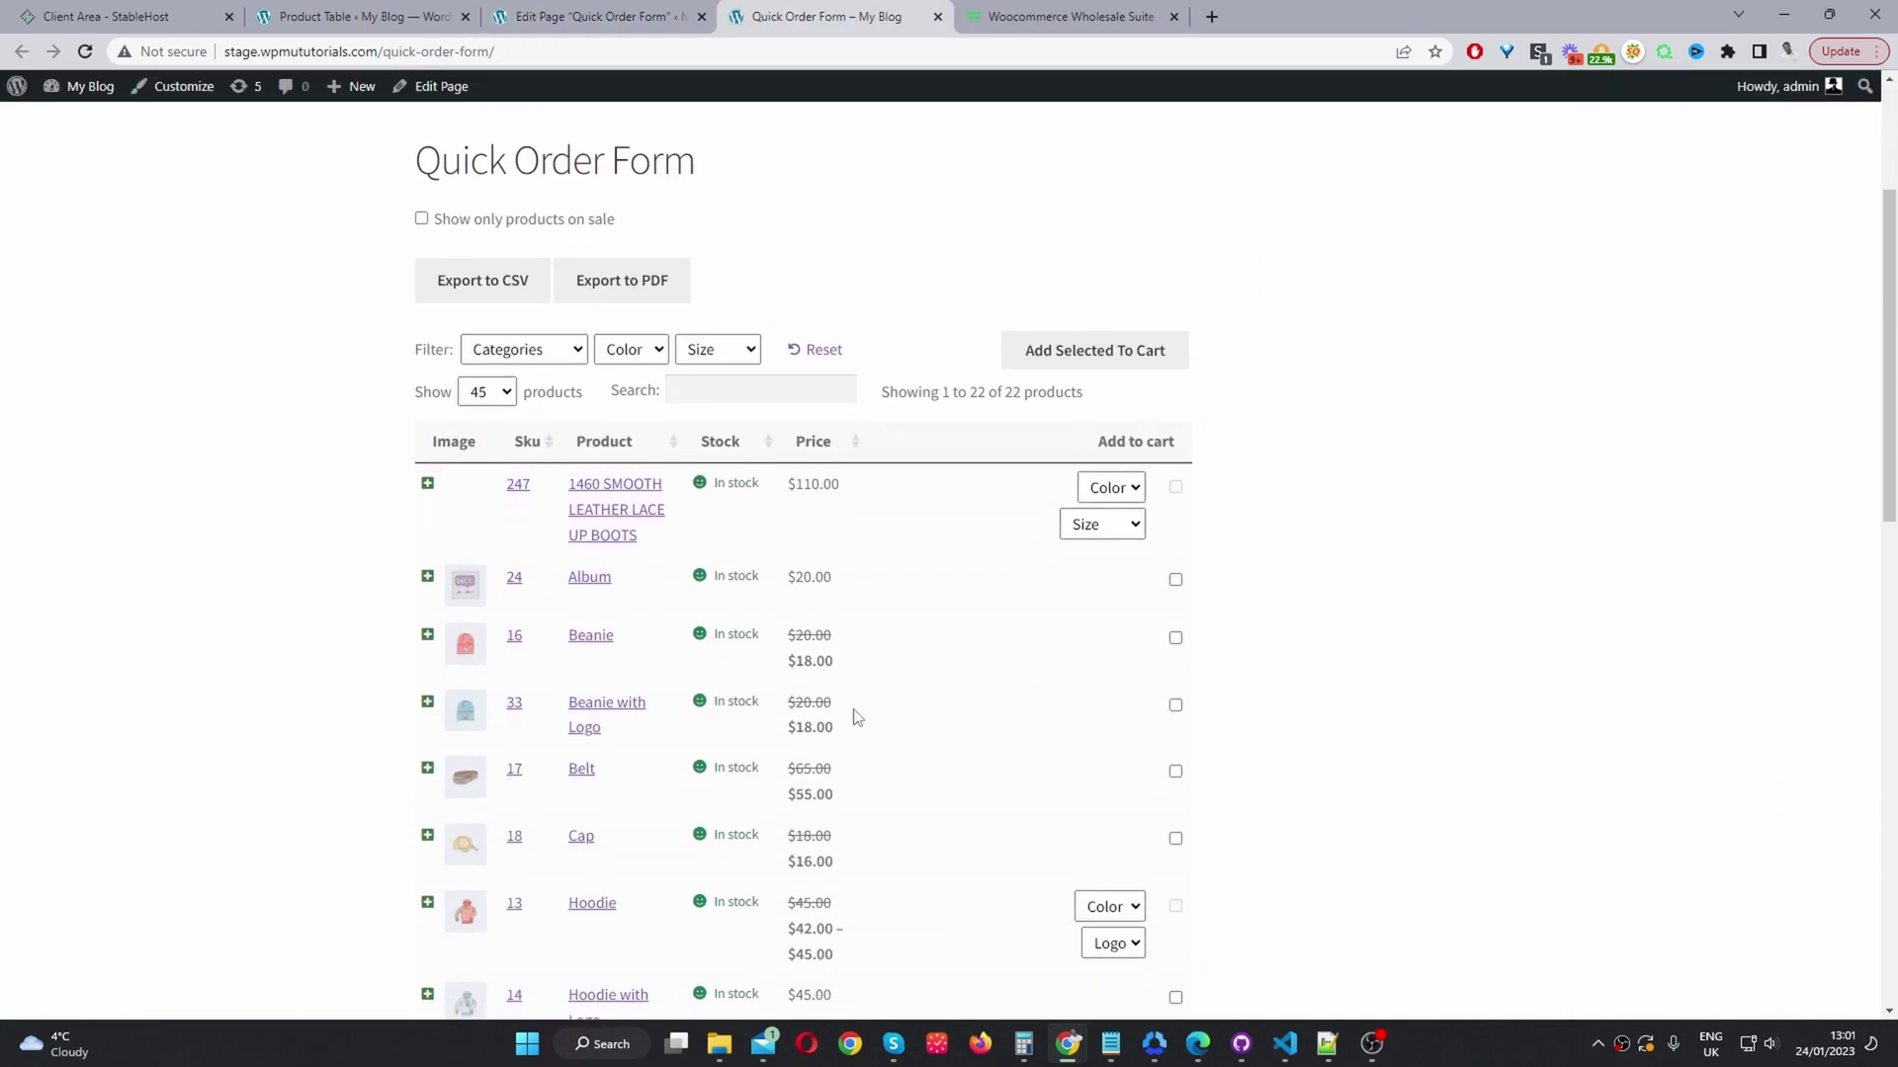
scroll(858, 720, down, 1)
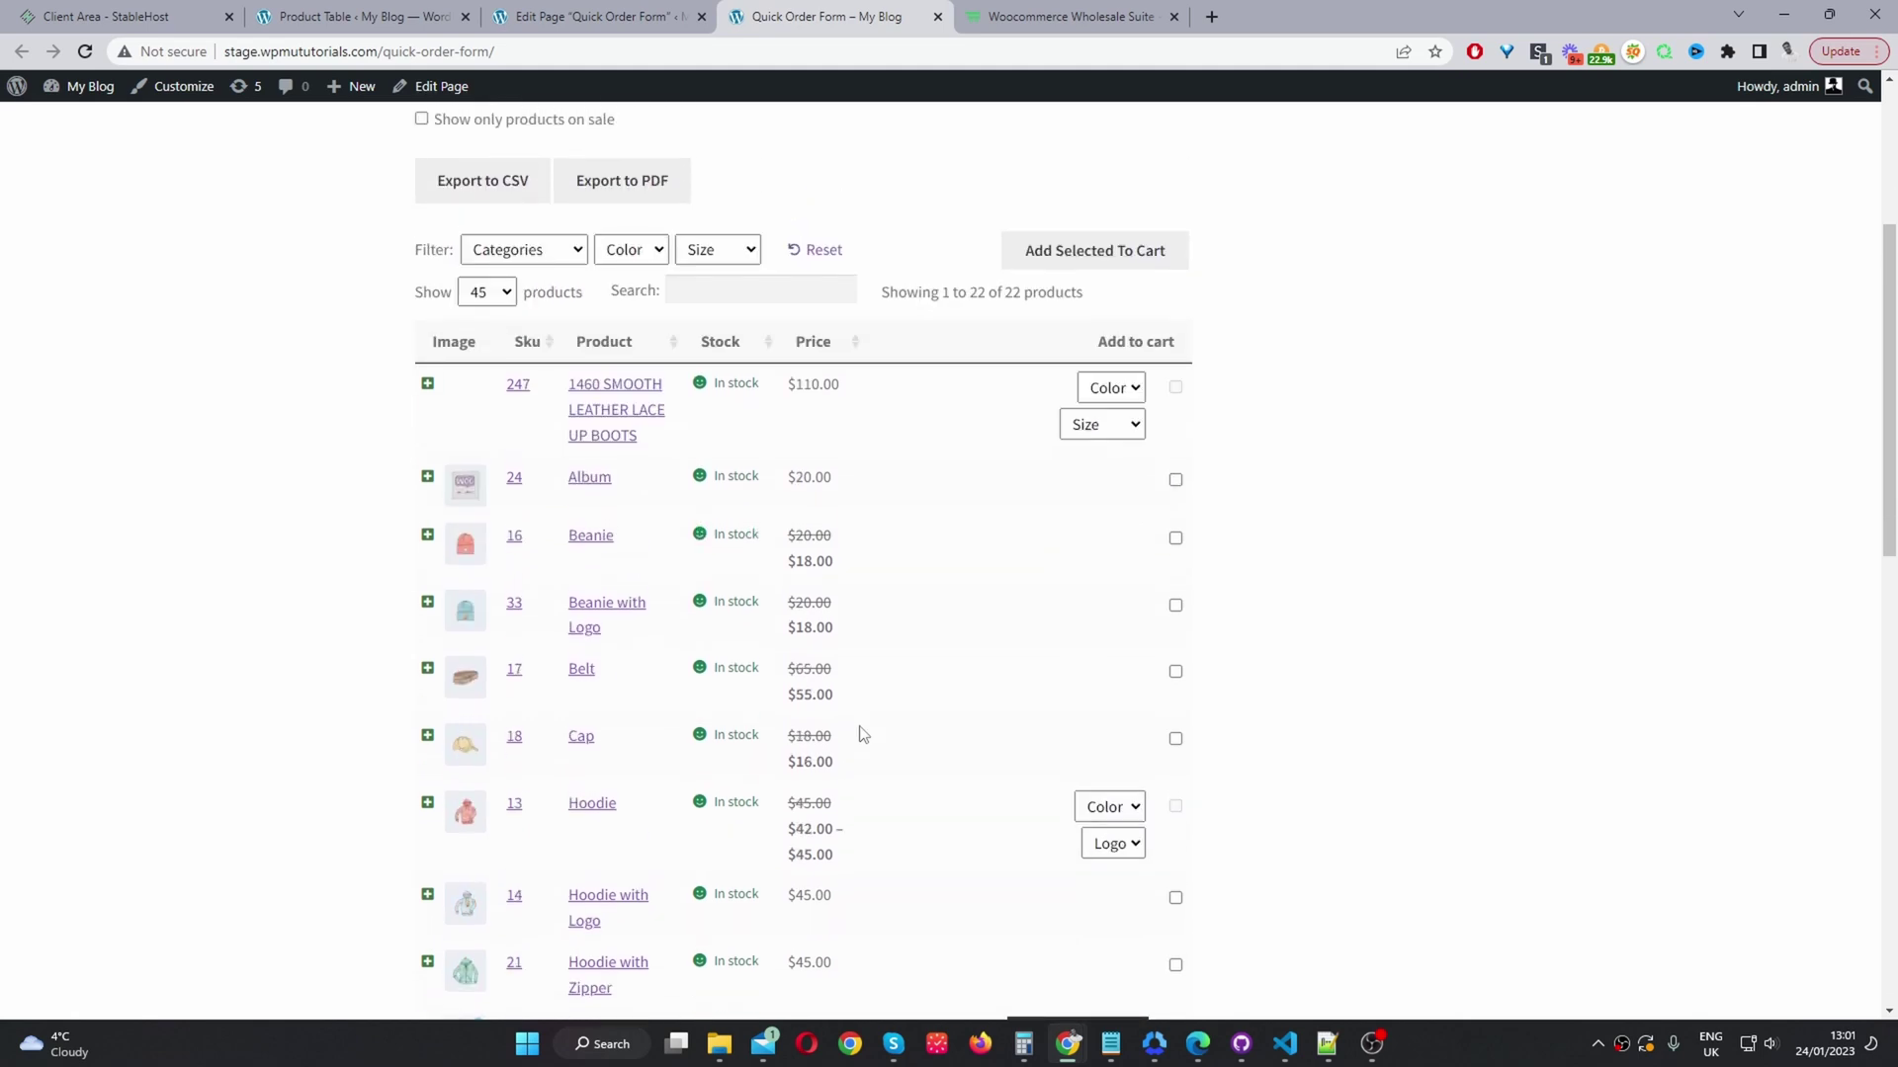
click(542, 254)
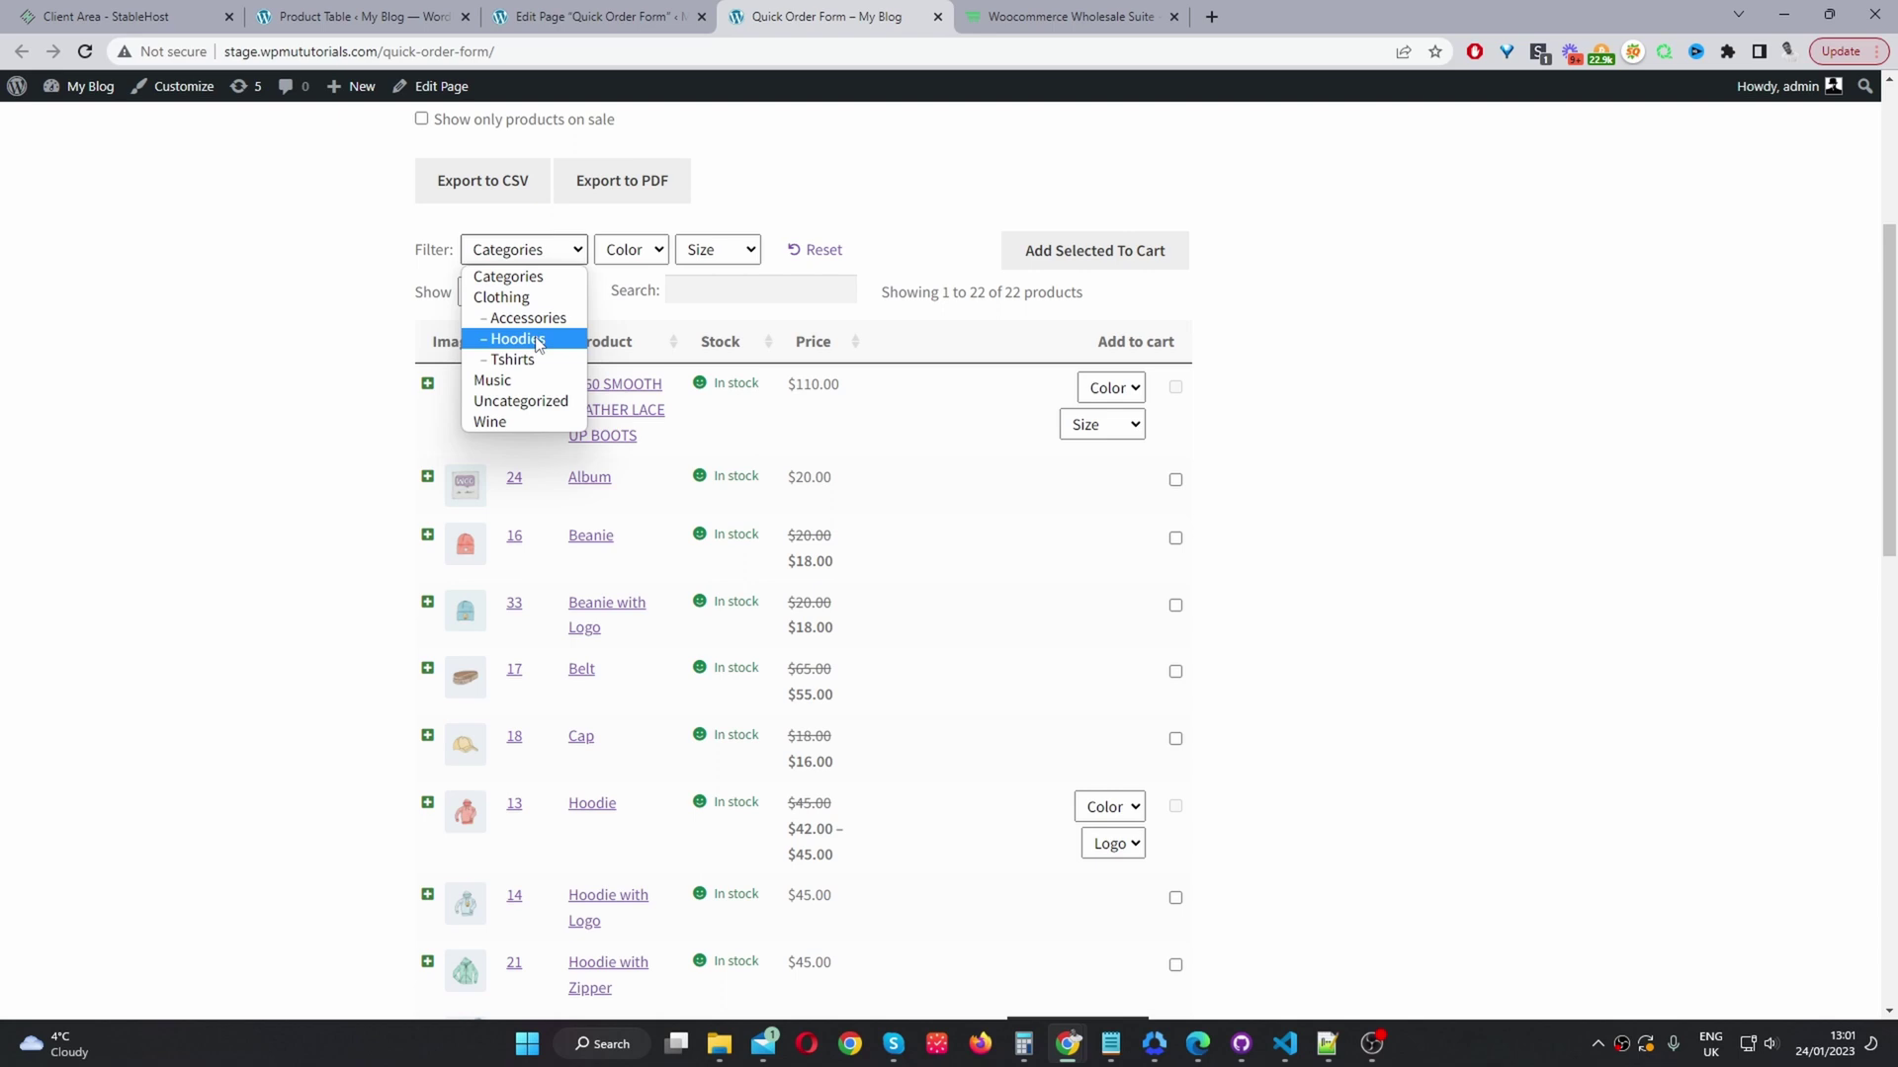
click(523, 334)
click(524, 250)
click(529, 390)
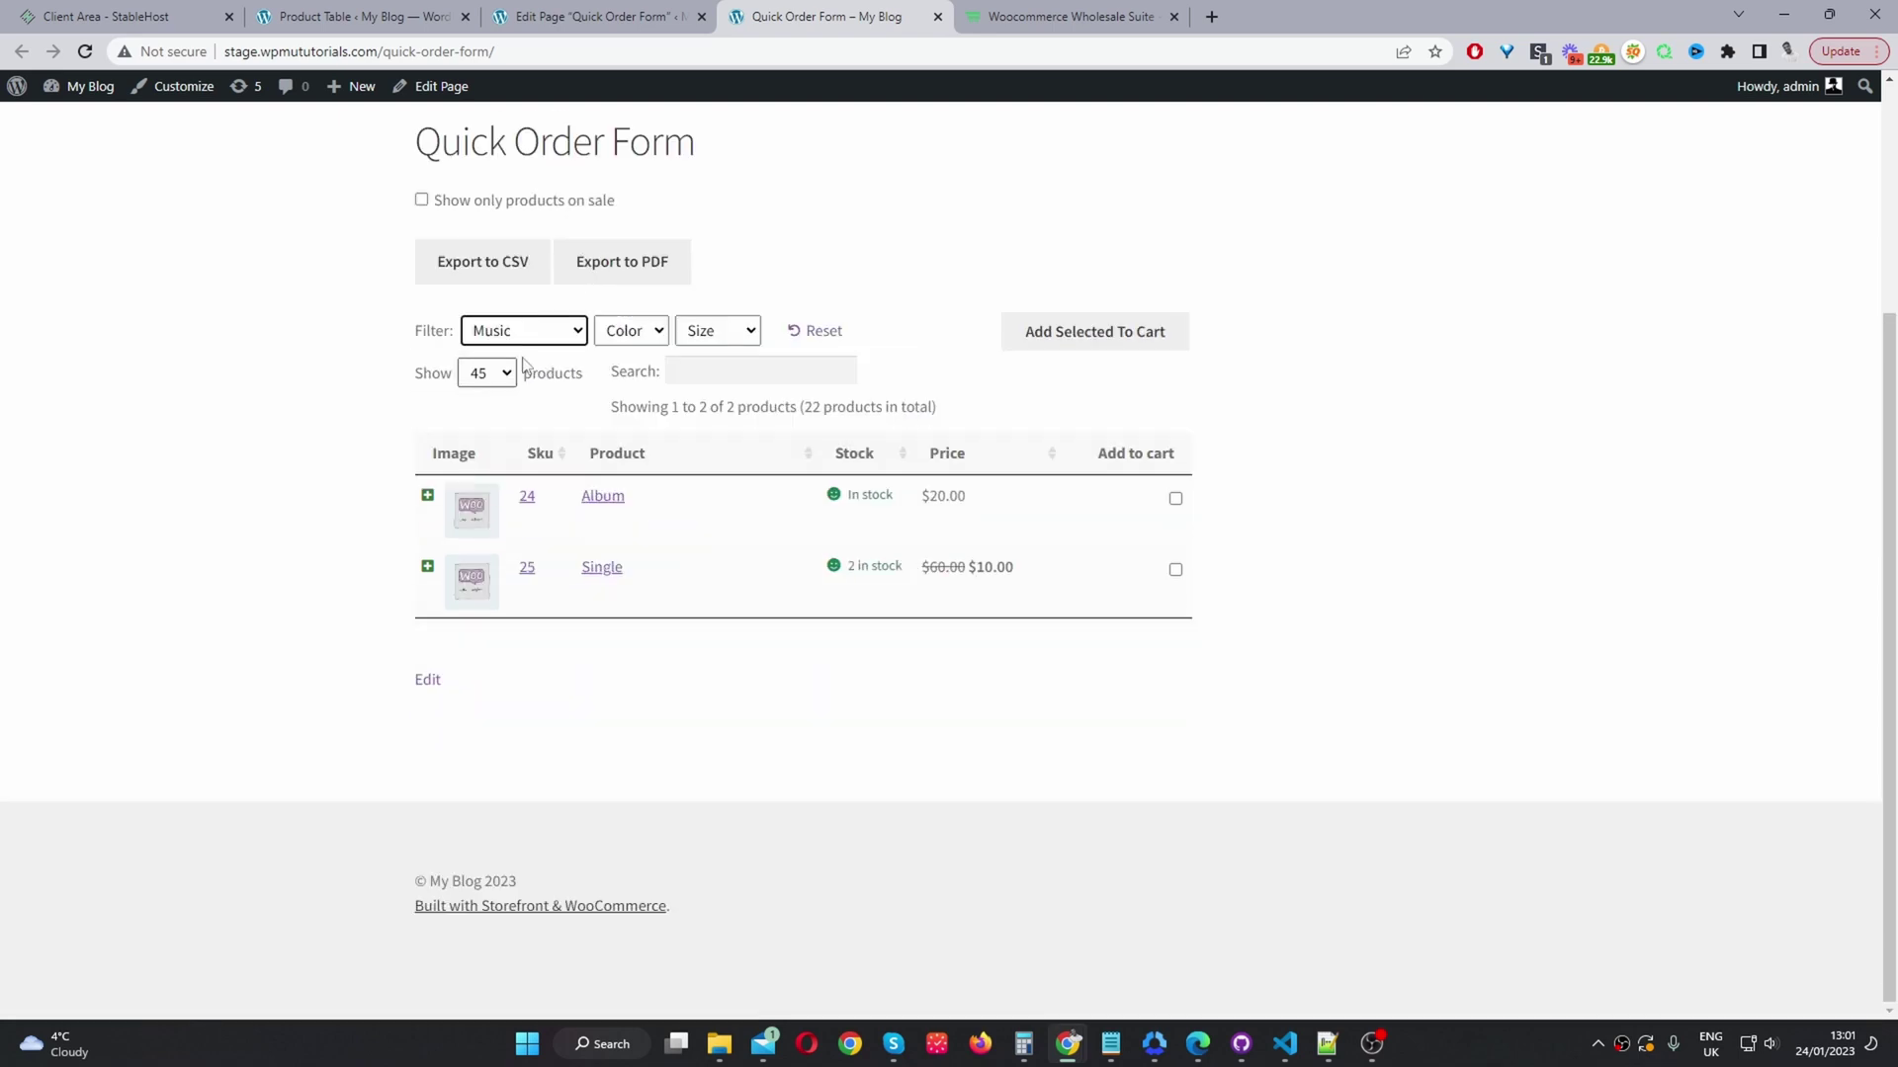
click(808, 332)
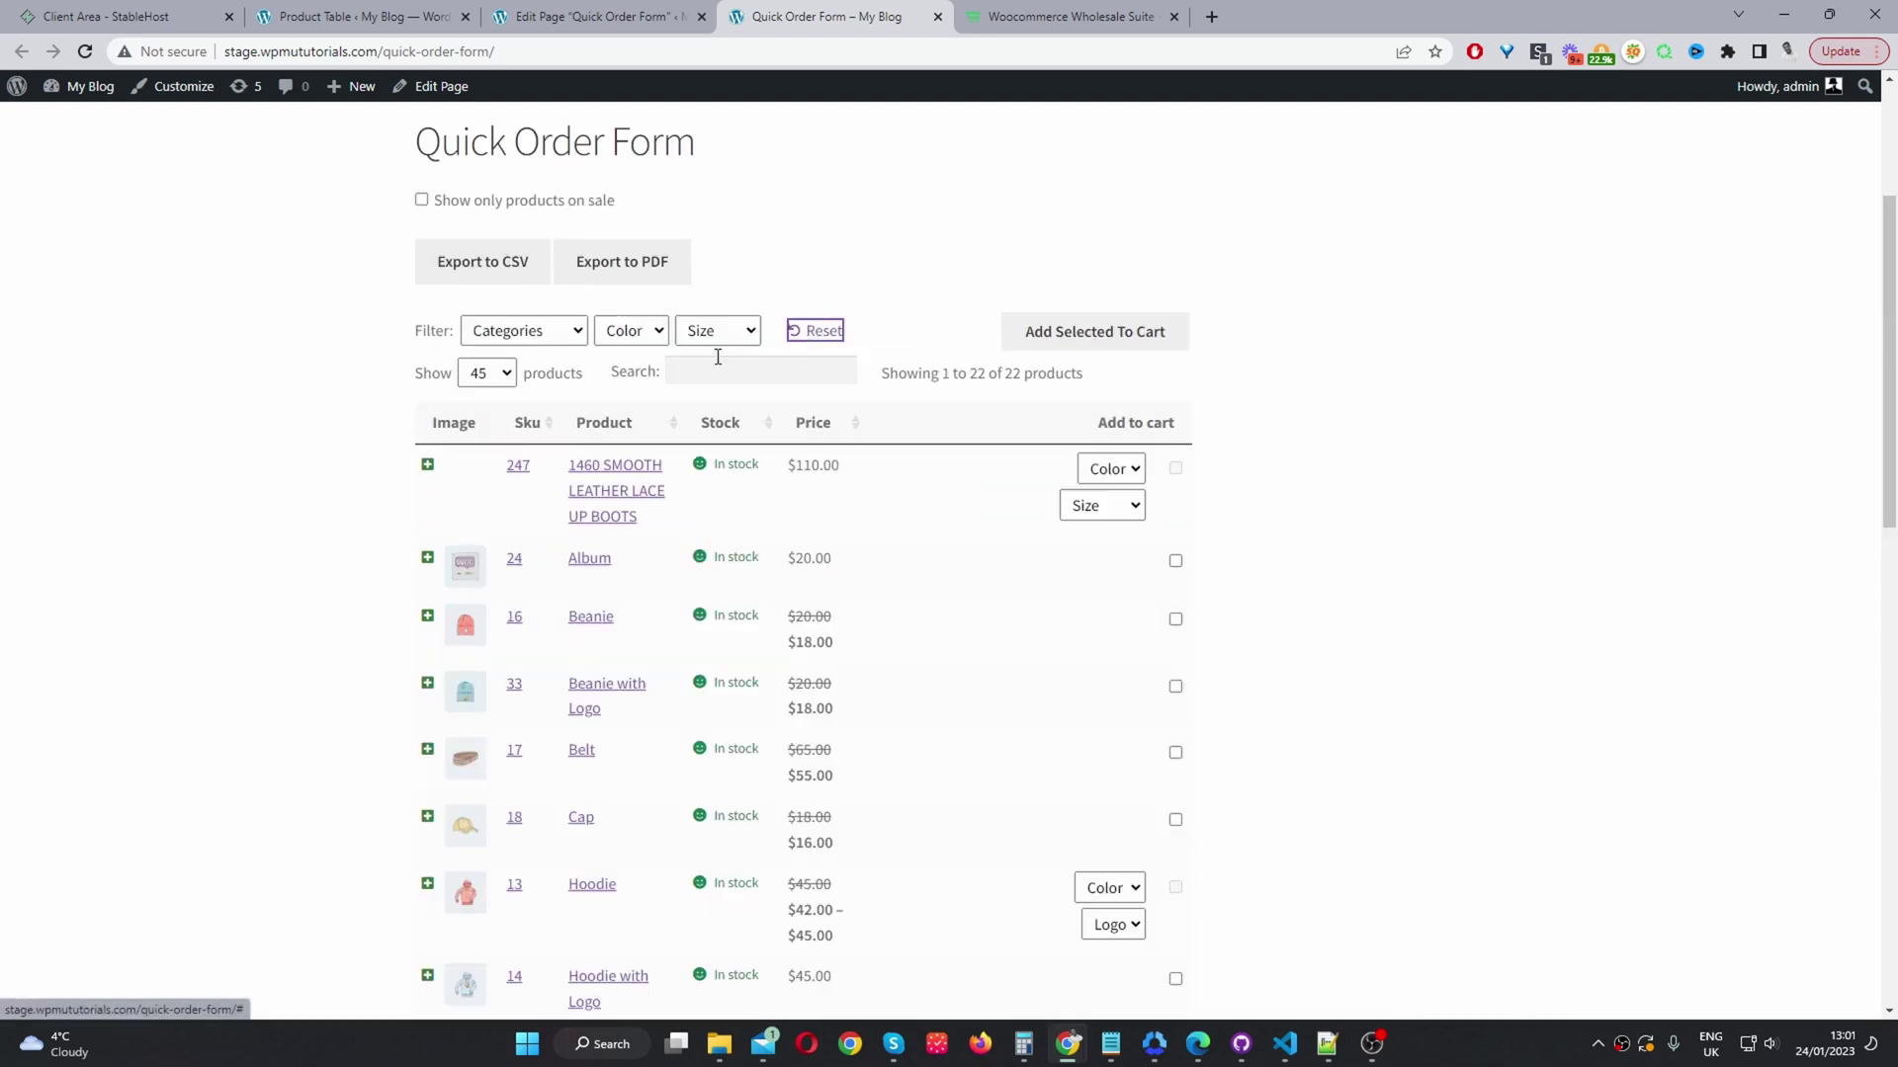
Filter the table to Blue colour and Medium size, then reset the filters
click(620, 336)
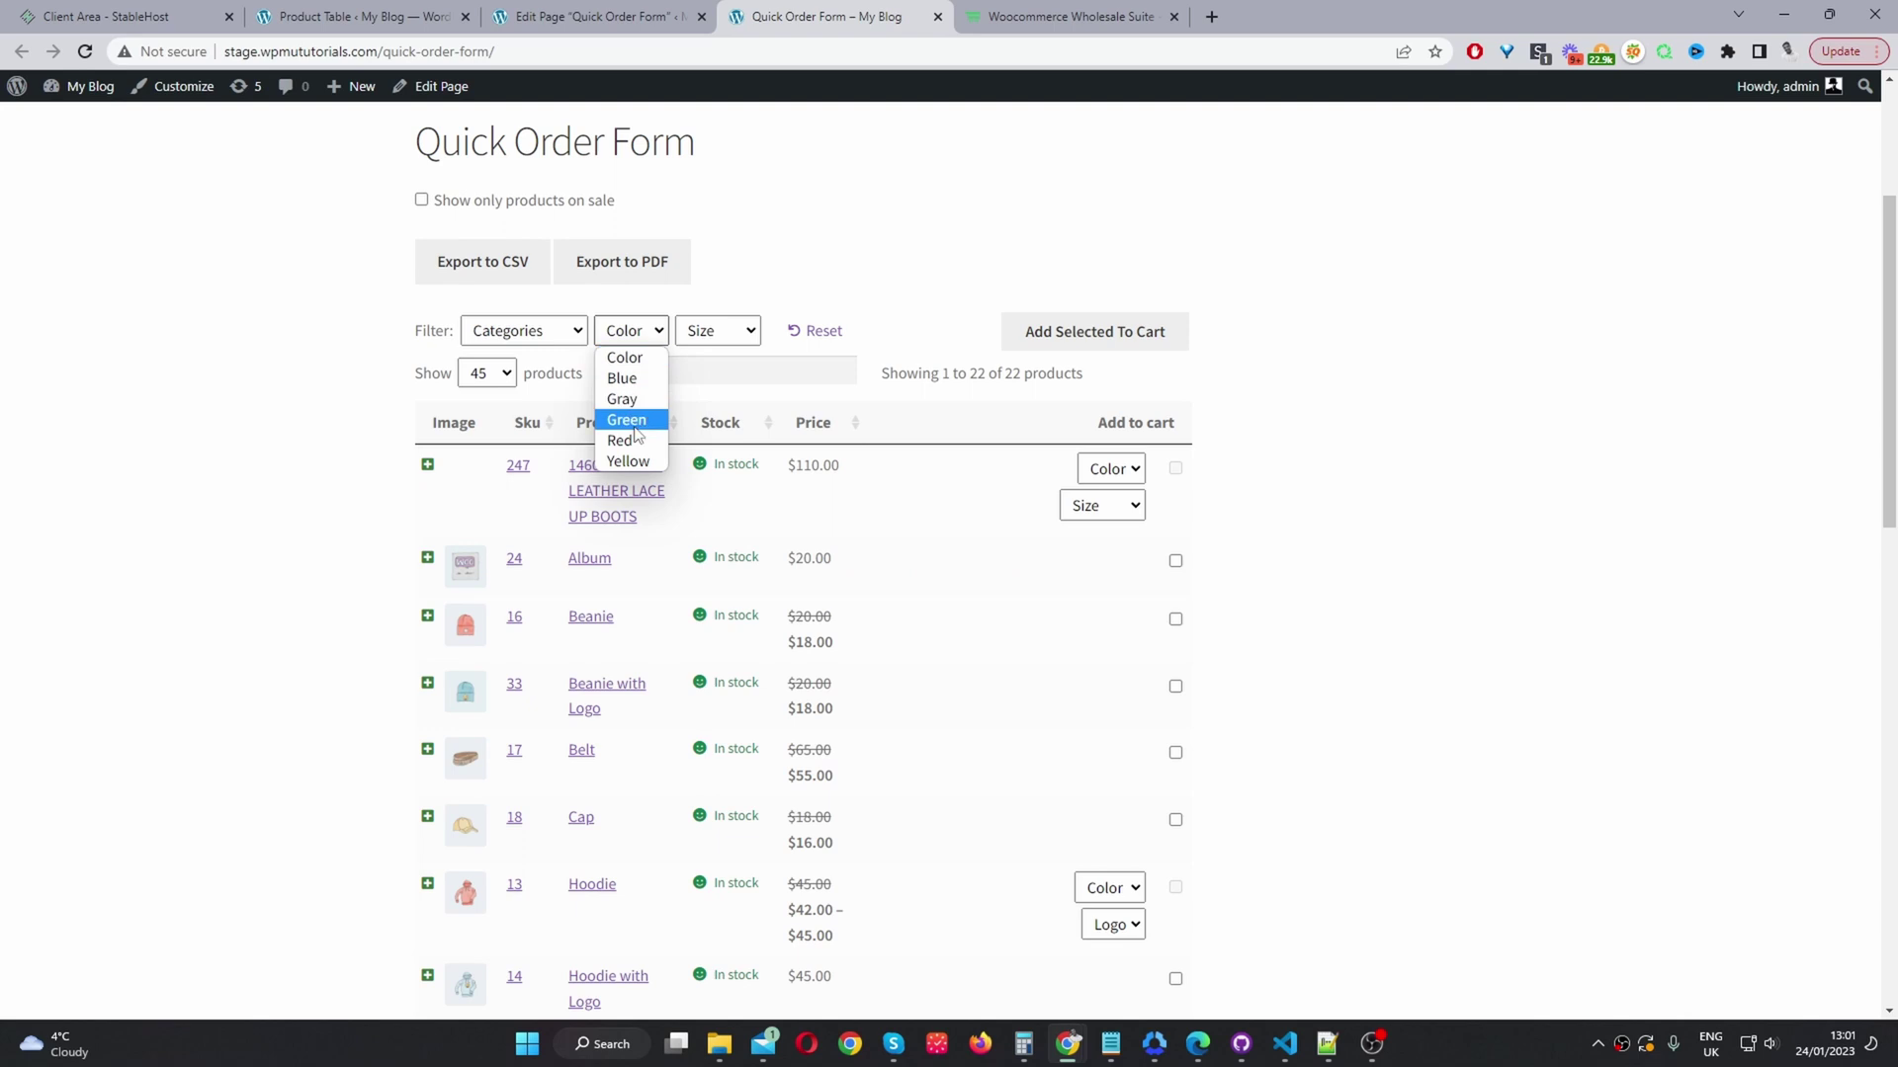
click(621, 379)
click(712, 333)
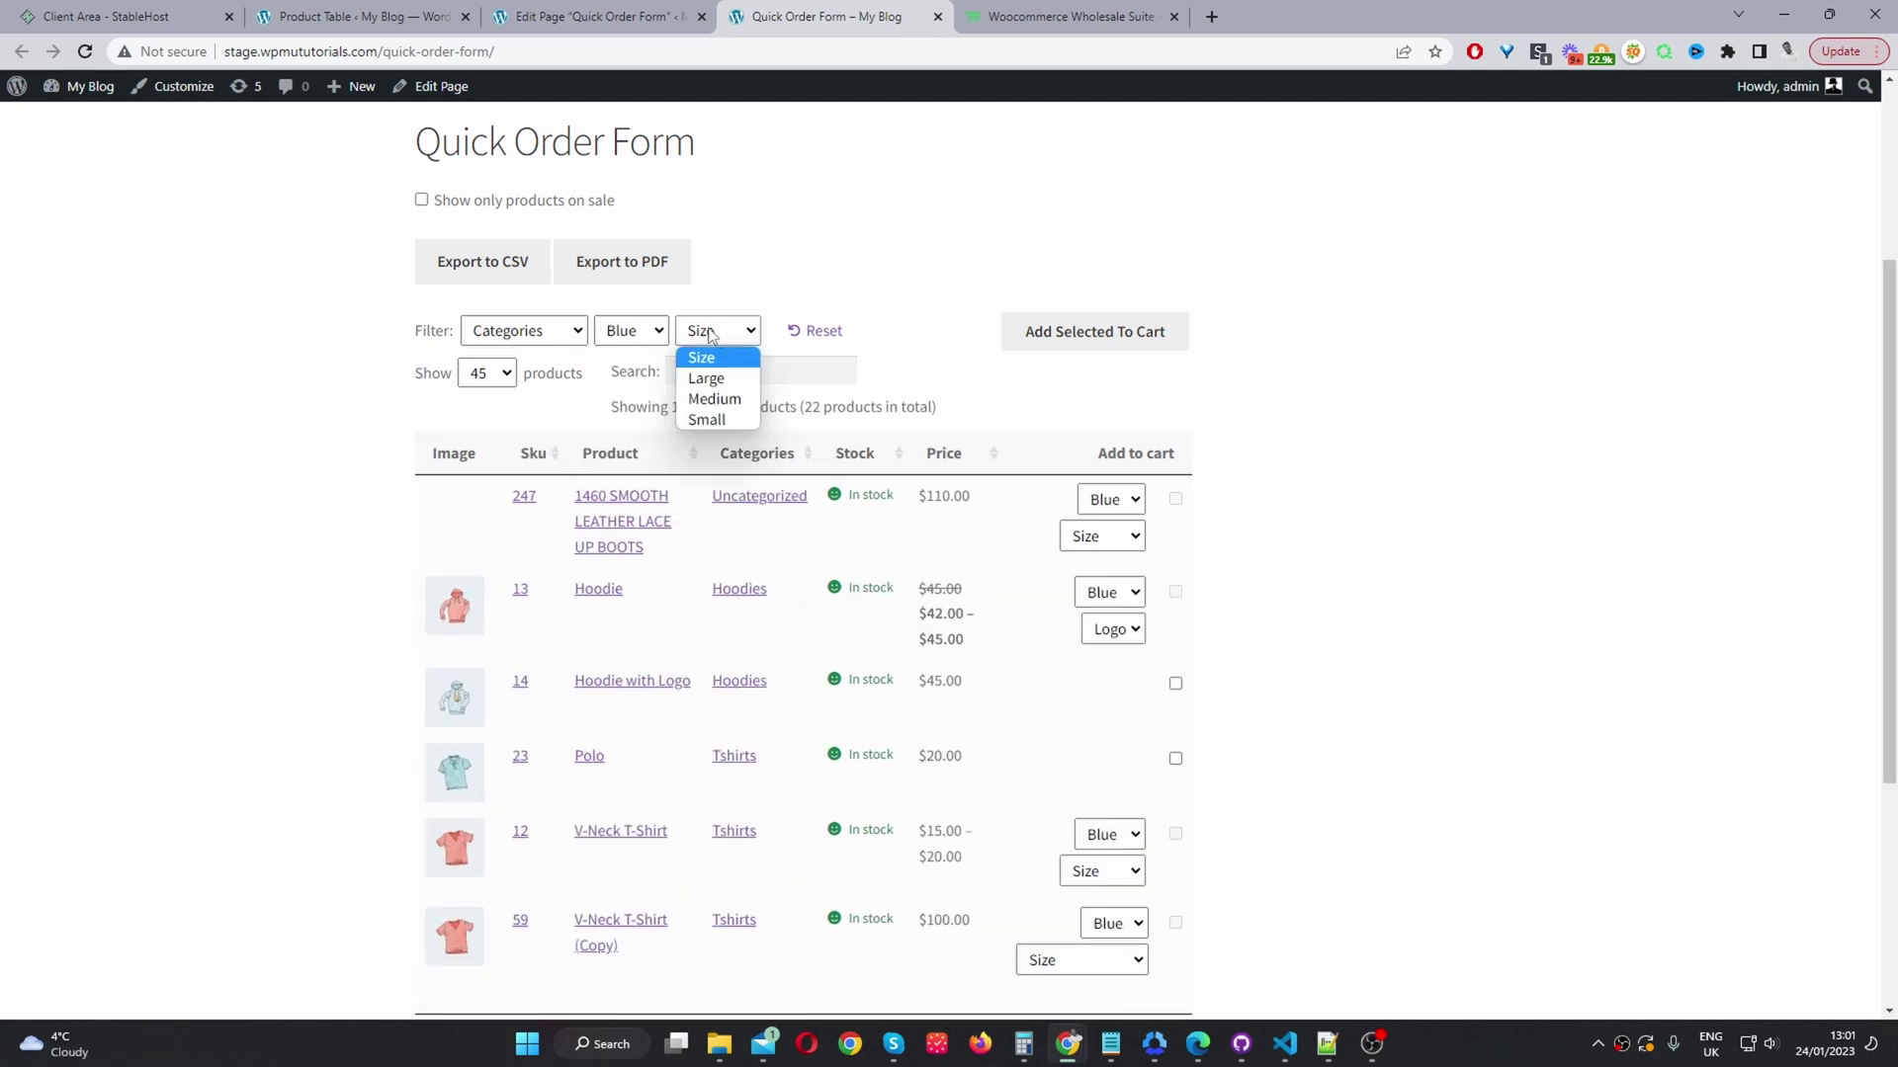
click(714, 398)
click(813, 331)
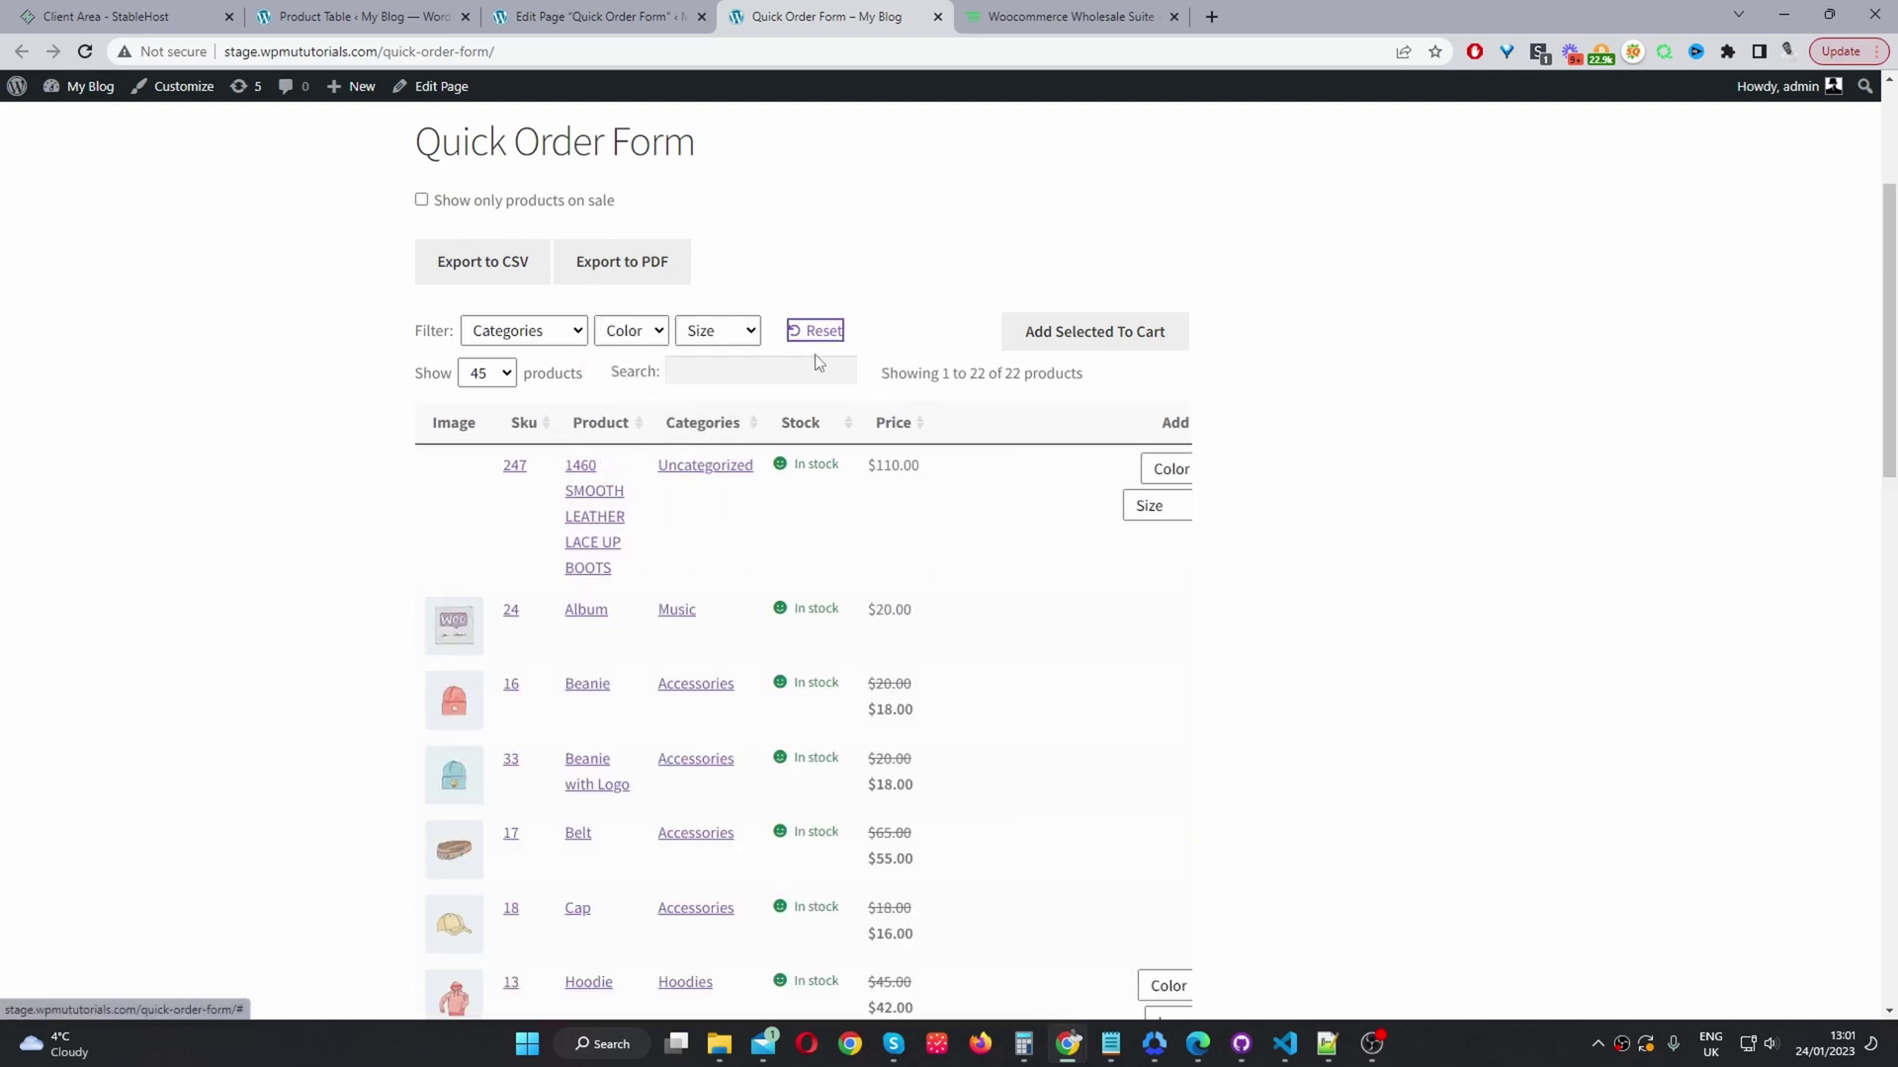
Search the table for 'sh', then clear the search to show all products
click(764, 372)
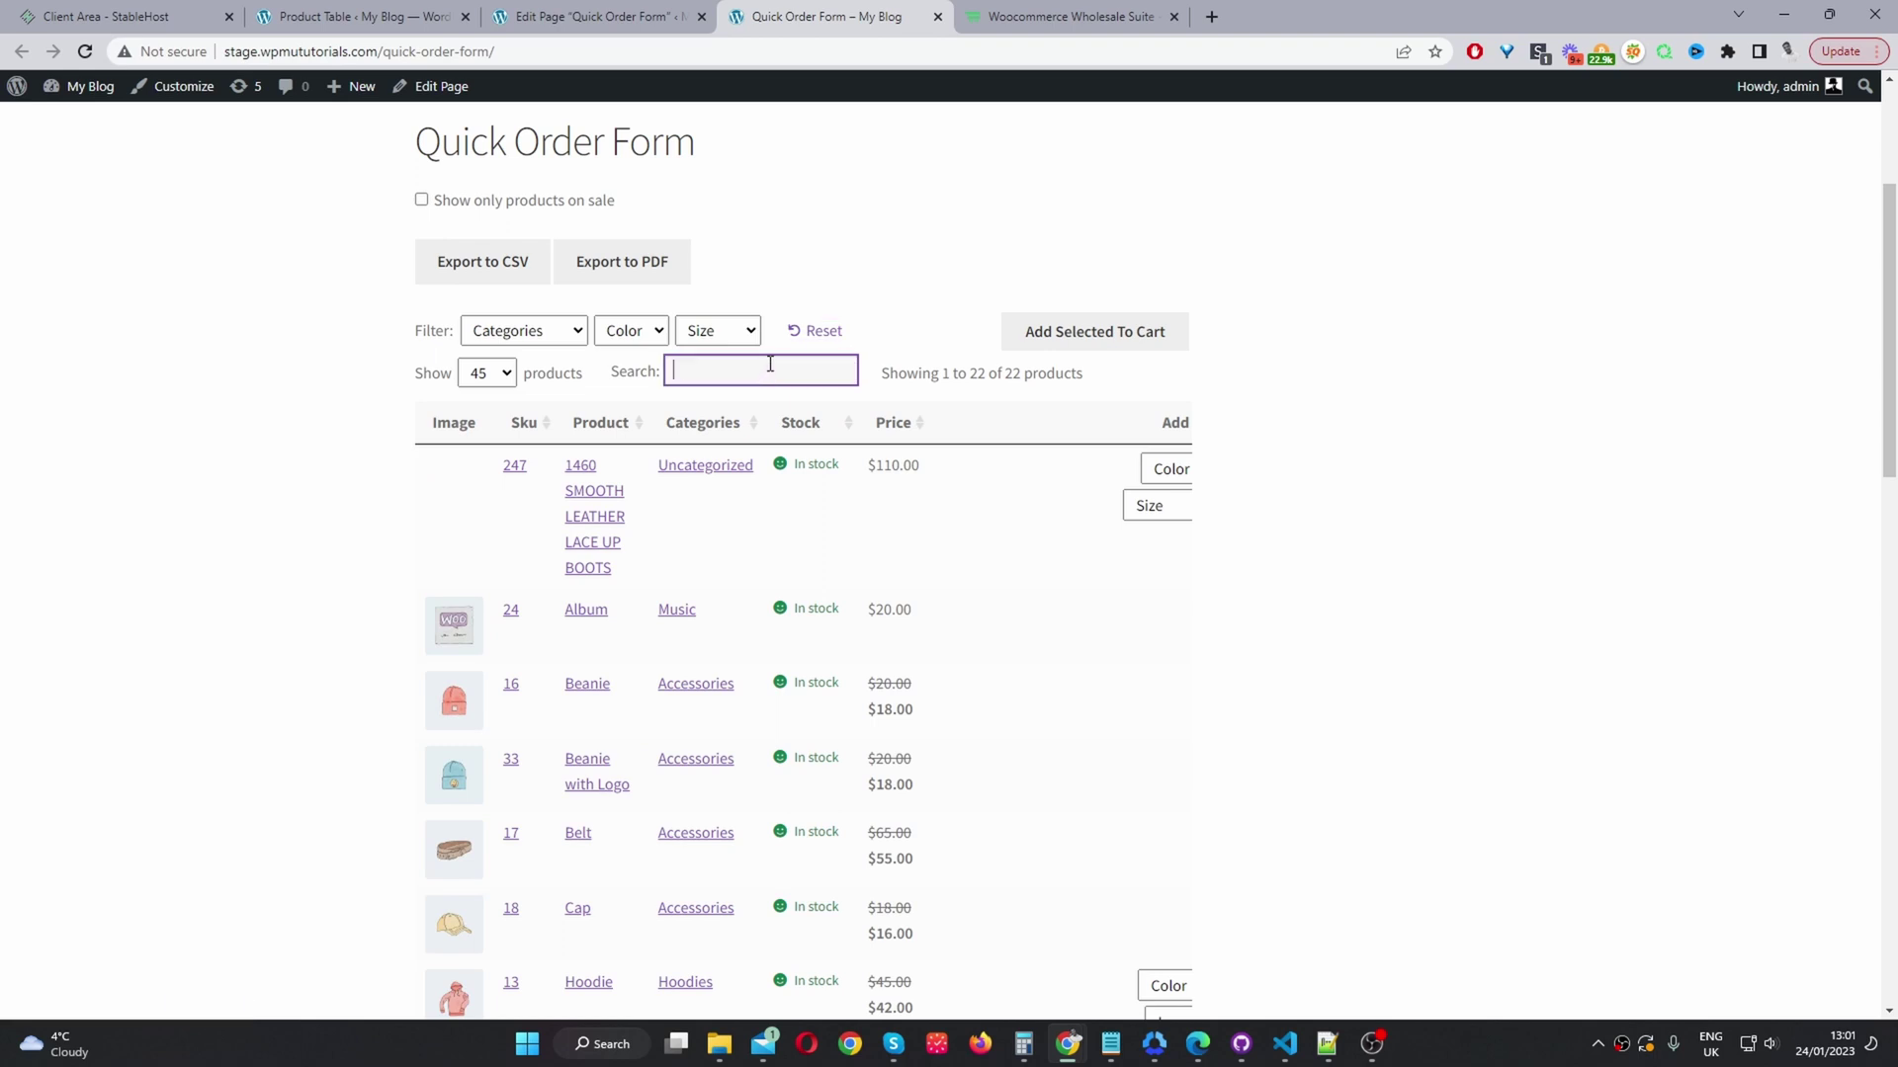
text(shi)
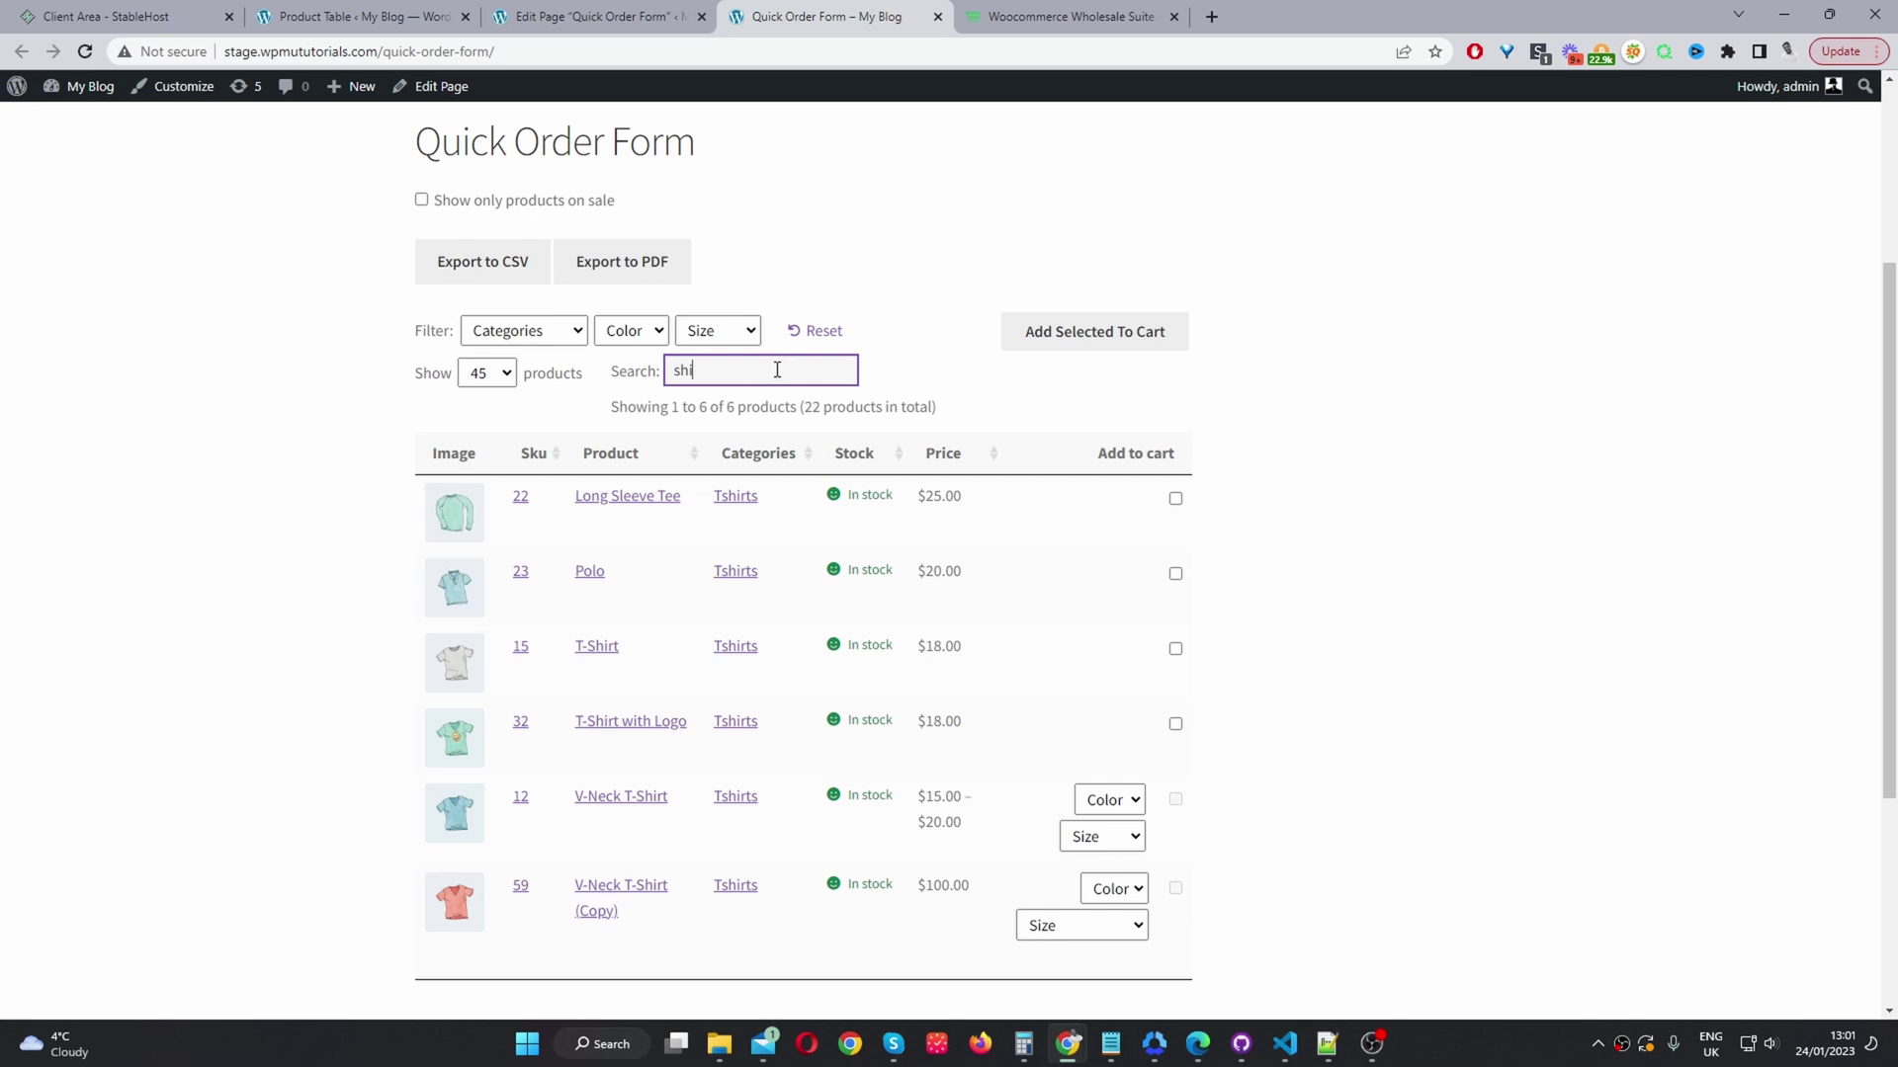
key(BackSpace)
key(BackSpace)
click(1387, 452)
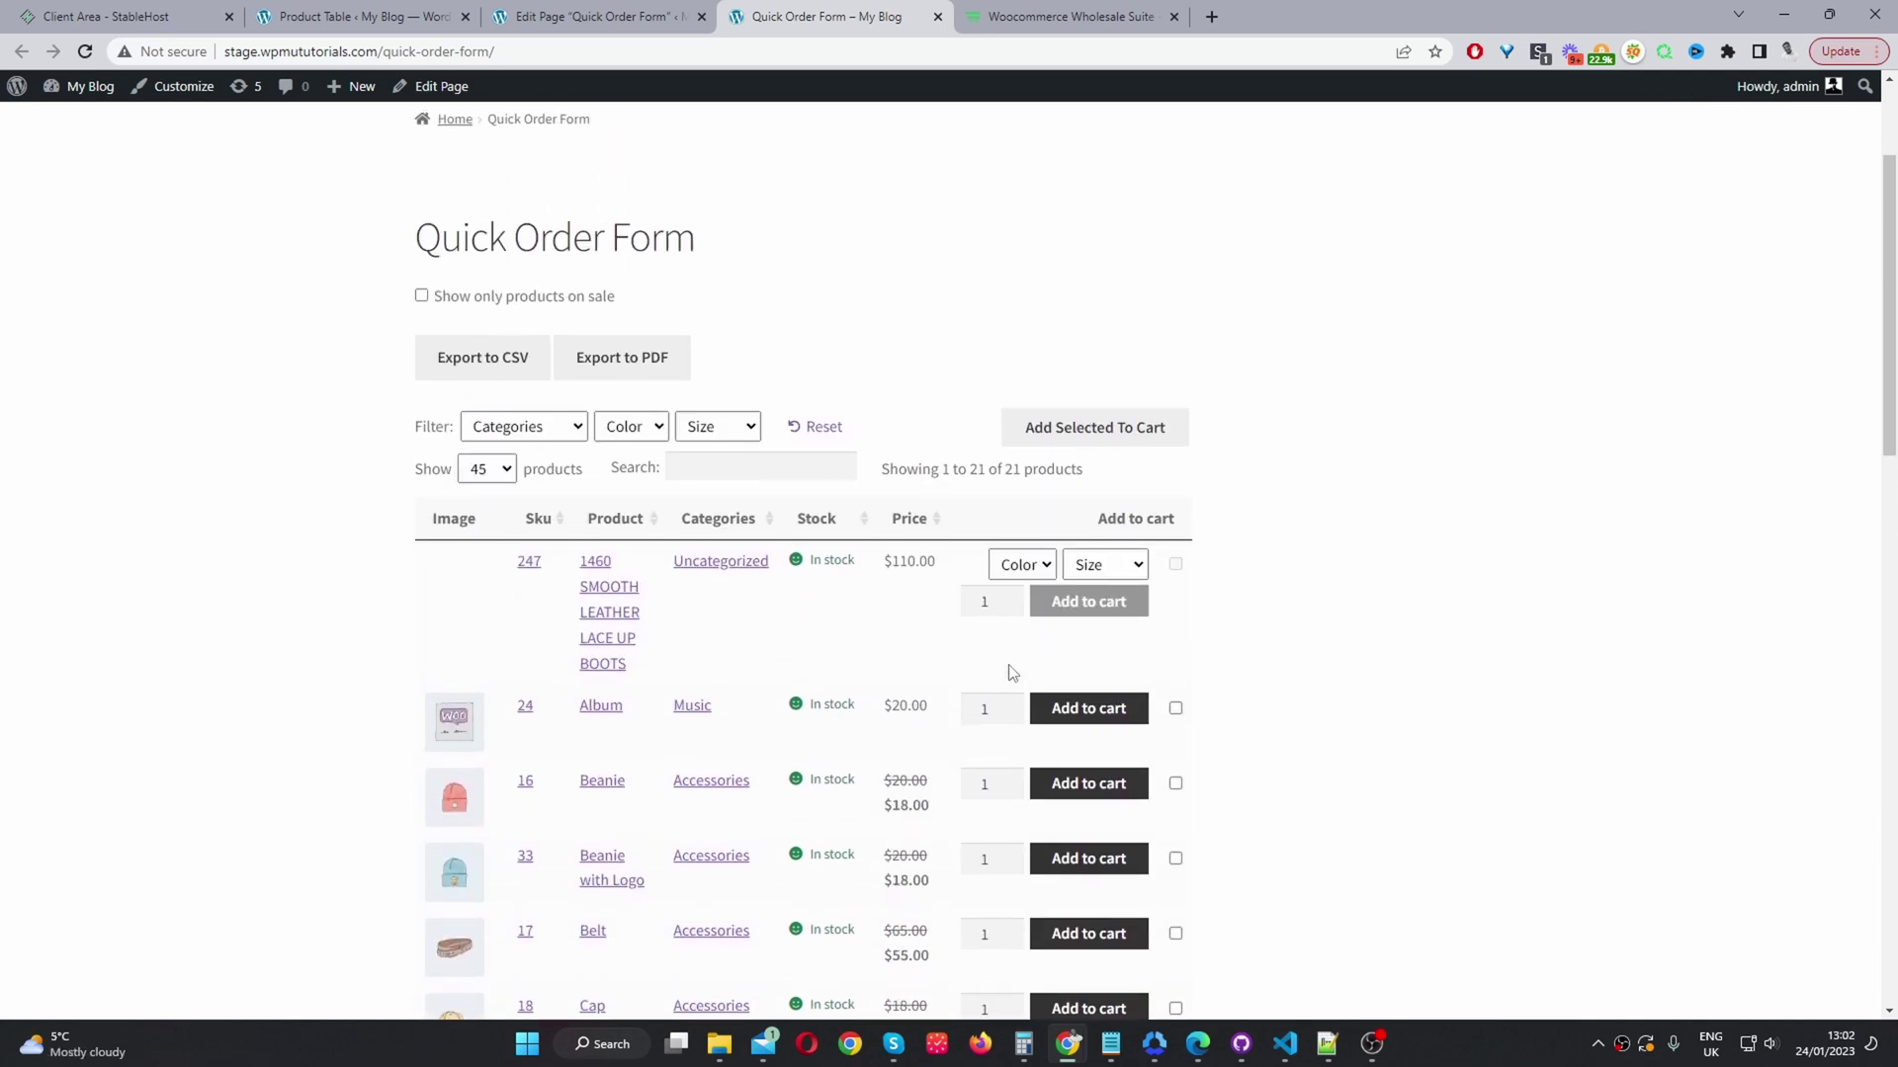
Set the Beanie with Logo quantity to 4
scroll(1013, 673, down, 3)
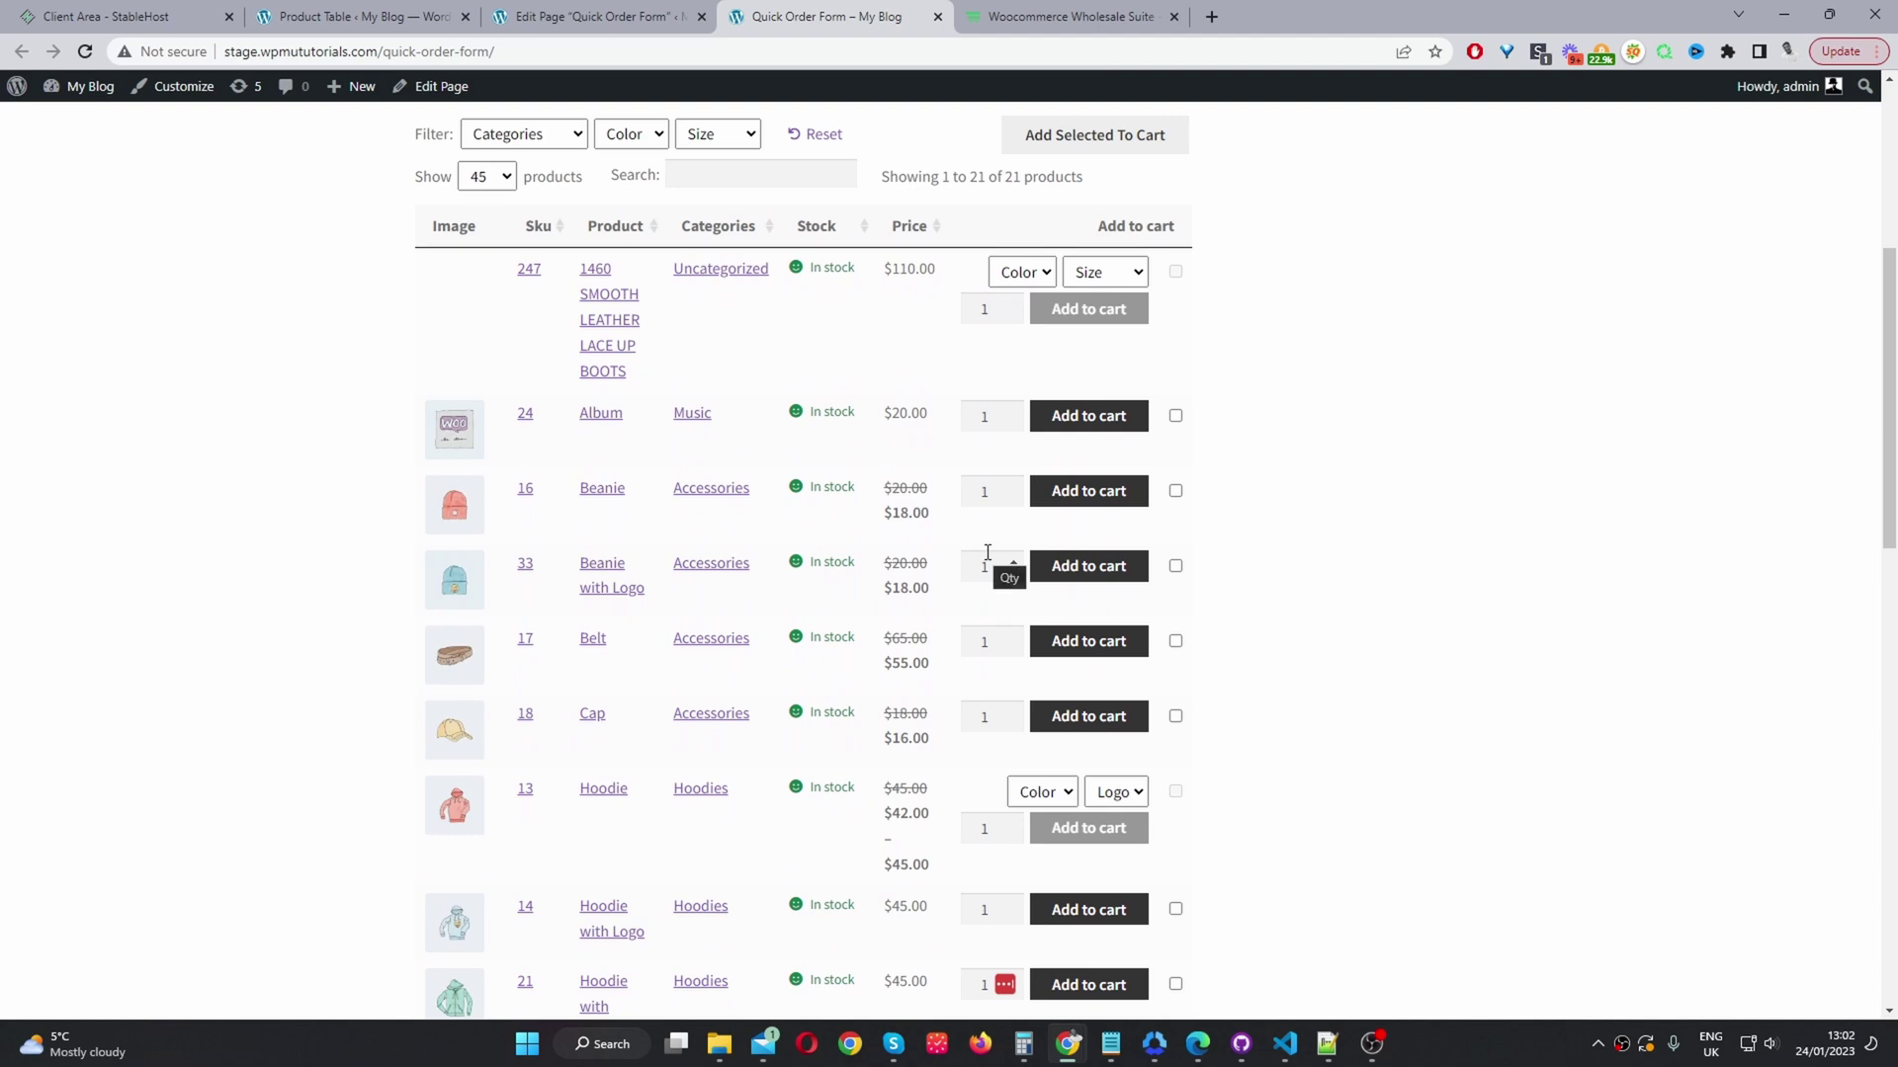
double_click(988, 566)
text(4)
Choose Blue colour and the logo version for the Hoodie, then edit its quantity
scroll(1087, 494, down, 3)
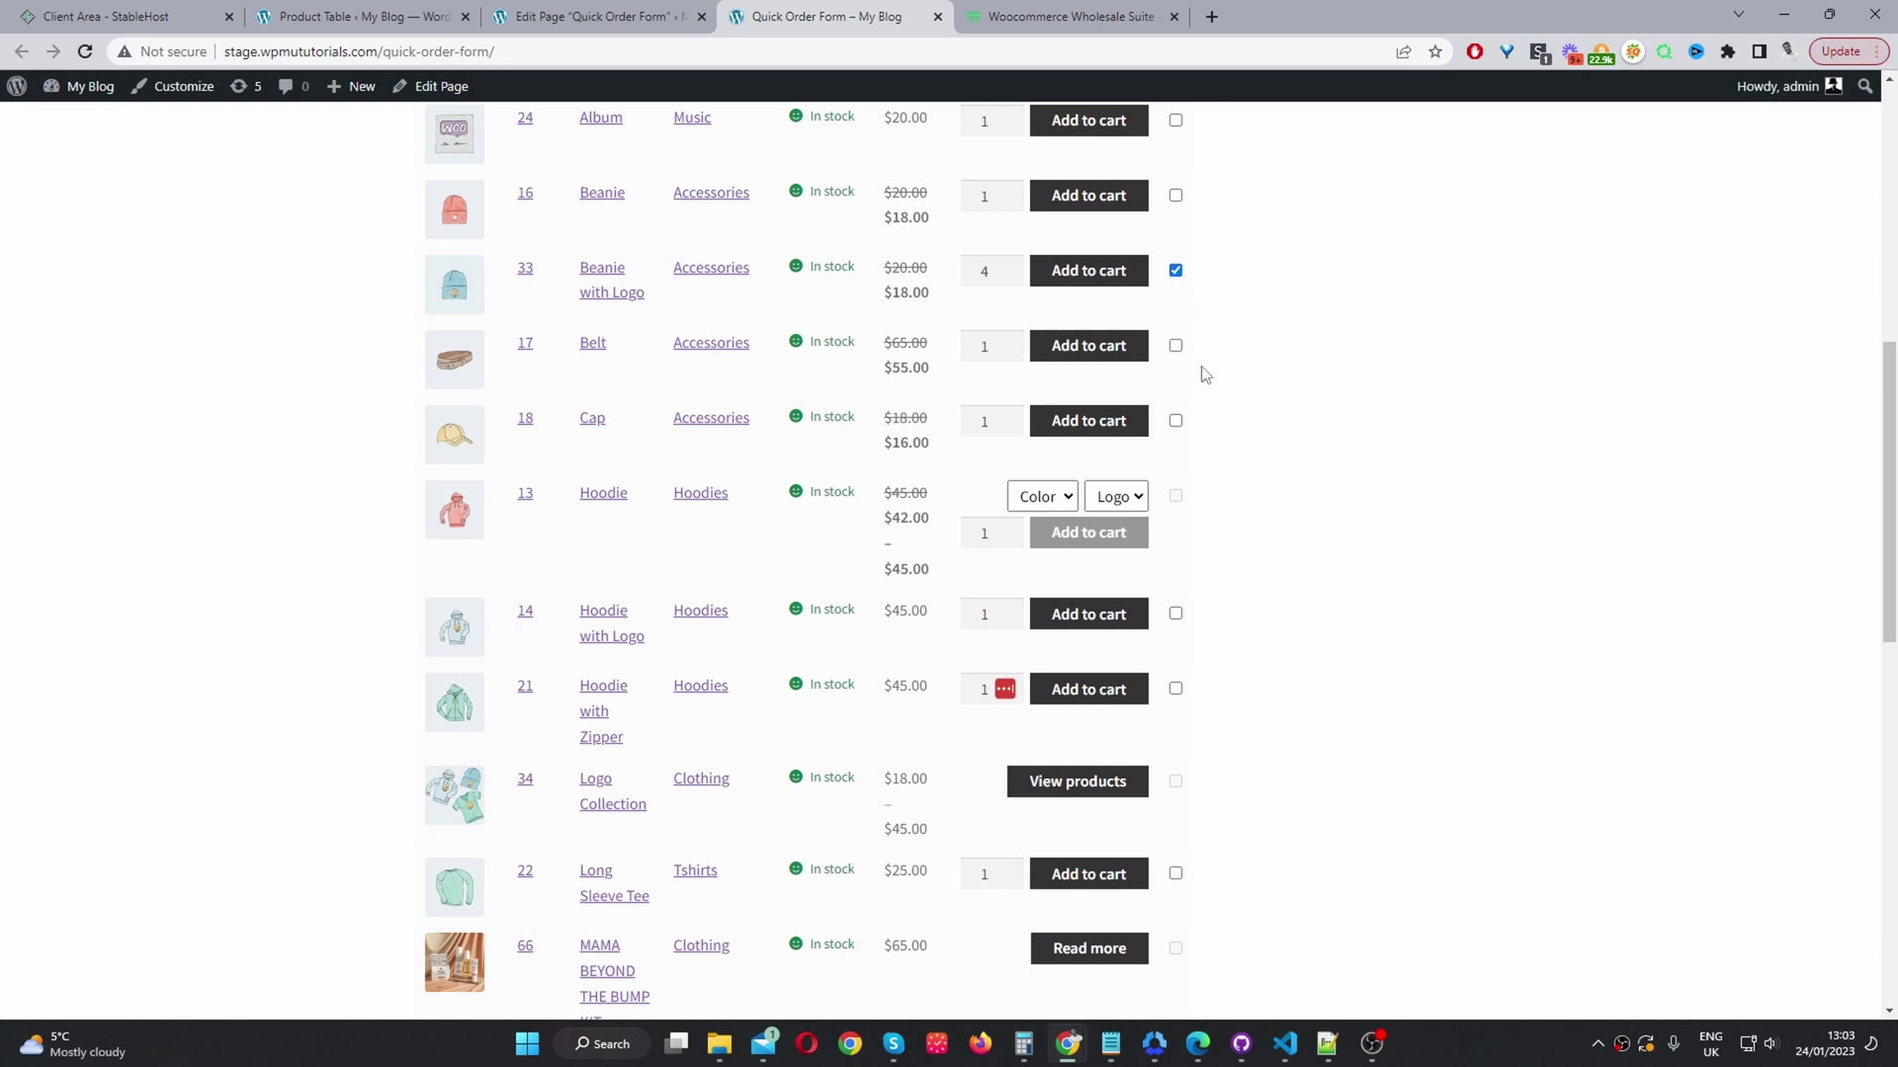
click(1070, 498)
click(1035, 544)
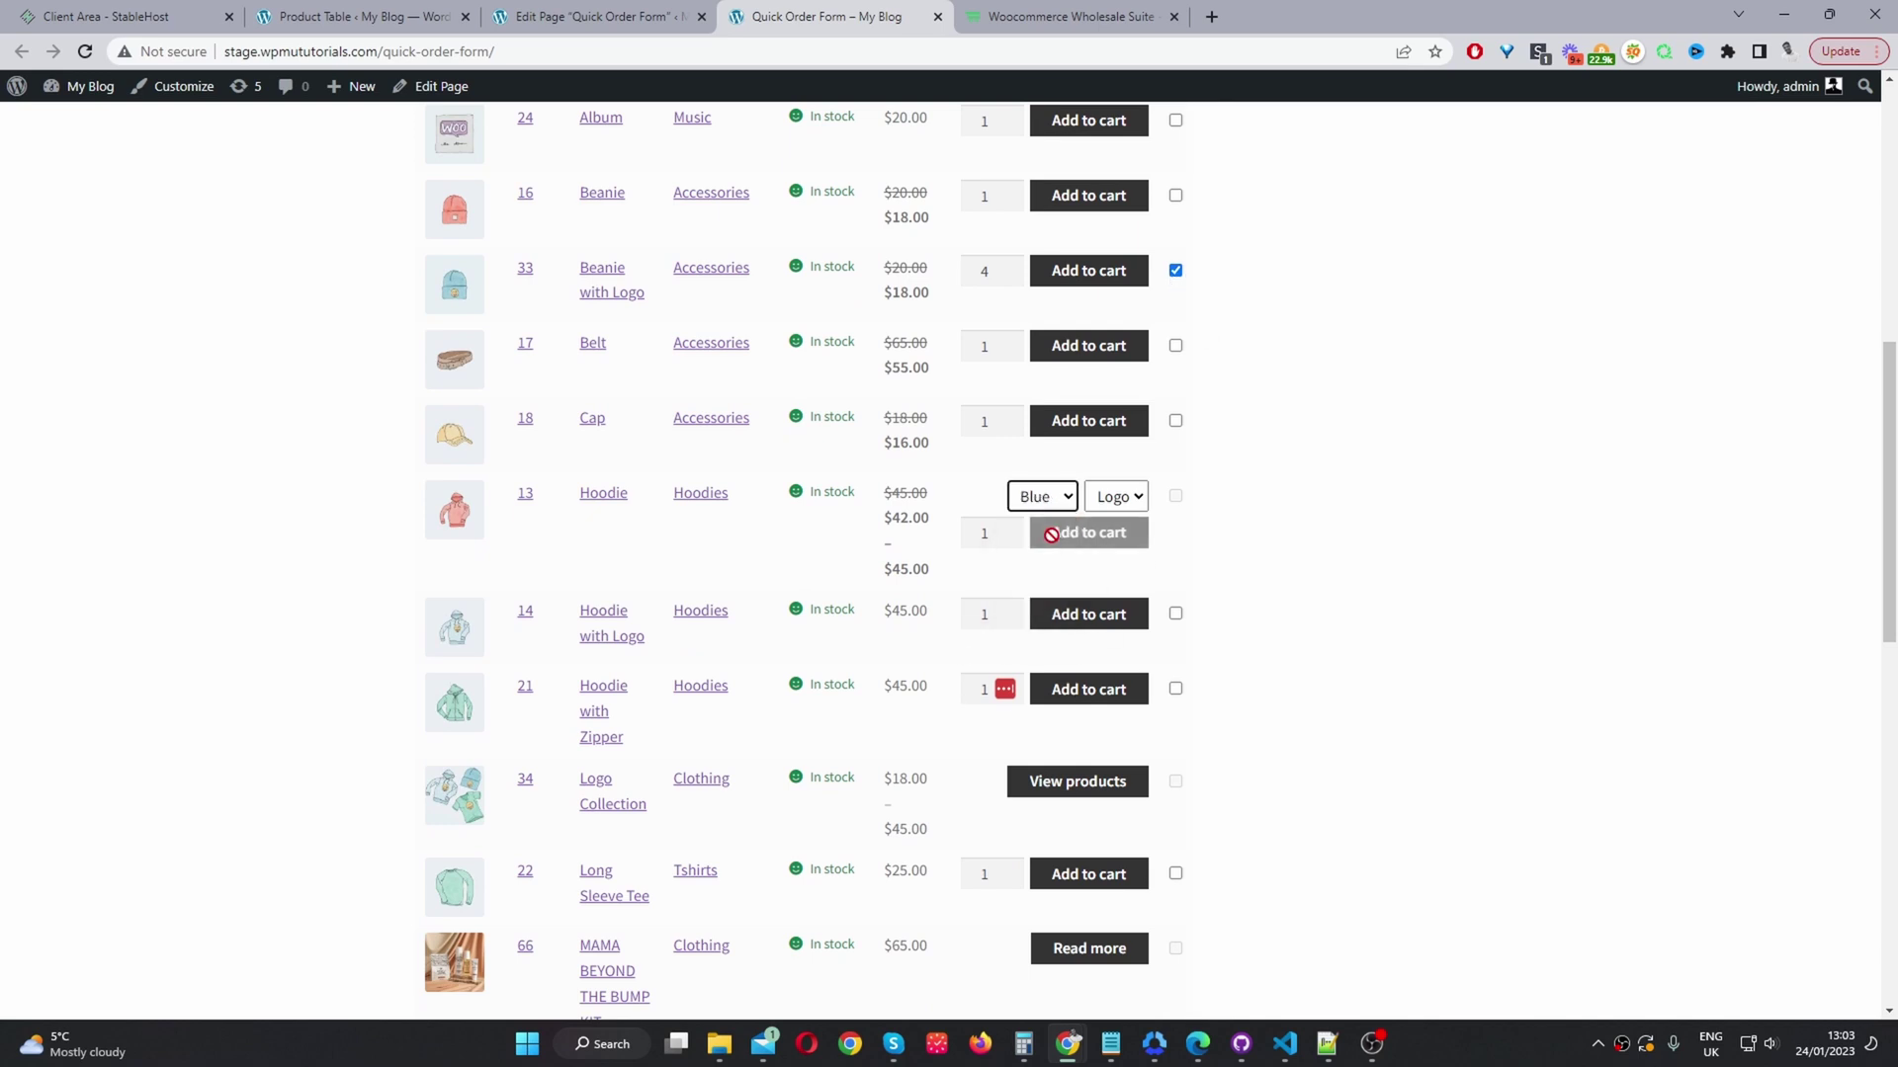
click(1116, 496)
click(1112, 539)
click(994, 532)
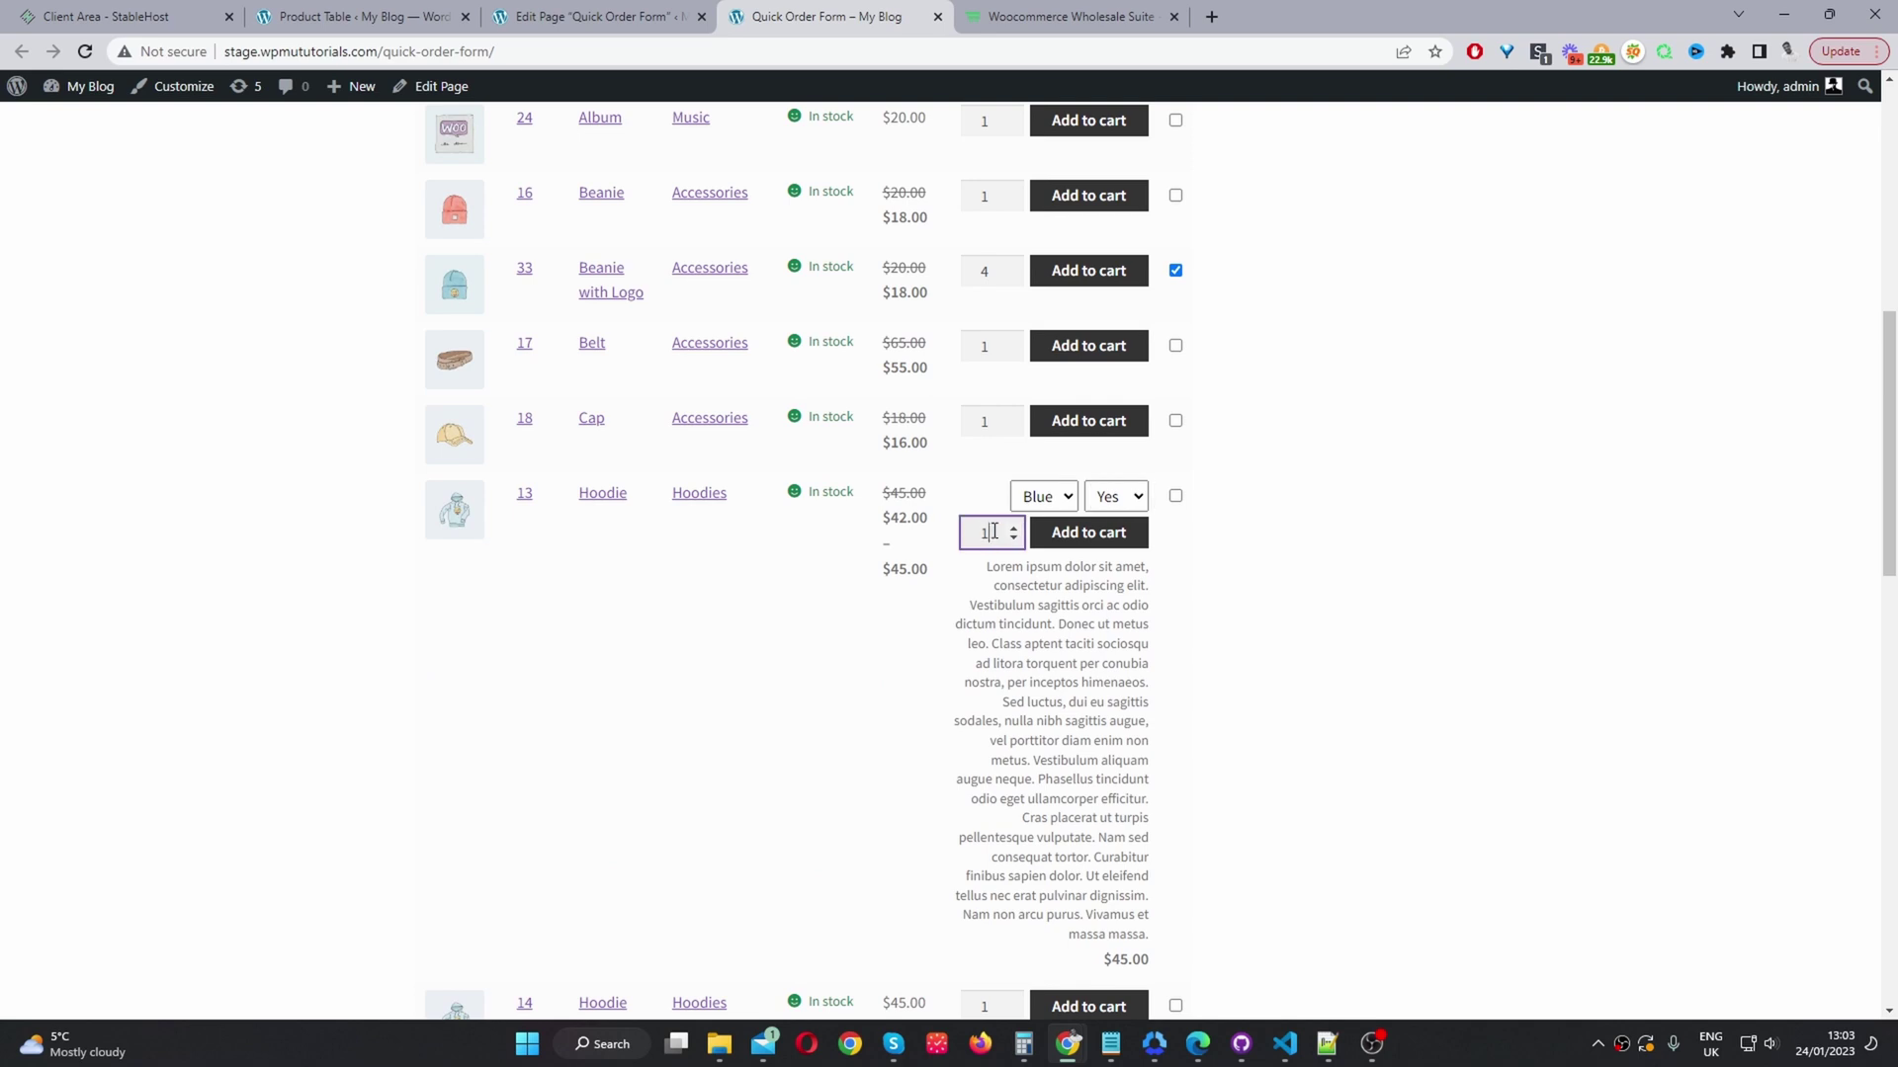
Set the T-Shirt with Logo quantity to 2 and tick it for bulk adding
scroll(969, 532, down, 12)
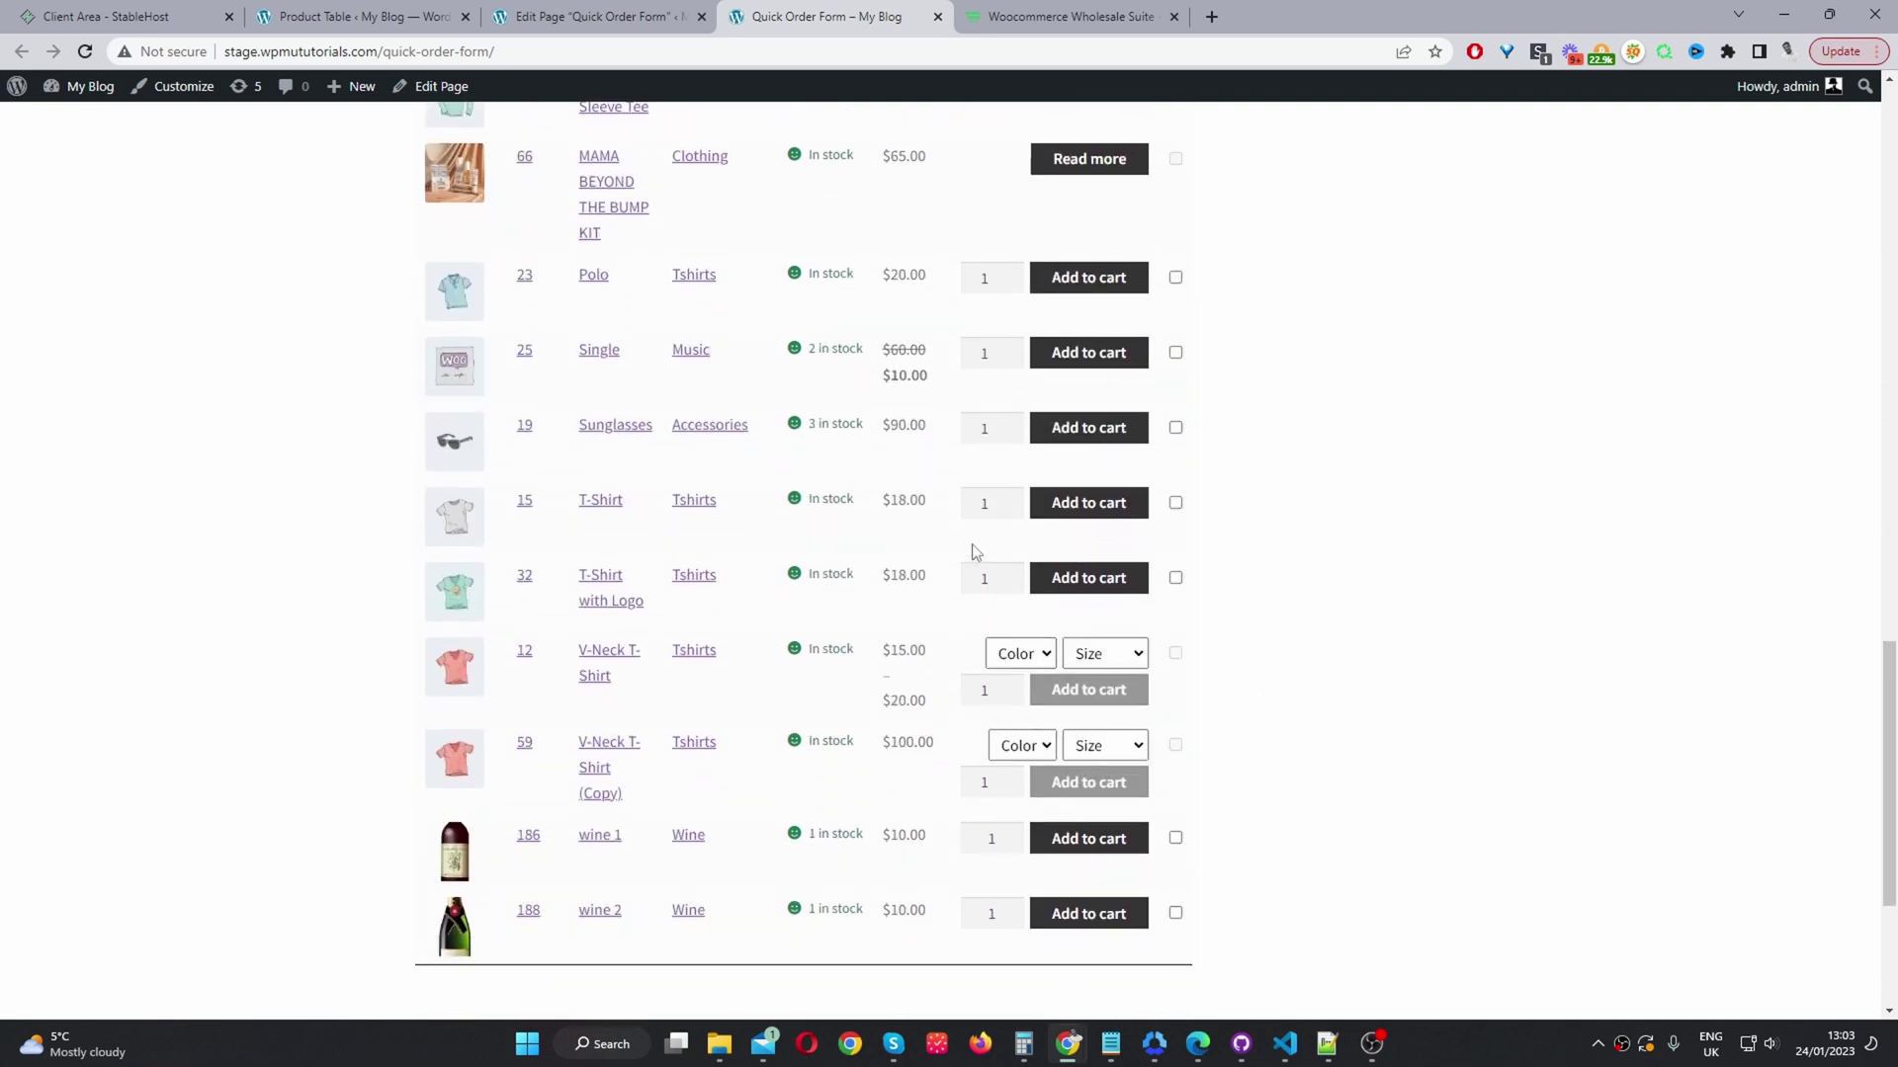
drag(991, 573, 953, 575)
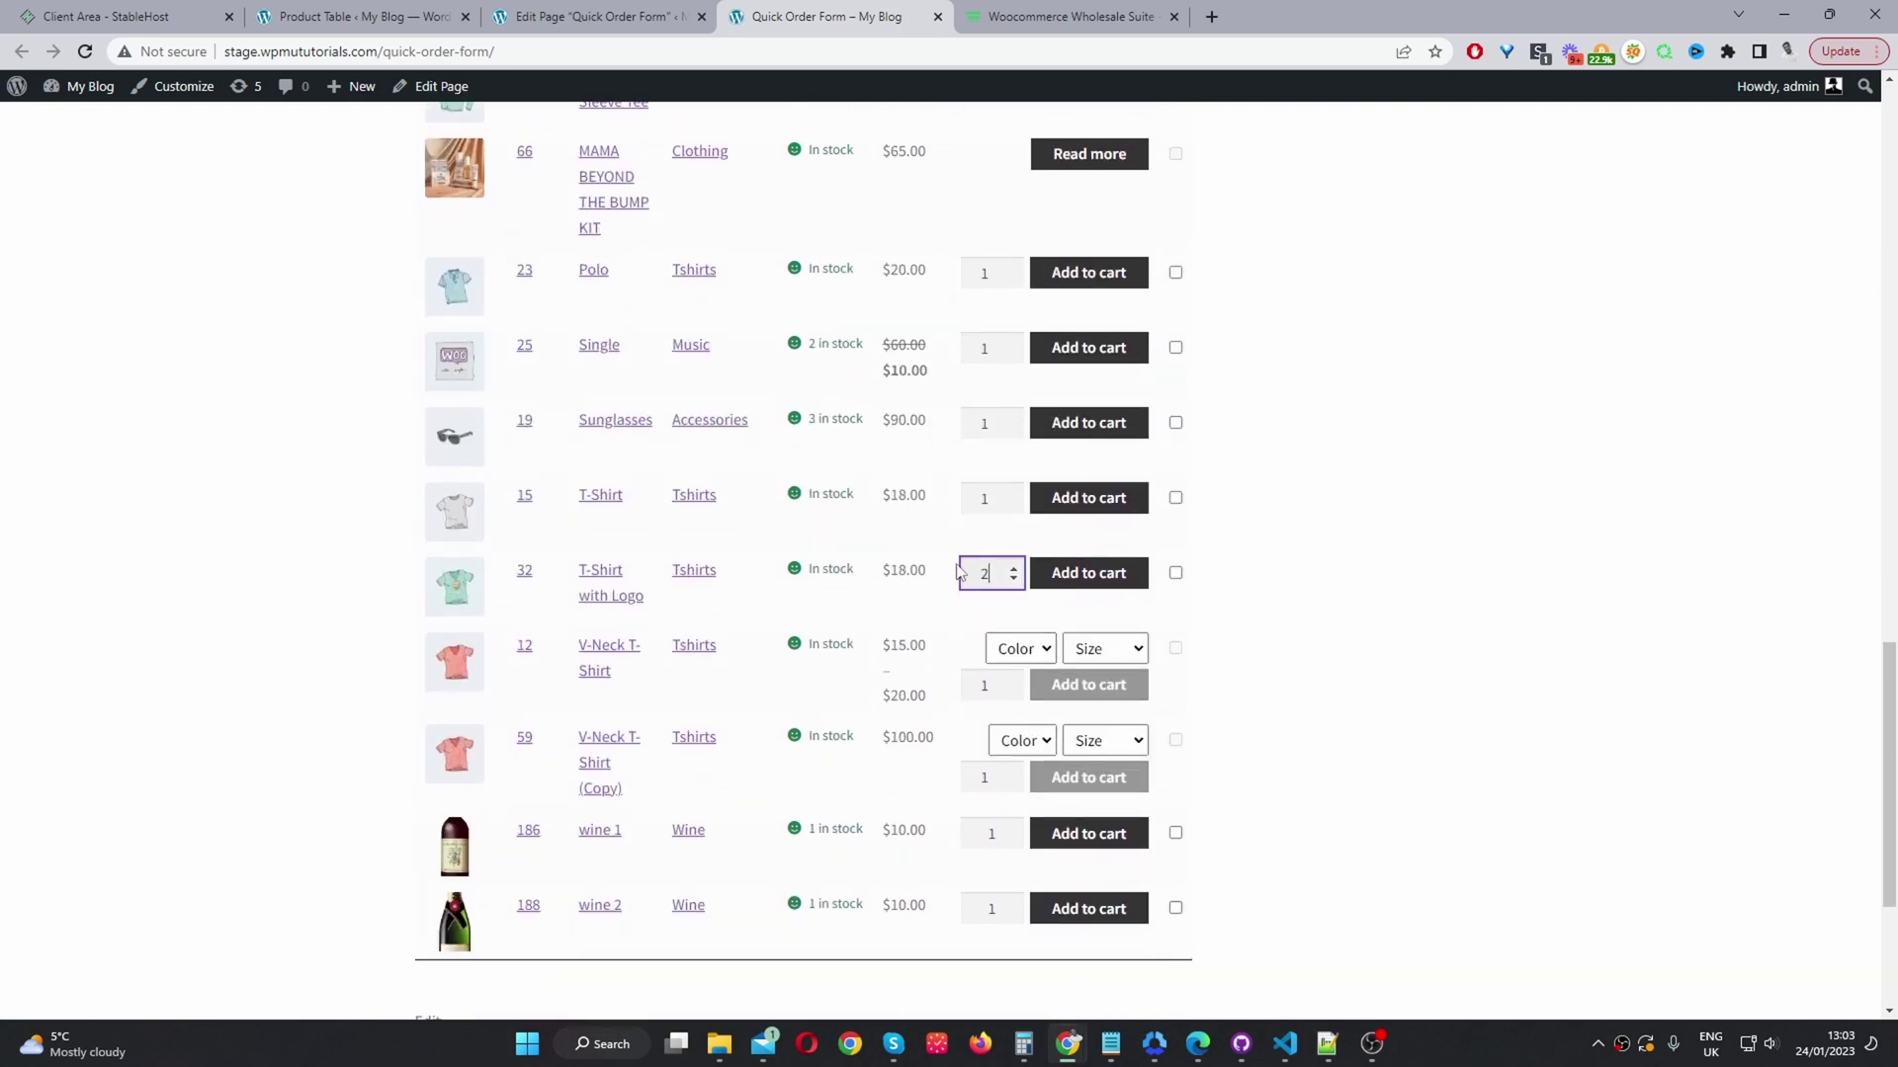
text(2)
click(1470, 654)
scroll(1398, 695, down, 2)
scroll(1385, 678, up, 12)
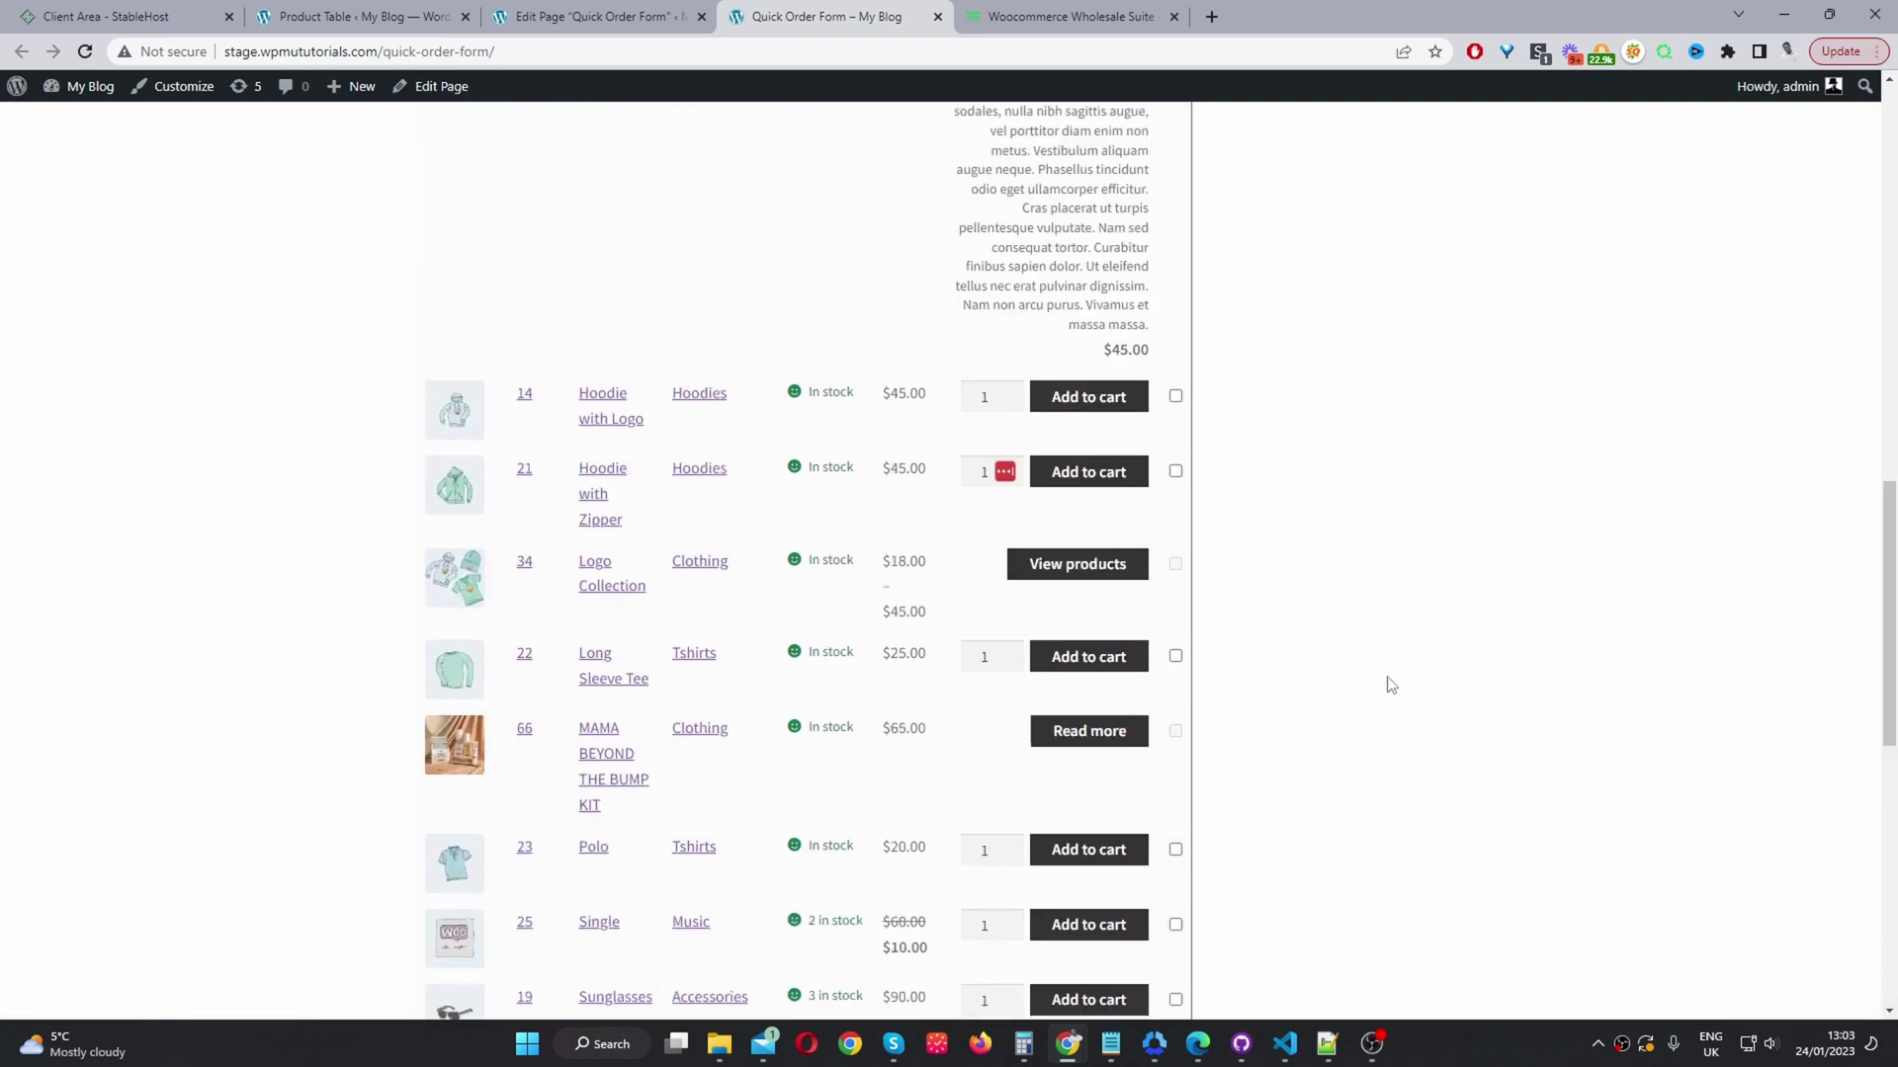
scroll(1162, 425, up, 6)
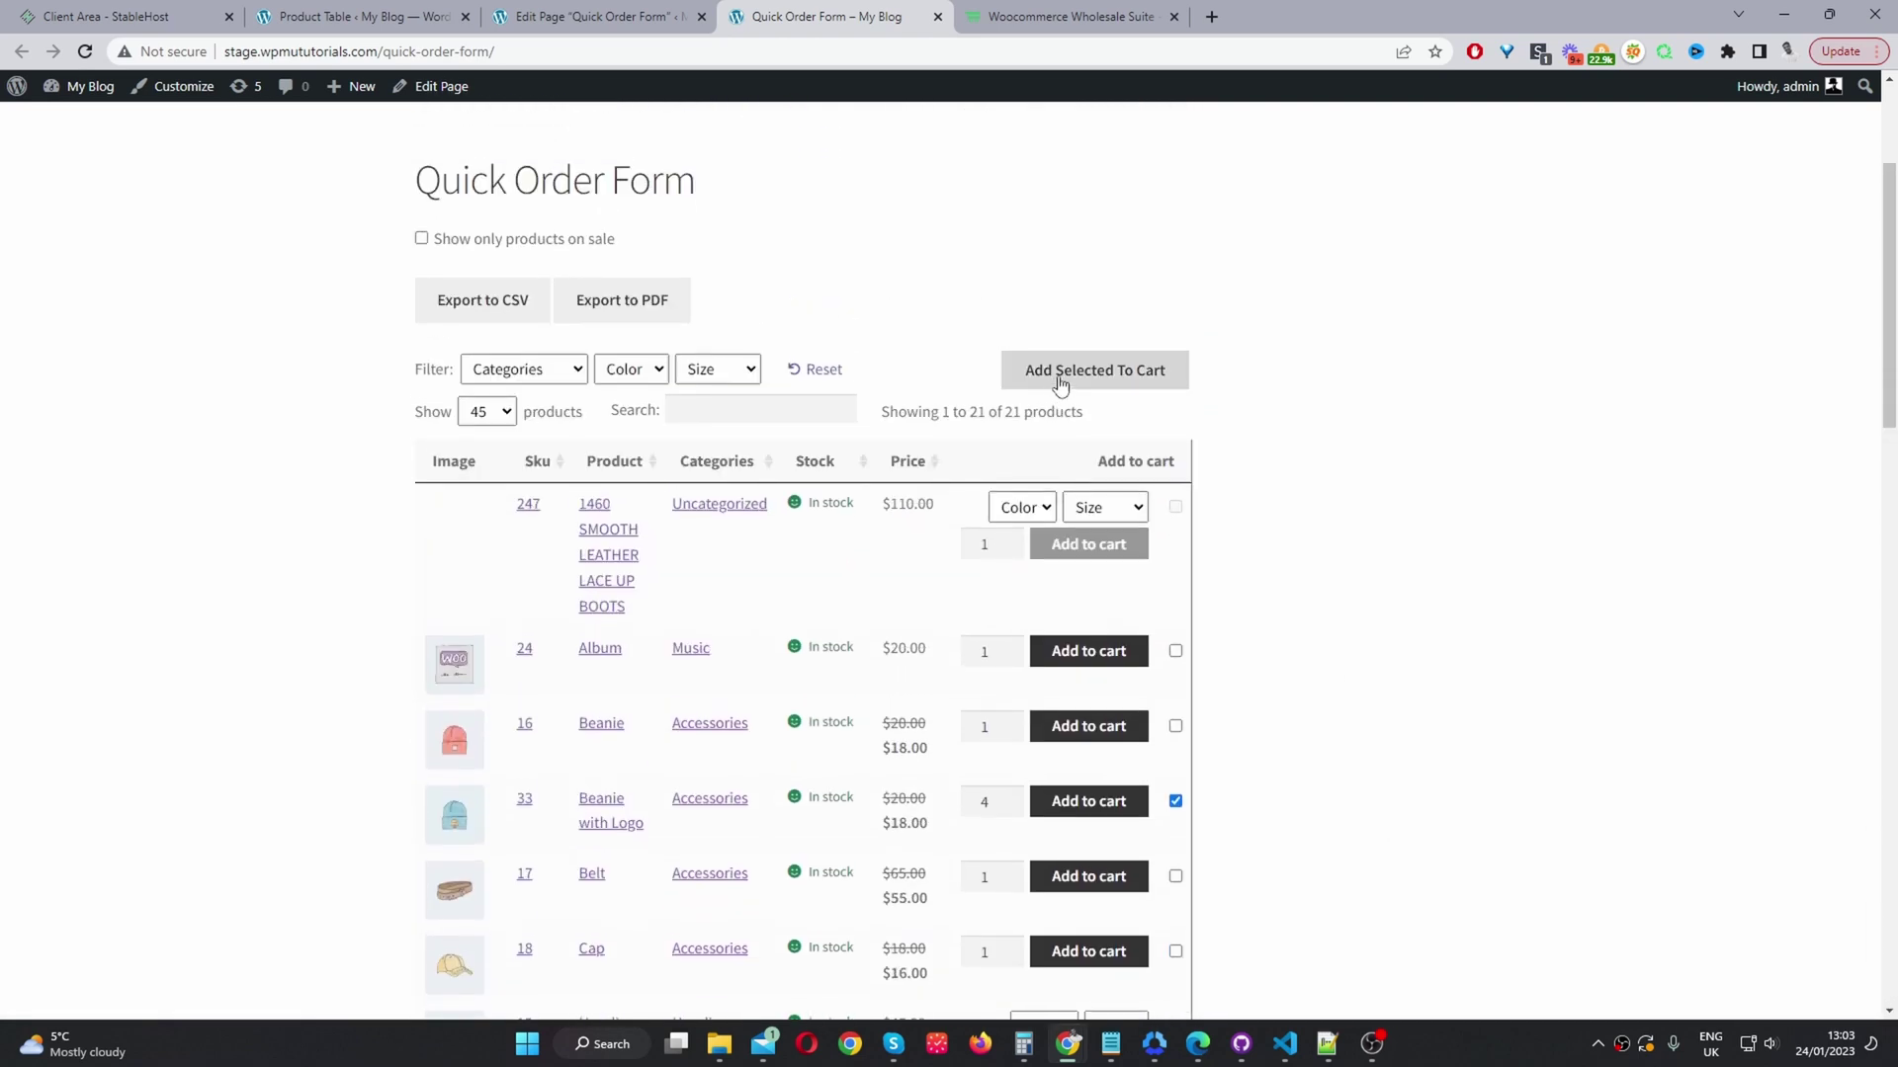
Add the selected products to the cart and check the header total of $1103.00 for 32 items
click(1060, 381)
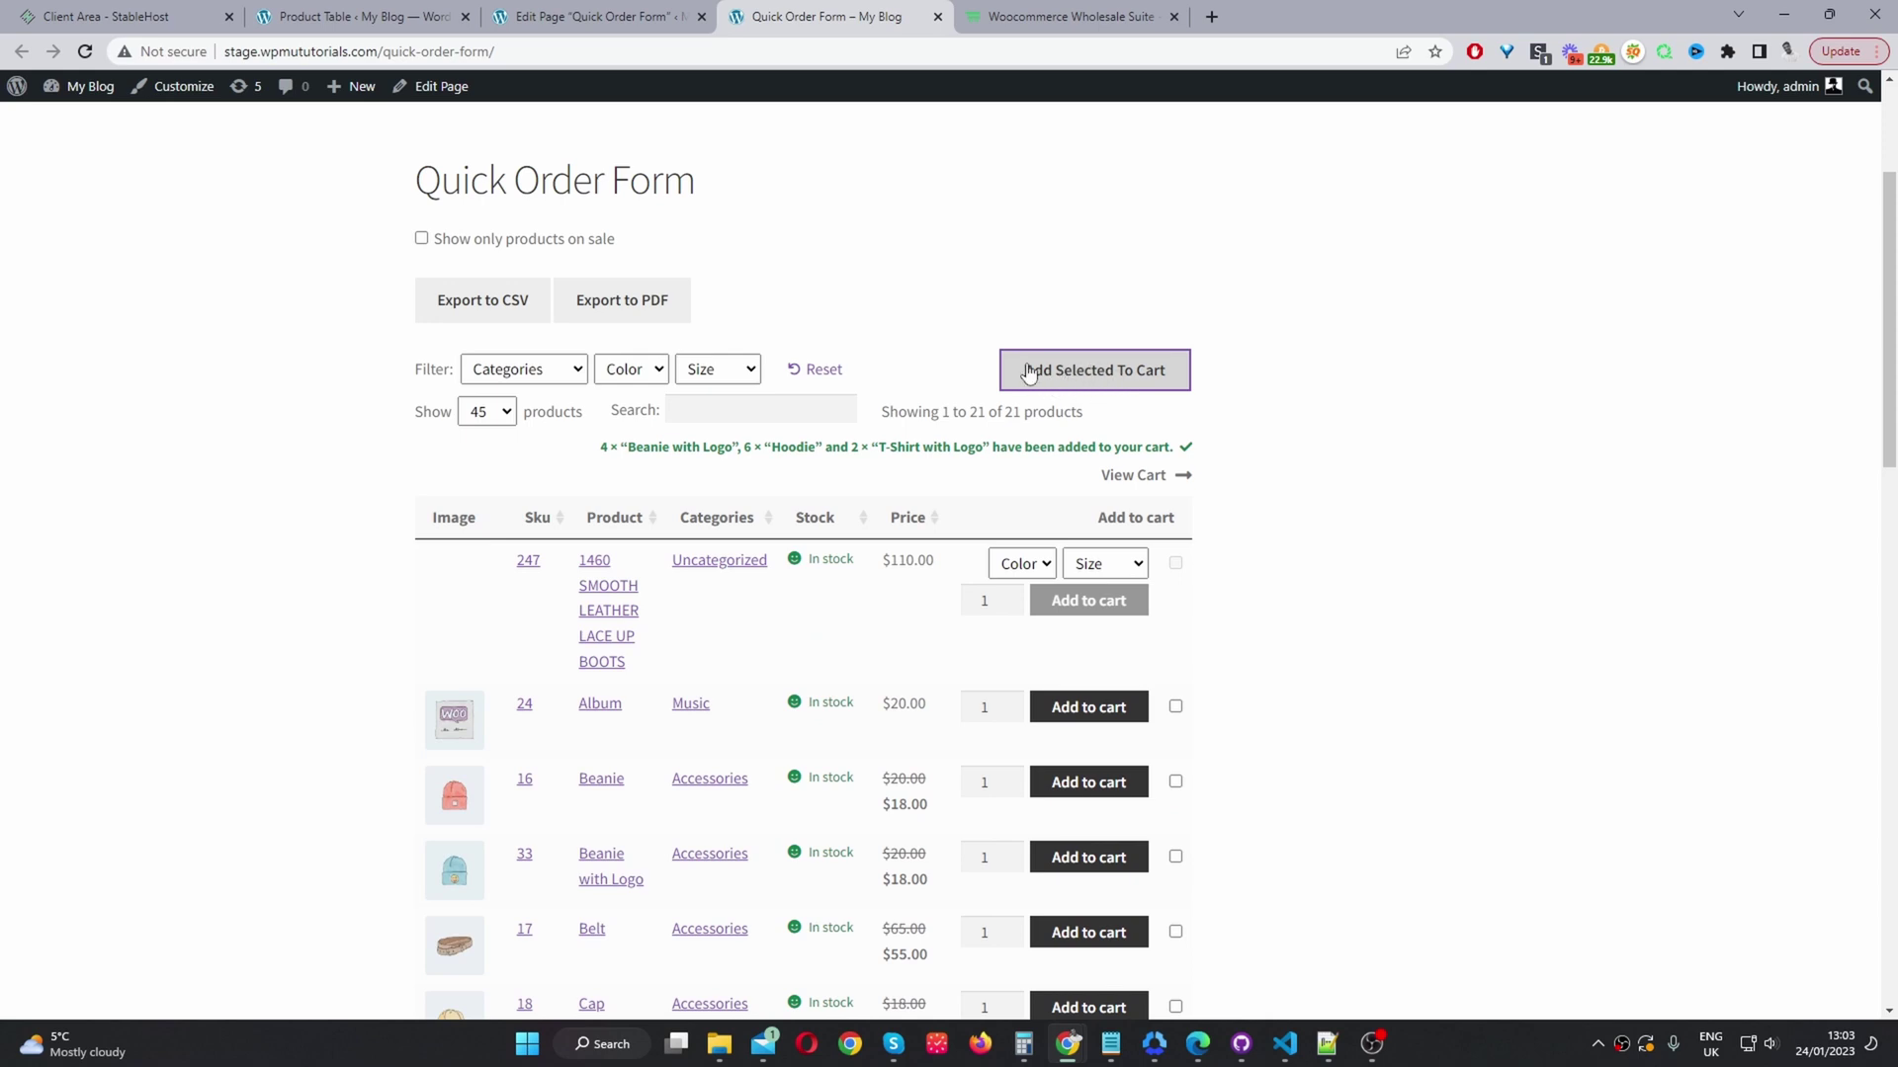
scroll(1212, 914, down, 2)
scroll(1213, 907, up, 5)
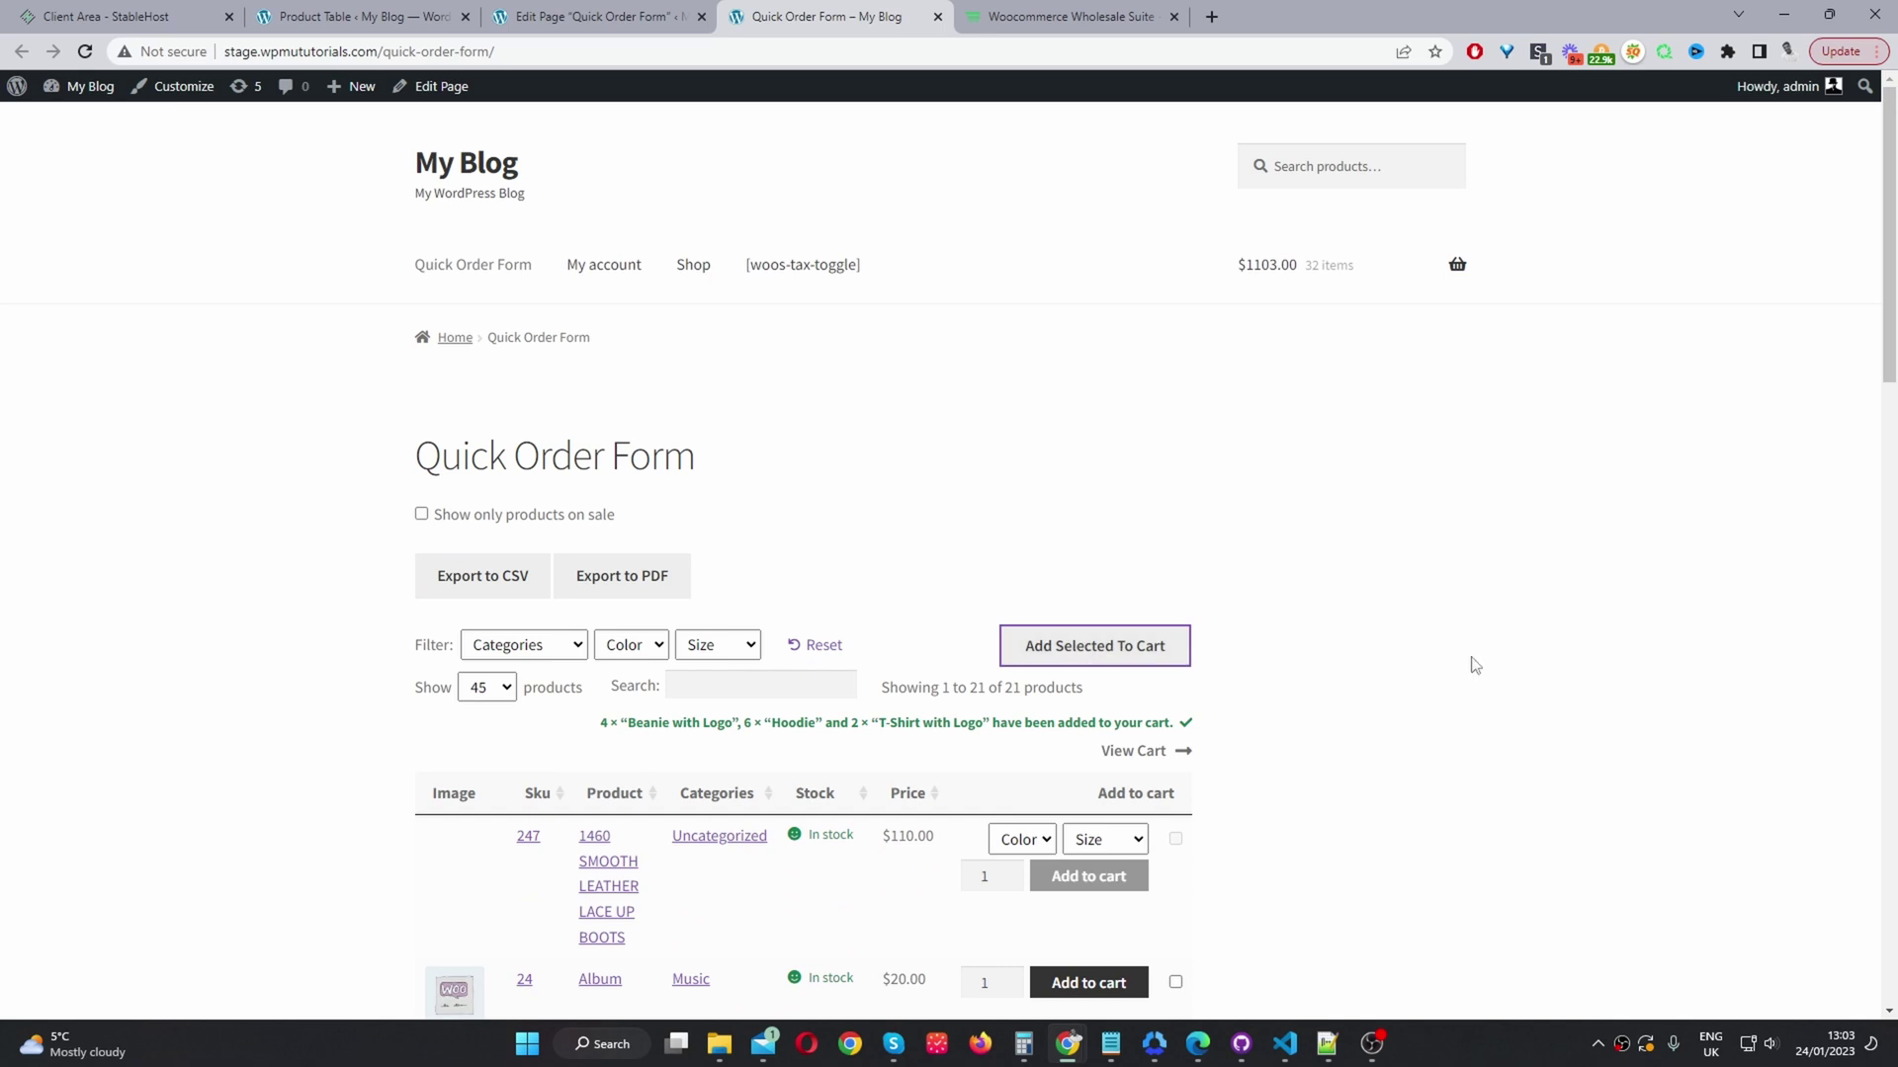
mouse_move(1376, 277)
scroll(989, 732, down, 2)
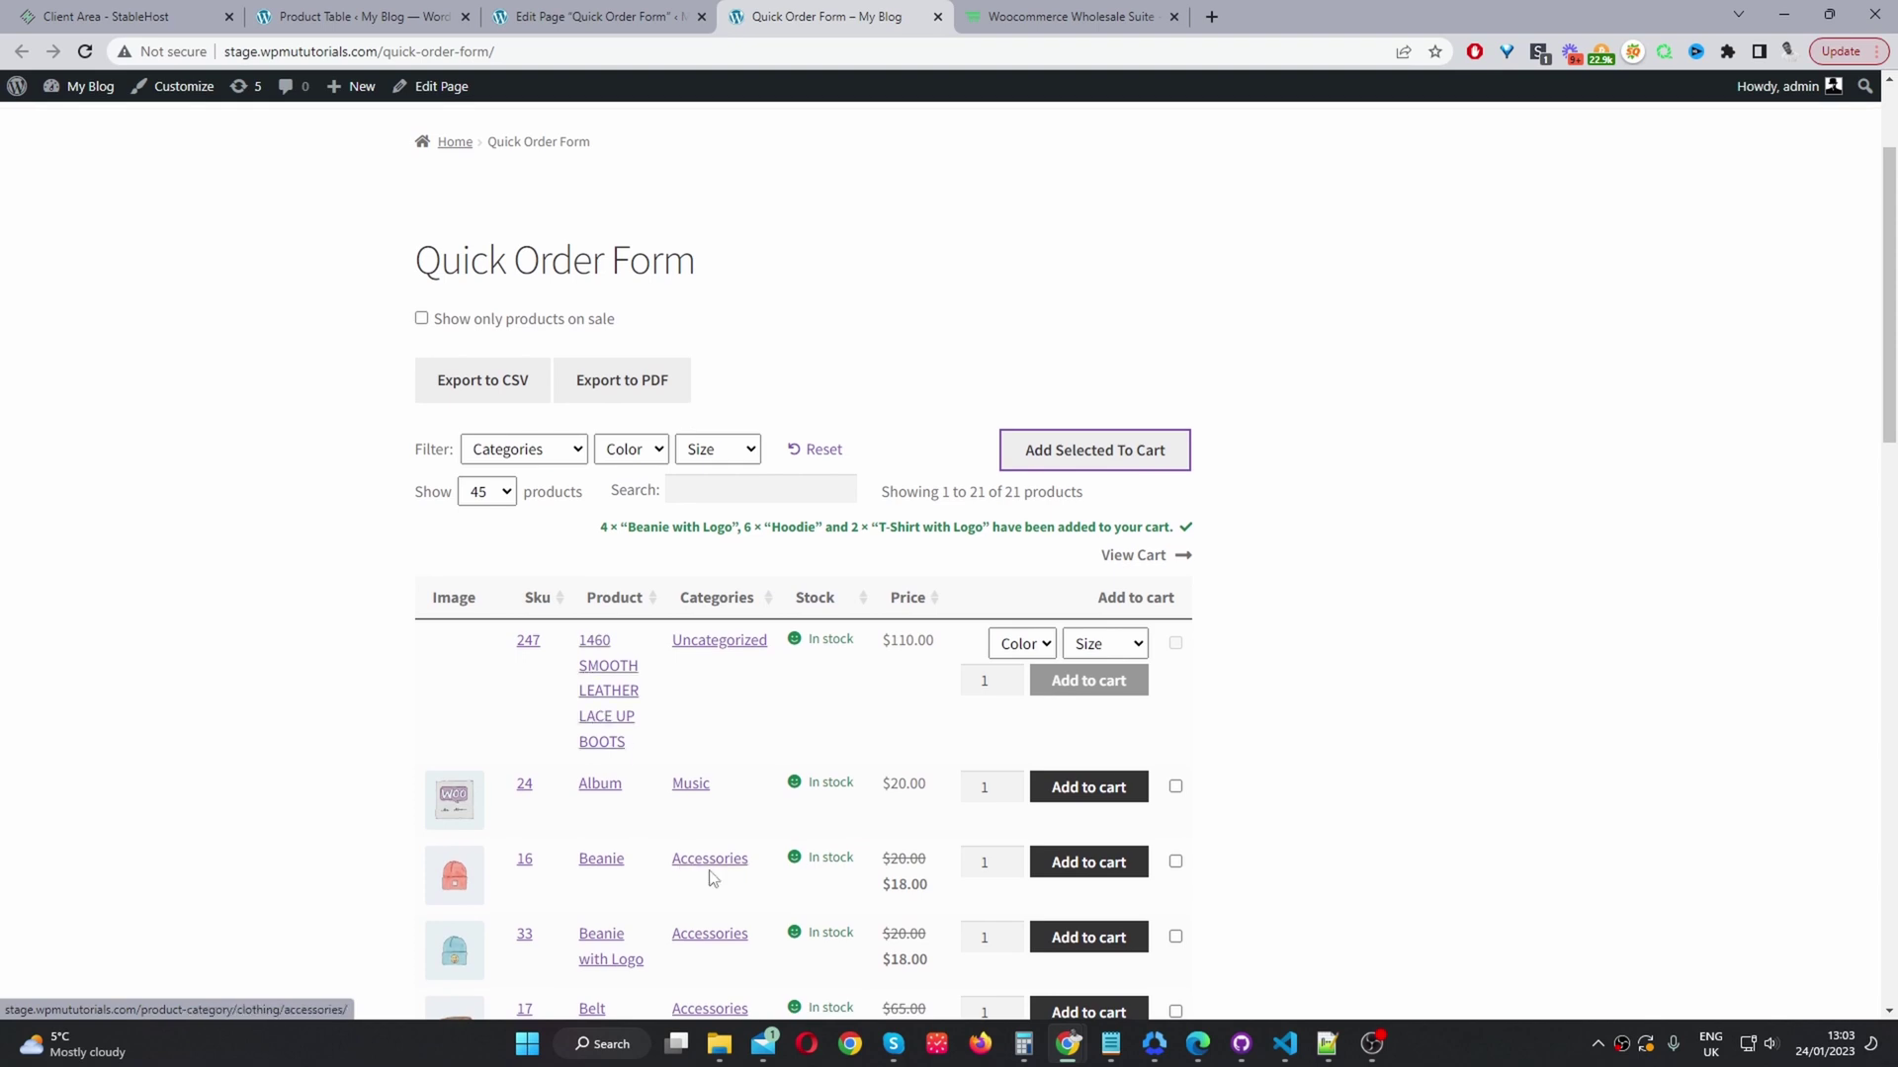
scroll(692, 870, up, 2)
Open the Album product ($20.00) from the Shop page and add 4 to the cart
ctrl+click(675, 259)
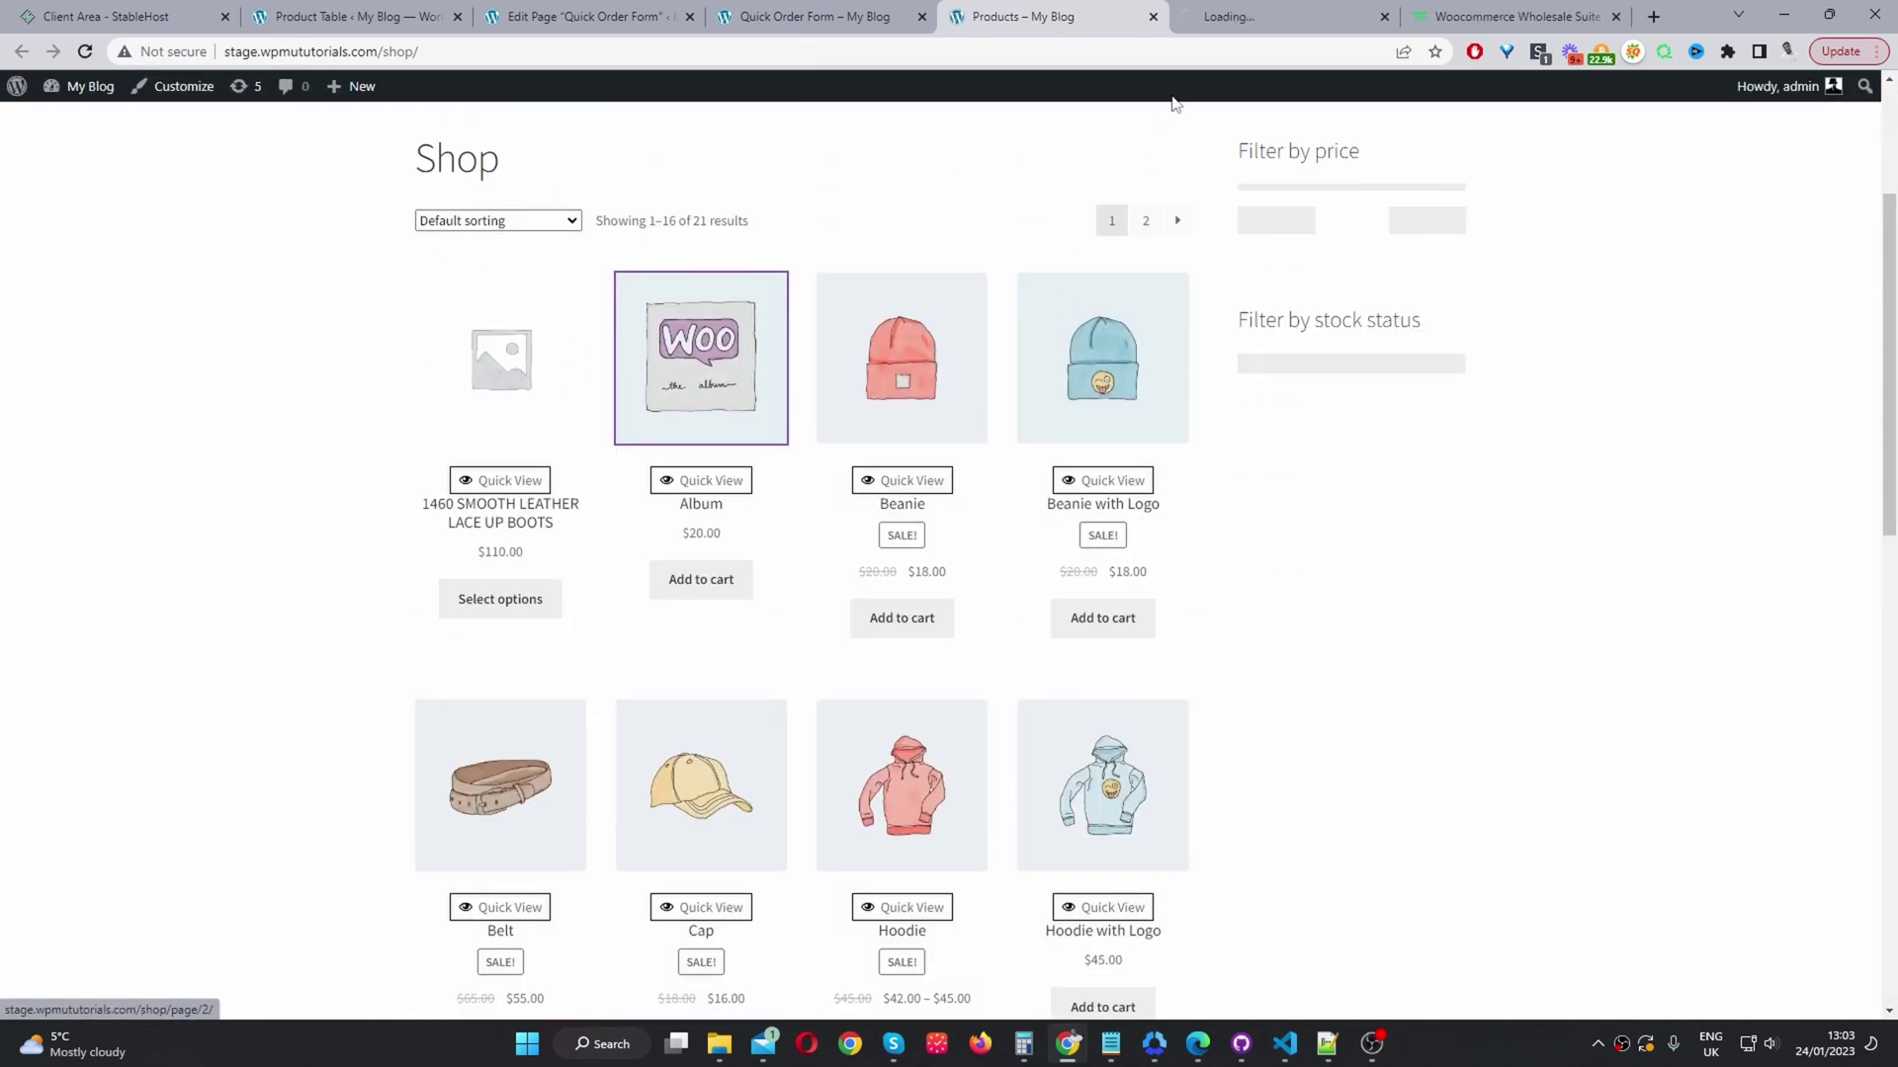
click(1260, 4)
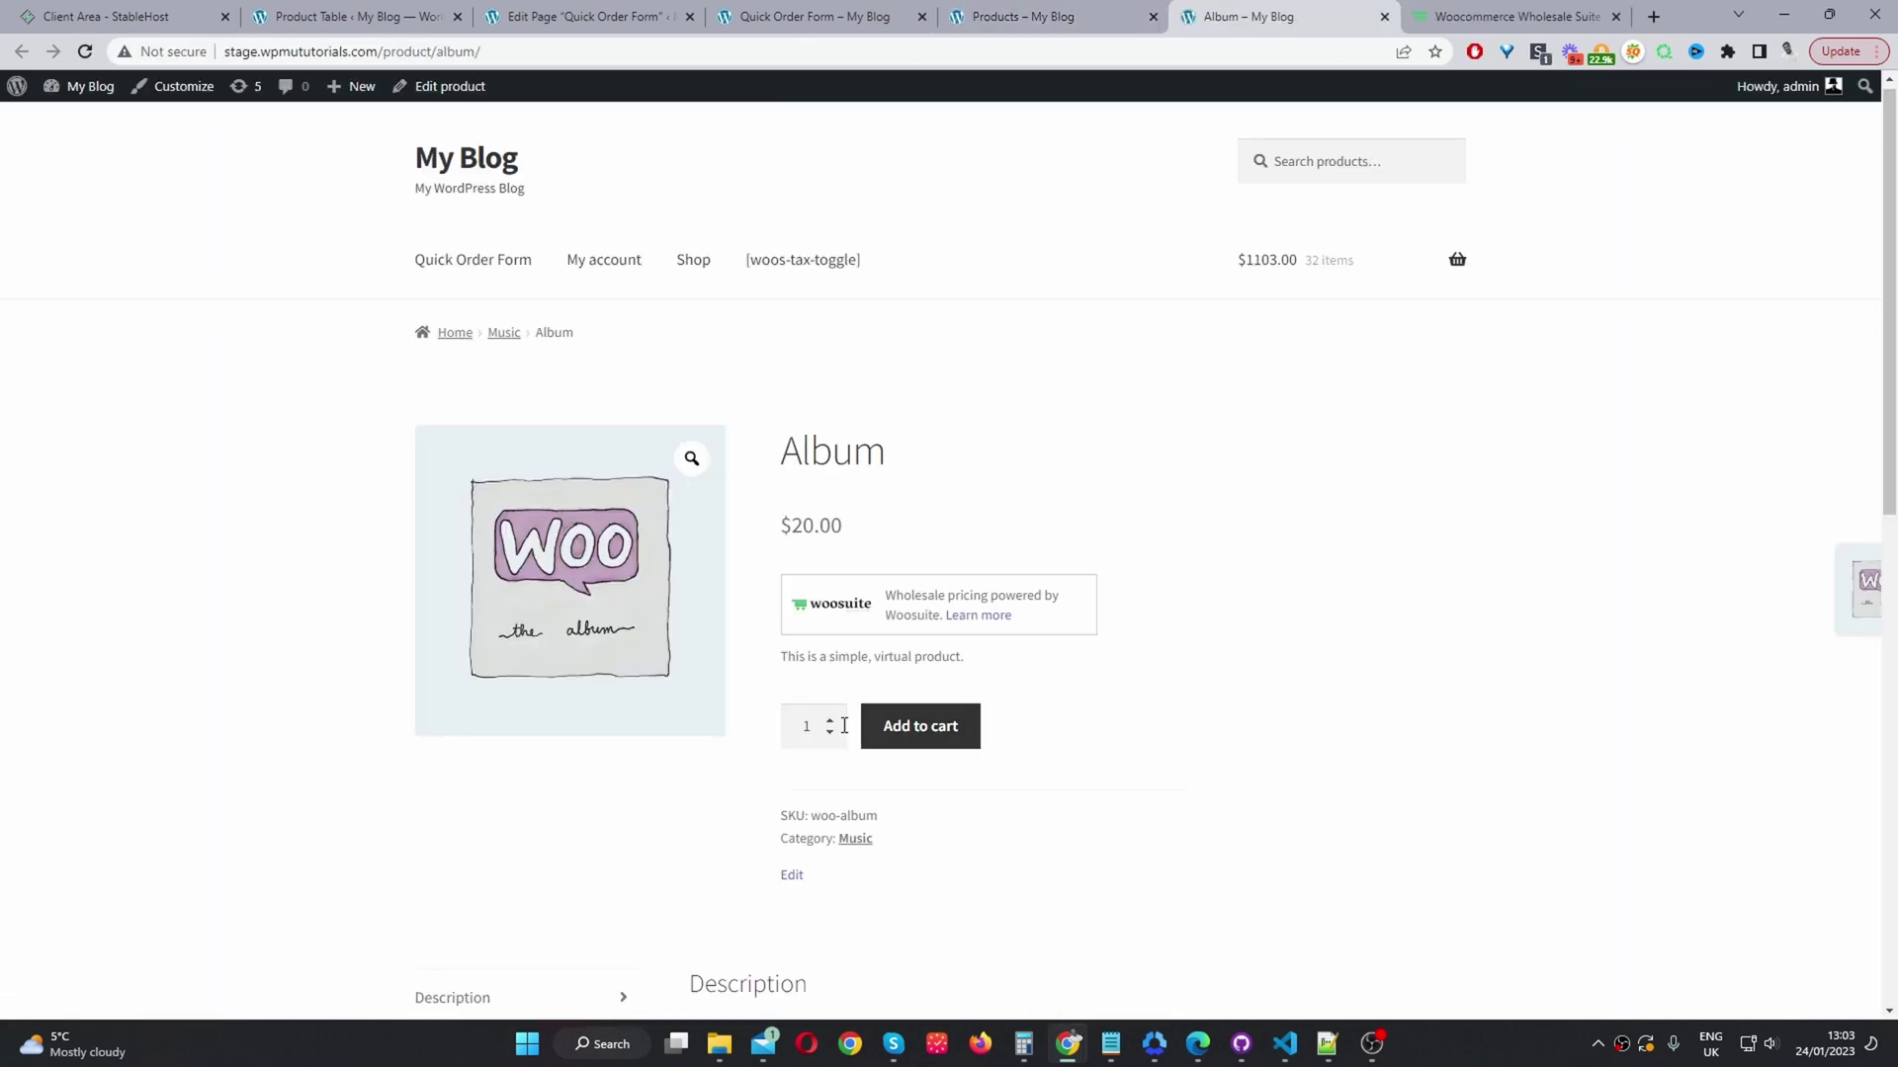
click(837, 718)
click(837, 719)
click(836, 719)
click(898, 731)
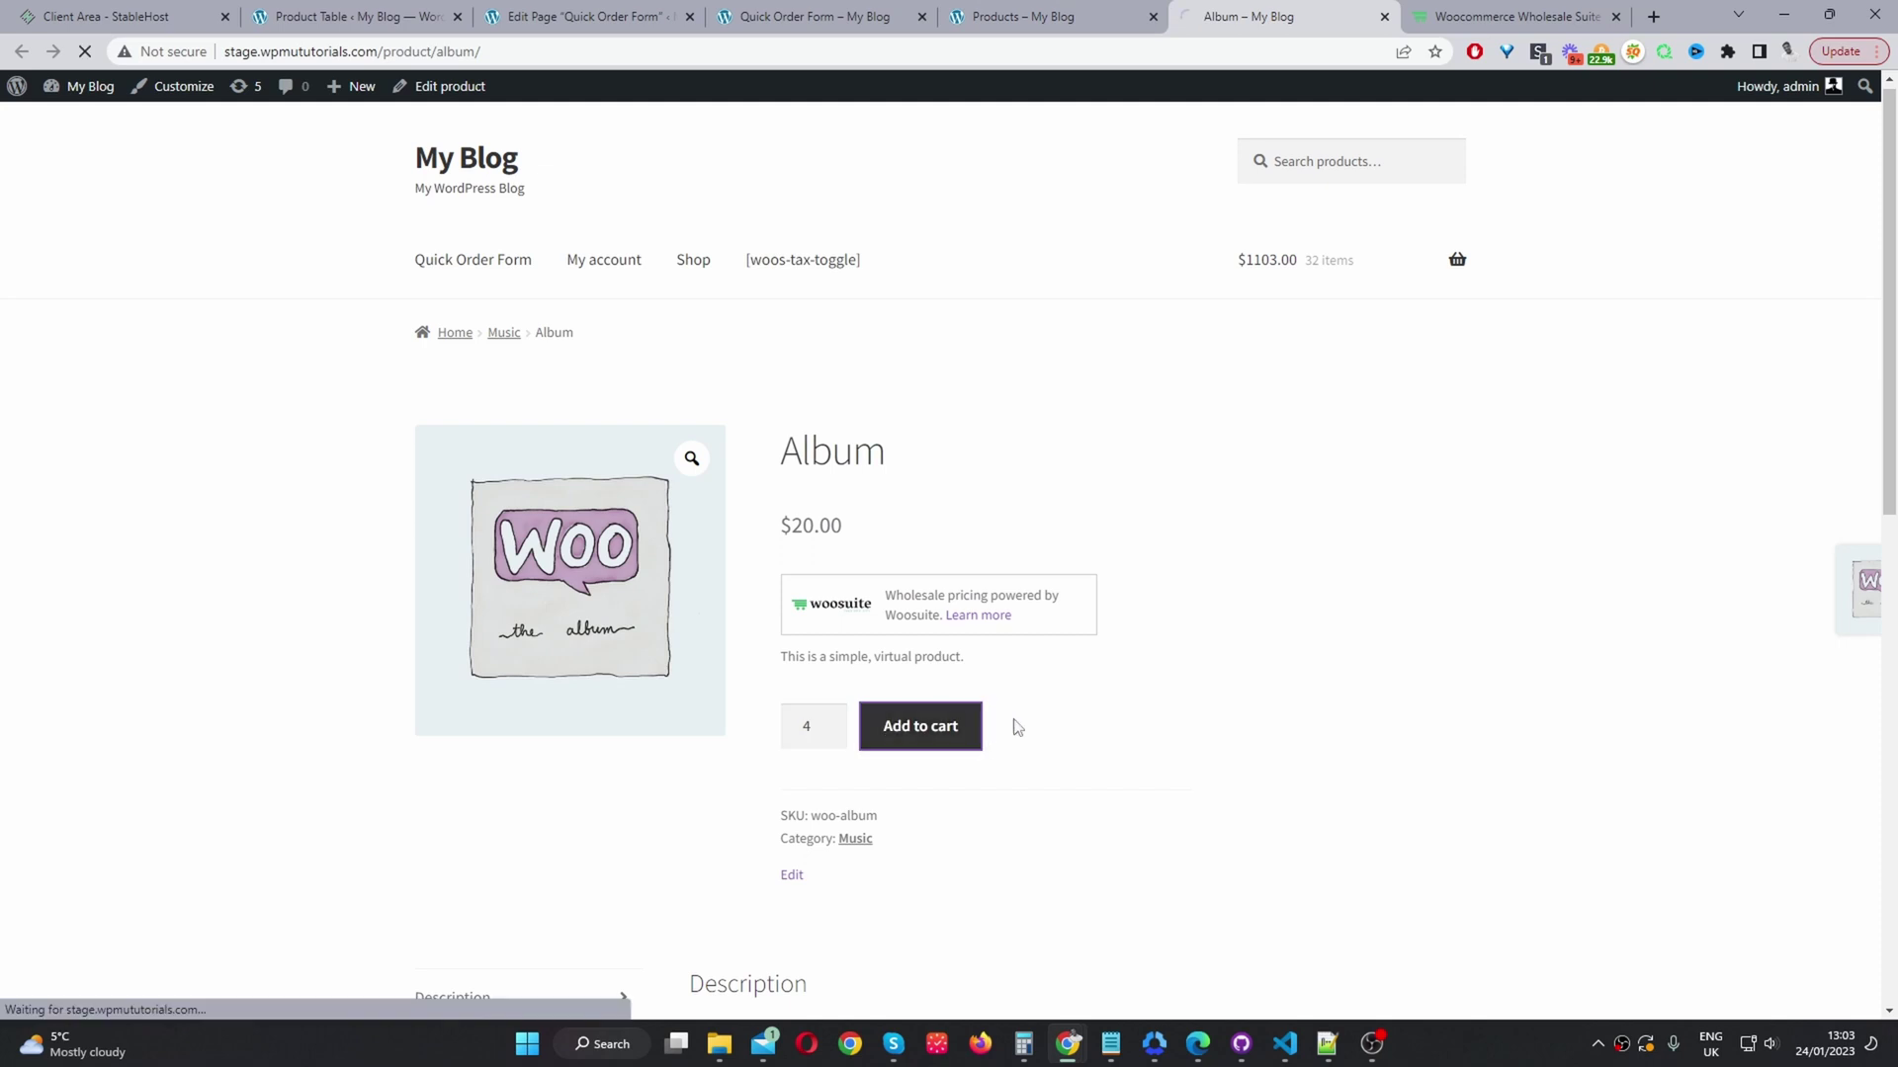